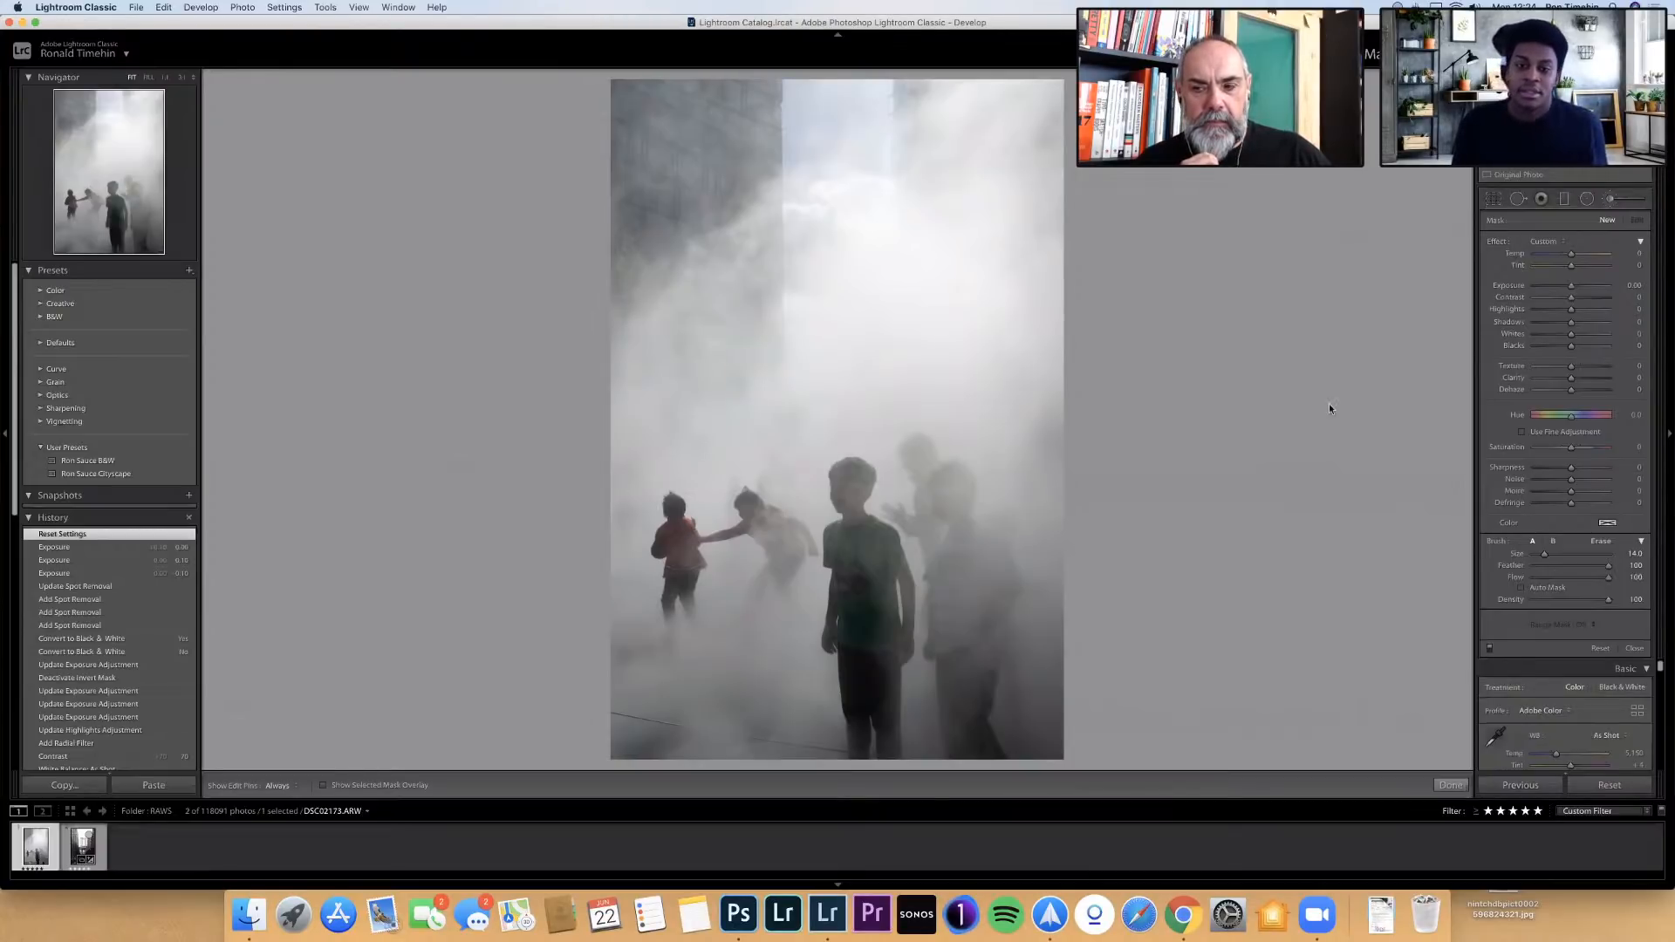
Enable lens profile corrections and chromatic aberration removal for the photo of the children in the mist
left_click(1494, 201)
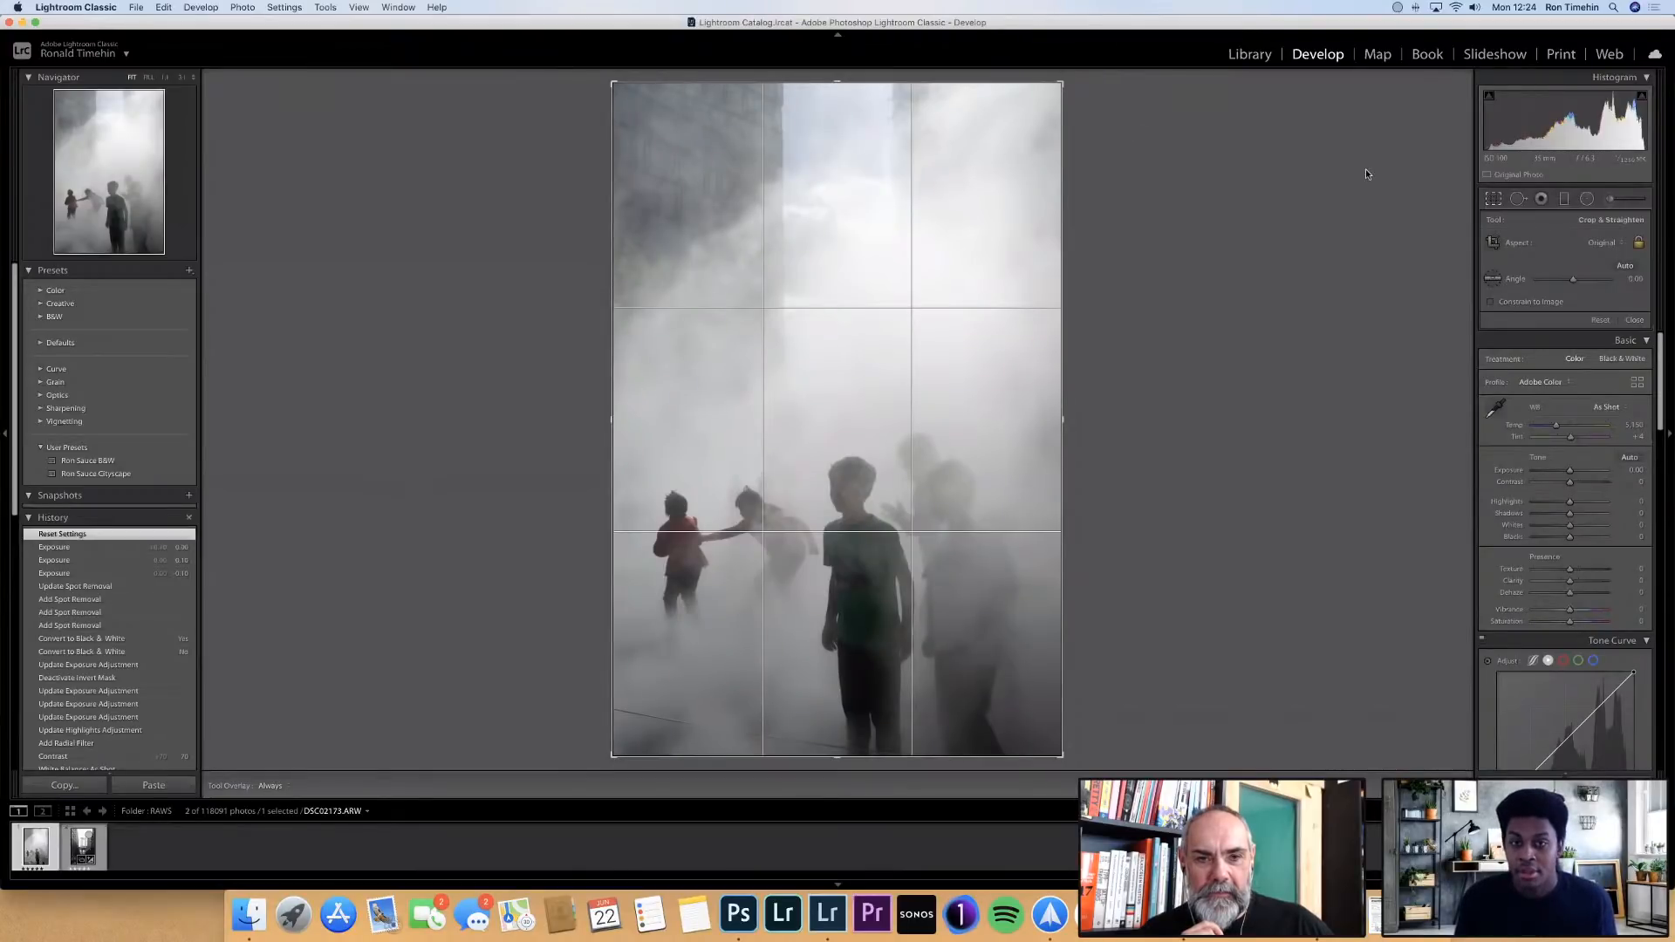
key("r")
scroll(1585, 448, "down", 5)
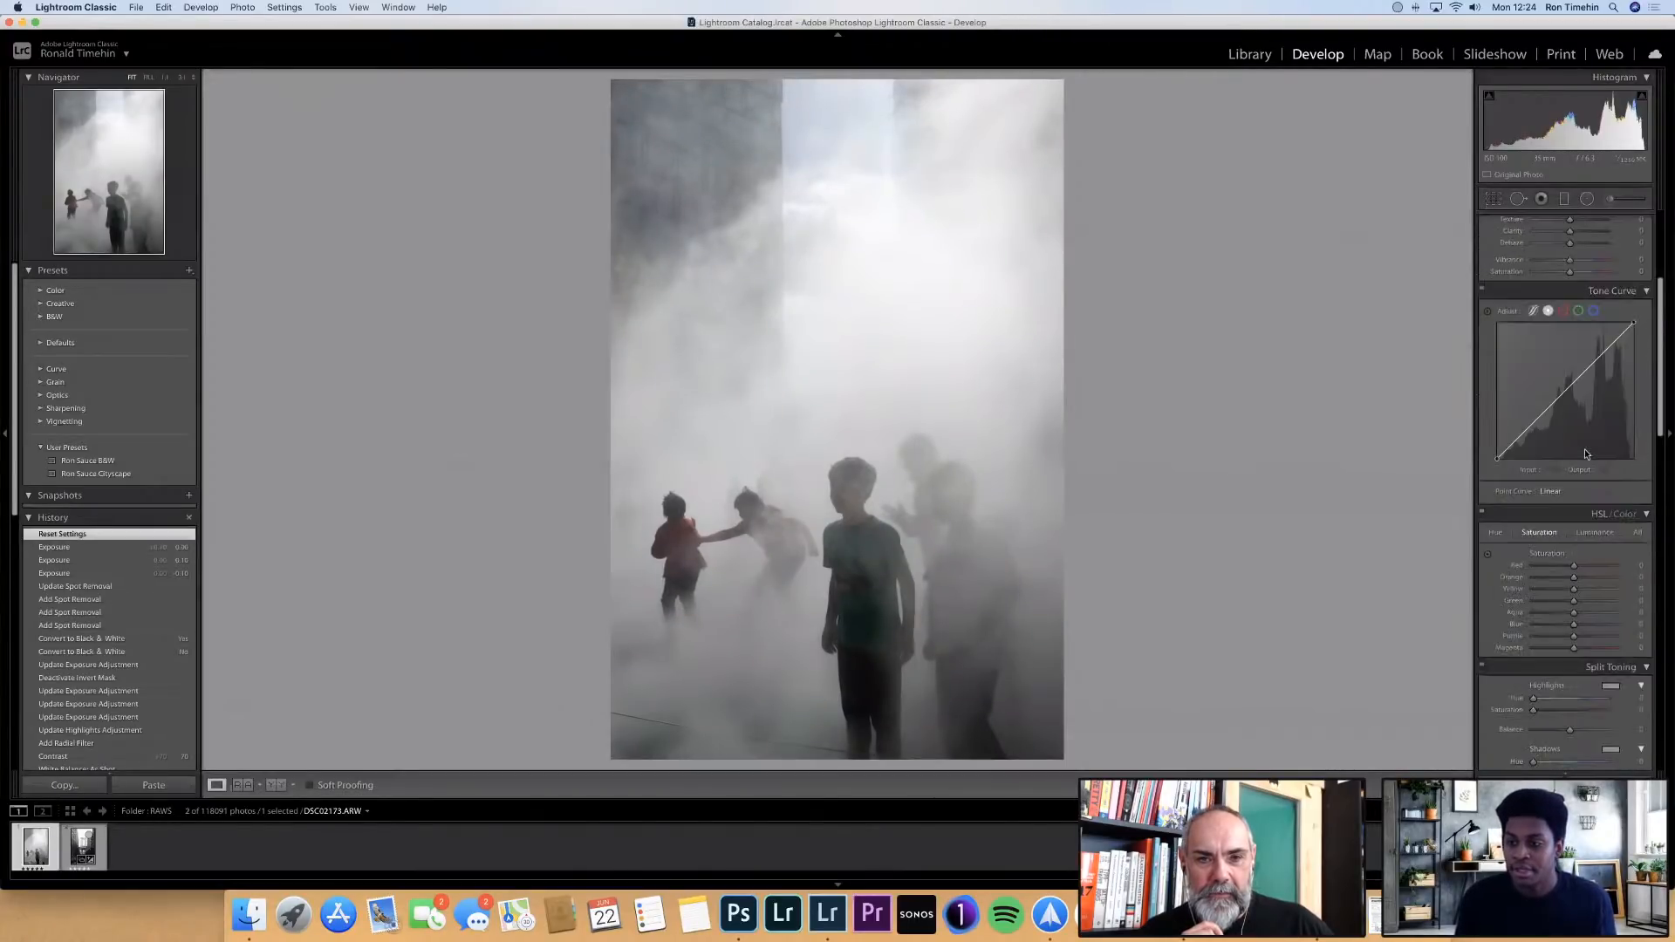
scroll(1585, 449, "down", 6)
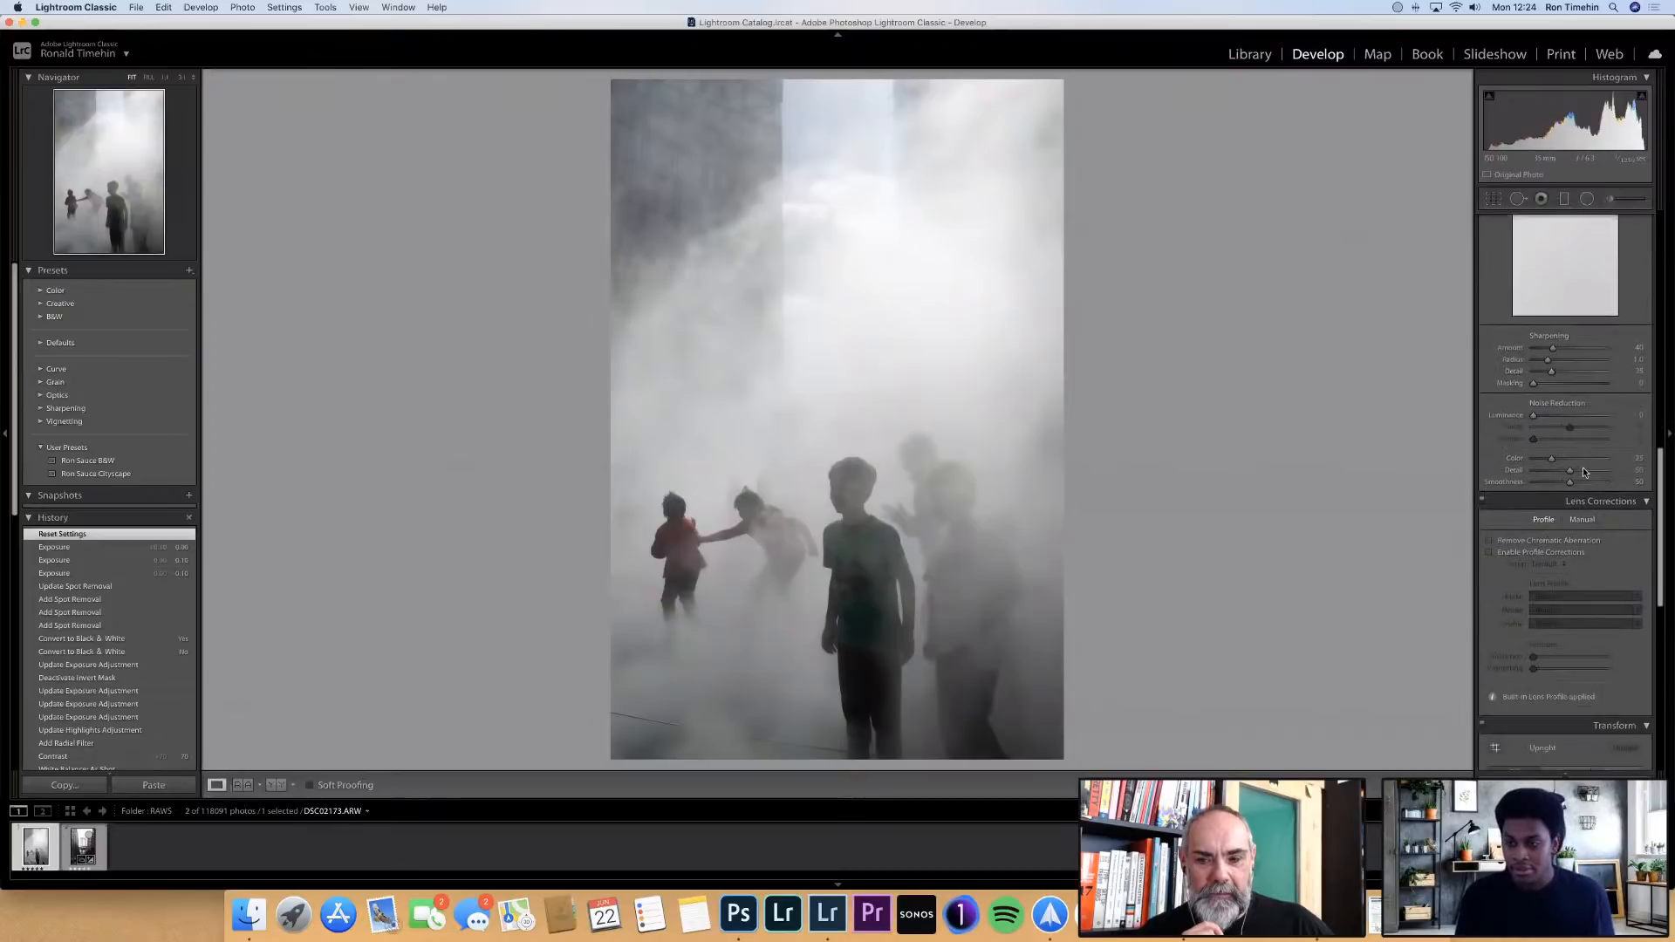
scroll(1585, 472, "down", 2)
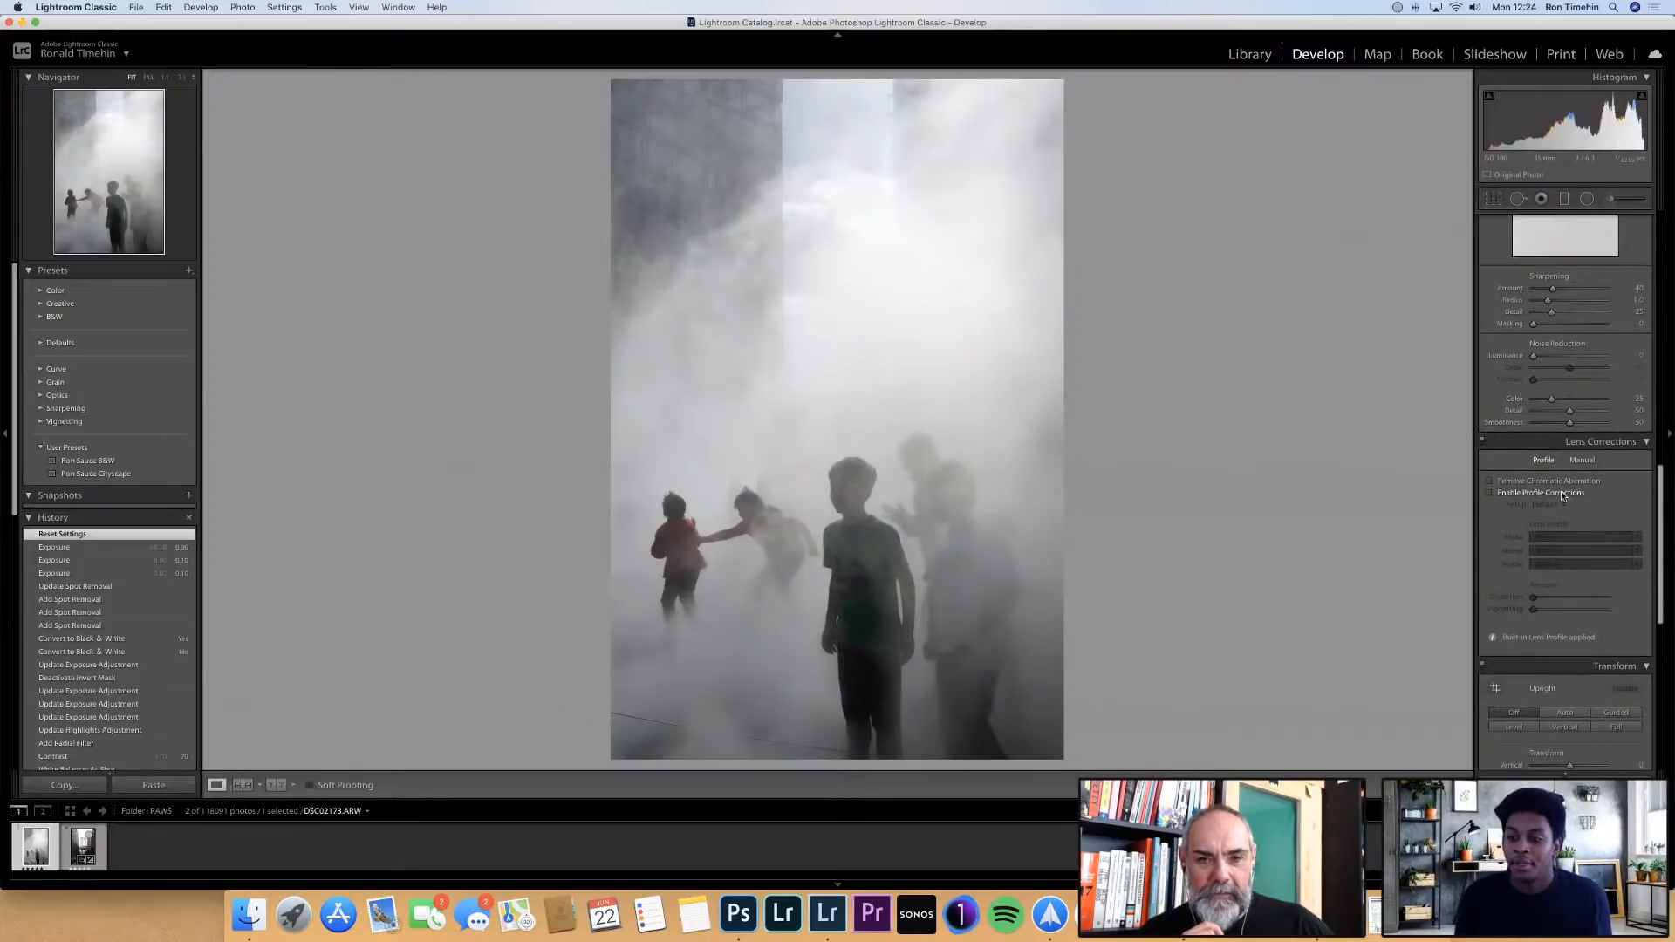
left_click(1563, 494)
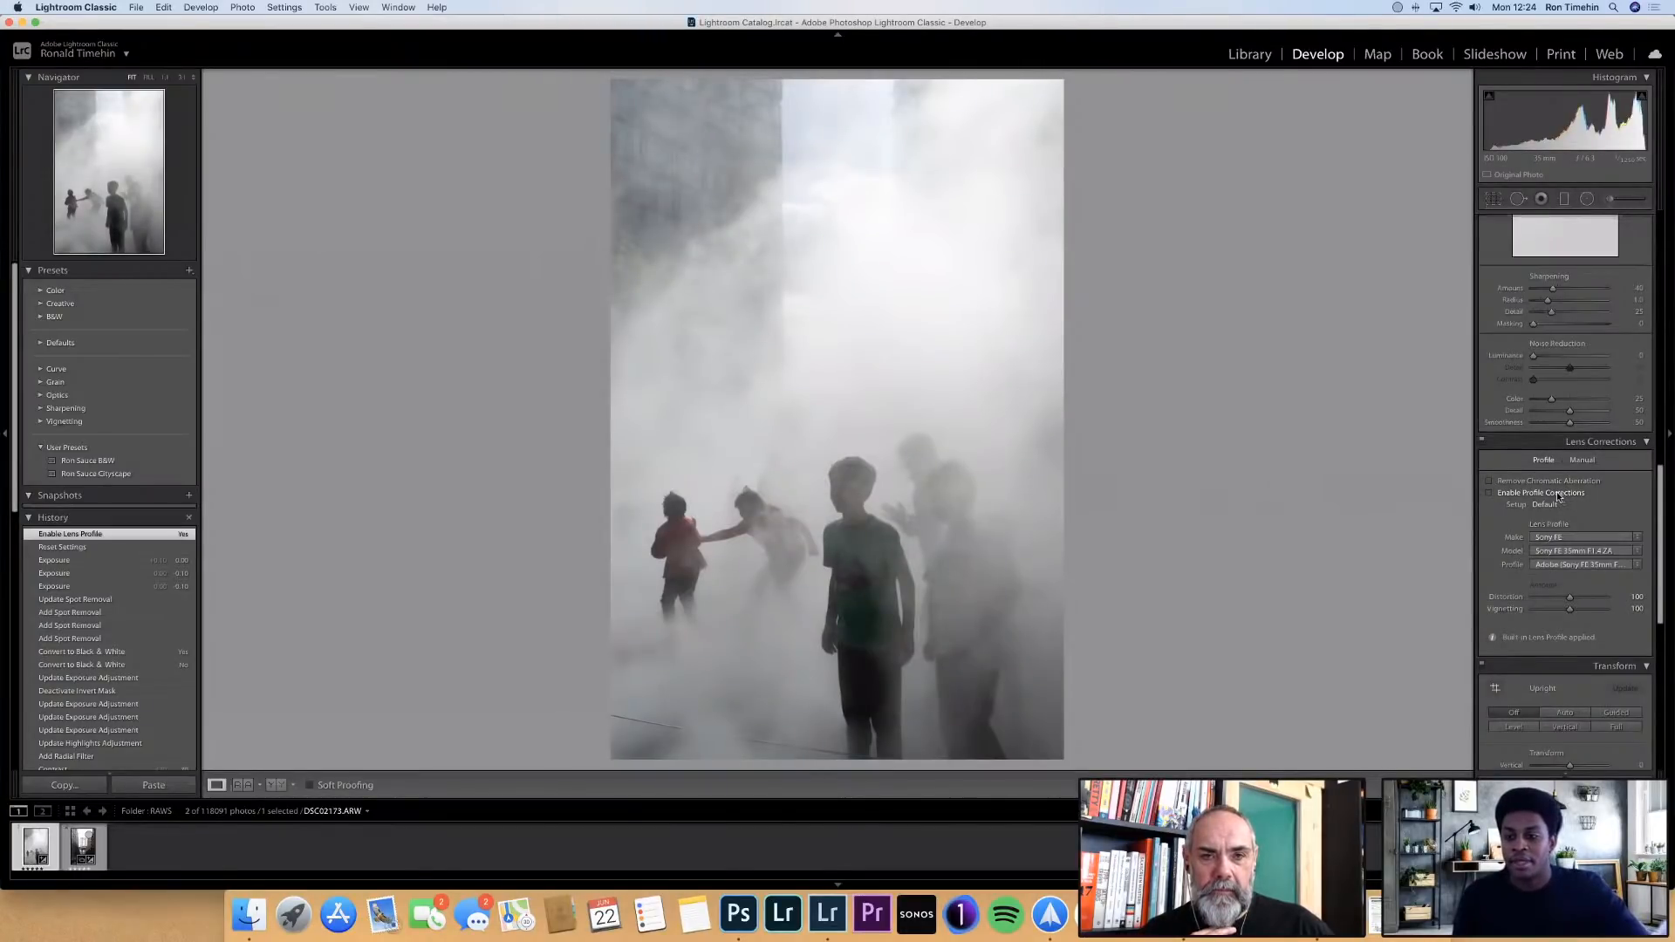
left_click(1561, 497)
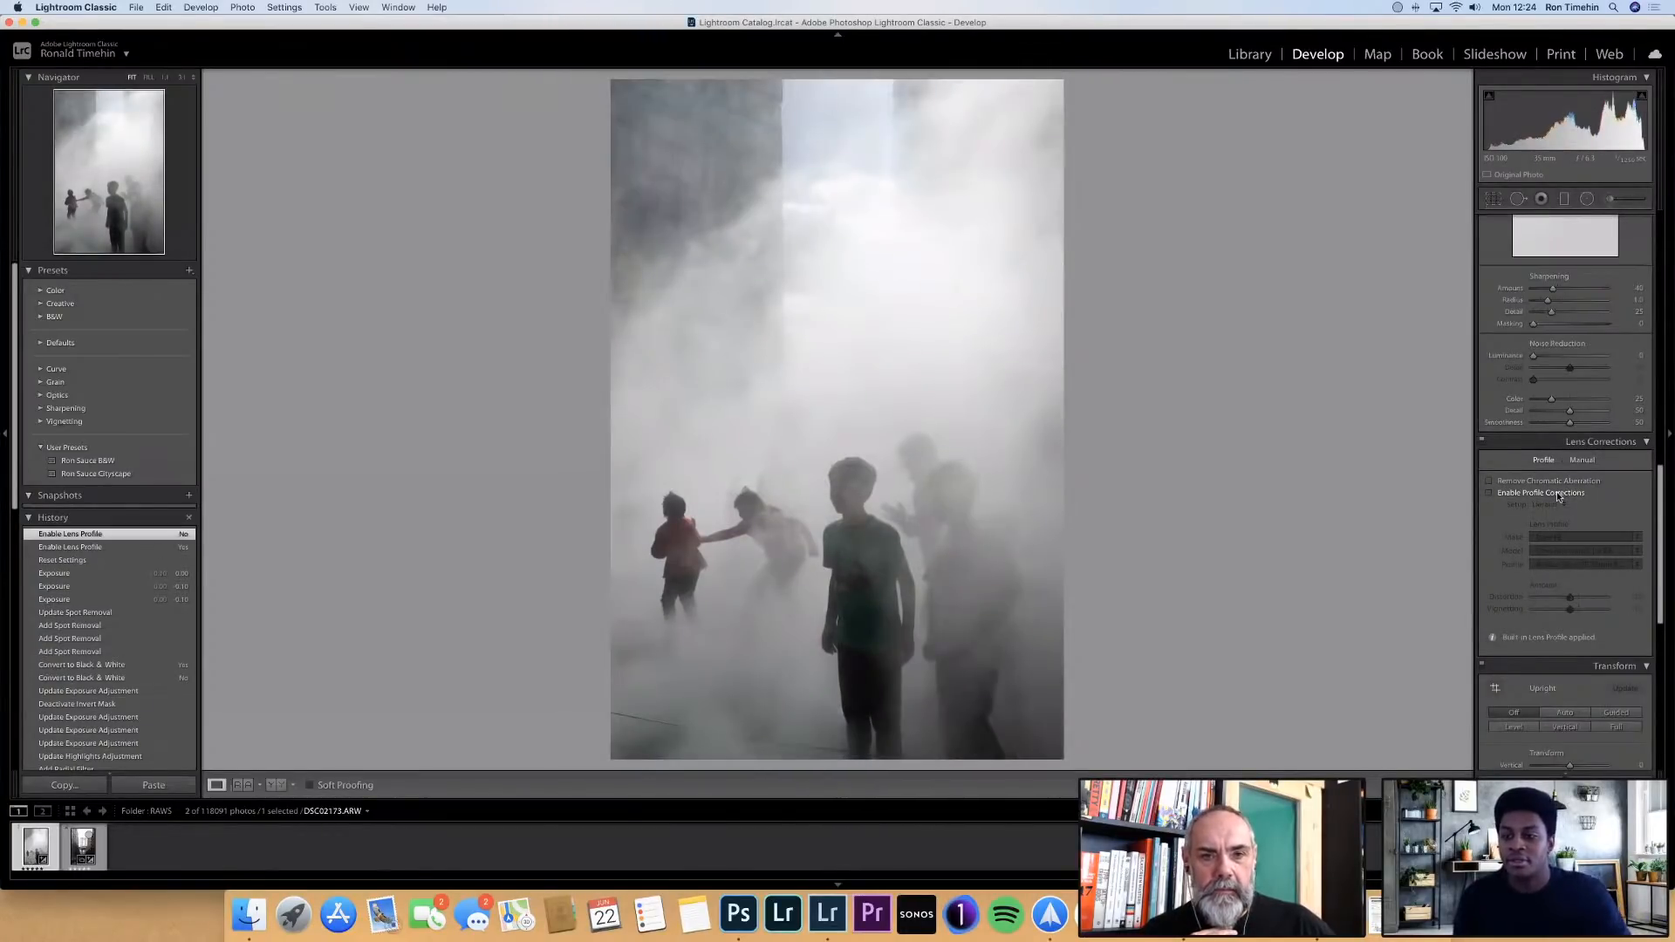
left_click(1560, 497)
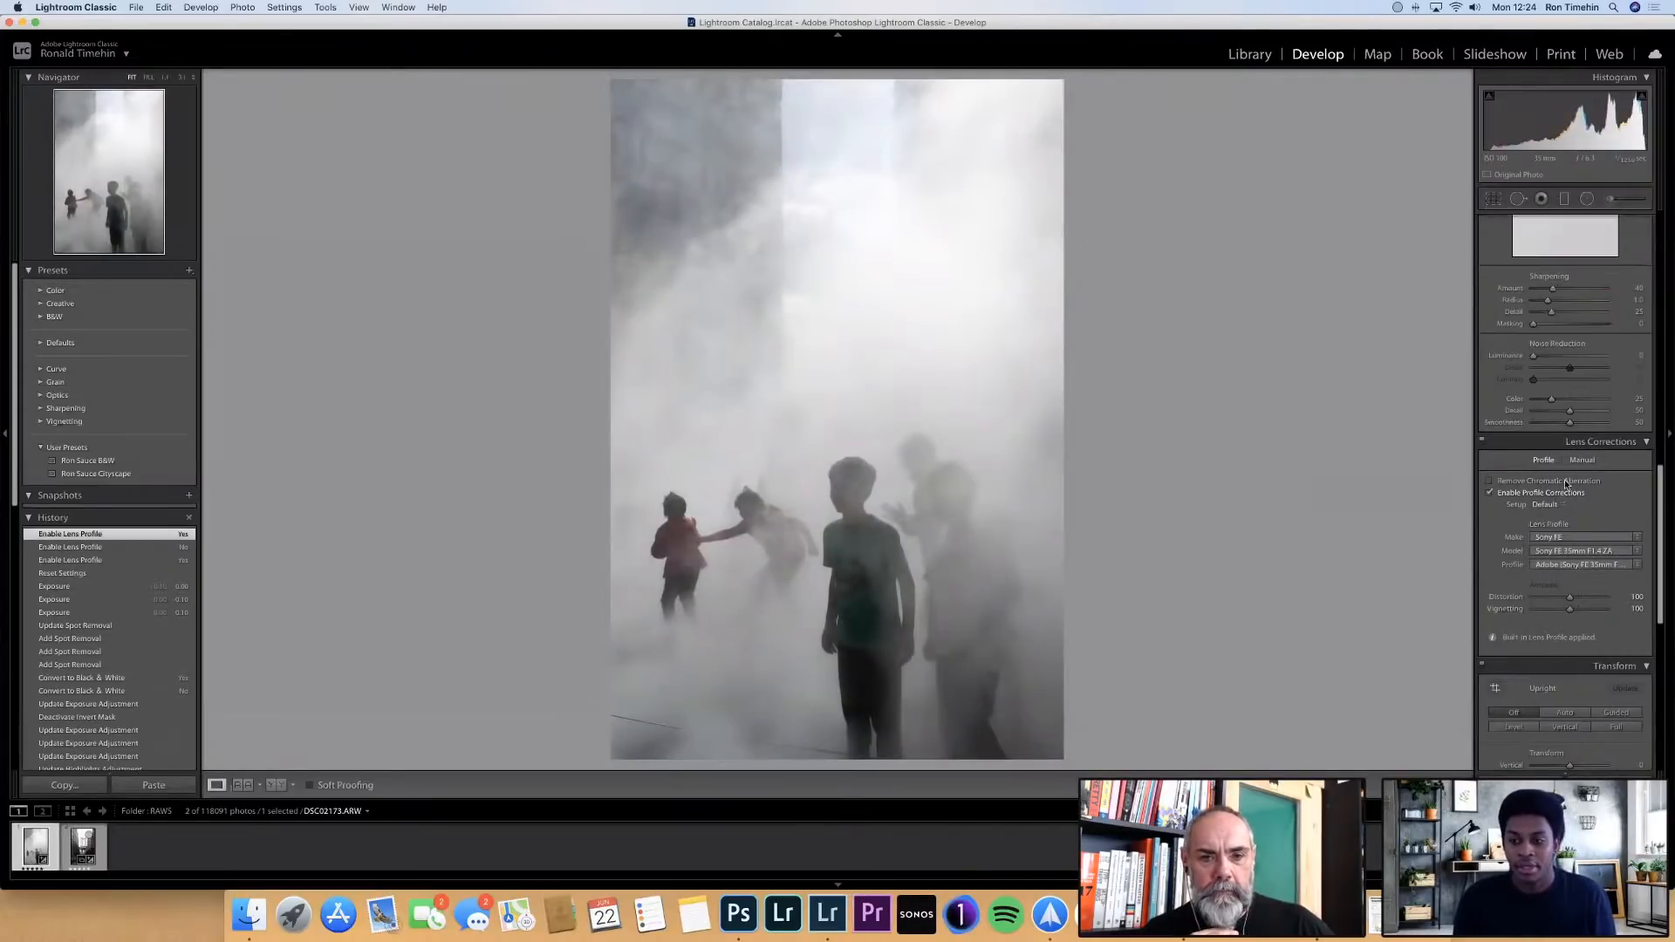
left_click(1566, 483)
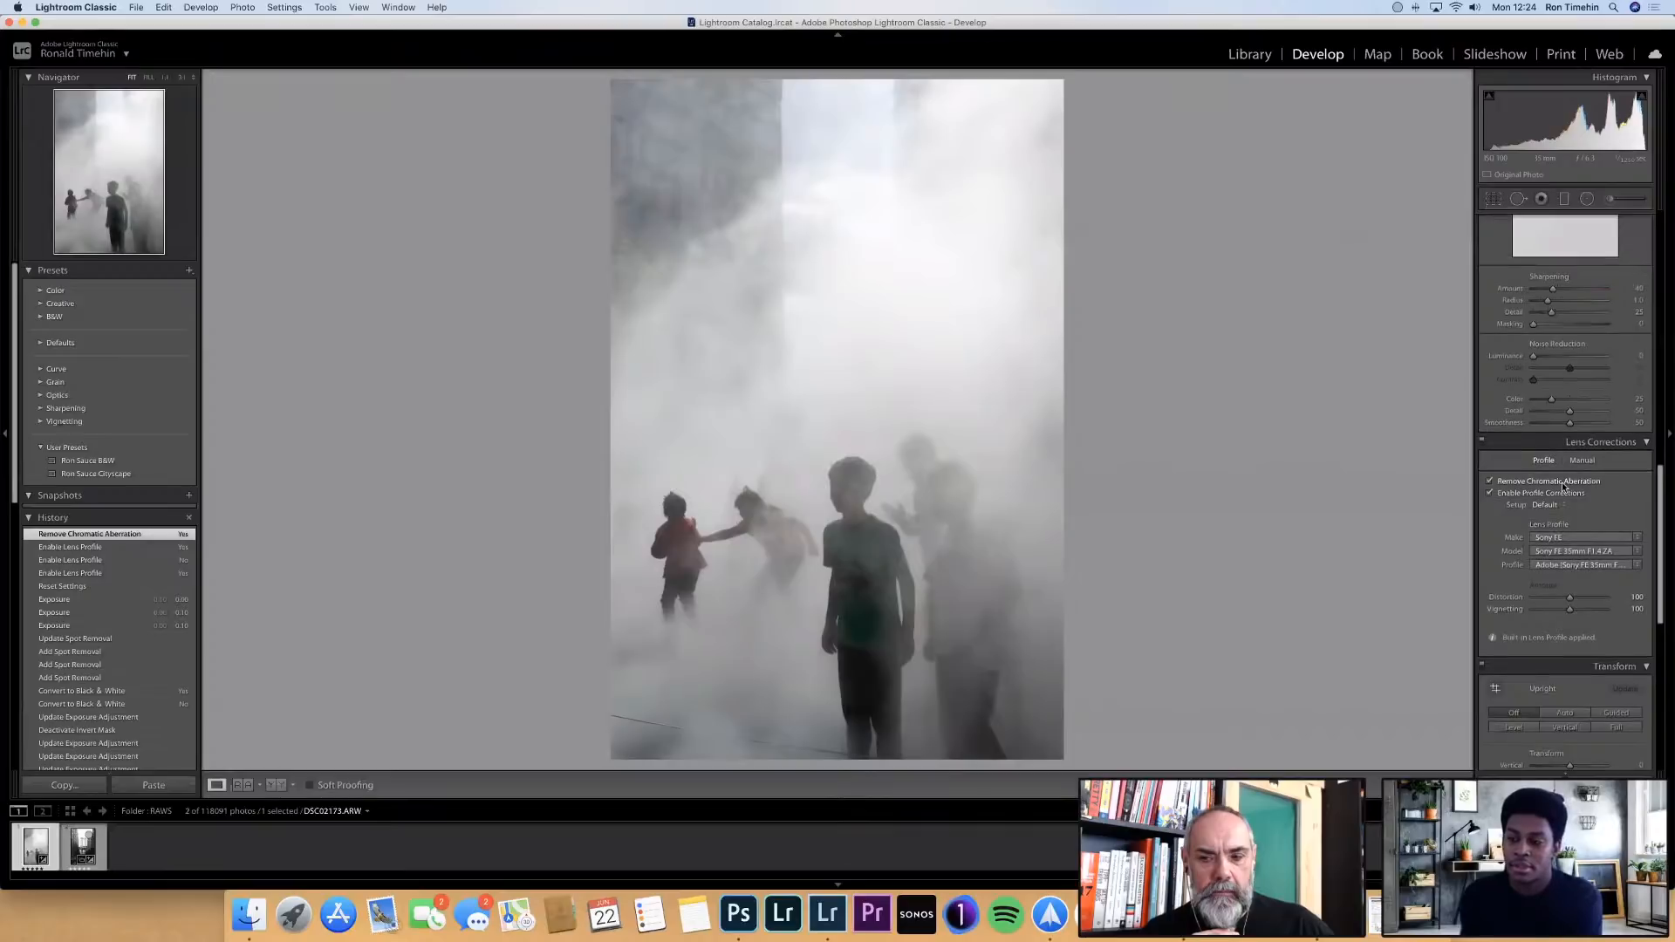
Apply the Auto Upright perspective correction to the photo
scroll(1563, 524, "down", 4)
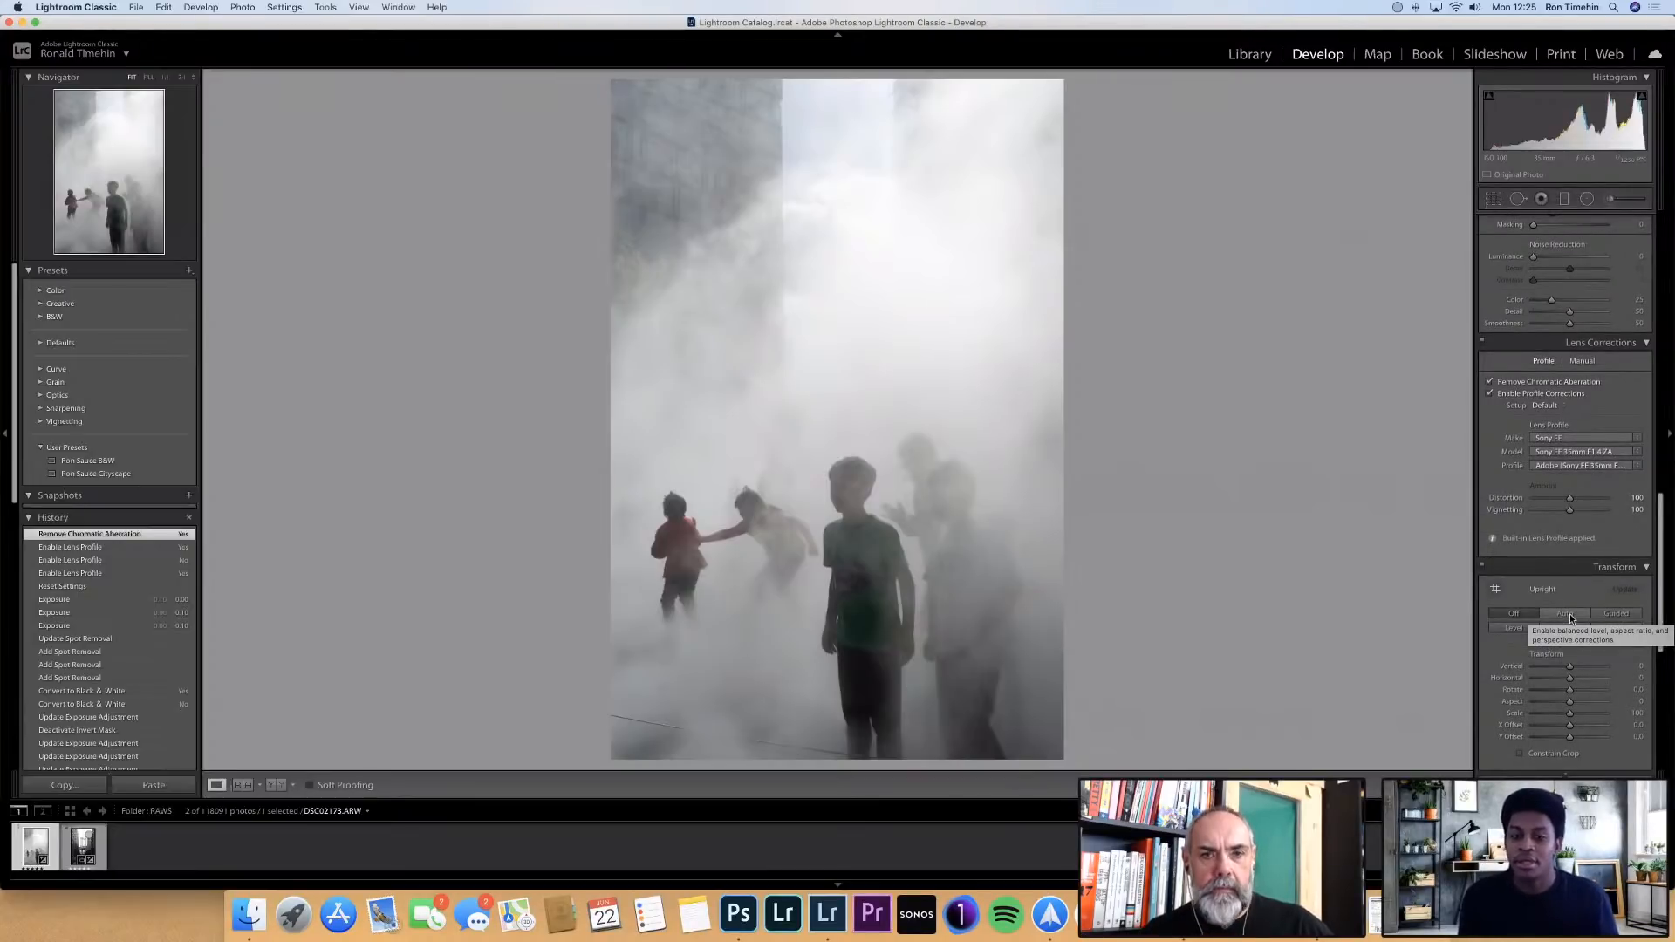
left_click(1571, 618)
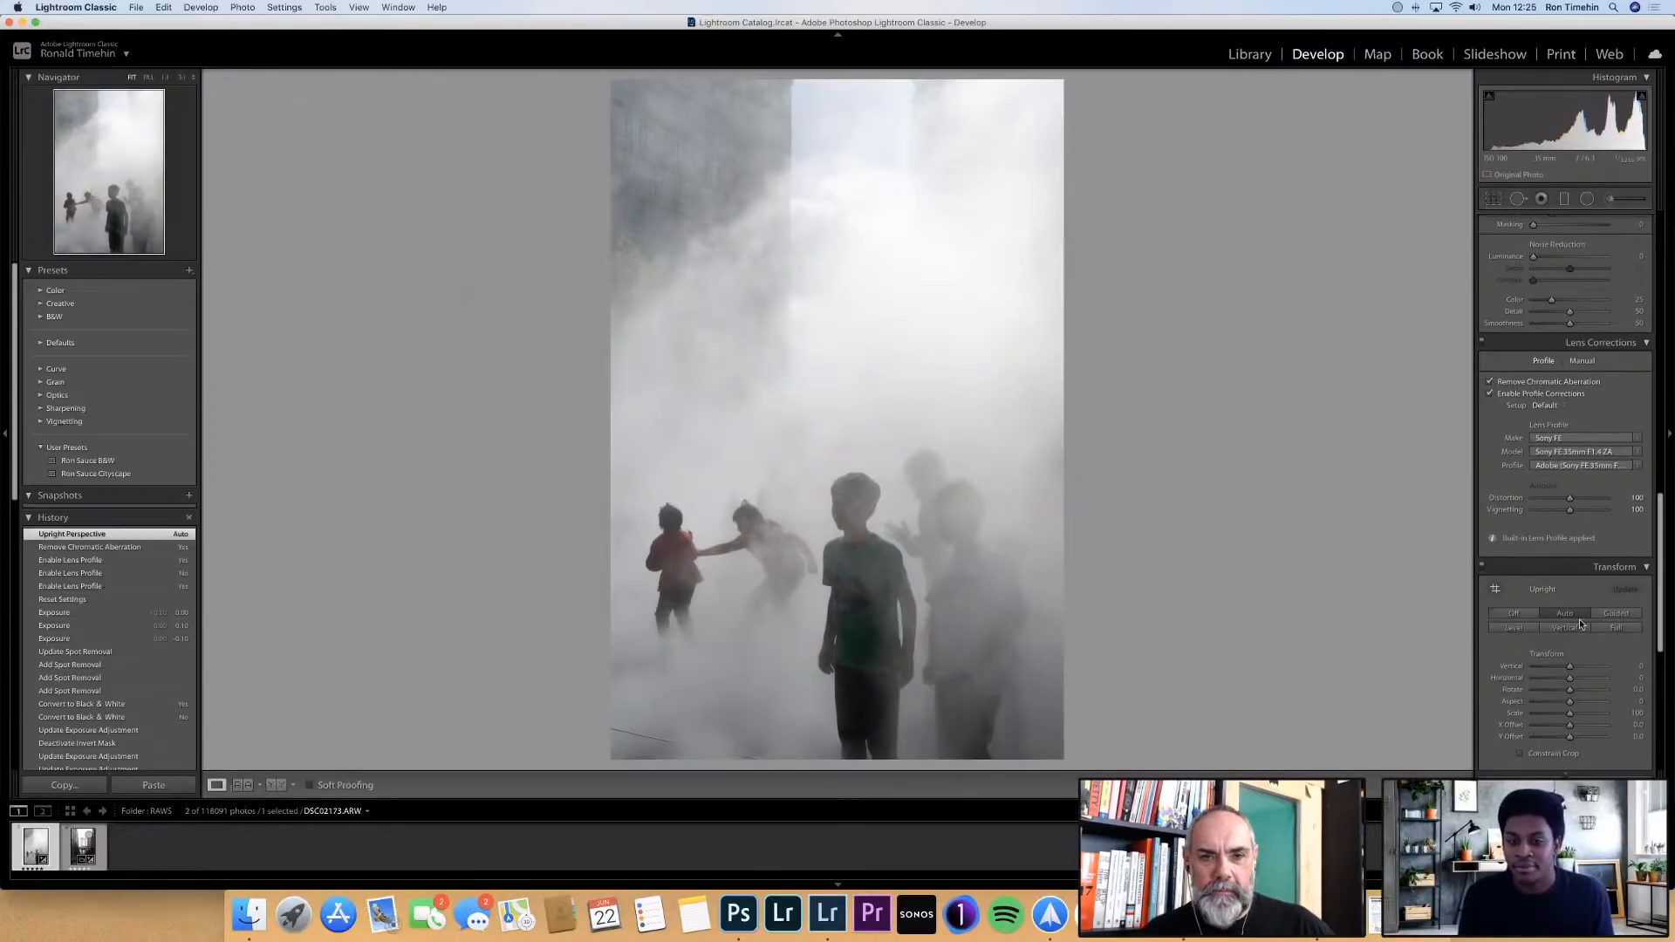
Crop the photo slightly tighter from its top edge, keeping the original aspect ratio
scroll(1580, 592, "up", 10)
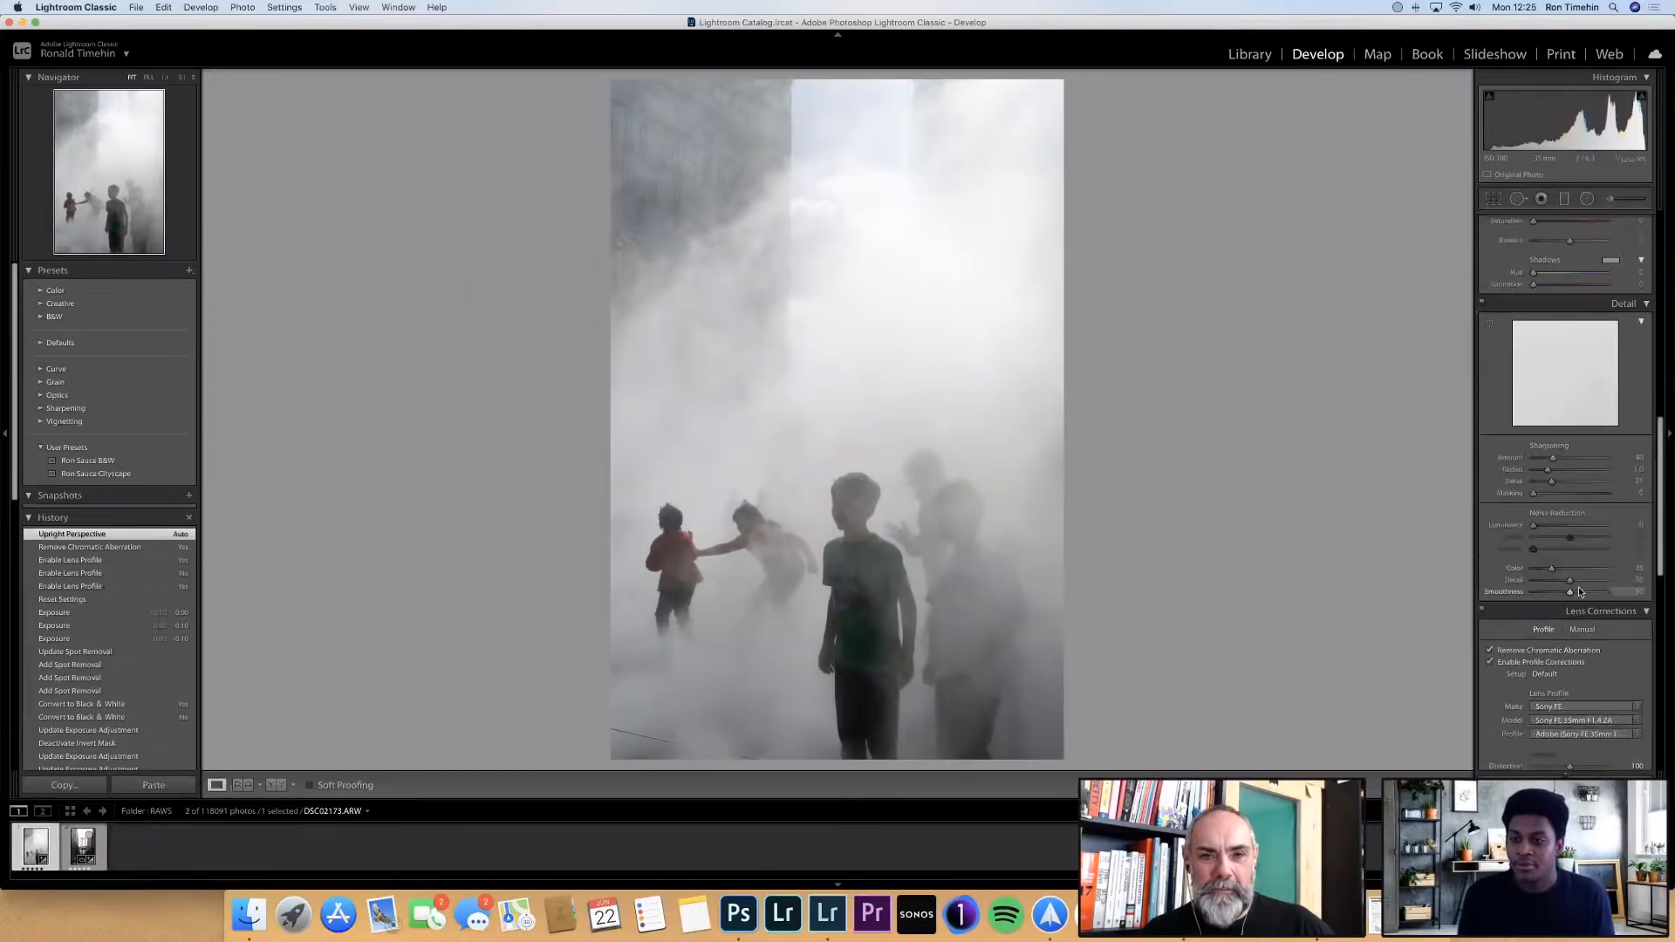
scroll(1578, 591, "up", 3)
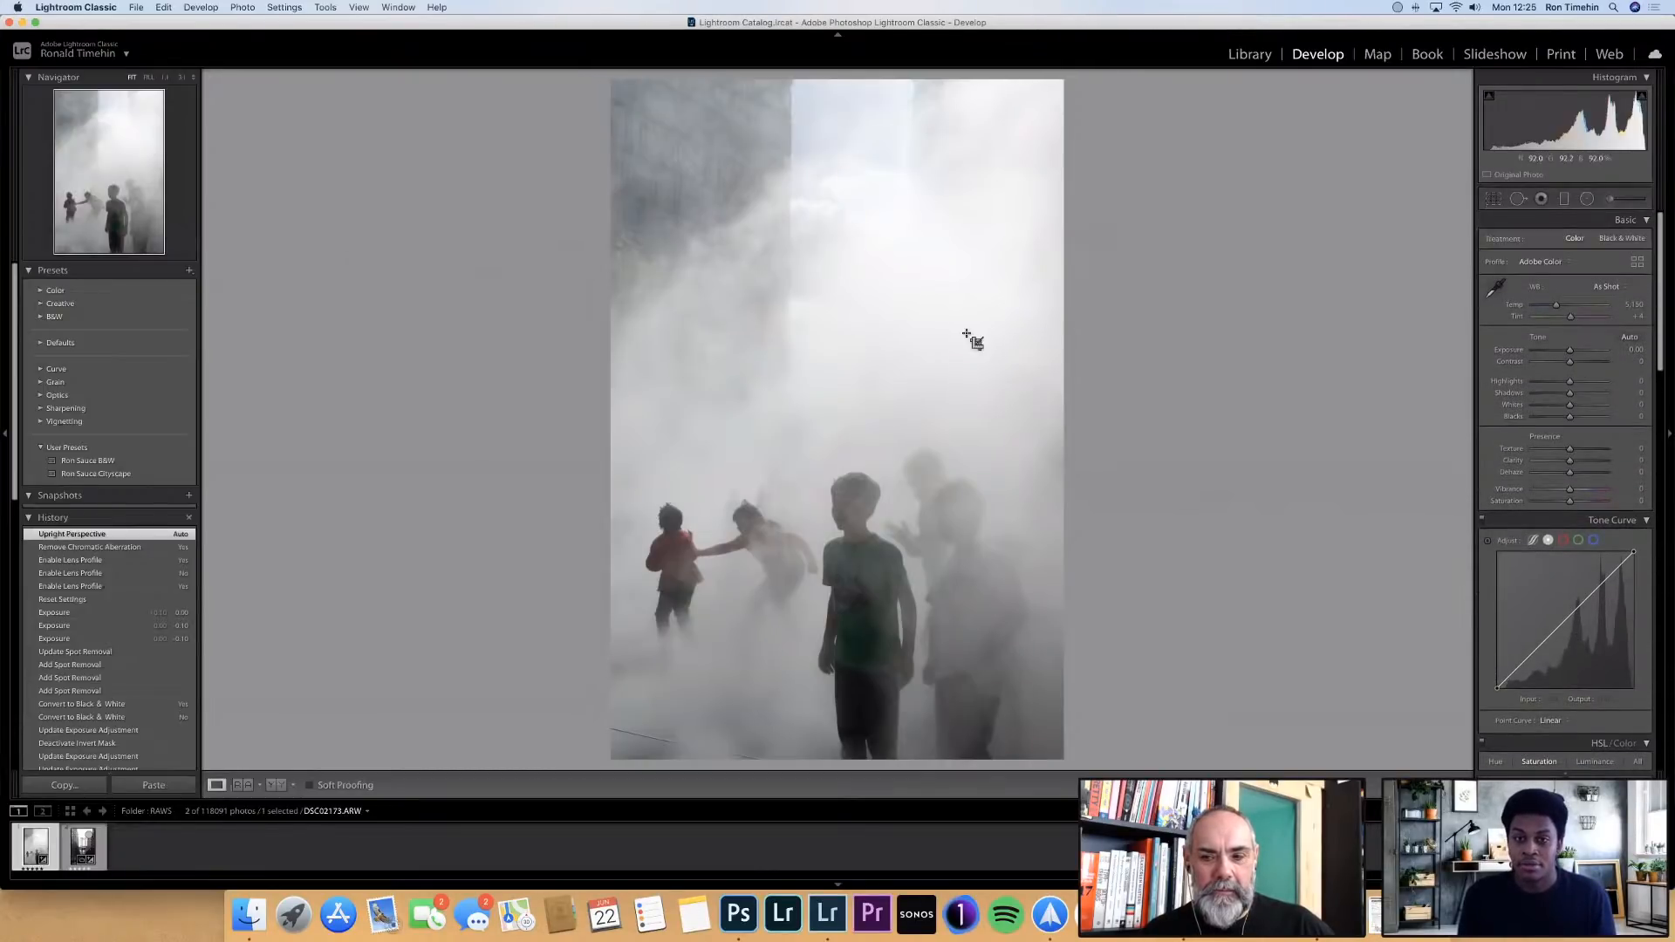
key("r")
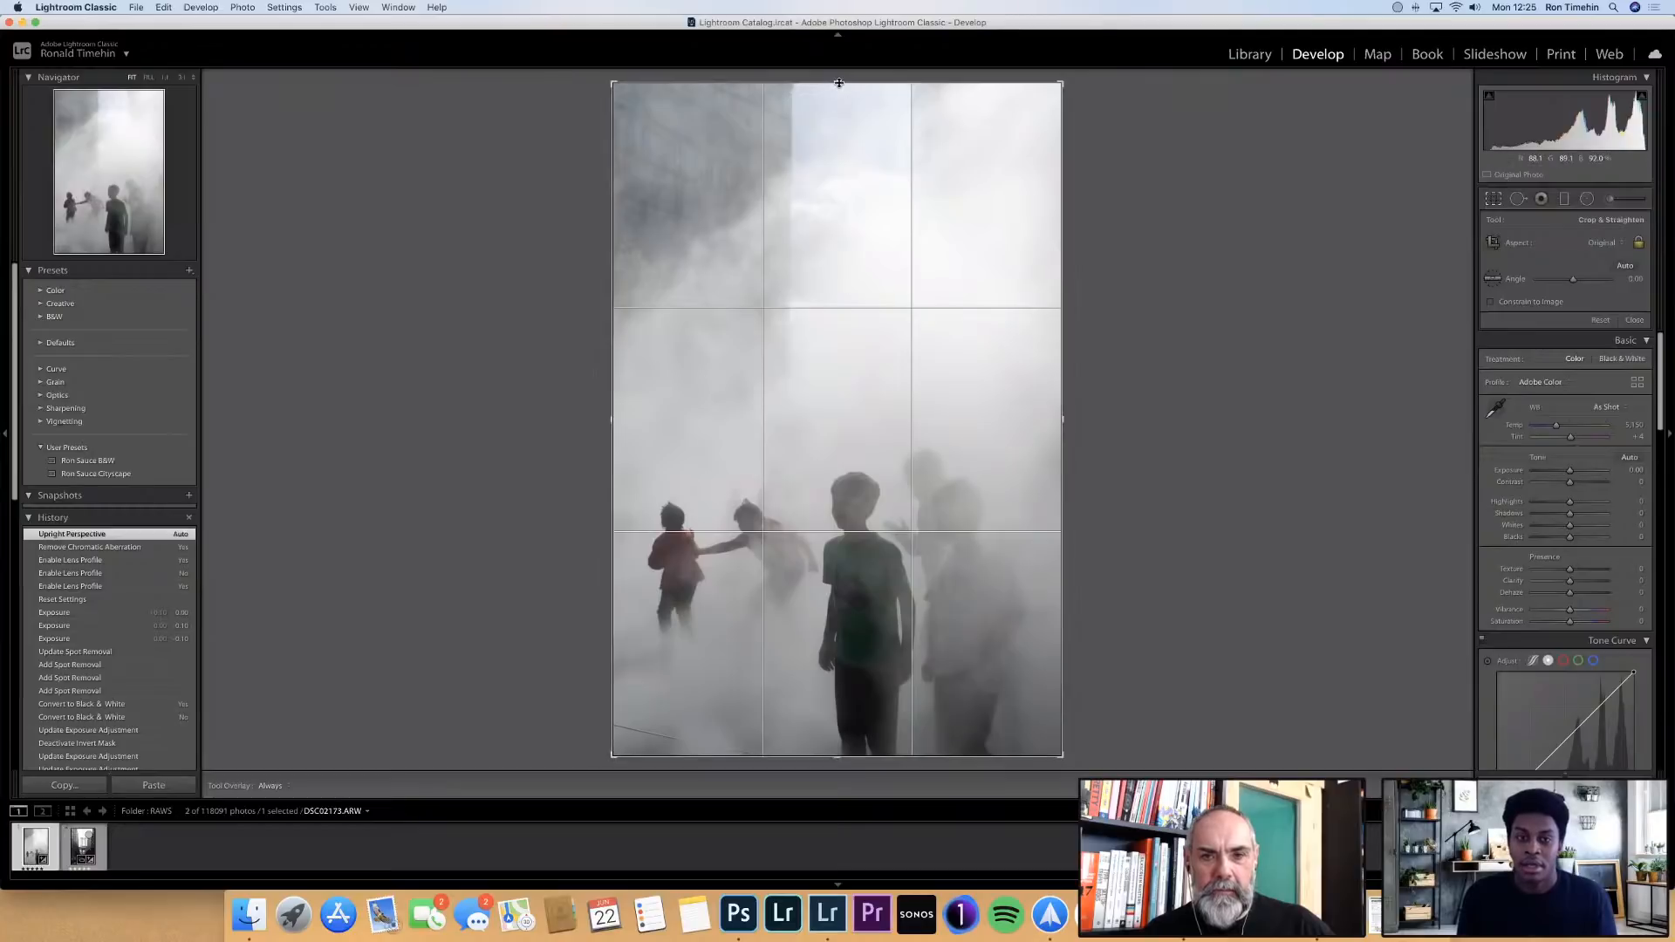
left_click_drag(839, 82, 841, 114)
key("Return")
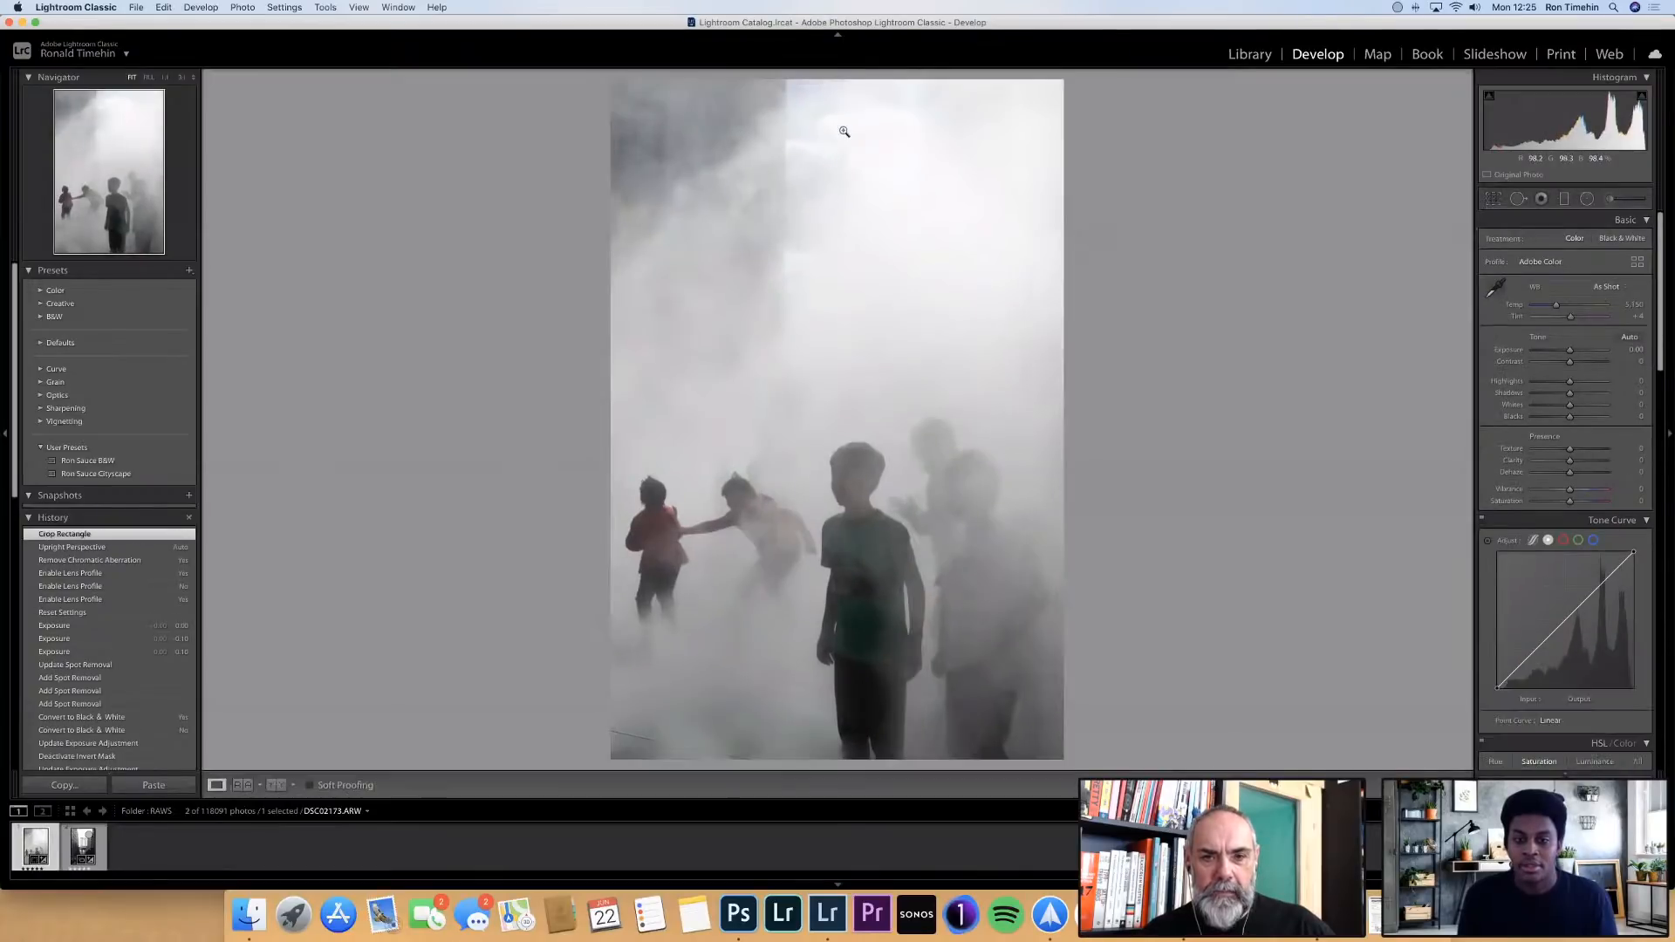
key("r")
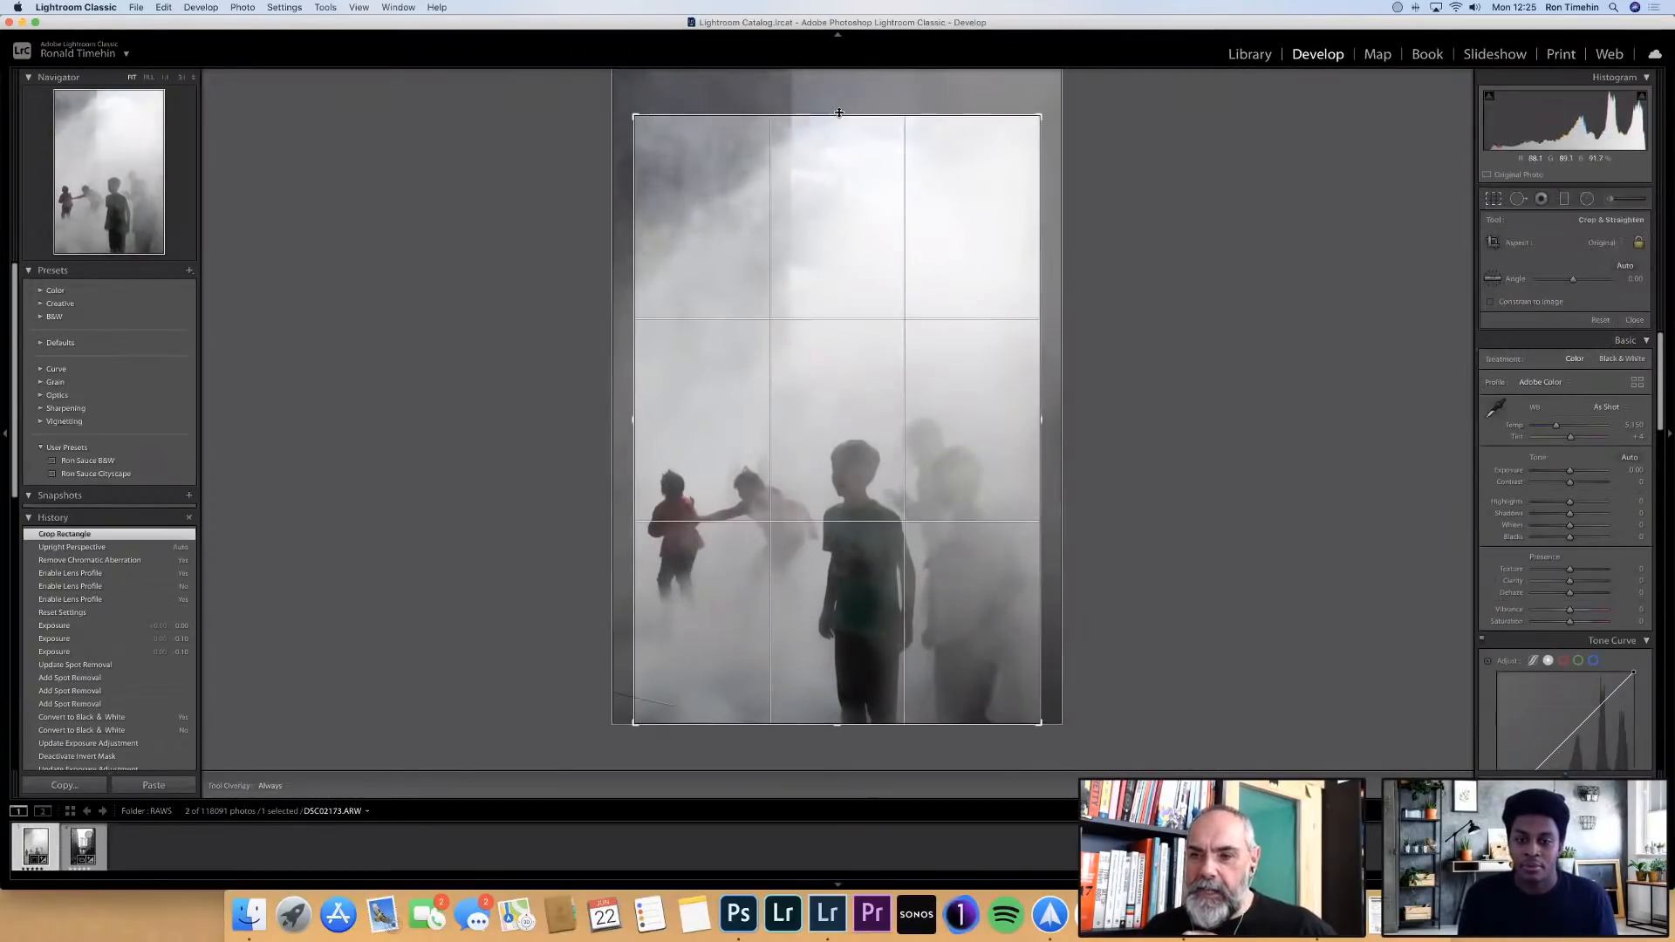
left_click_drag(840, 115, 840, 110)
key("Return")
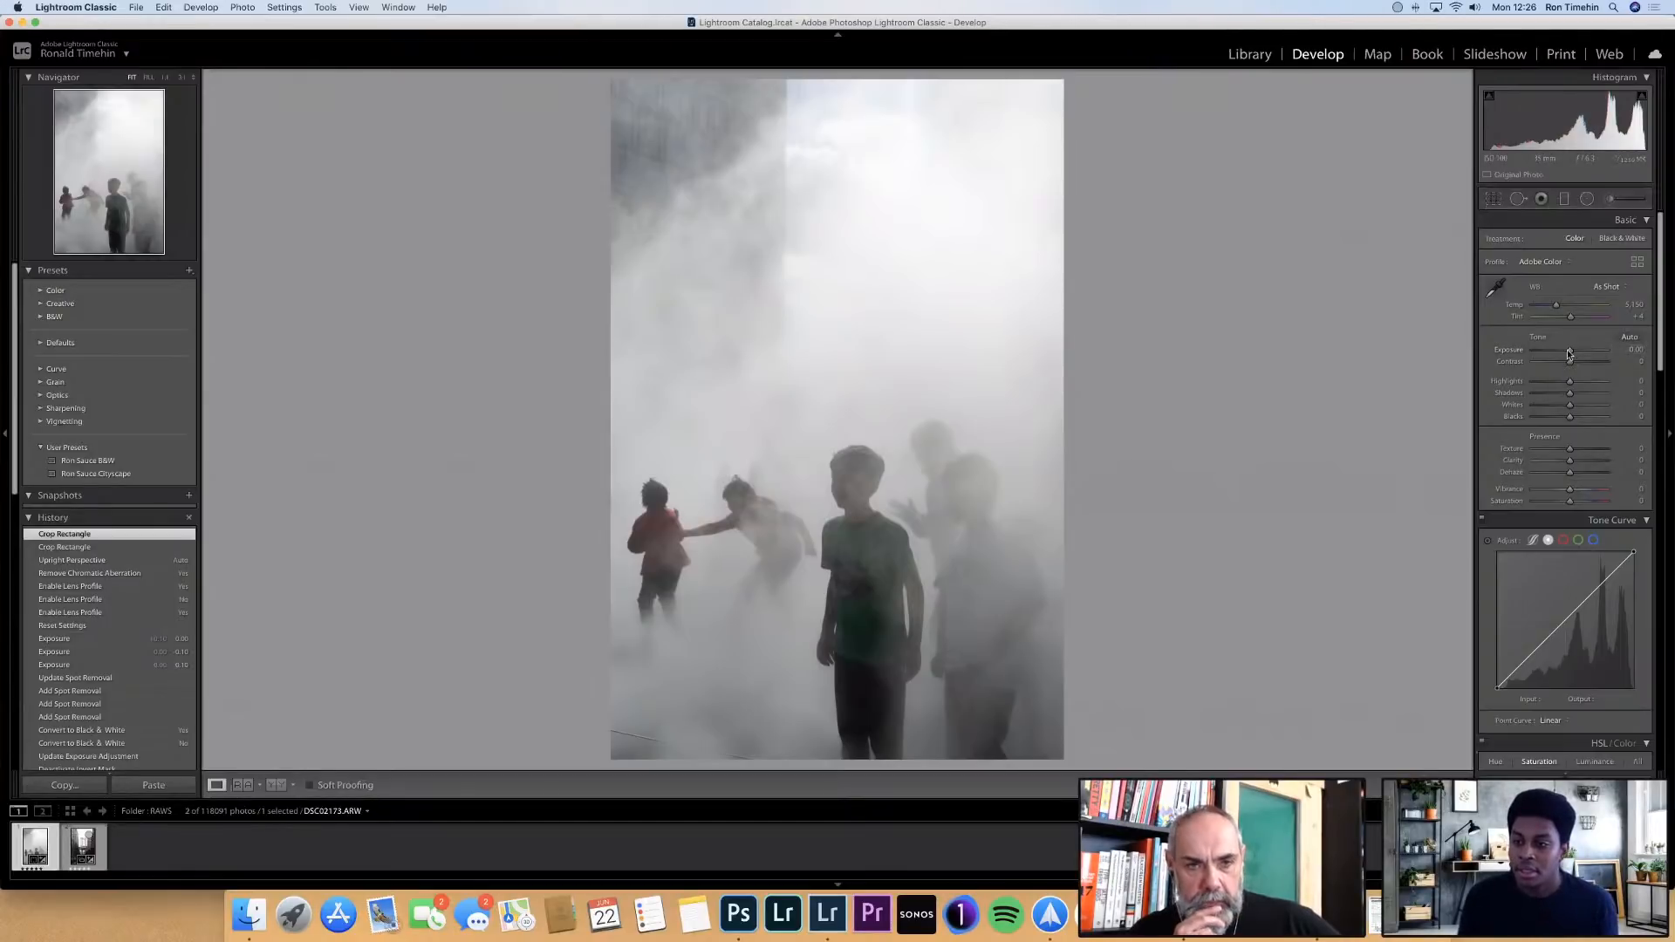
Try the Auto white balance on the photo and undo it
left_click_drag(1569, 353, 1569, 352)
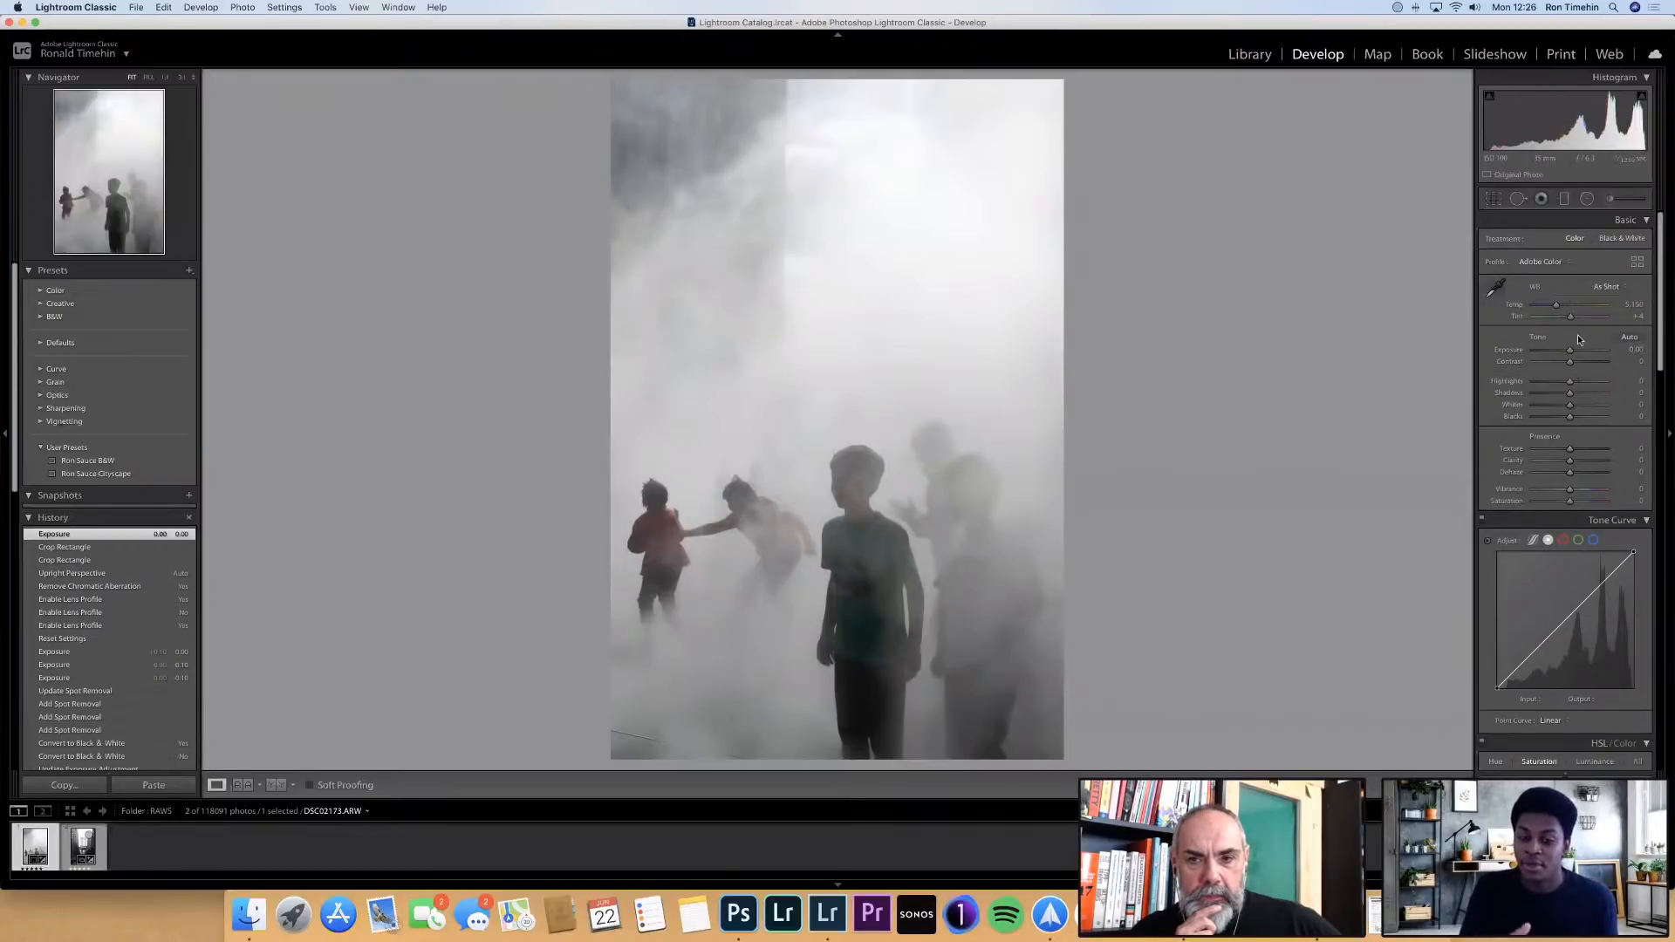
left_click(1611, 288)
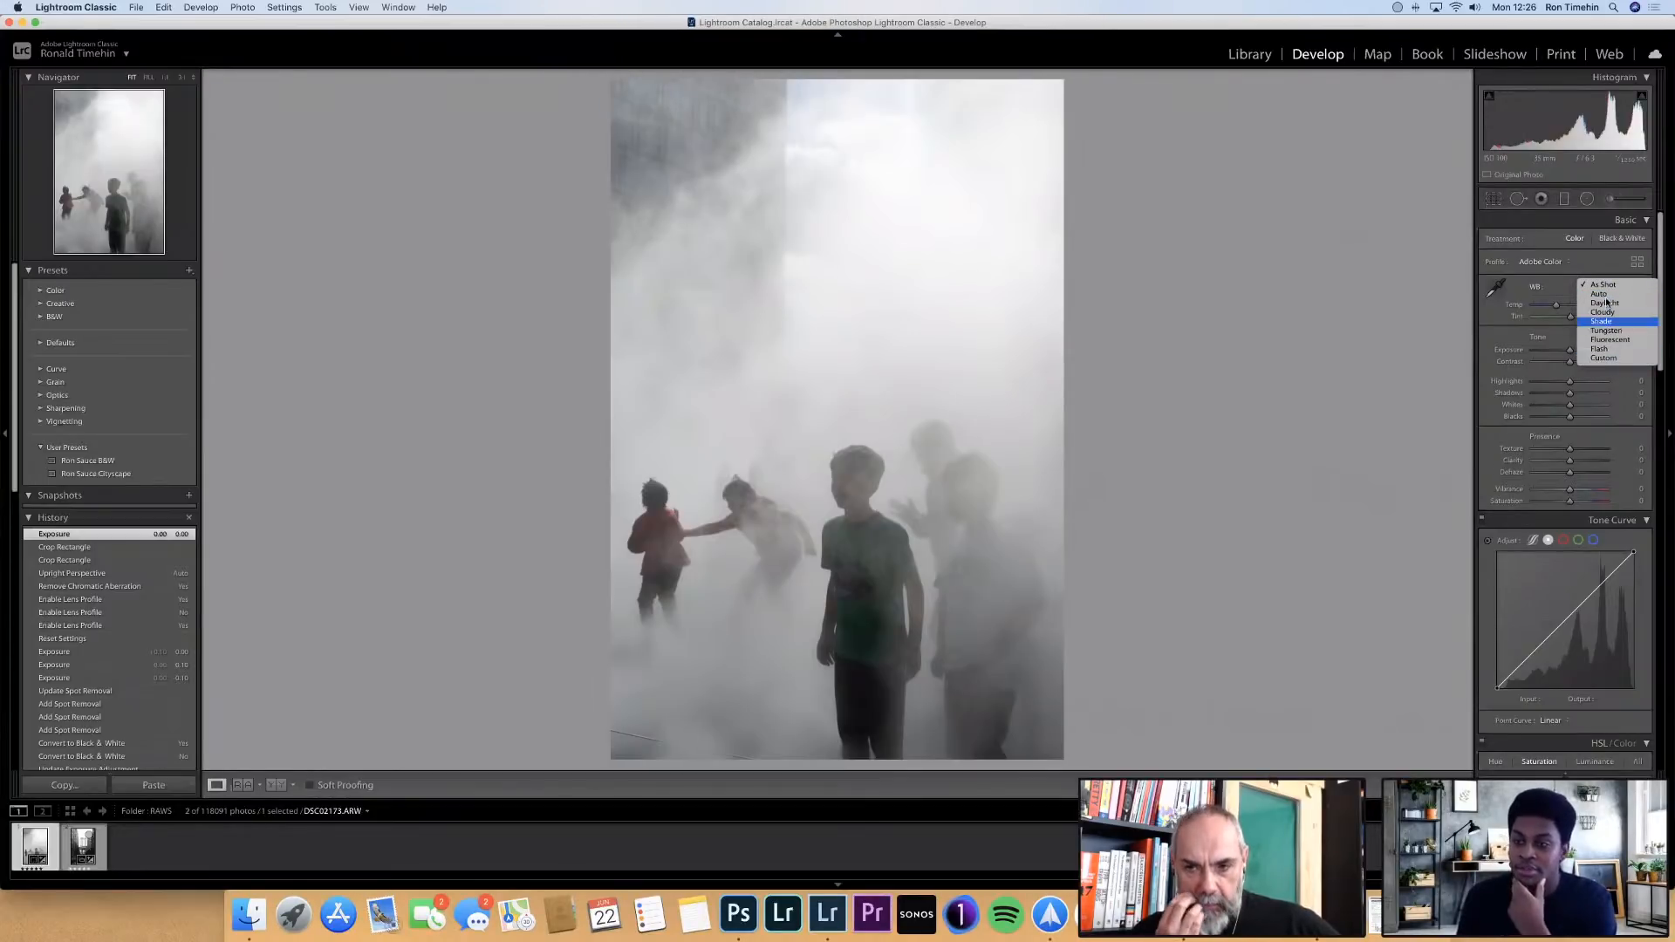
left_click(1606, 296)
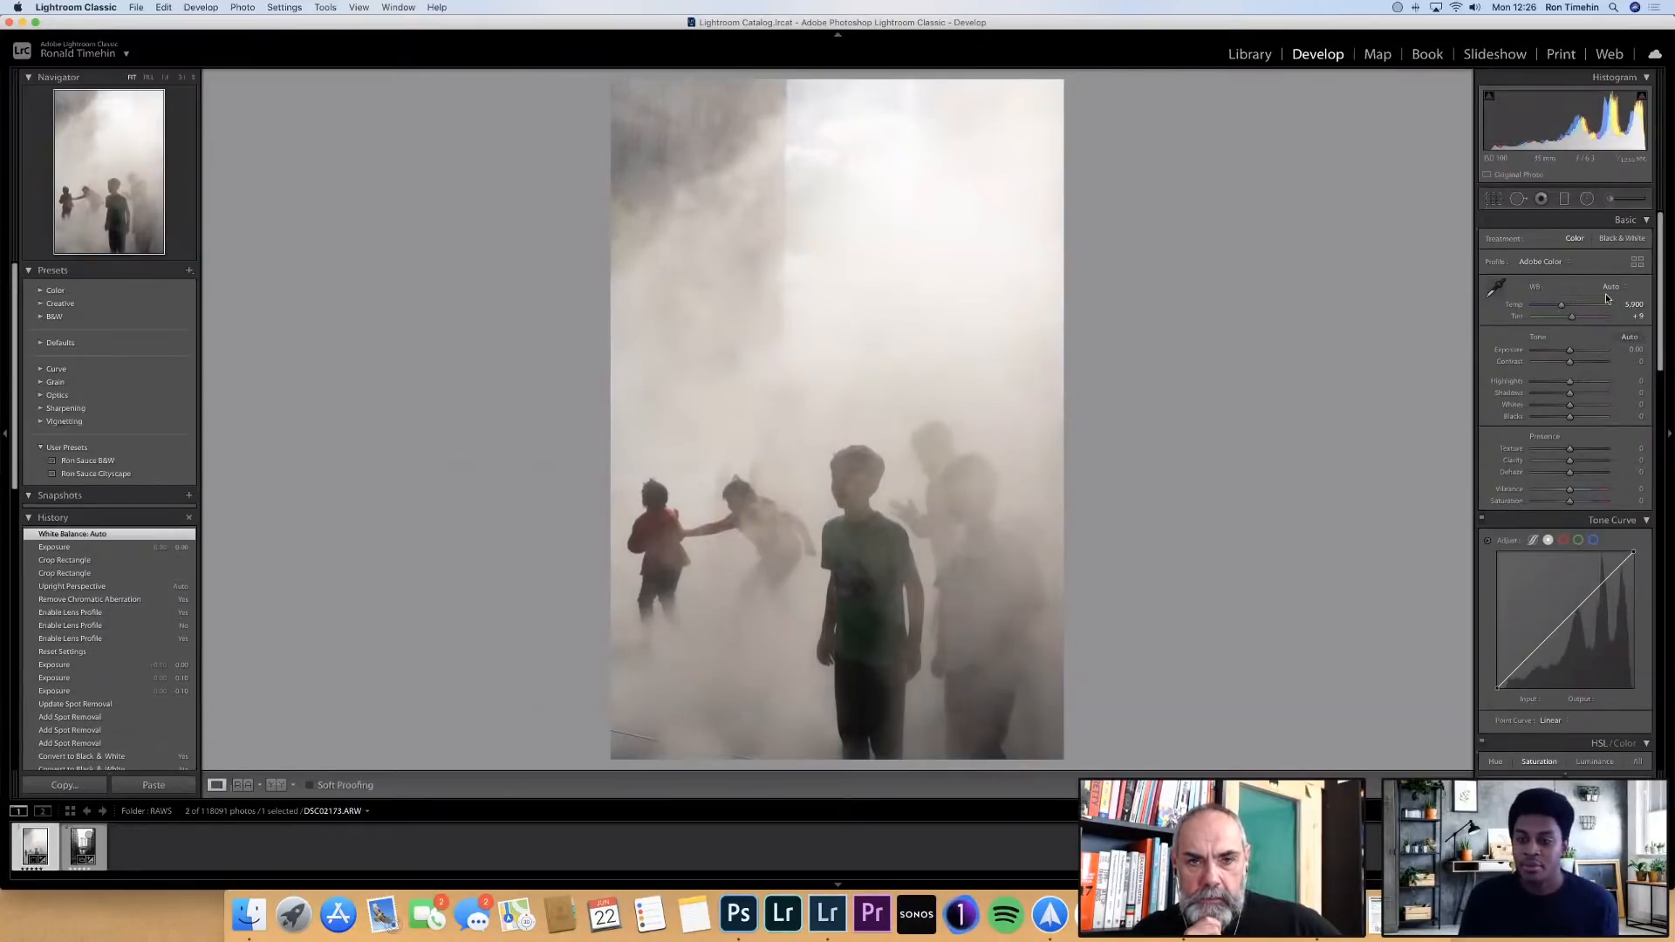
key("super+z")
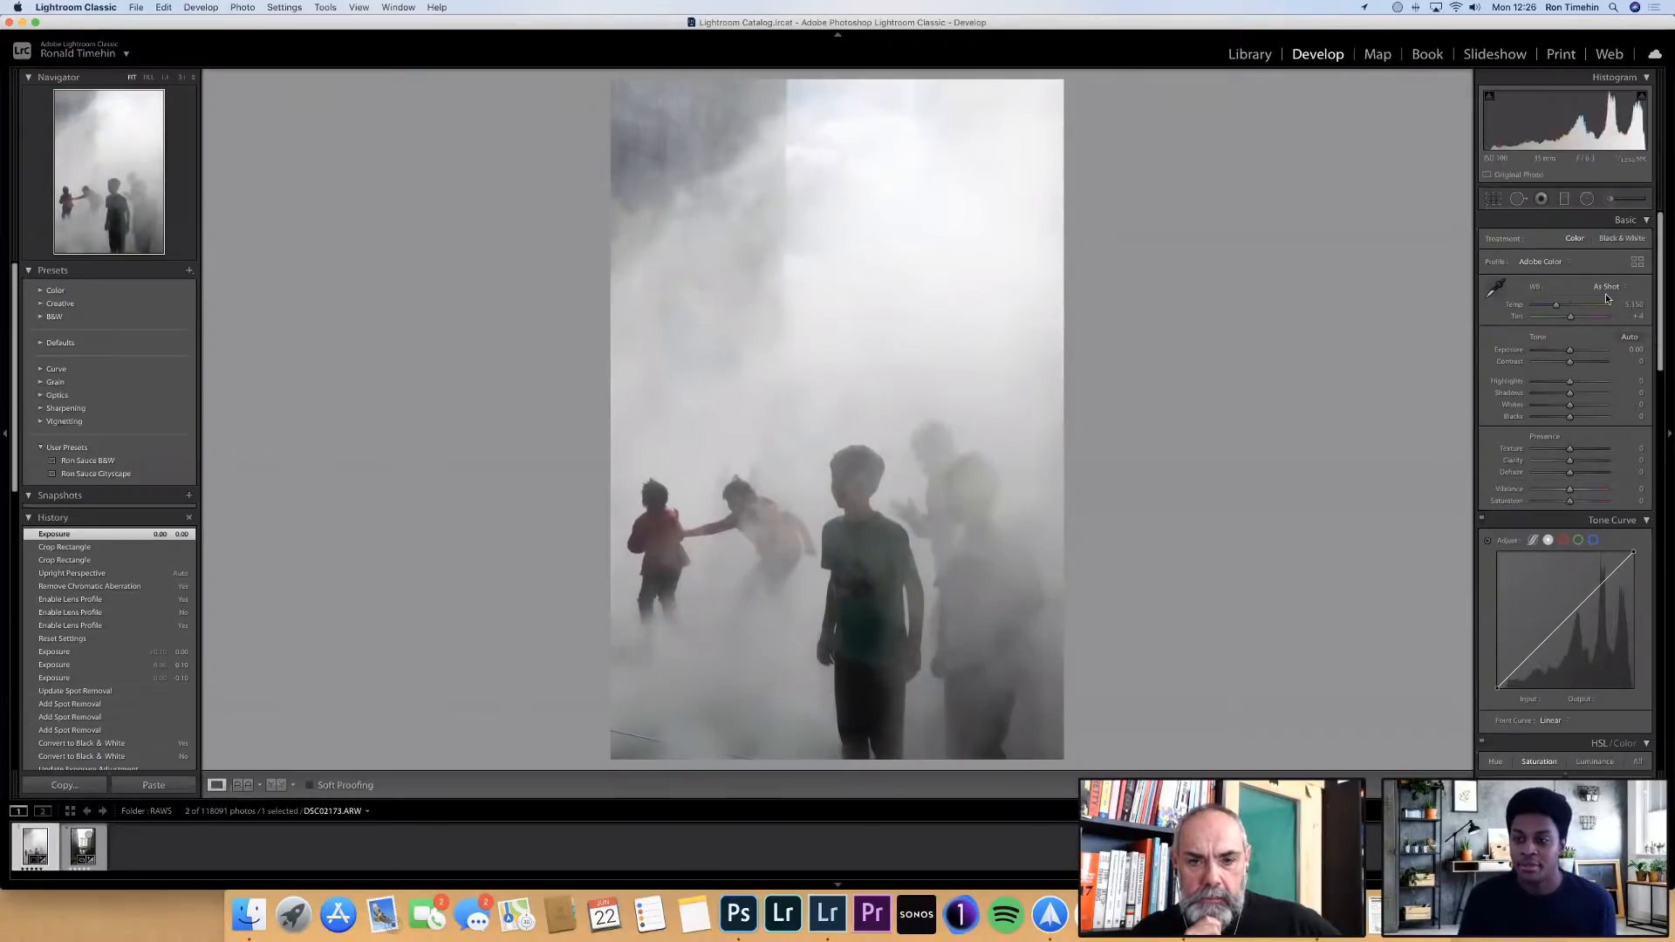
Set a custom white balance by sampling the neutral grey mist beside the rear figures
left_click(1495, 291)
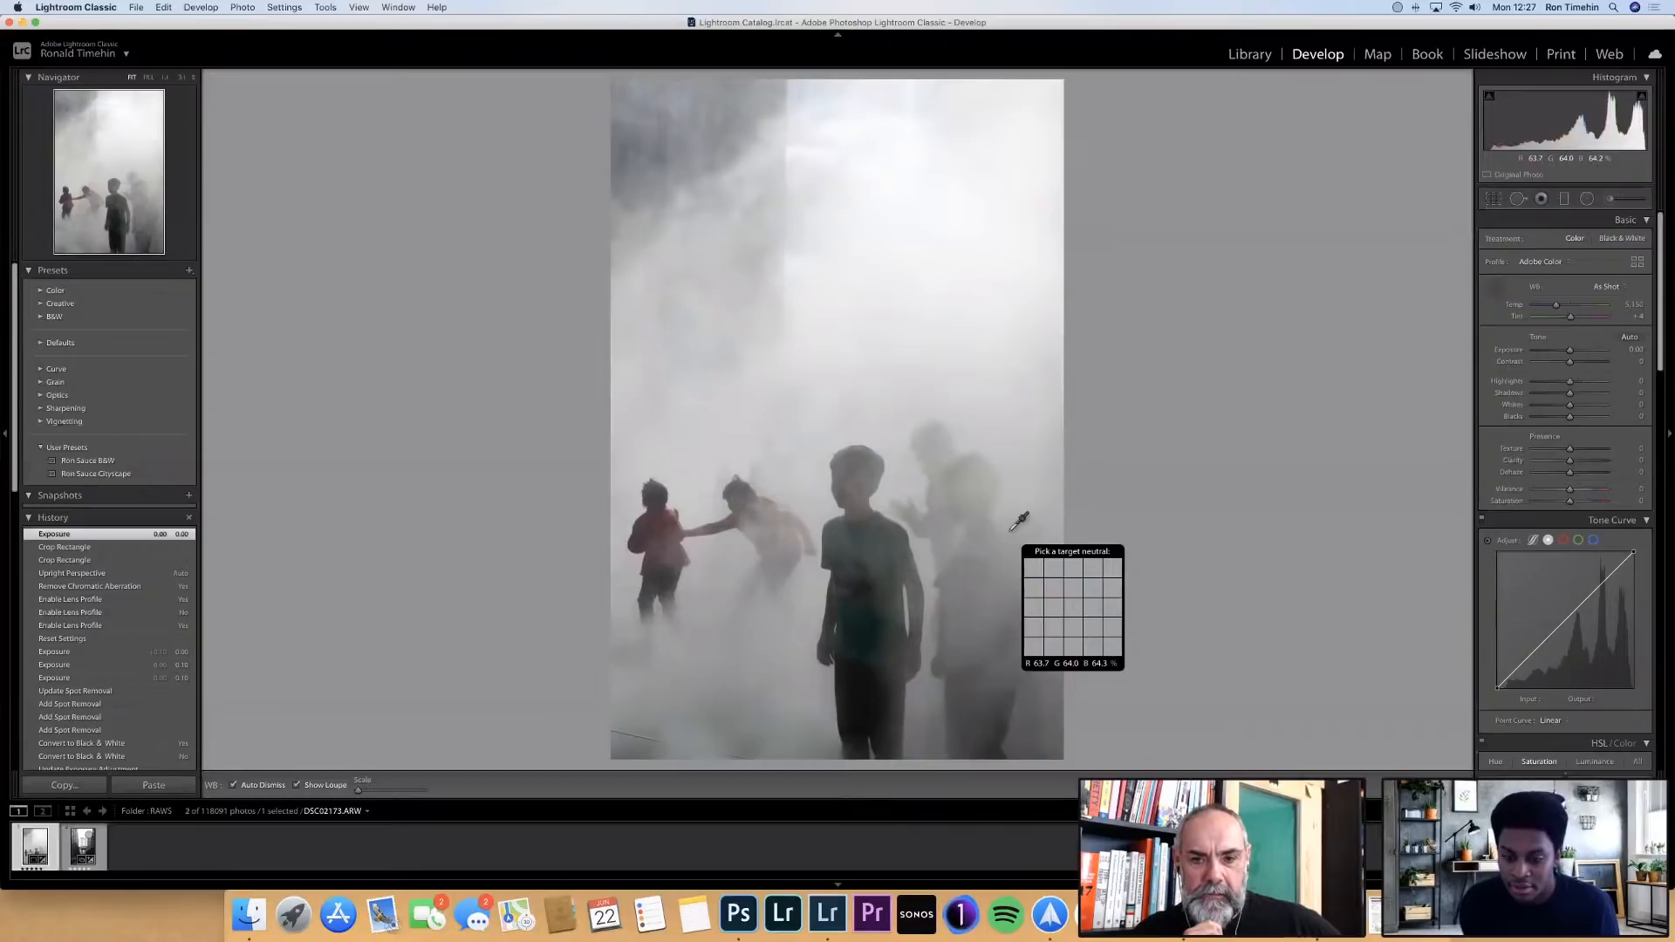
left_click(1012, 529)
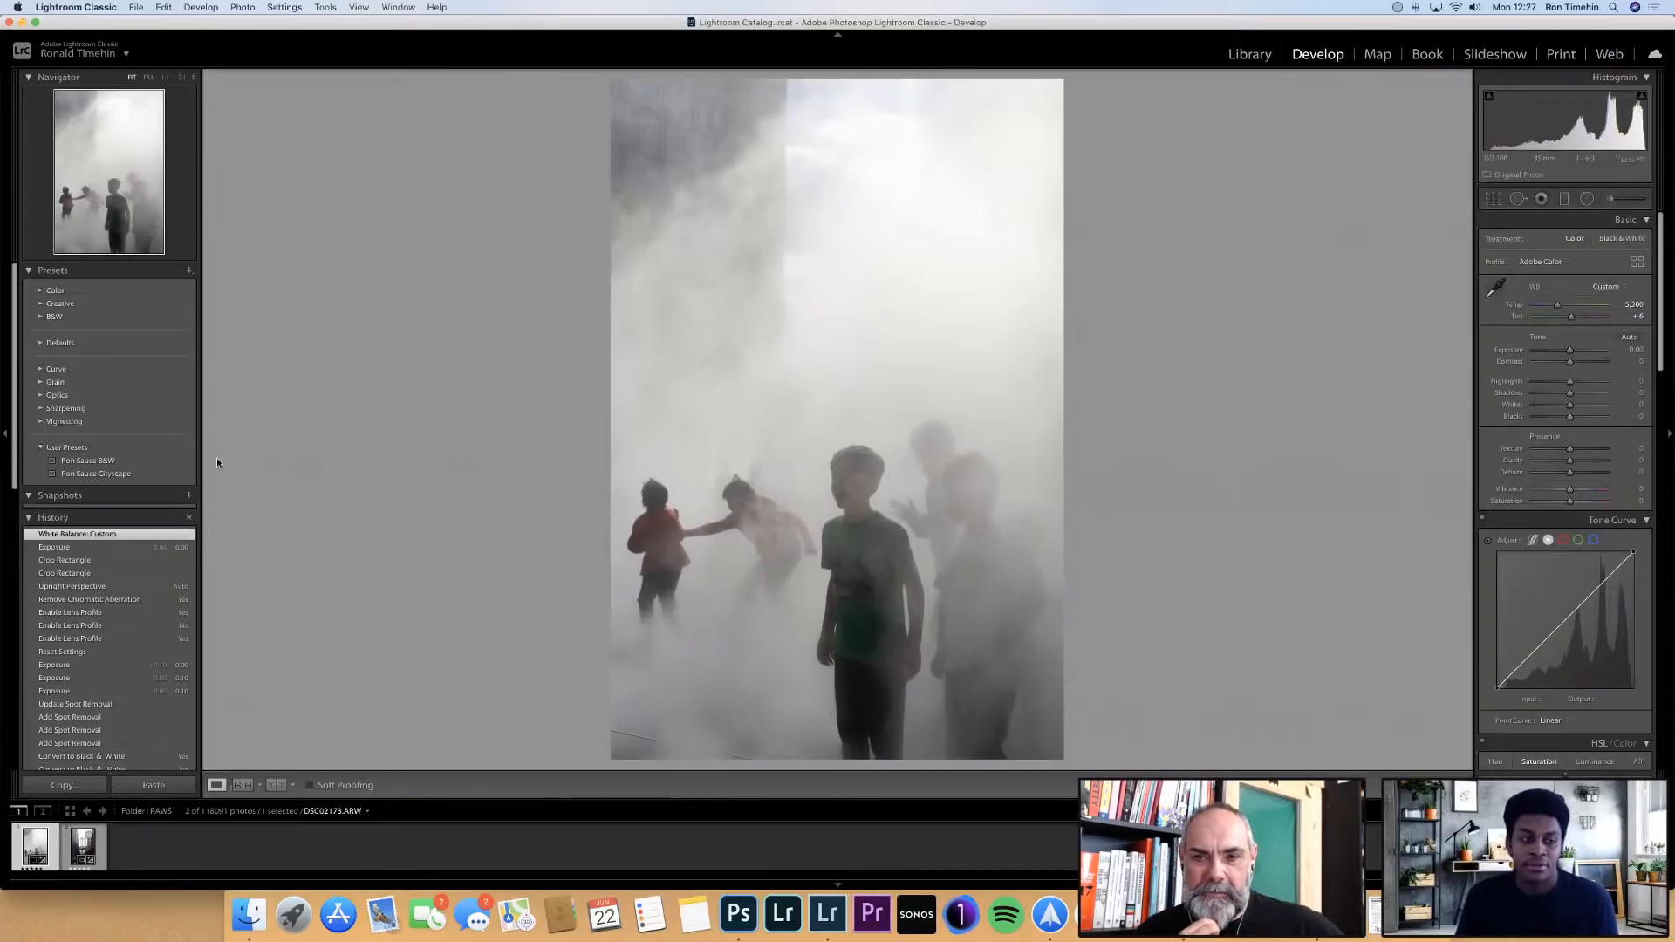
Apply the B&W preset from the user presets to the photo
mouse_move(155, 456)
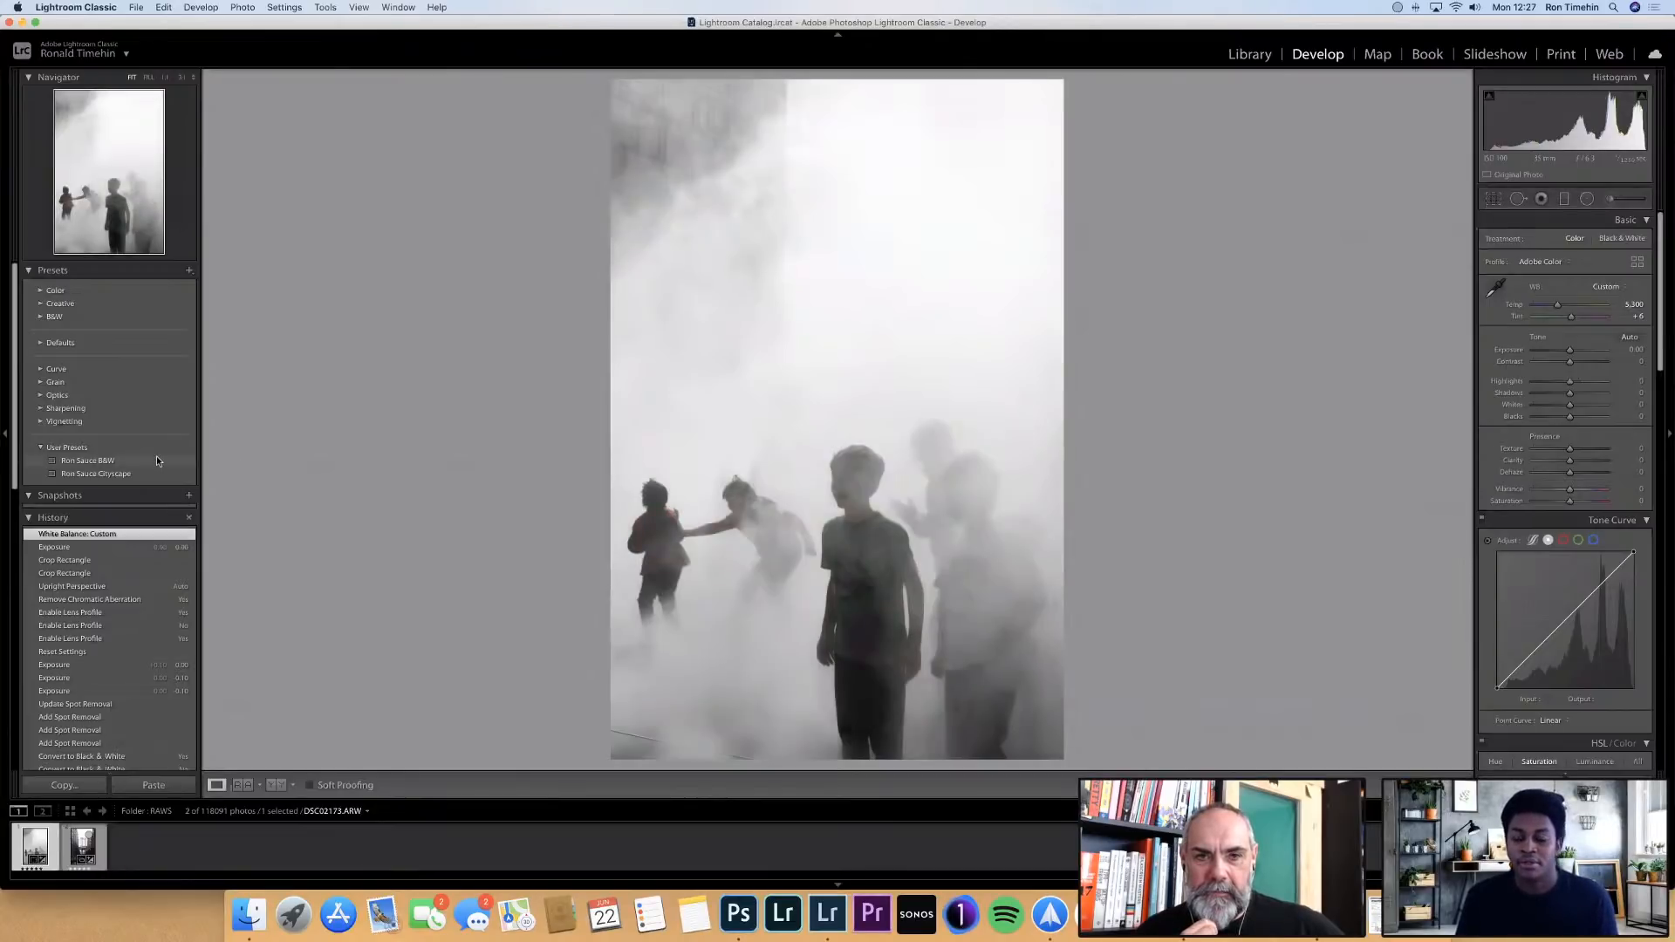
left_click(157, 460)
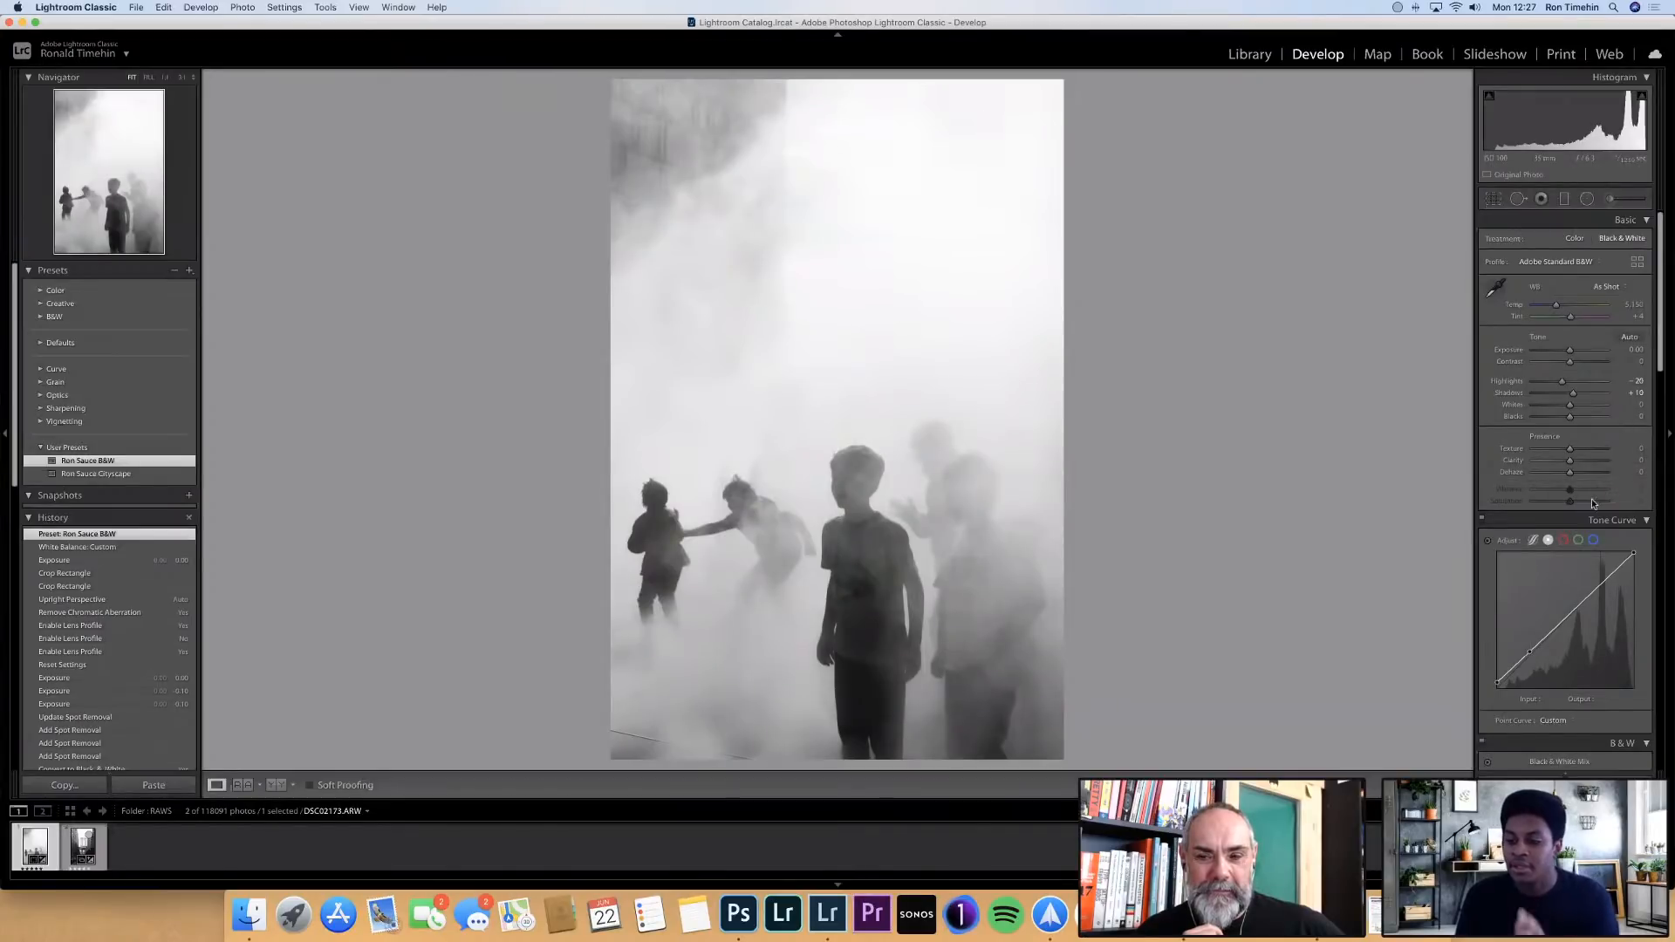
Display the parametric tone curve, try a lower Lights value, and undo the change
scroll(1593, 502, "down", 5)
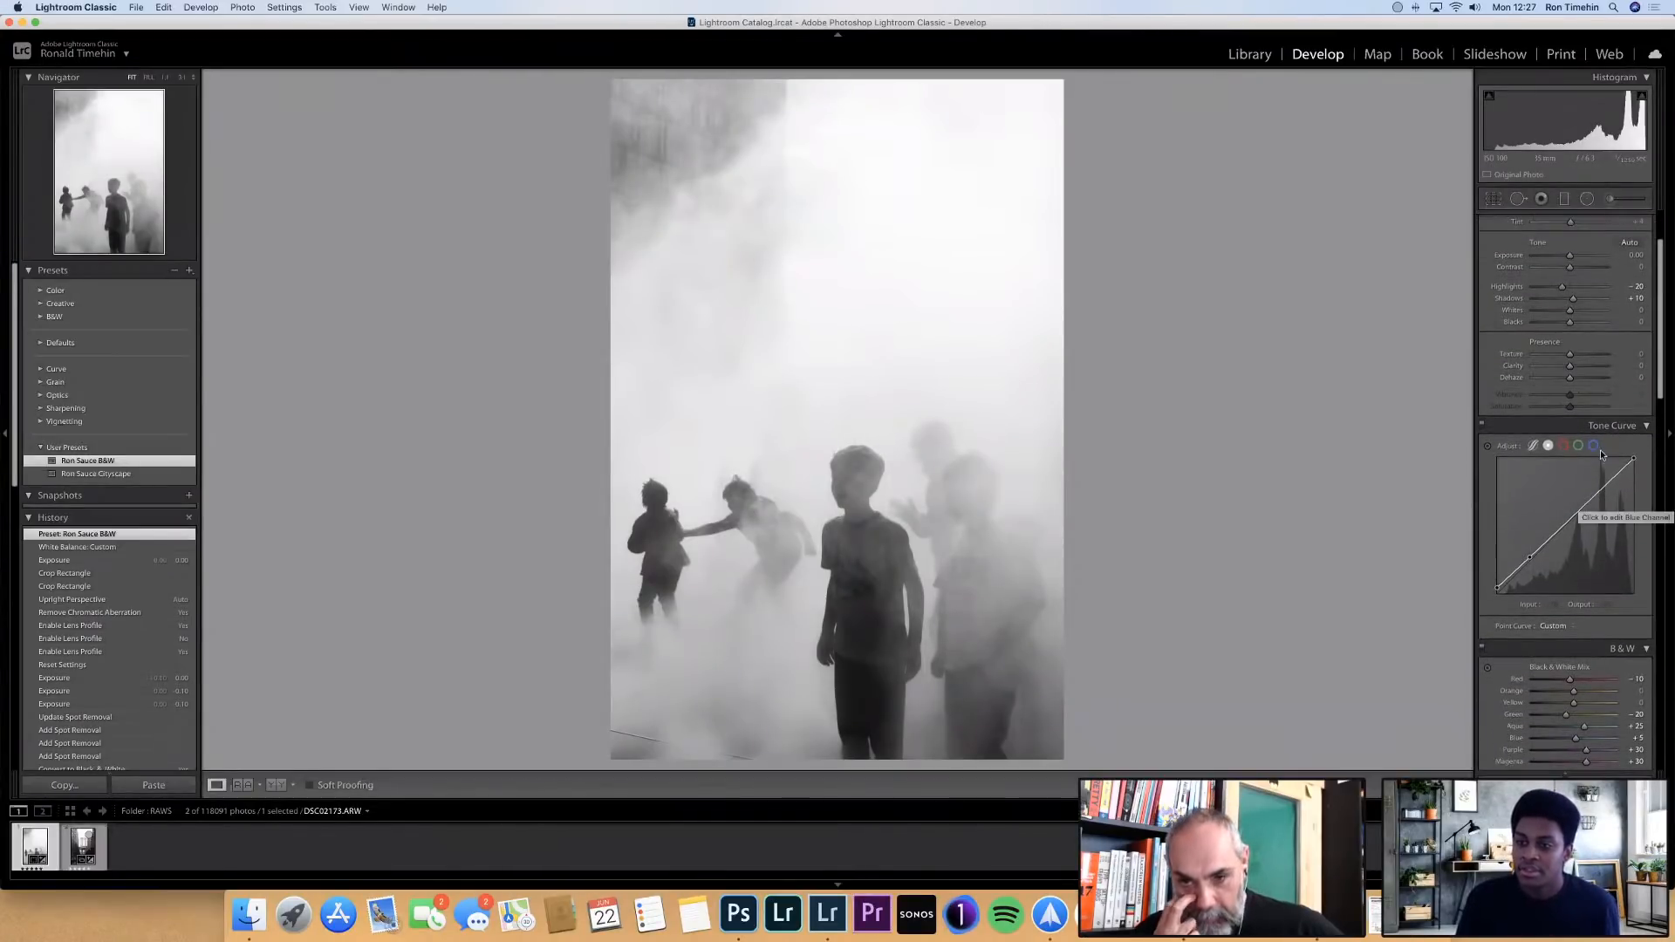
scroll(1575, 462, "down", 4)
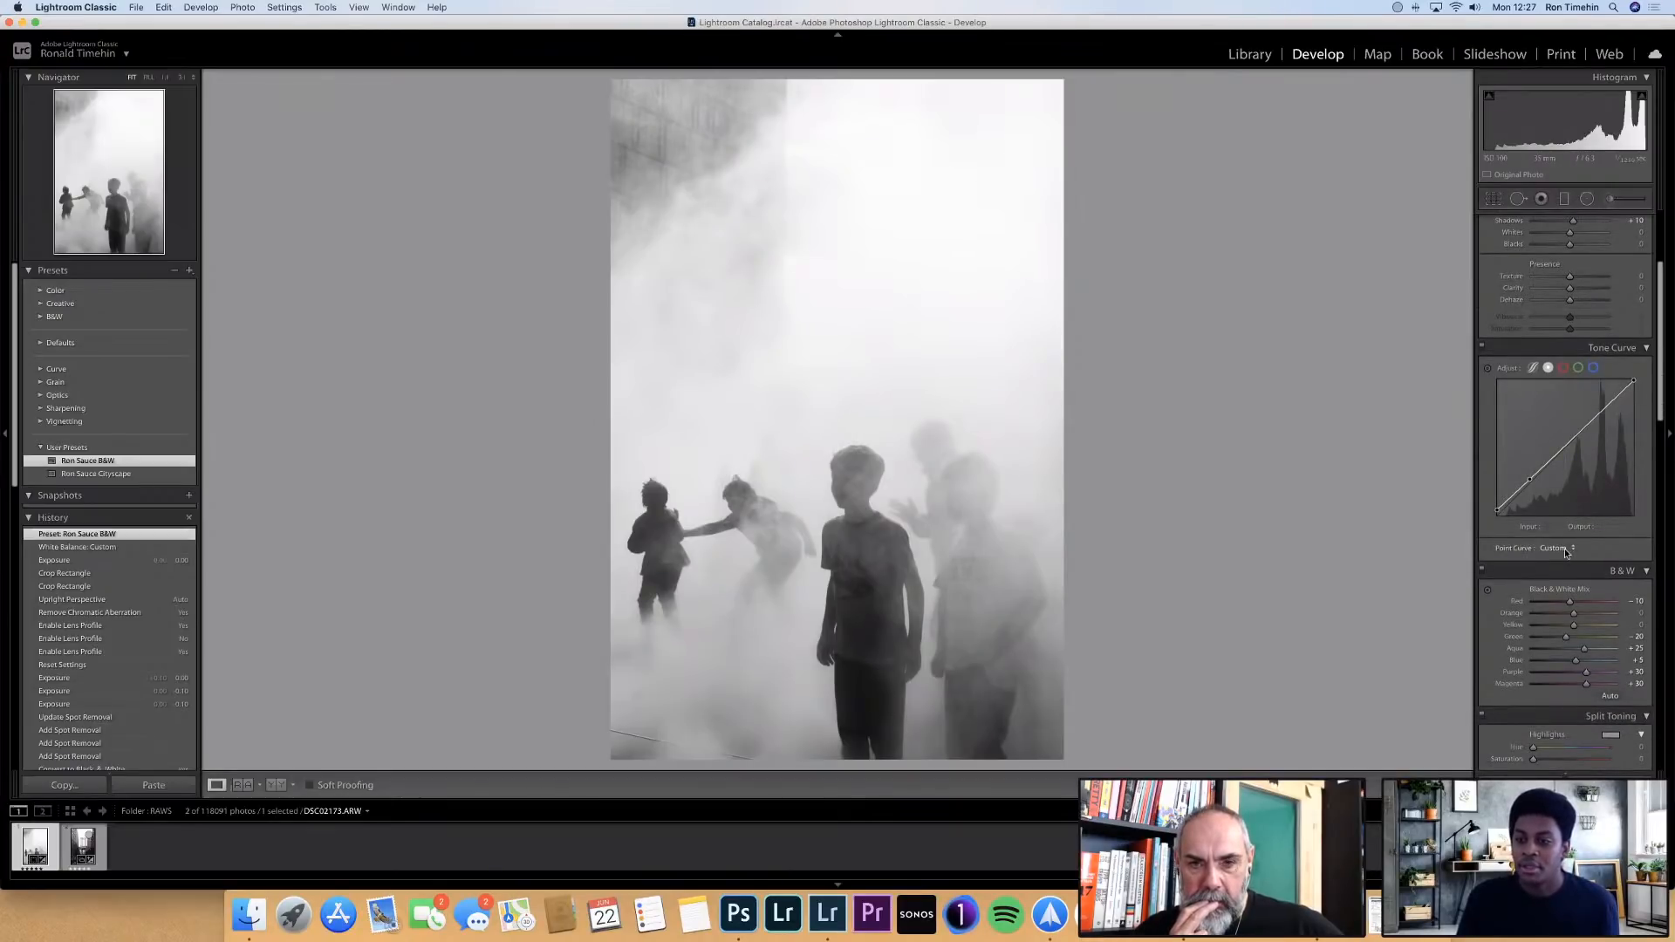
scroll(1578, 550, "down", 1)
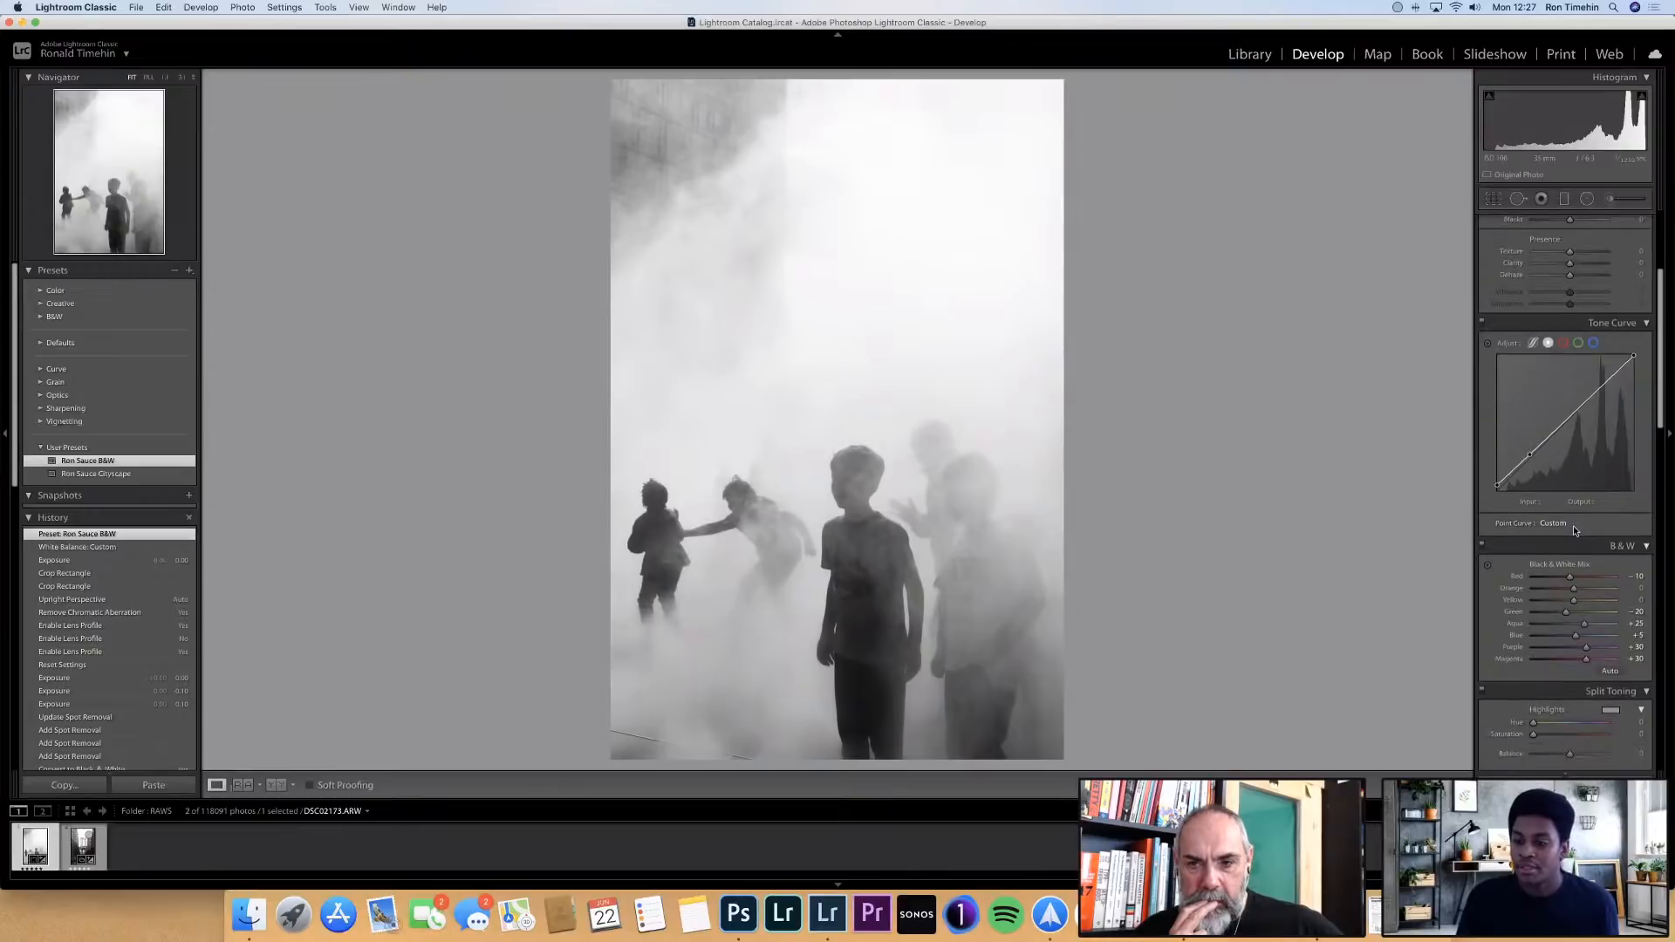
scroll(1573, 527, "up", 1)
scroll(1573, 525, "up", 1)
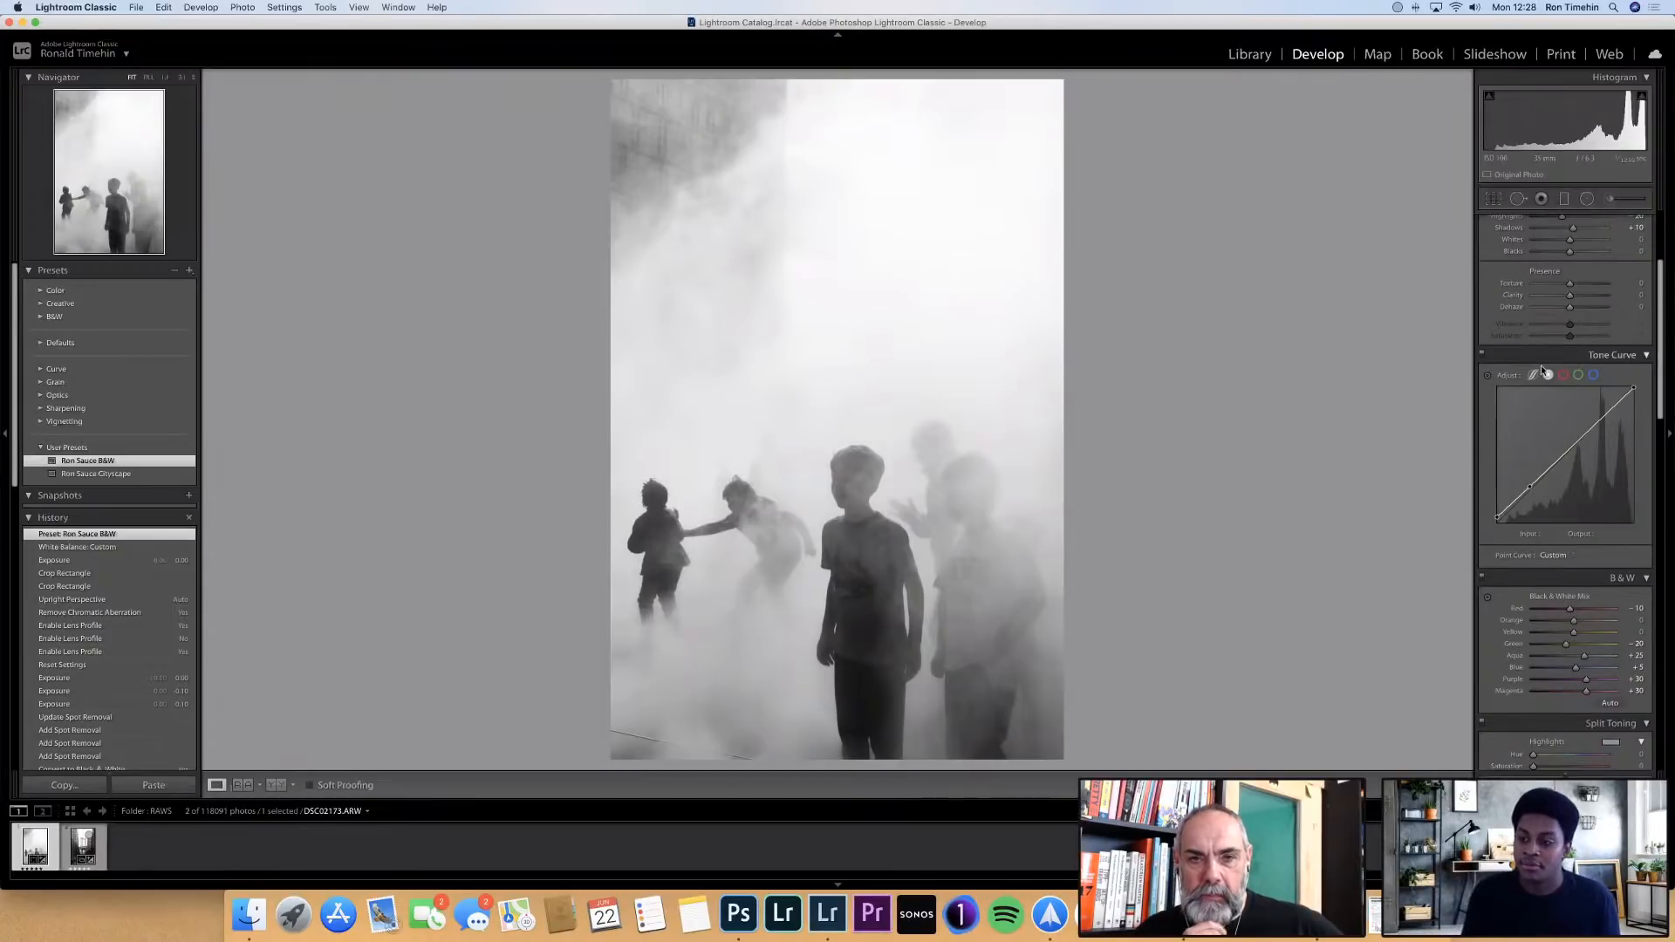
scroll(1534, 377, "up", 1)
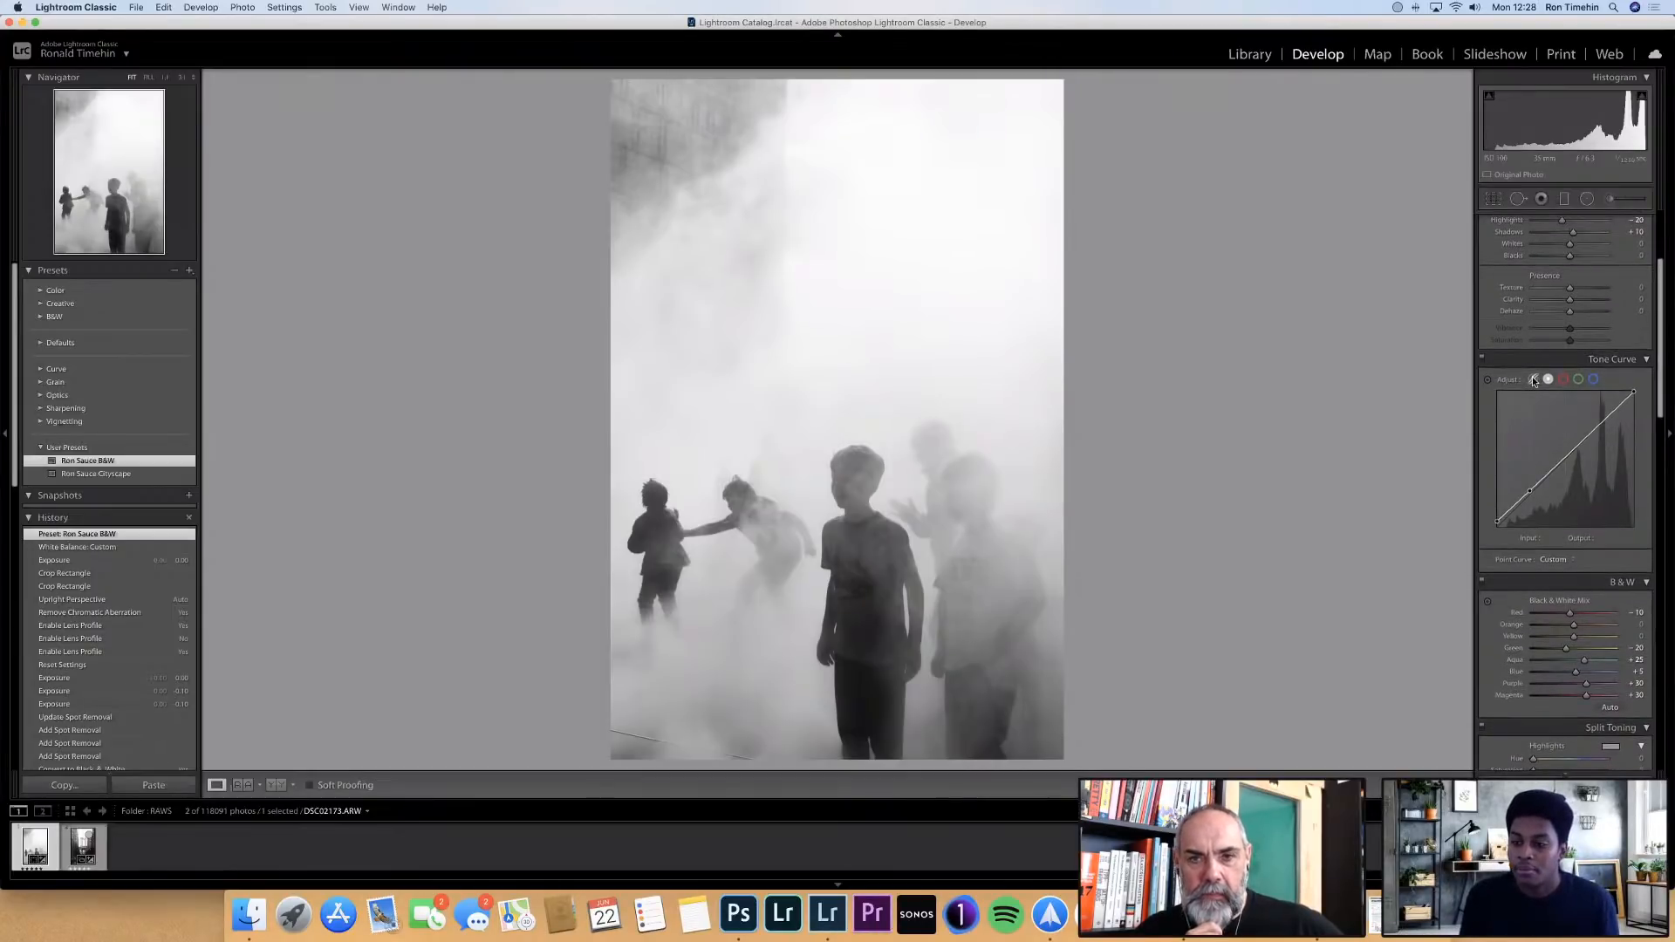
left_click(1534, 380)
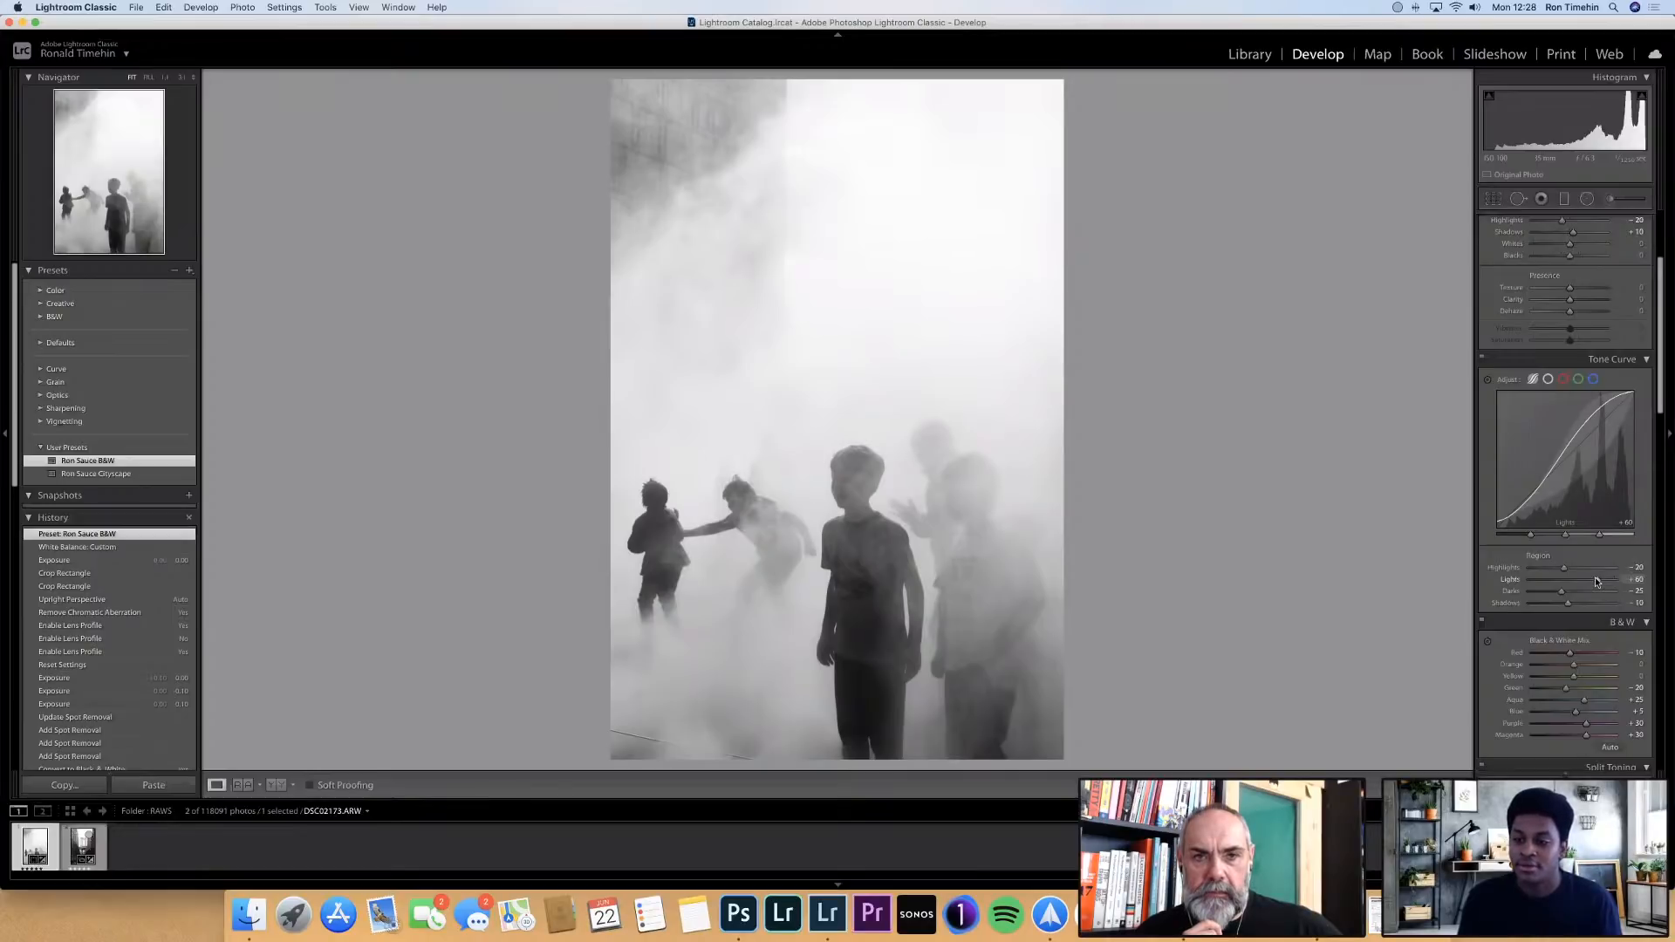
left_click_drag(1582, 578, 1595, 578)
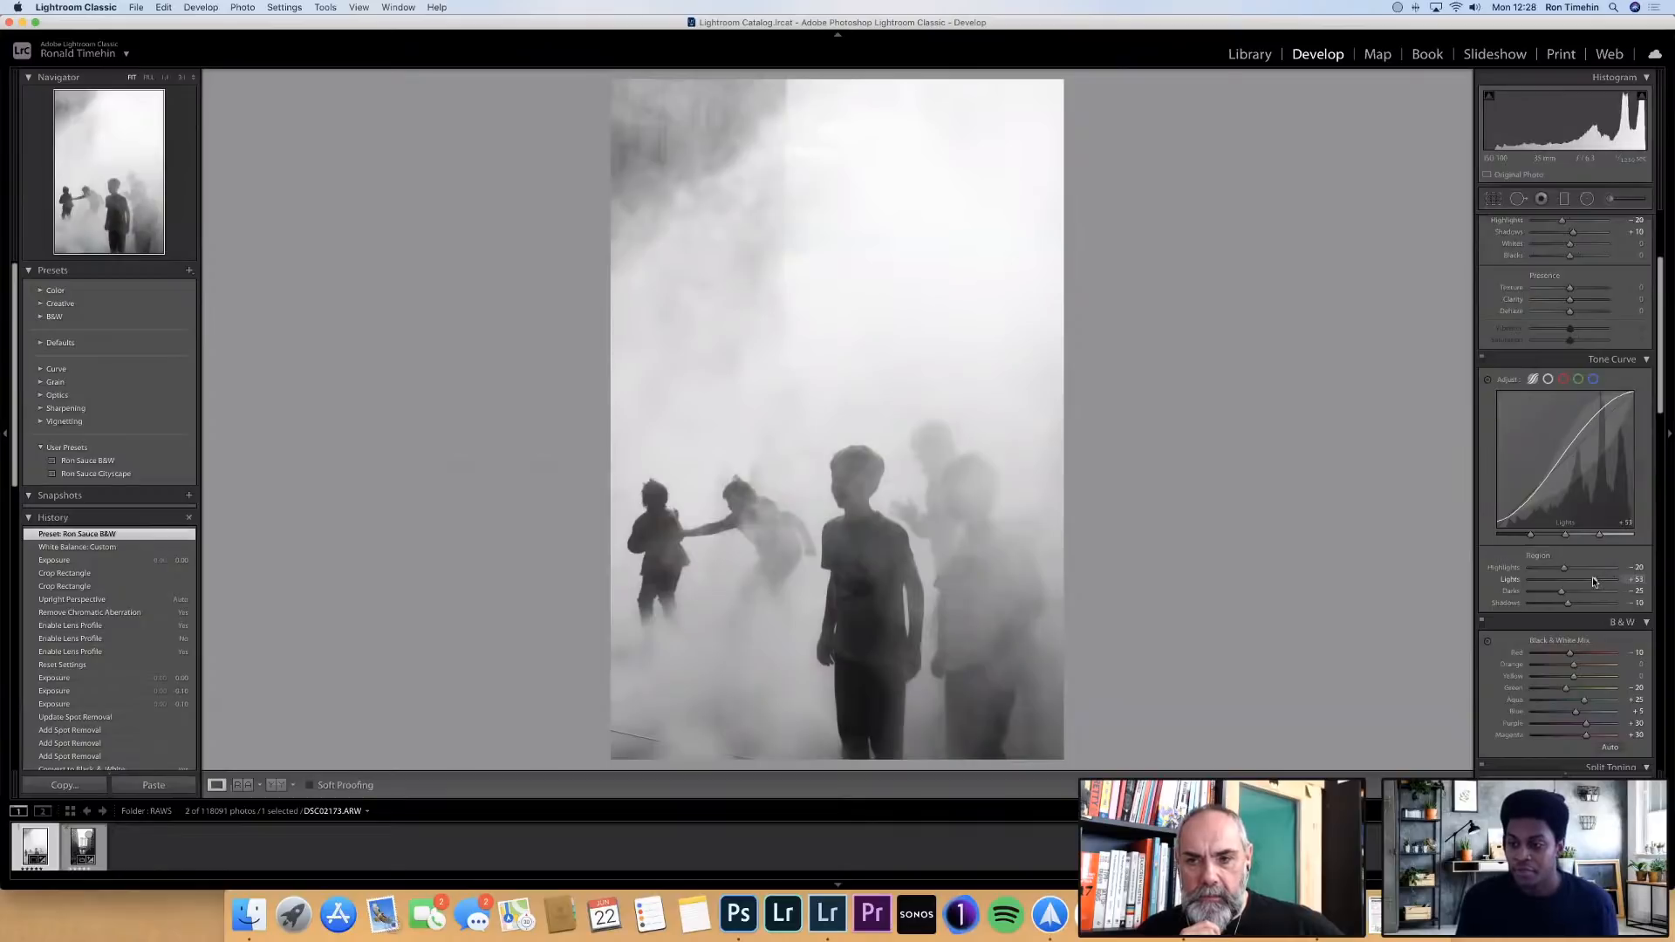
key("super+z")
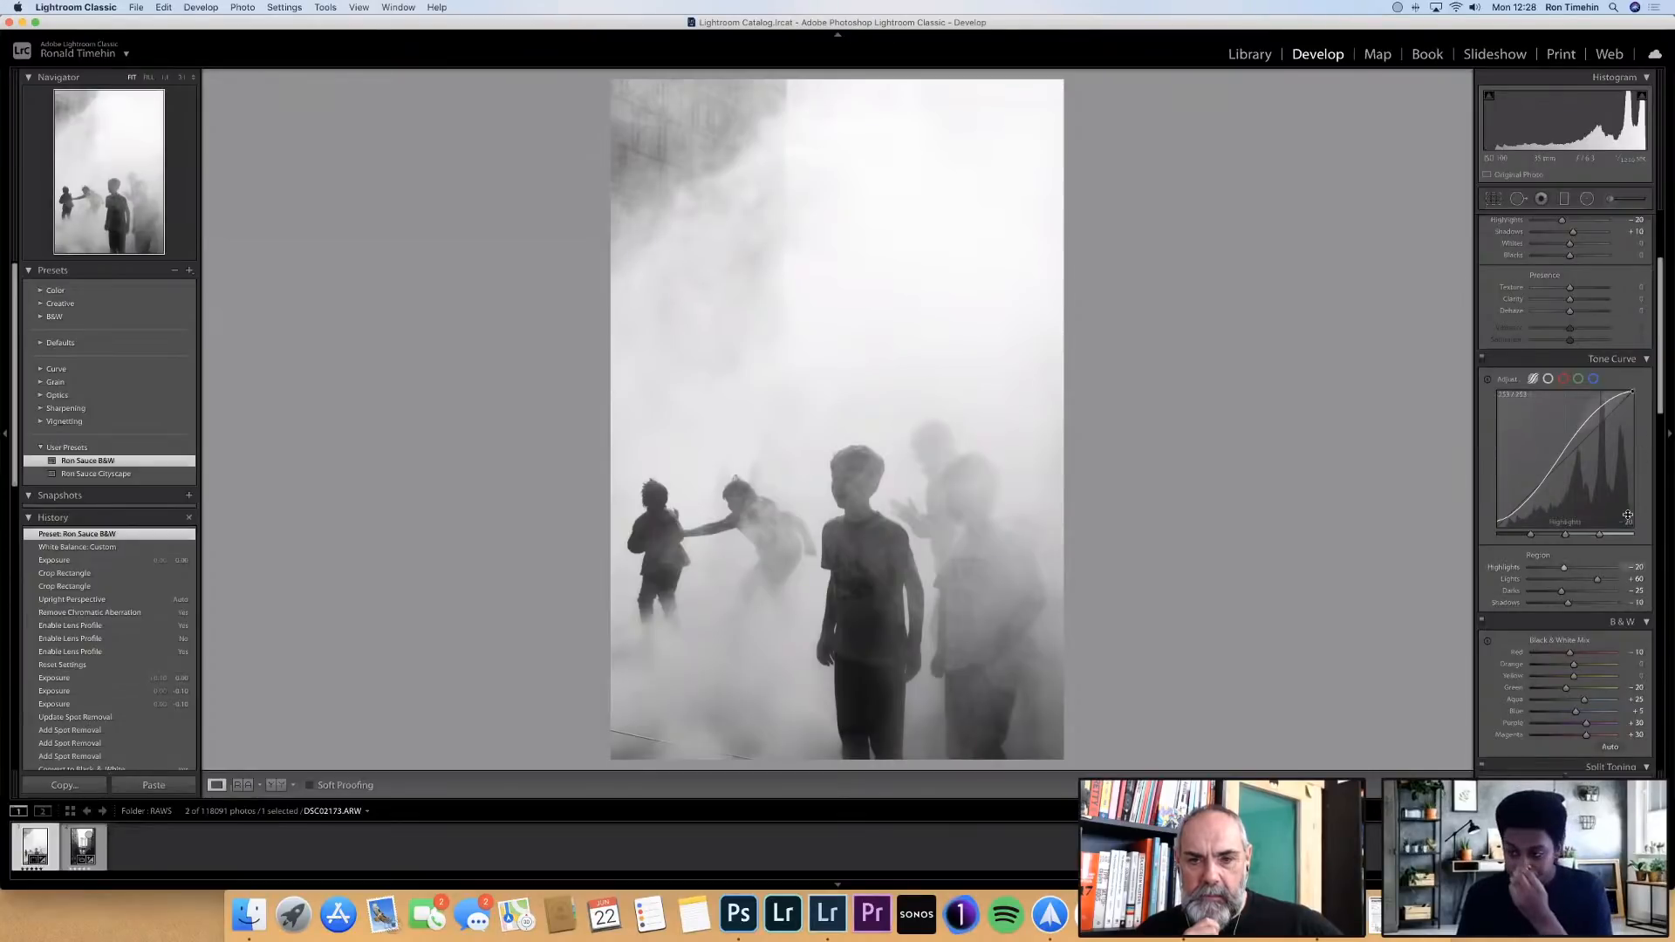
Review the black-and-white mix, split toning and sharpening settings, and display the point version of the tone curve
scroll(1599, 569, "down", 1)
scroll(1601, 572, "down", 10)
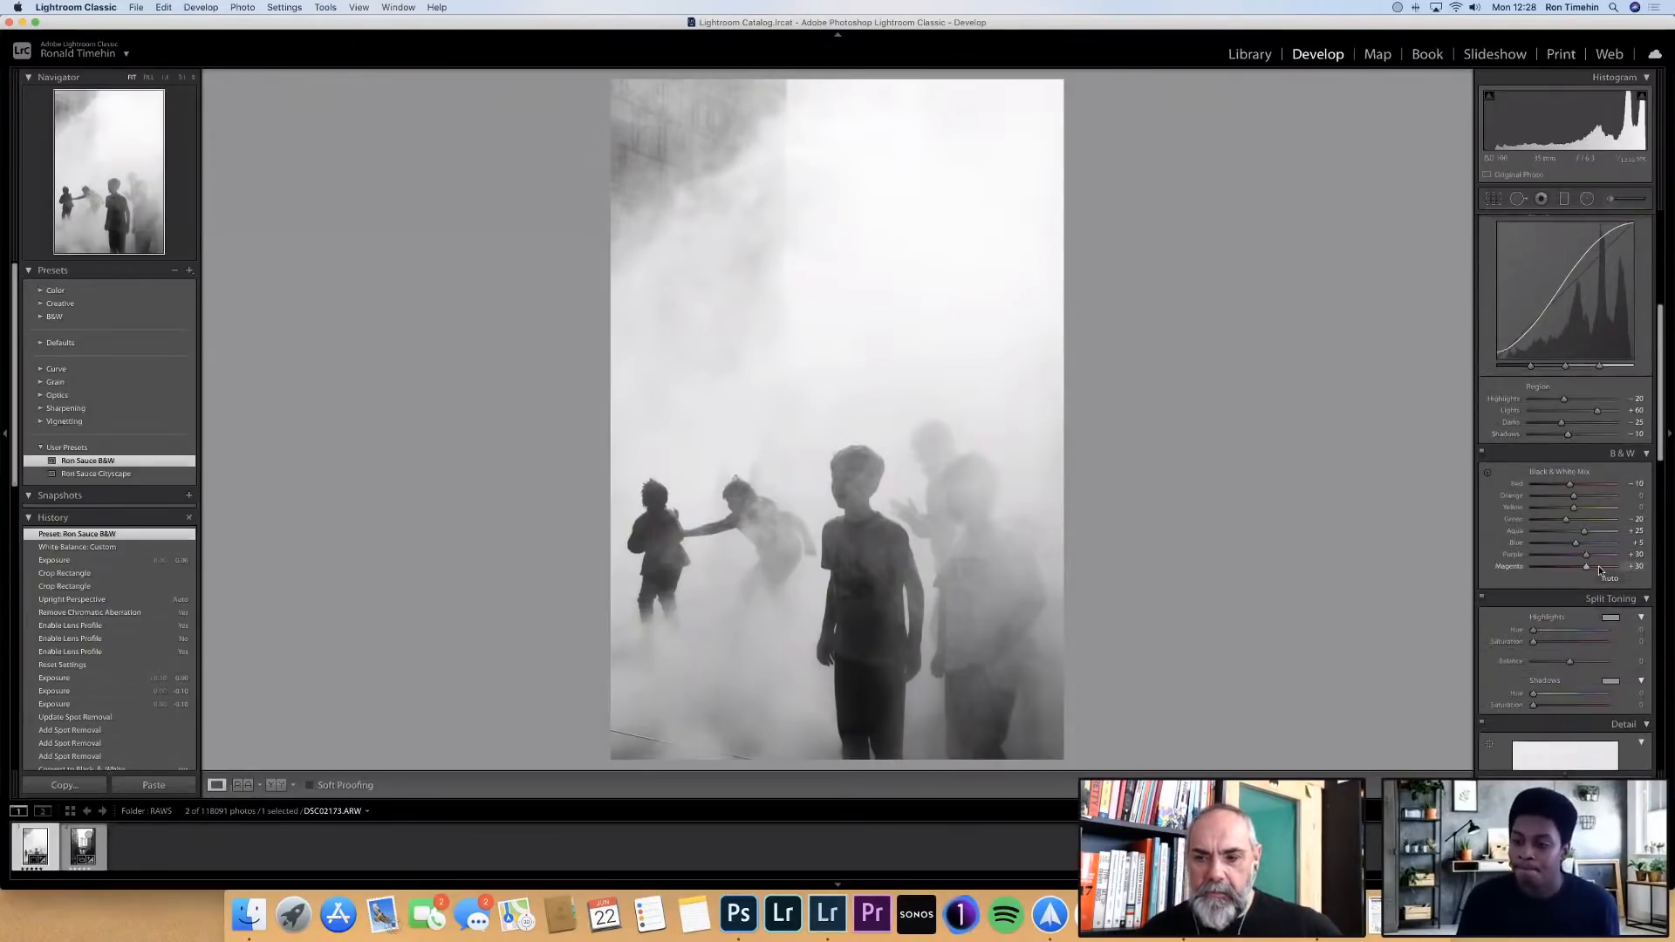
scroll(1600, 568, "down", 3)
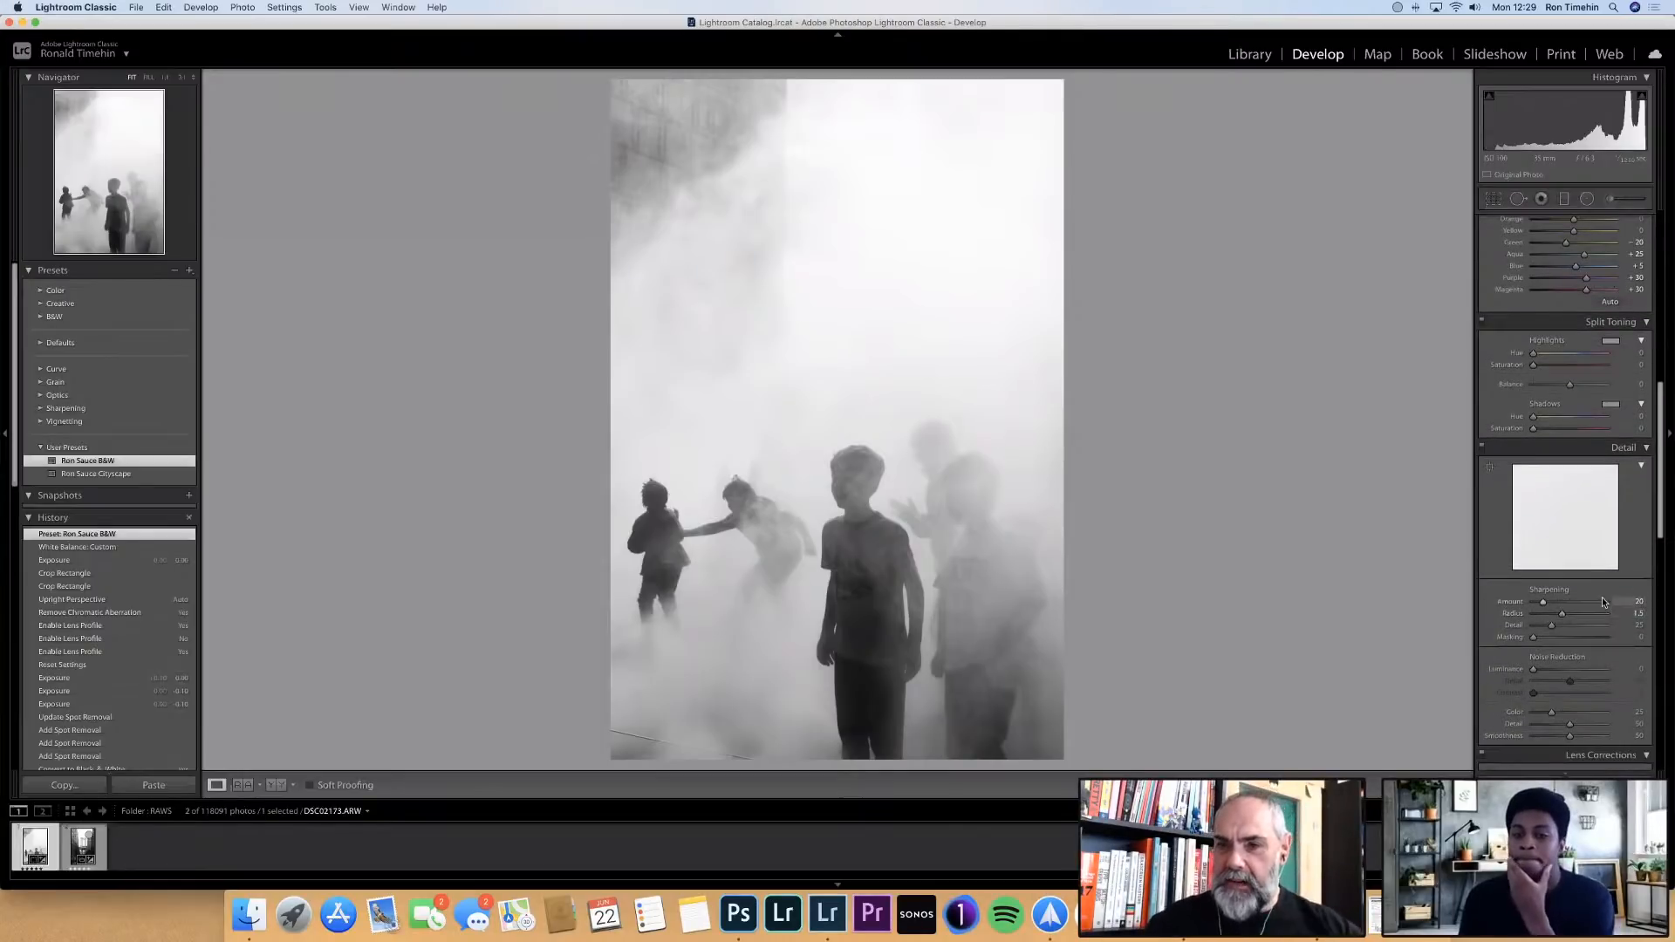
scroll(1602, 599, "down", 1)
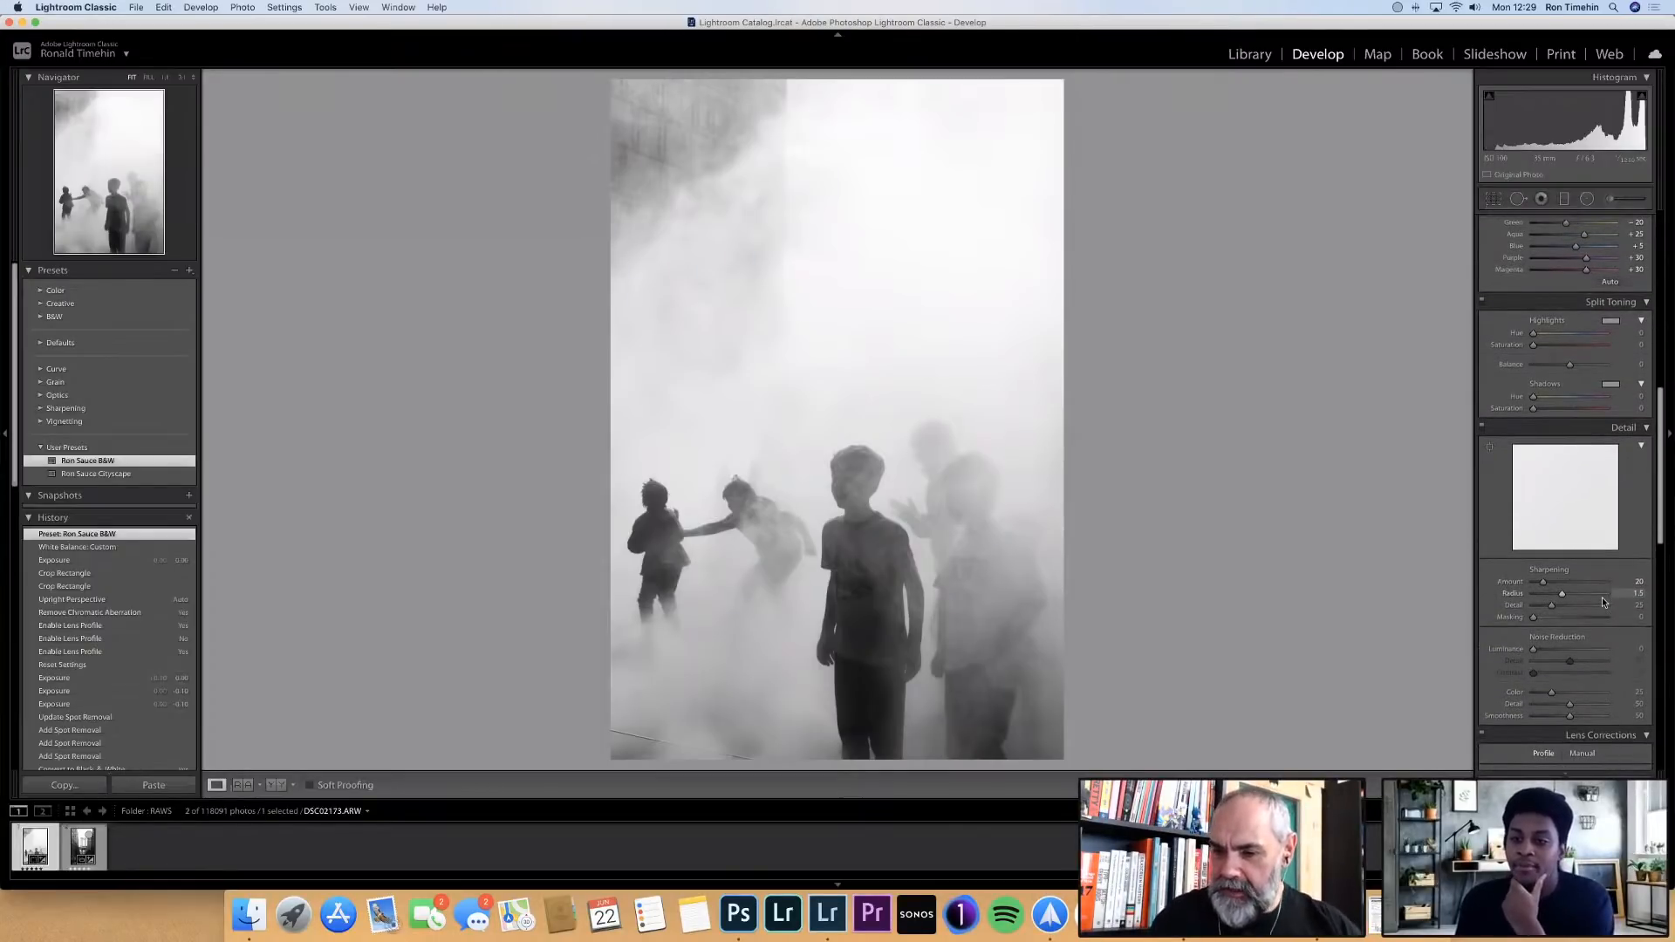
scroll(1602, 597, "up", 11)
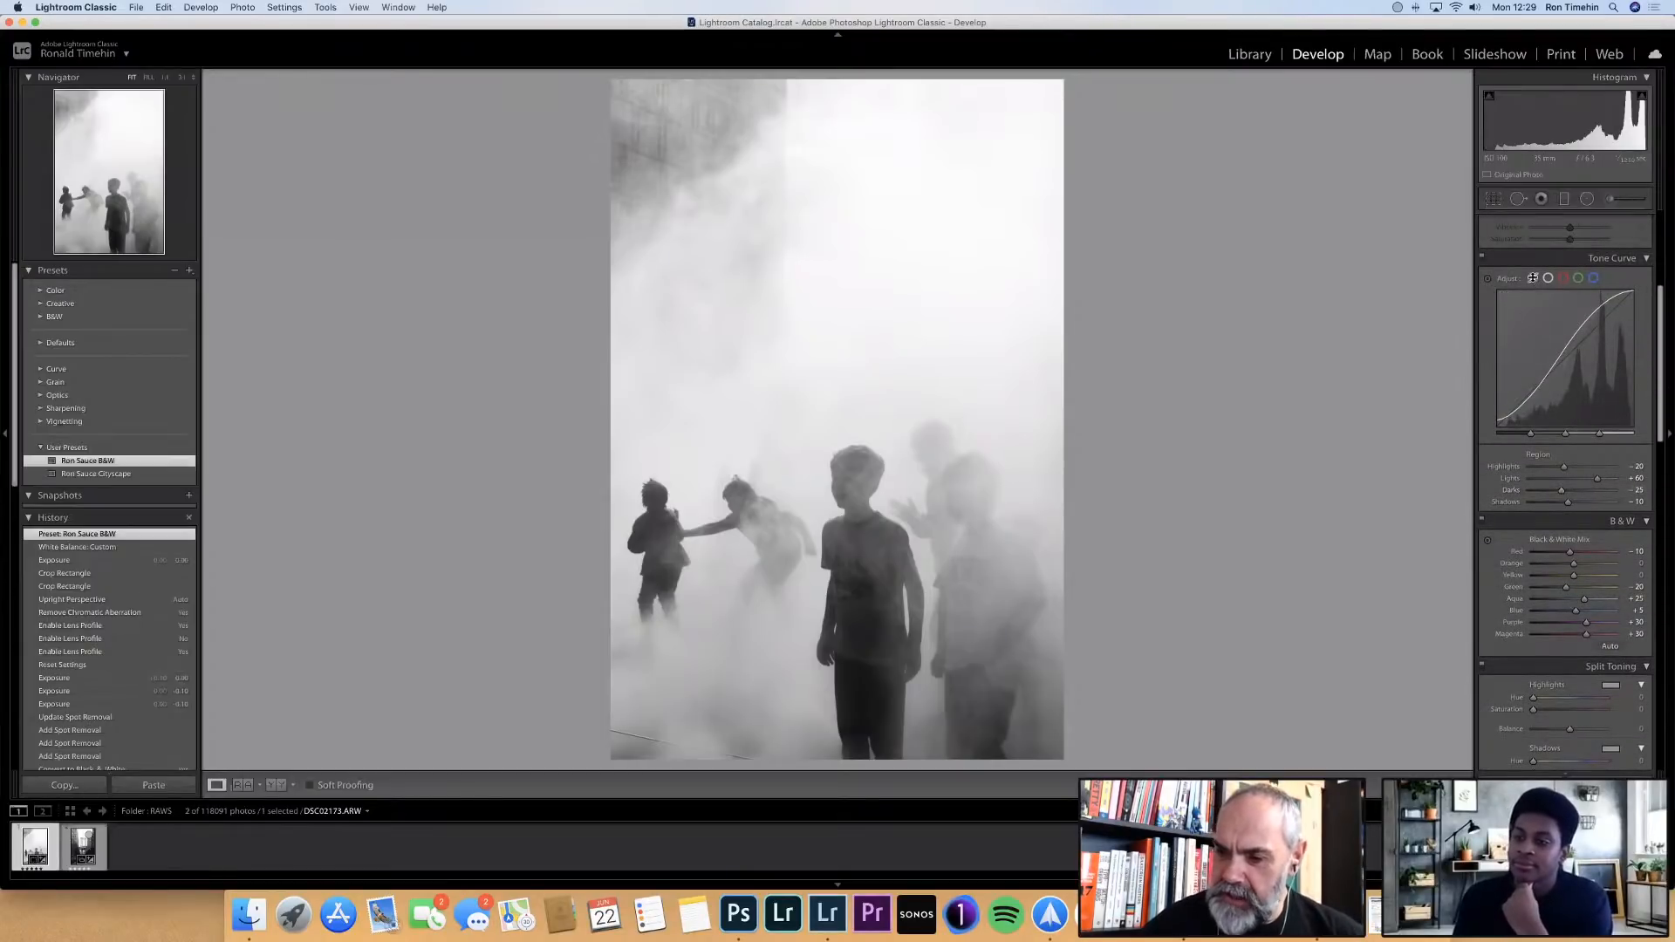
left_click(1547, 277)
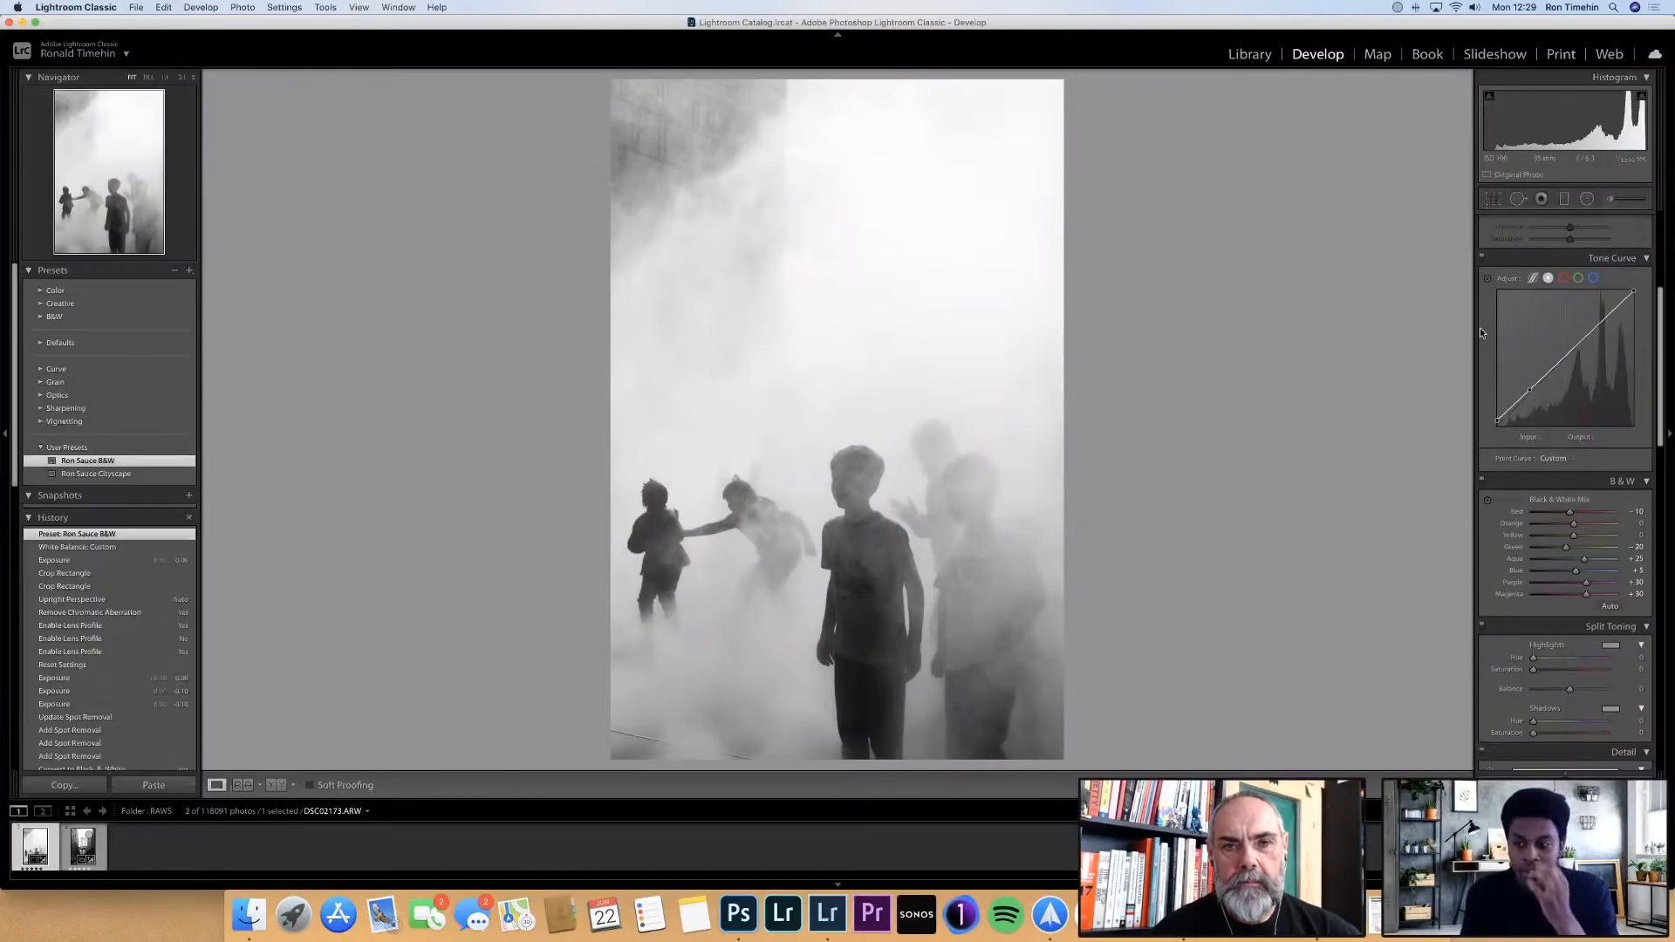
Raise the sharpening amount to 40 in the photo's detail settings
scroll(1548, 436, "down", 2)
scroll(1548, 437, "down", 5)
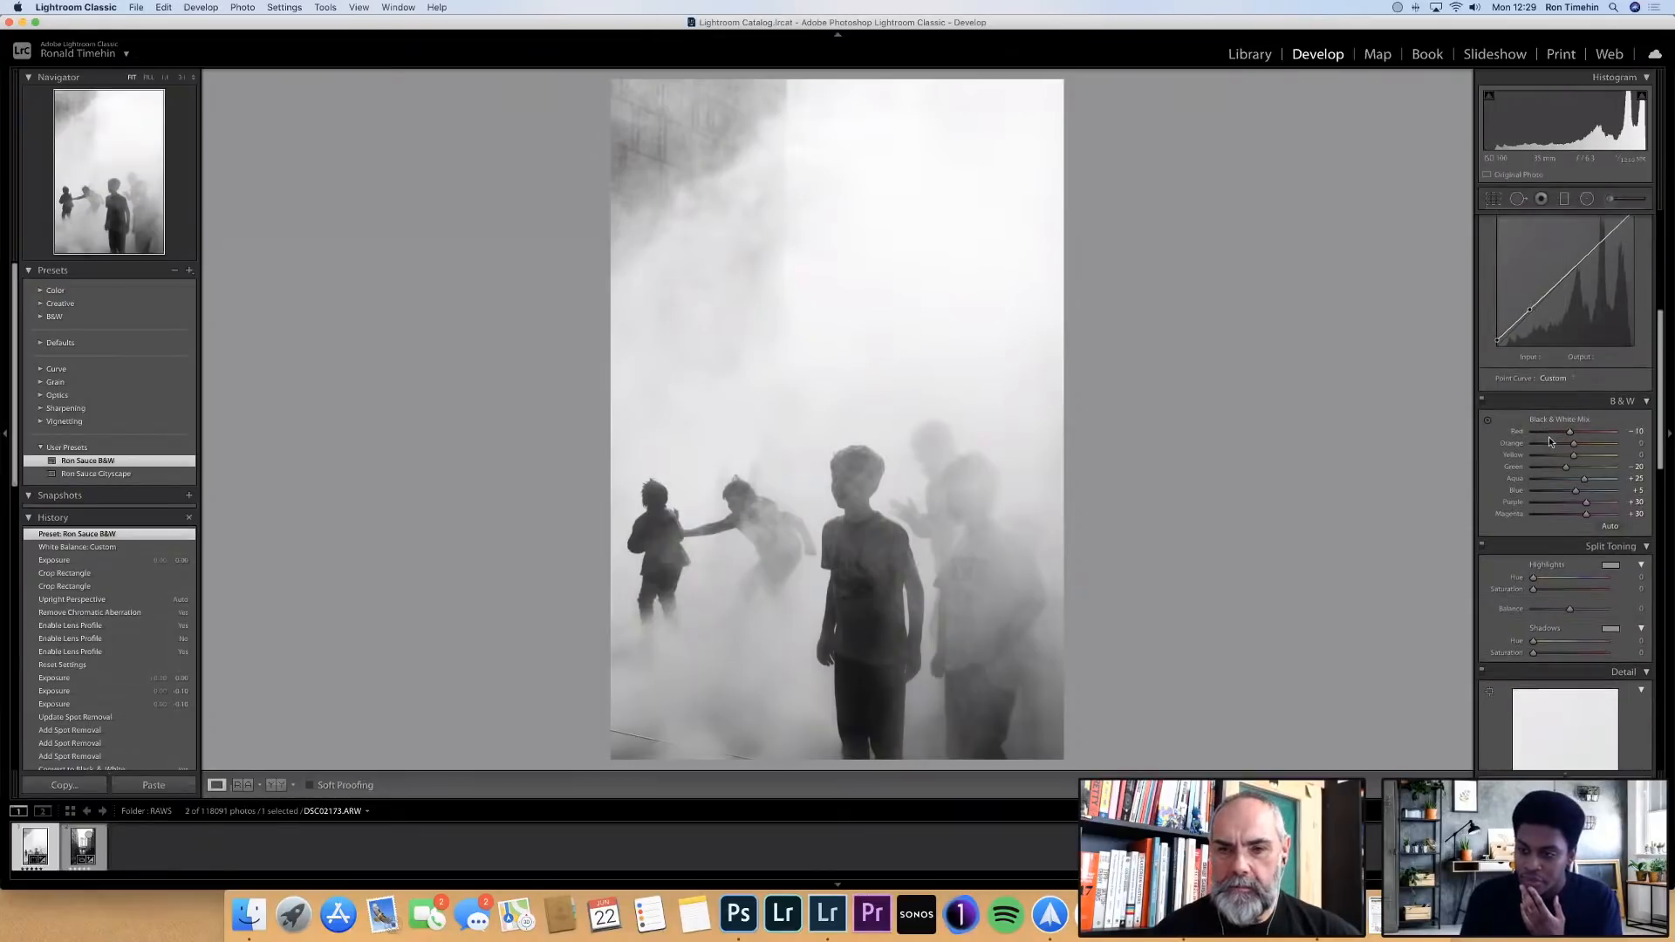
scroll(1550, 437, "down", 5)
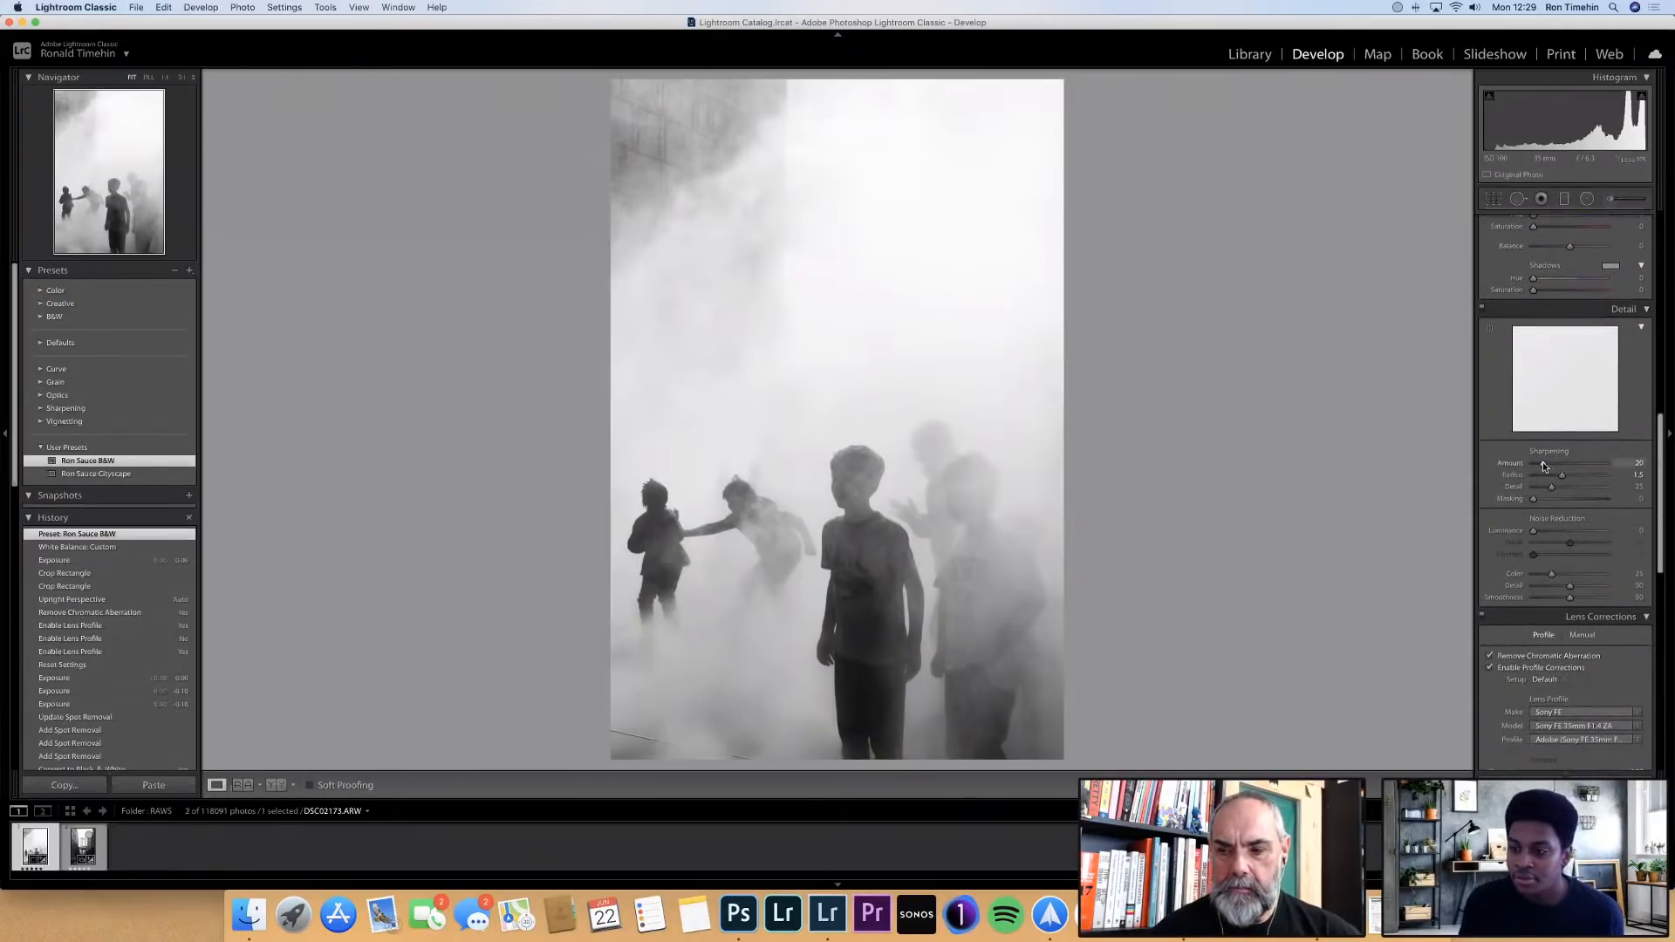
left_click_drag(1543, 463, 1552, 458)
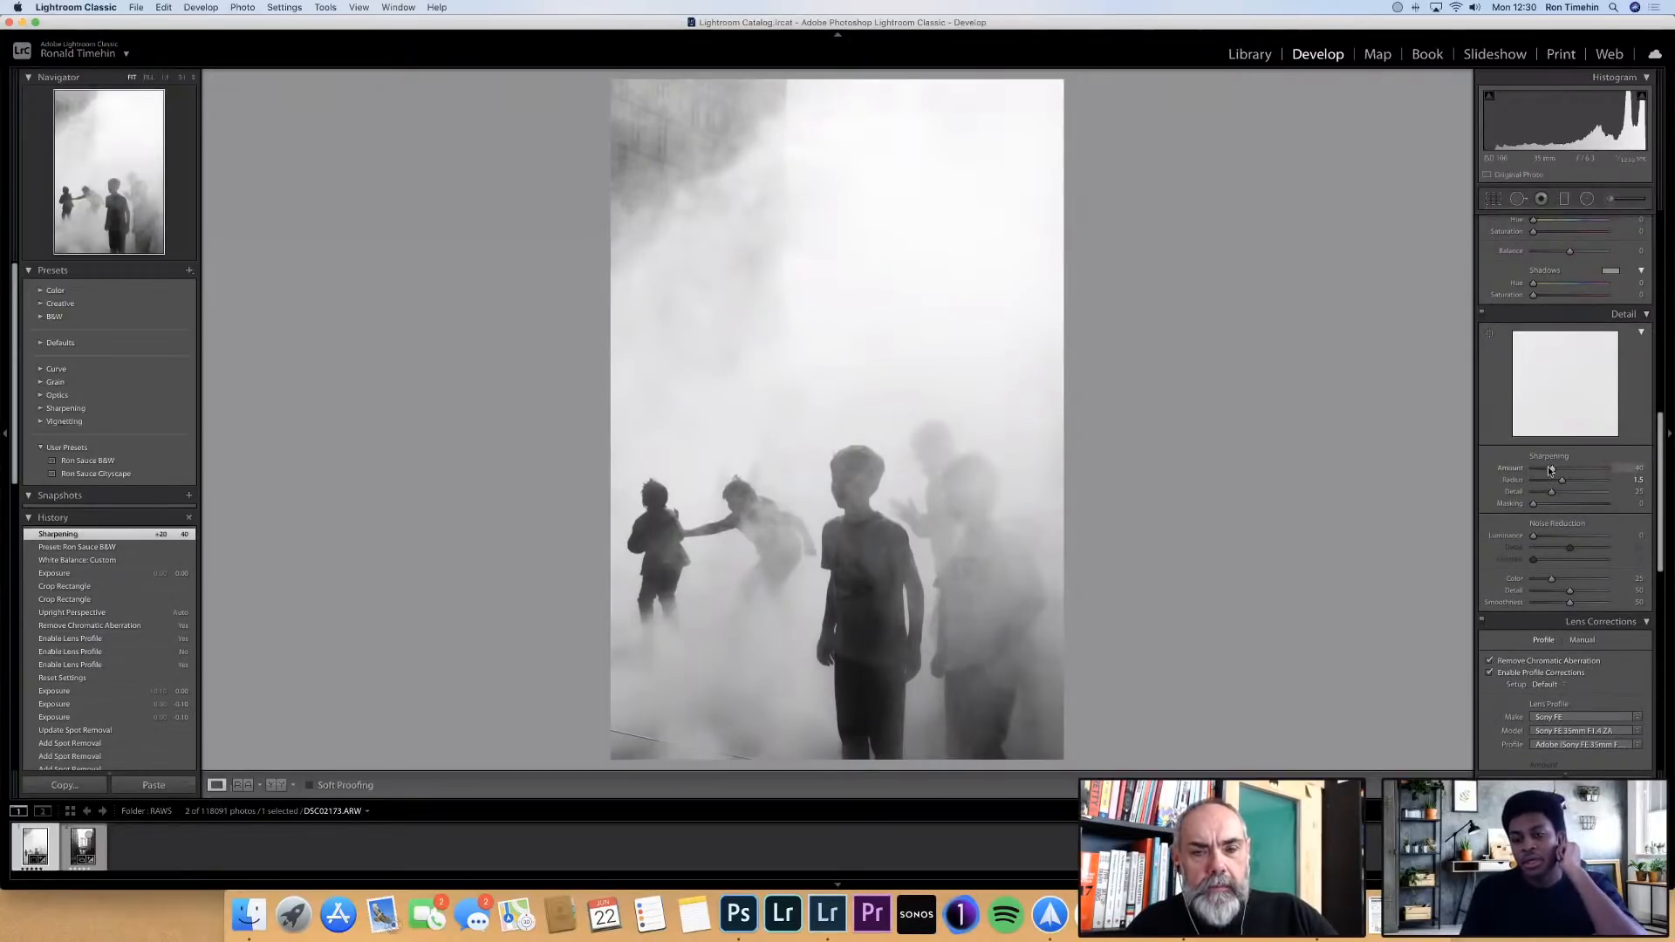
Display the parametric tone curve again and review the remaining settings from the black-and-white mix down to the effects and calibration
scroll(1547, 466, "up", 10)
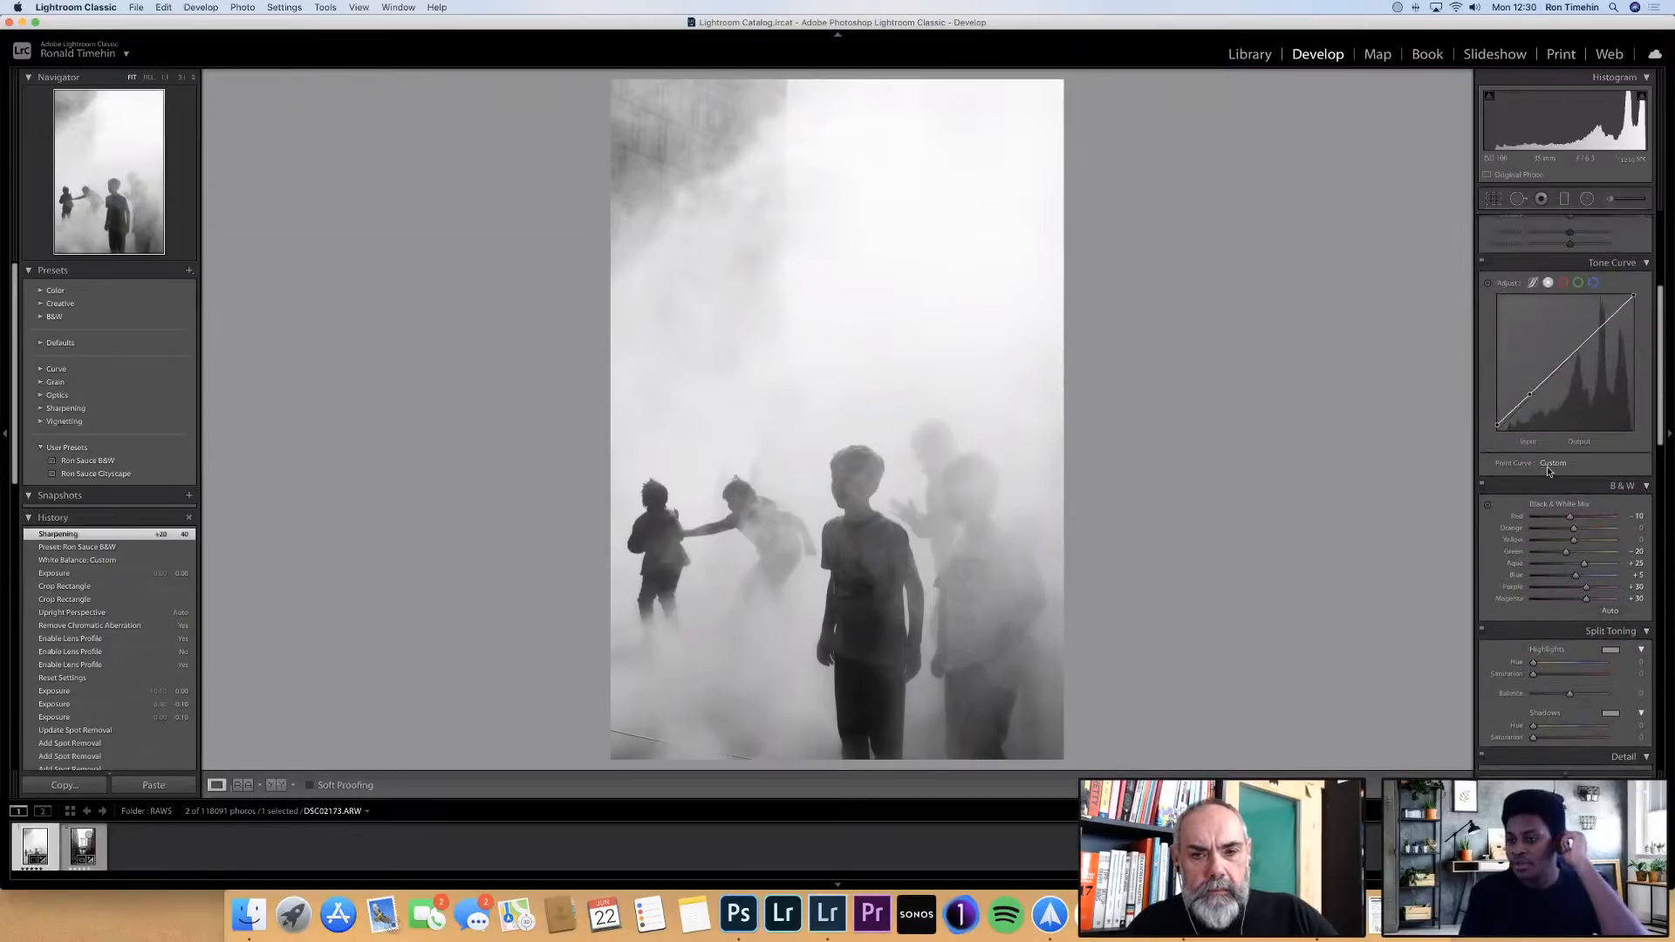
left_click(1534, 284)
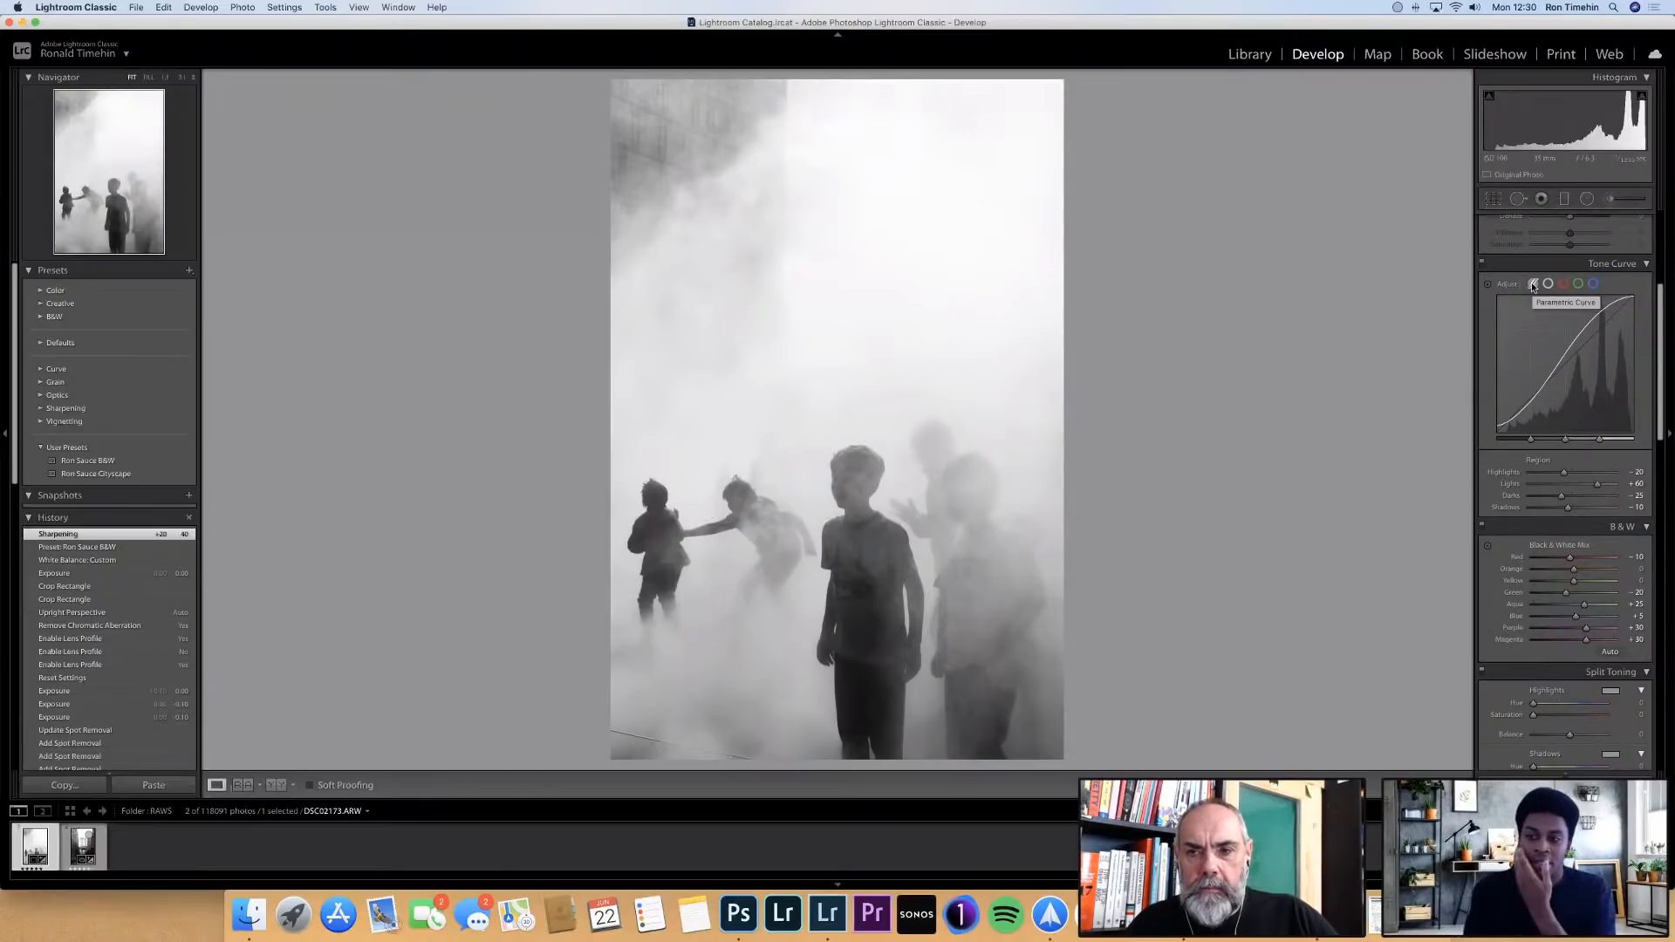
scroll(1521, 480, "down", 2)
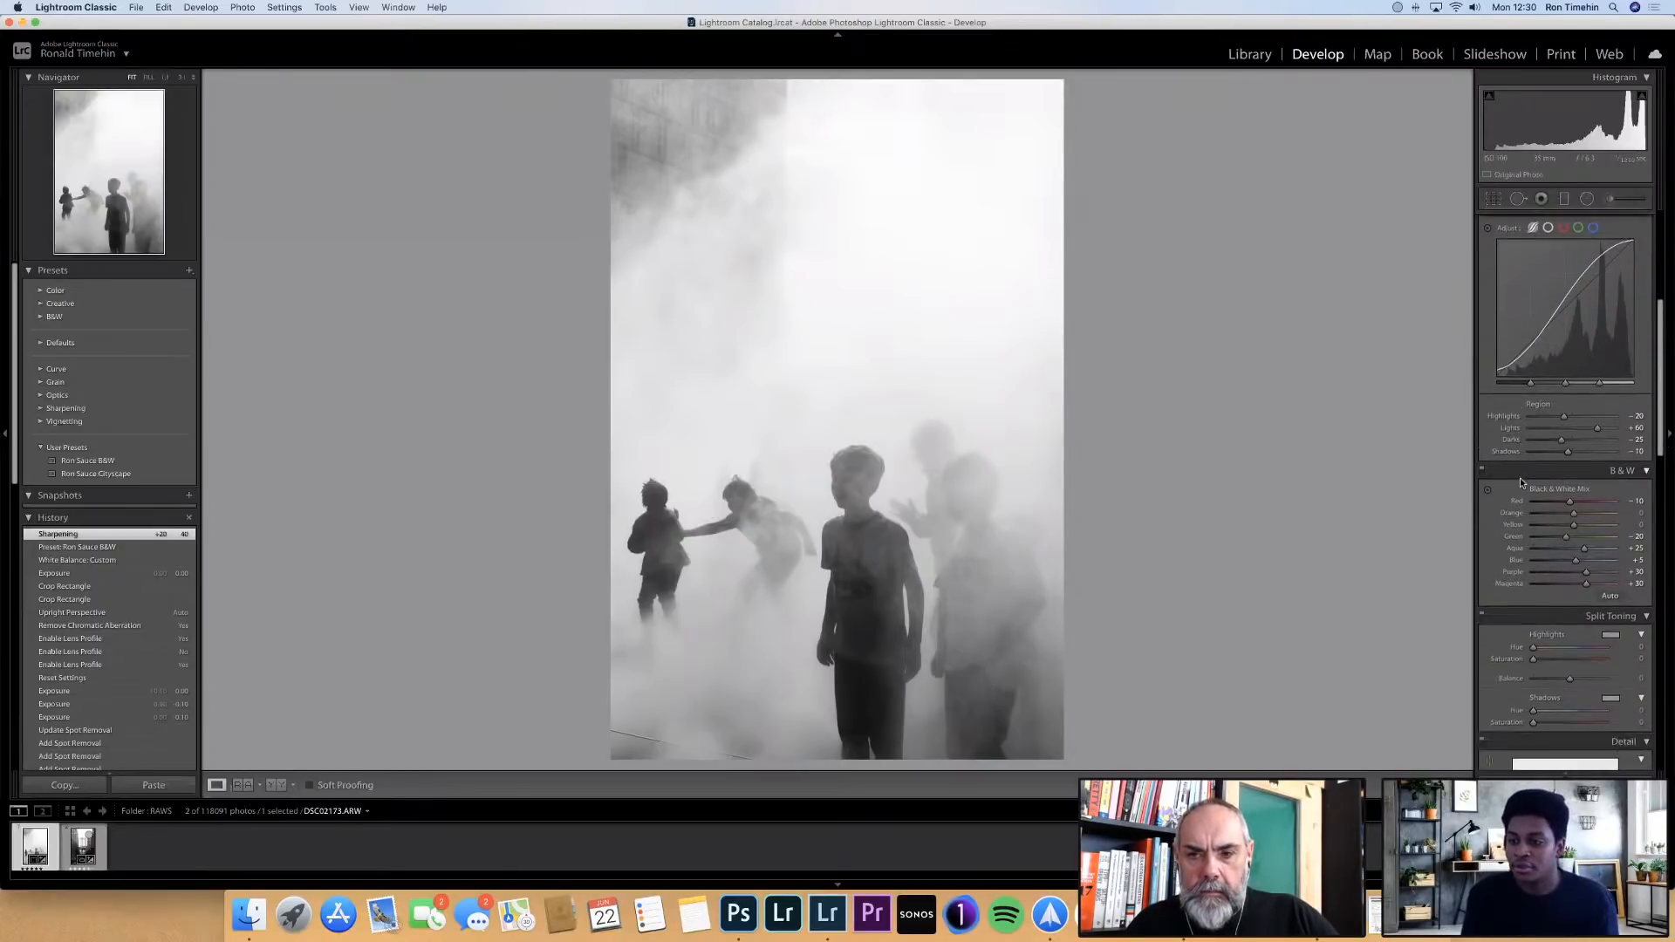
scroll(1520, 478, "down", 10)
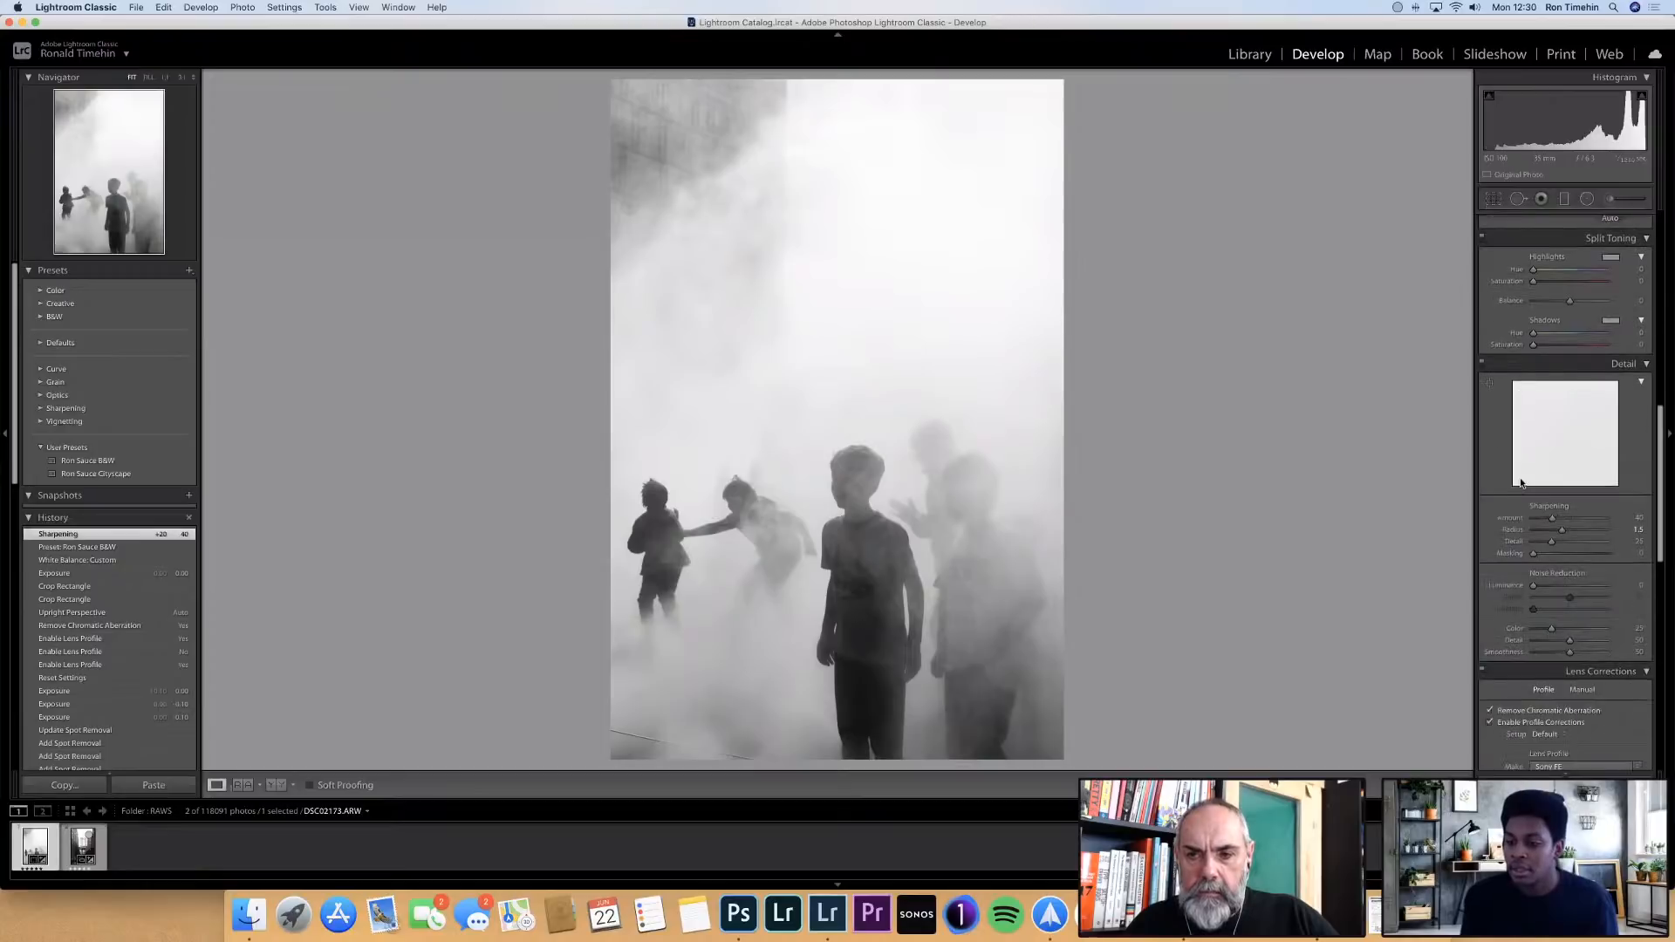
scroll(1521, 482, "down", 9)
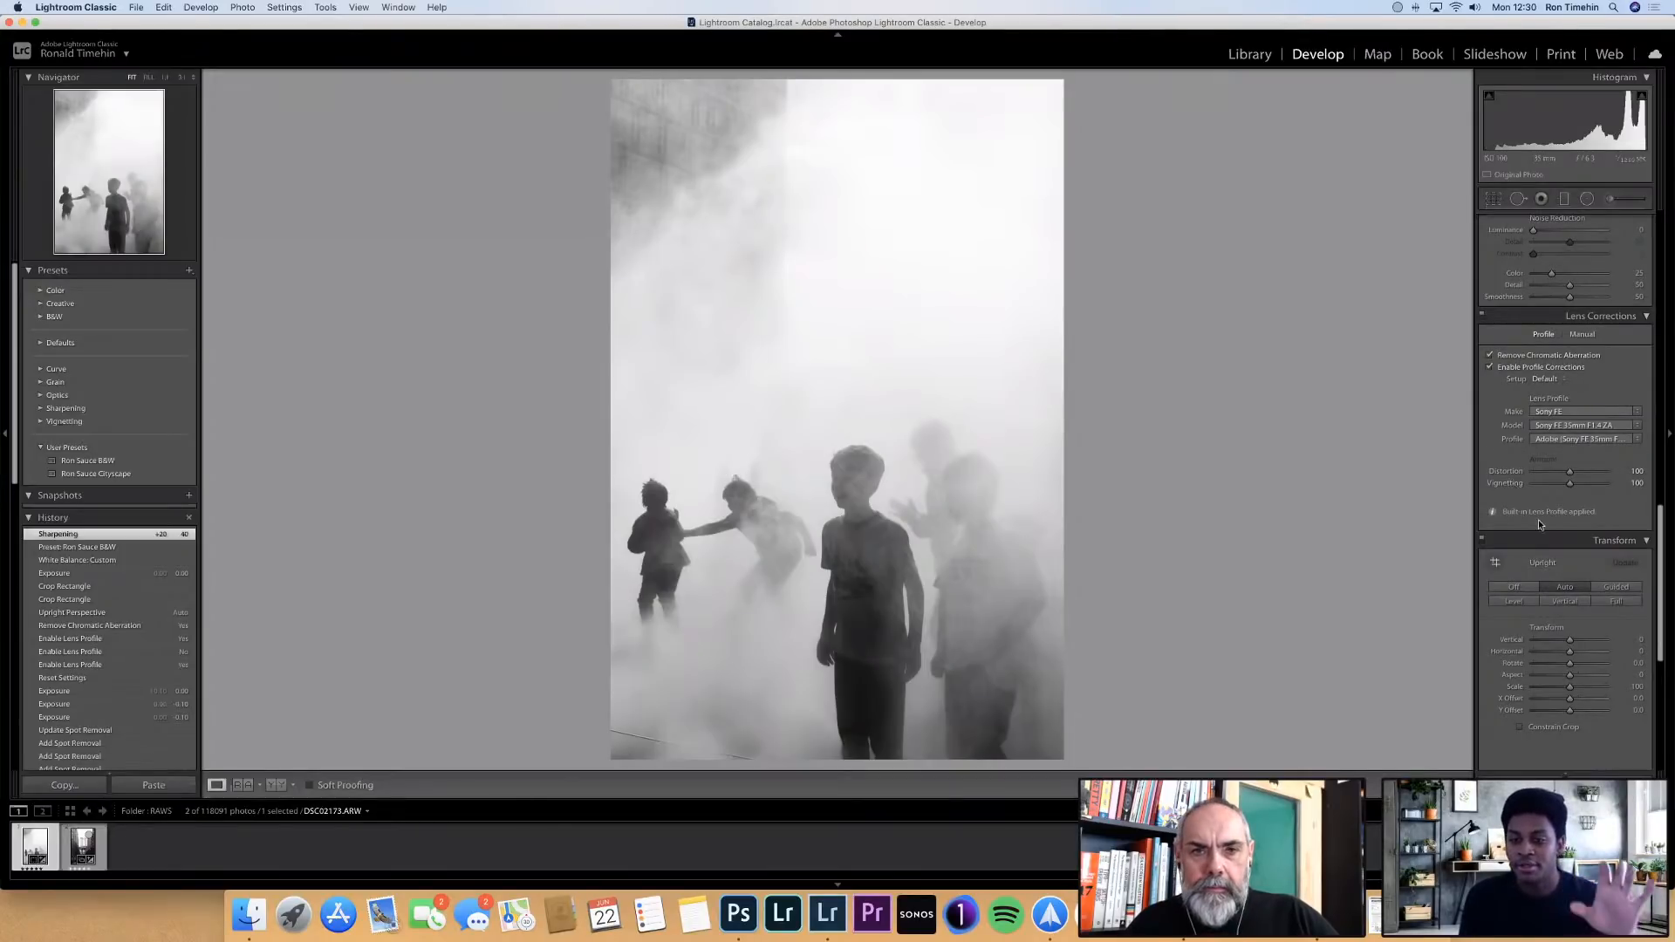
scroll(1540, 524, "down", 3)
scroll(1539, 524, "down", 8)
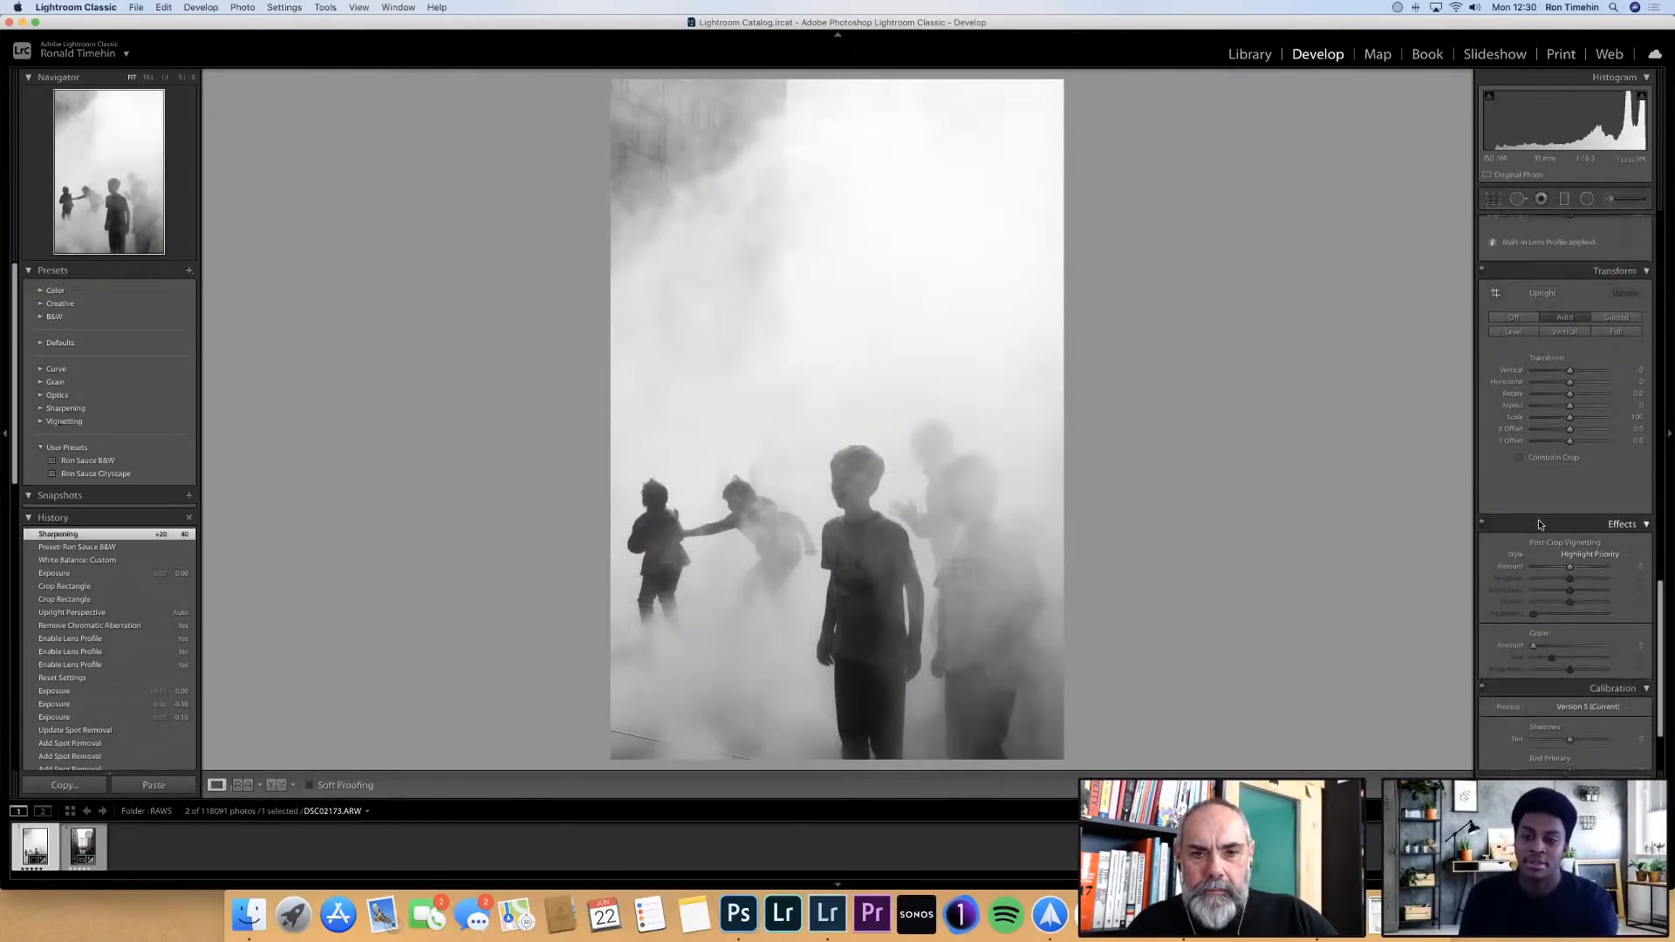
scroll(1538, 520, "down", 1)
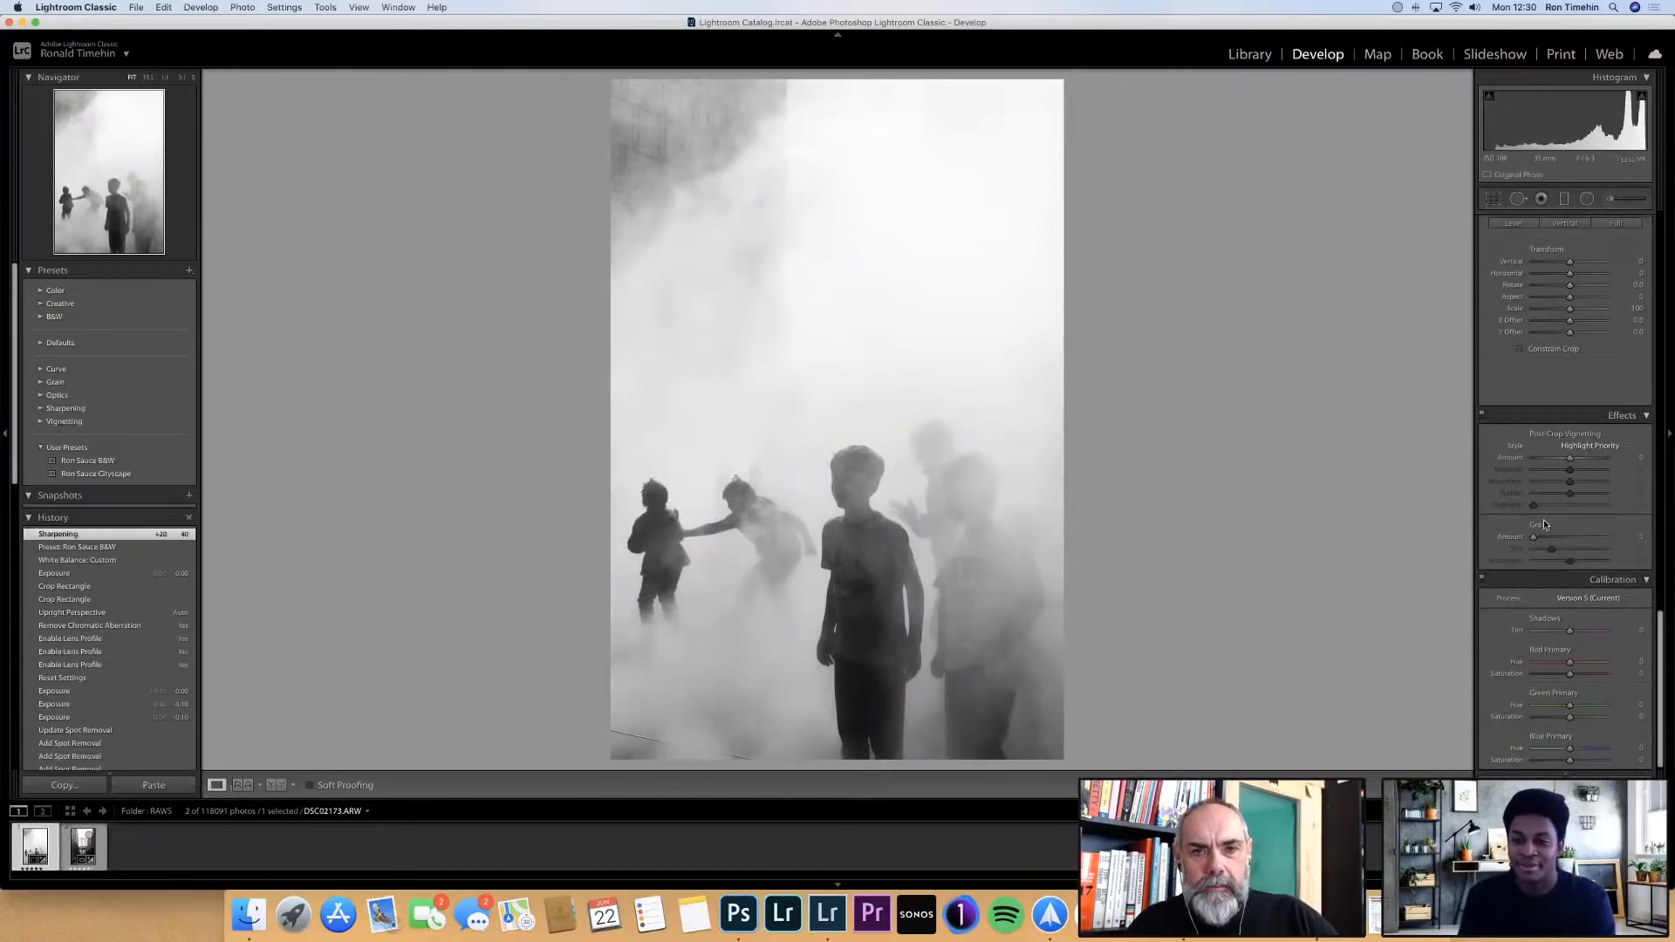
Try a dark post-crop vignette with a changed midpoint, and reset its midpoint and amount
scroll(1547, 503, "down", 1)
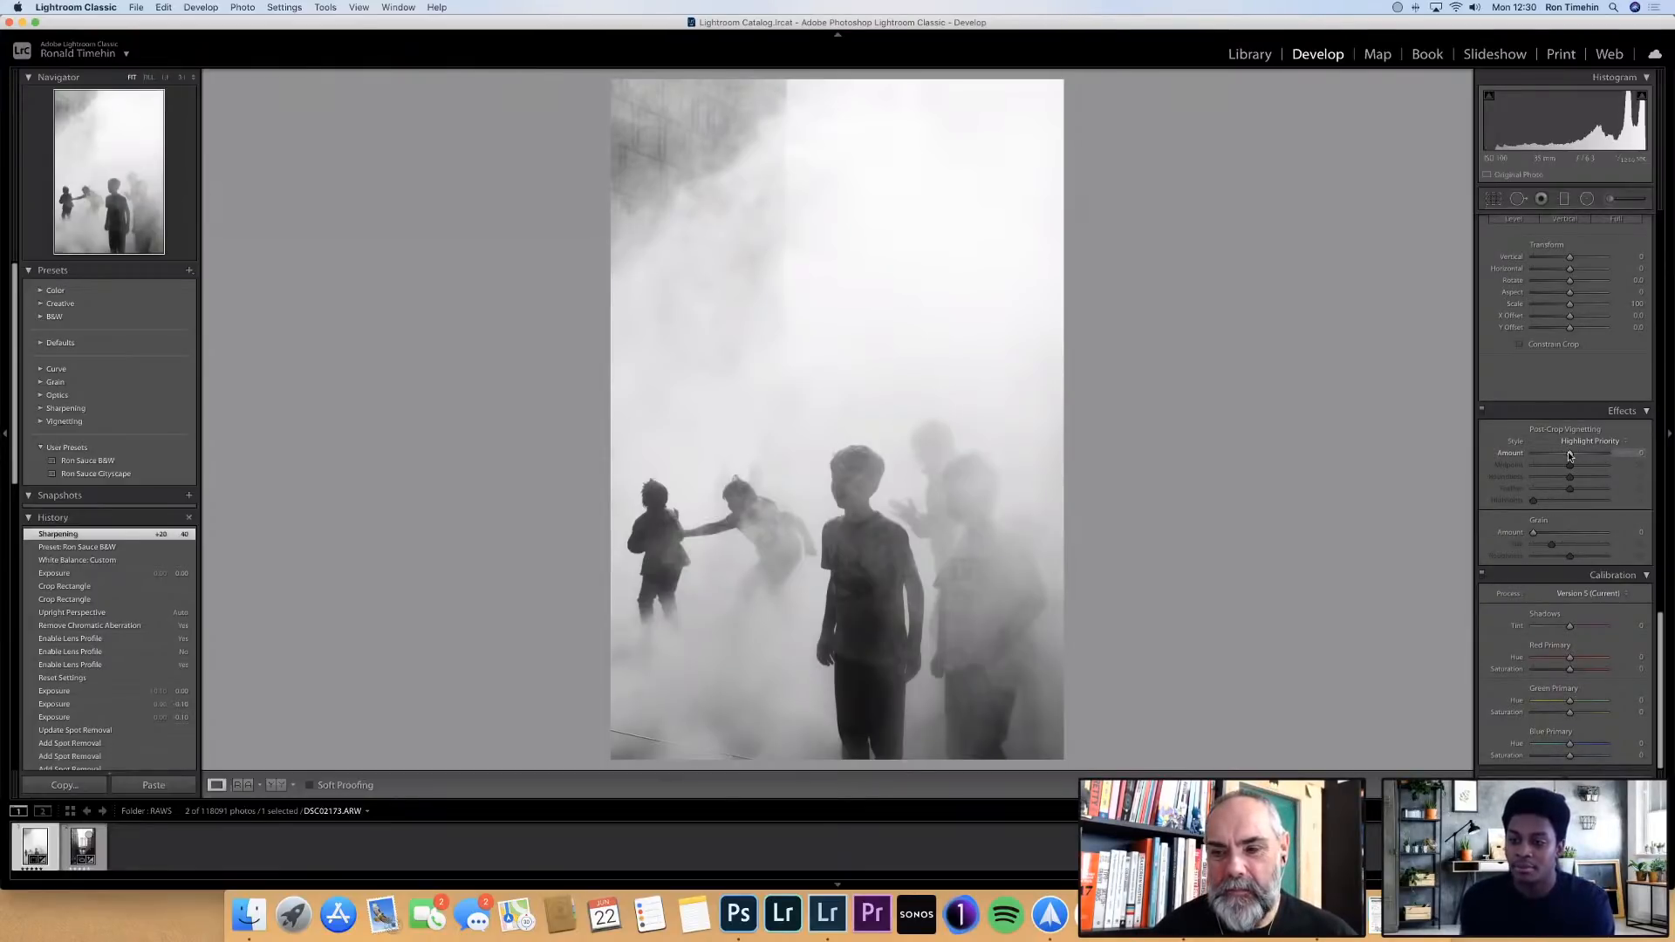
left_click_drag(1568, 452, 1556, 464)
double_click(1556, 464)
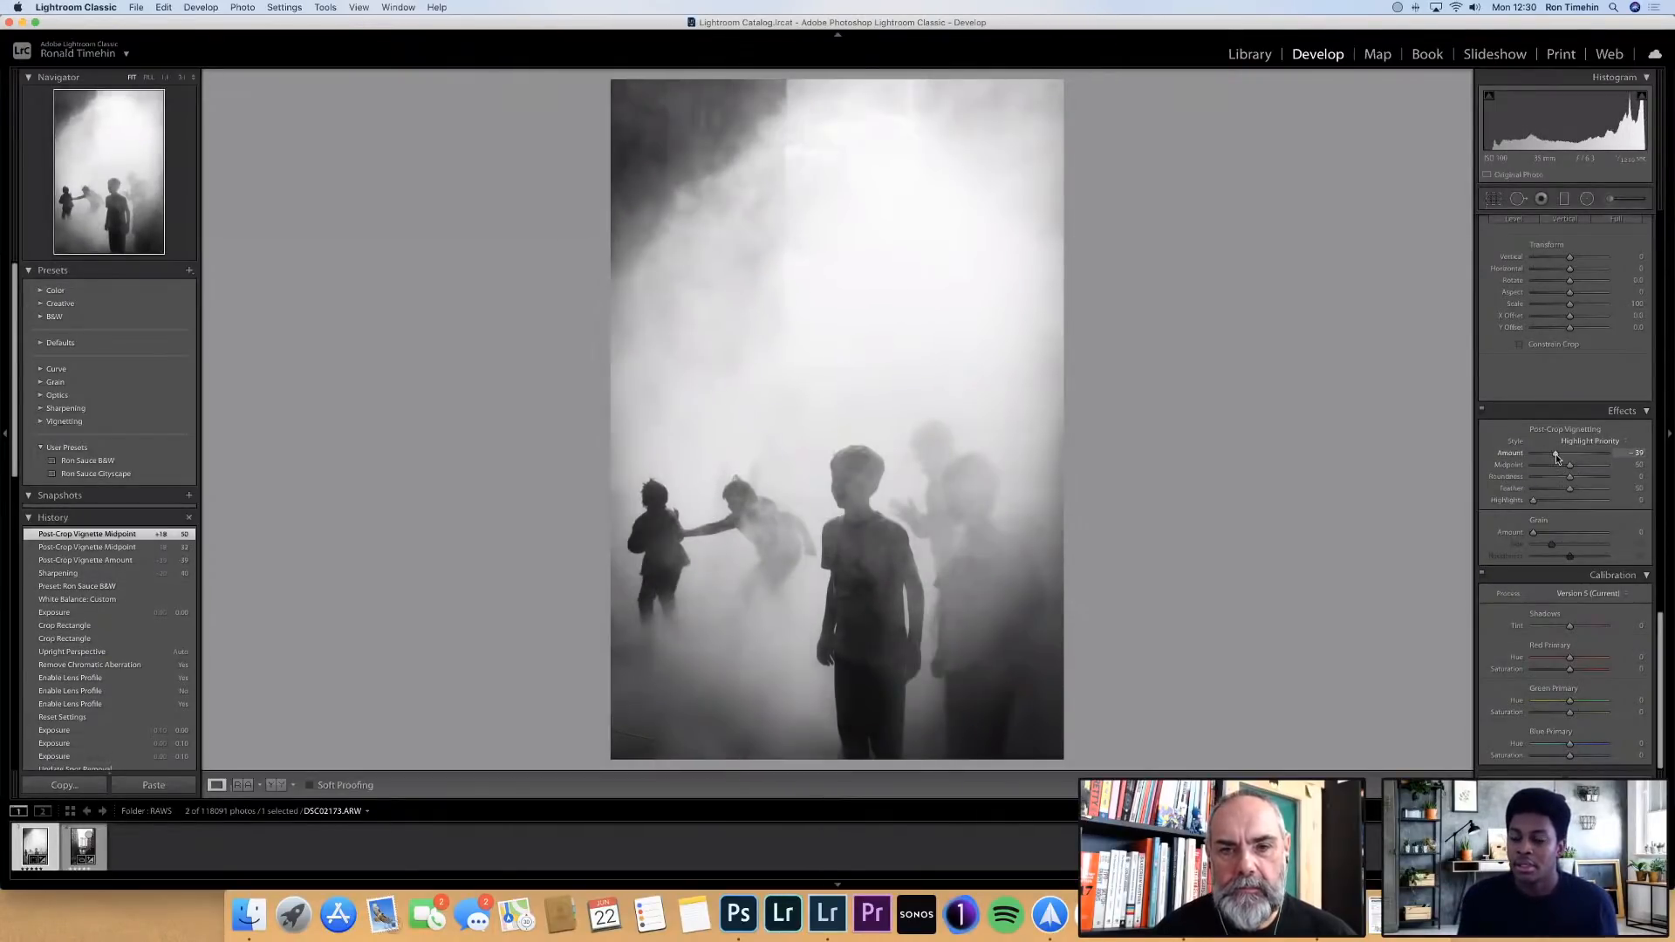
double_click(1557, 454)
Try a strong dark vignette in the manual lens corrections with its midpoint at 32, and reset the vignette amount
scroll(1556, 456, "up", 5)
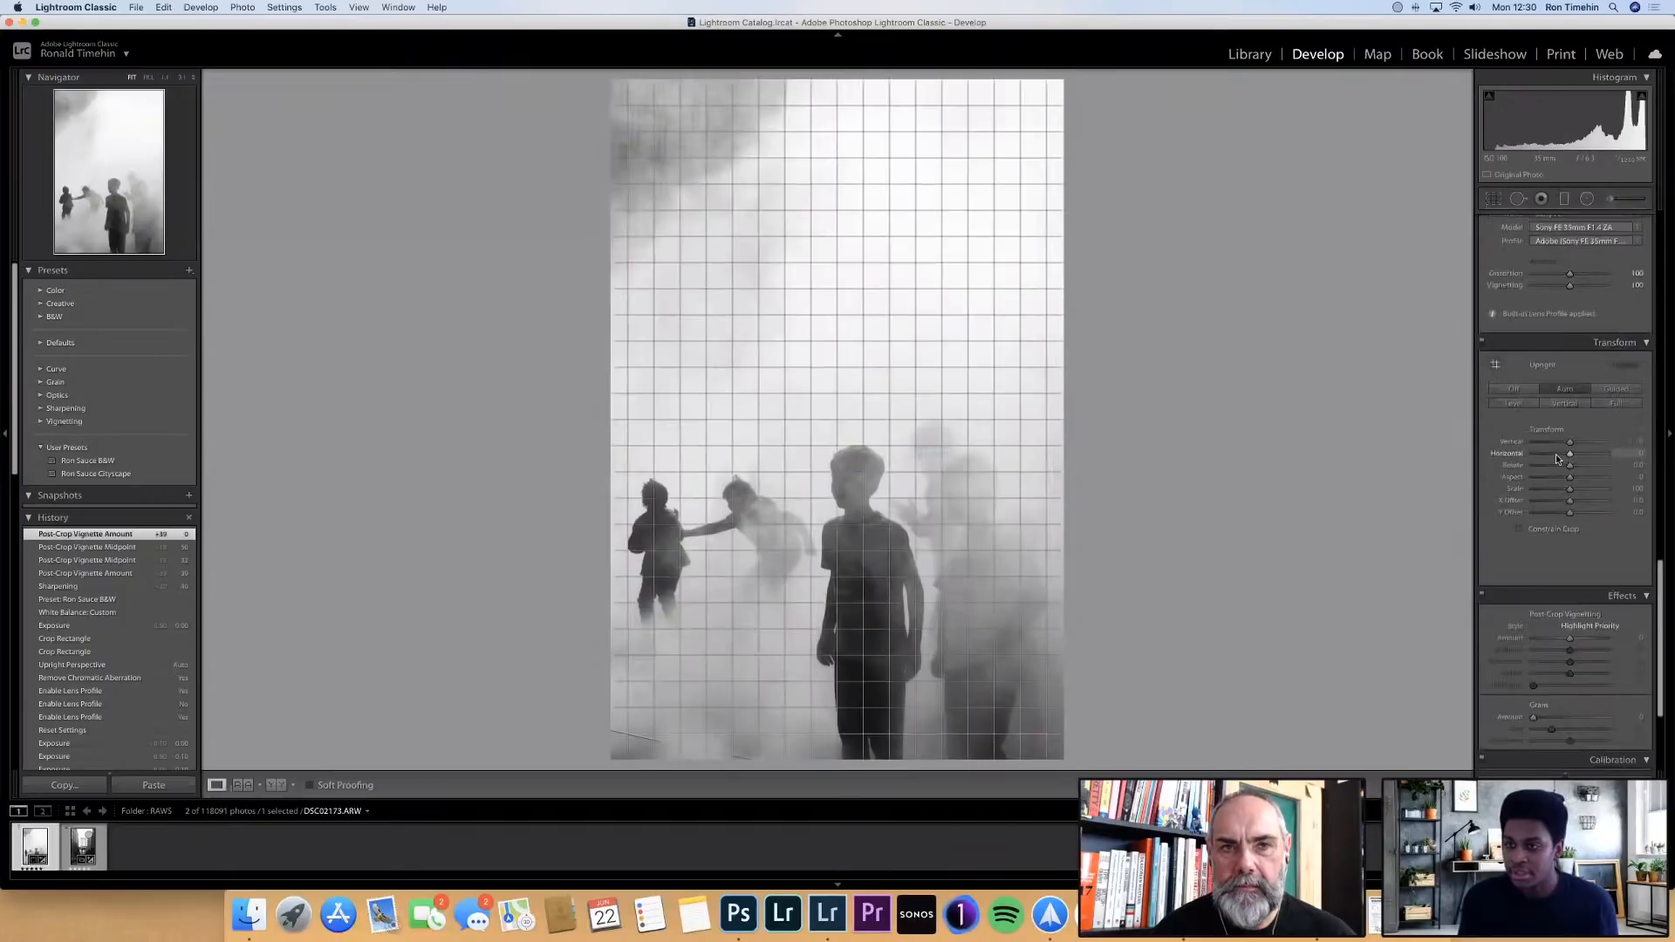
scroll(1560, 454, "up", 1)
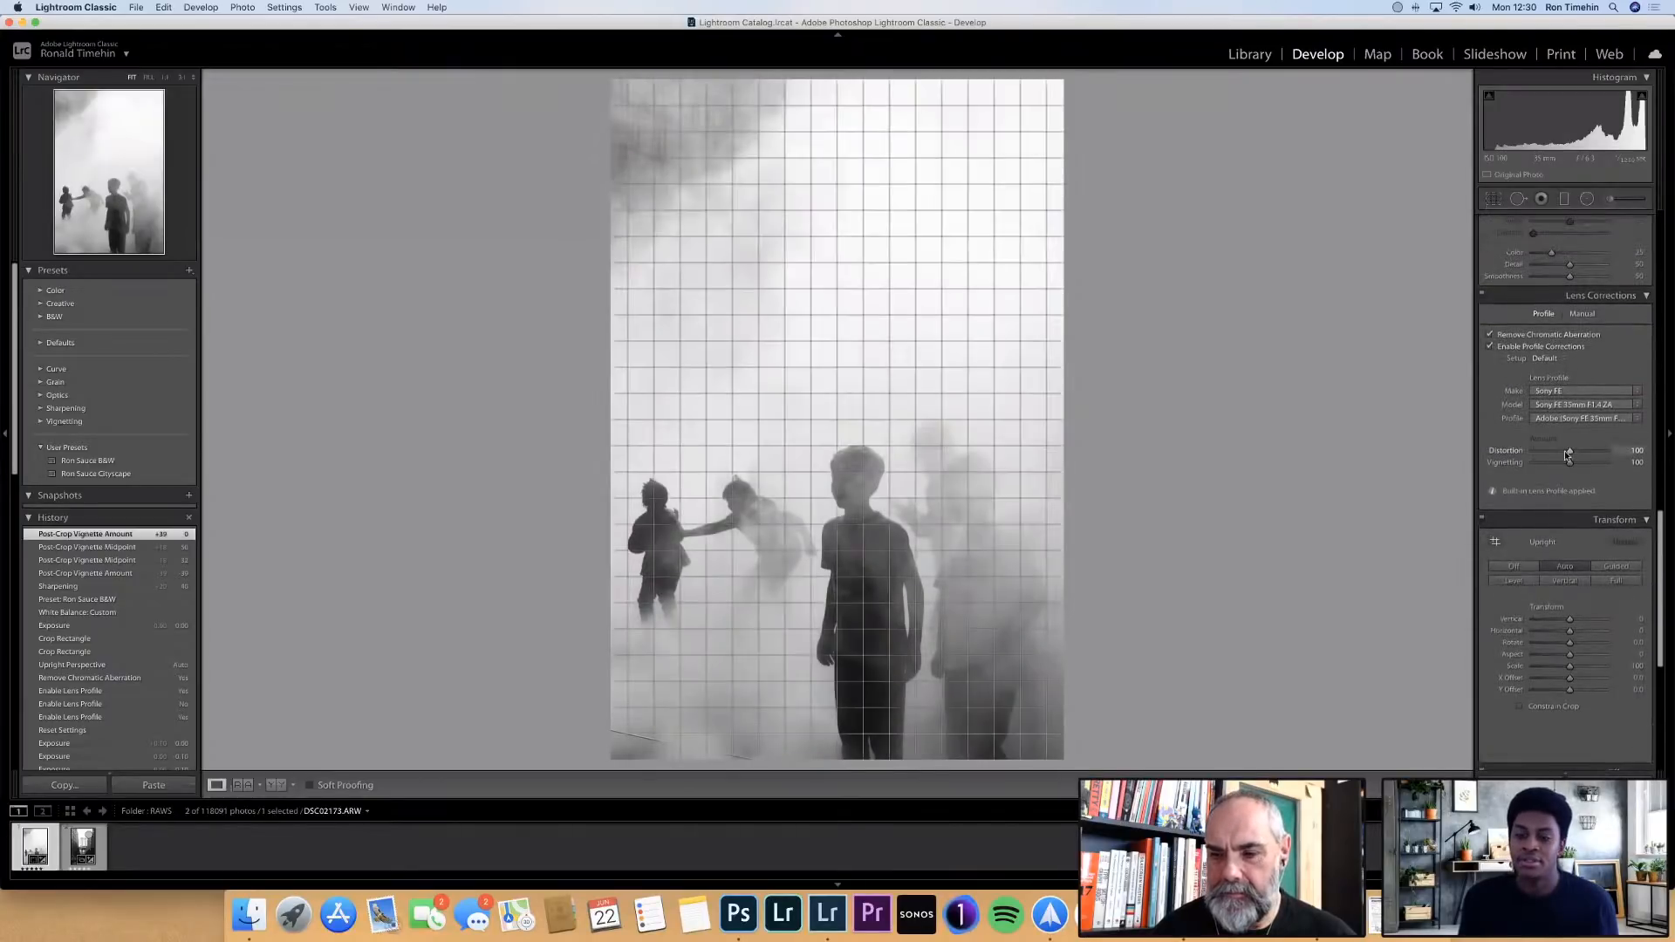
left_click(1583, 314)
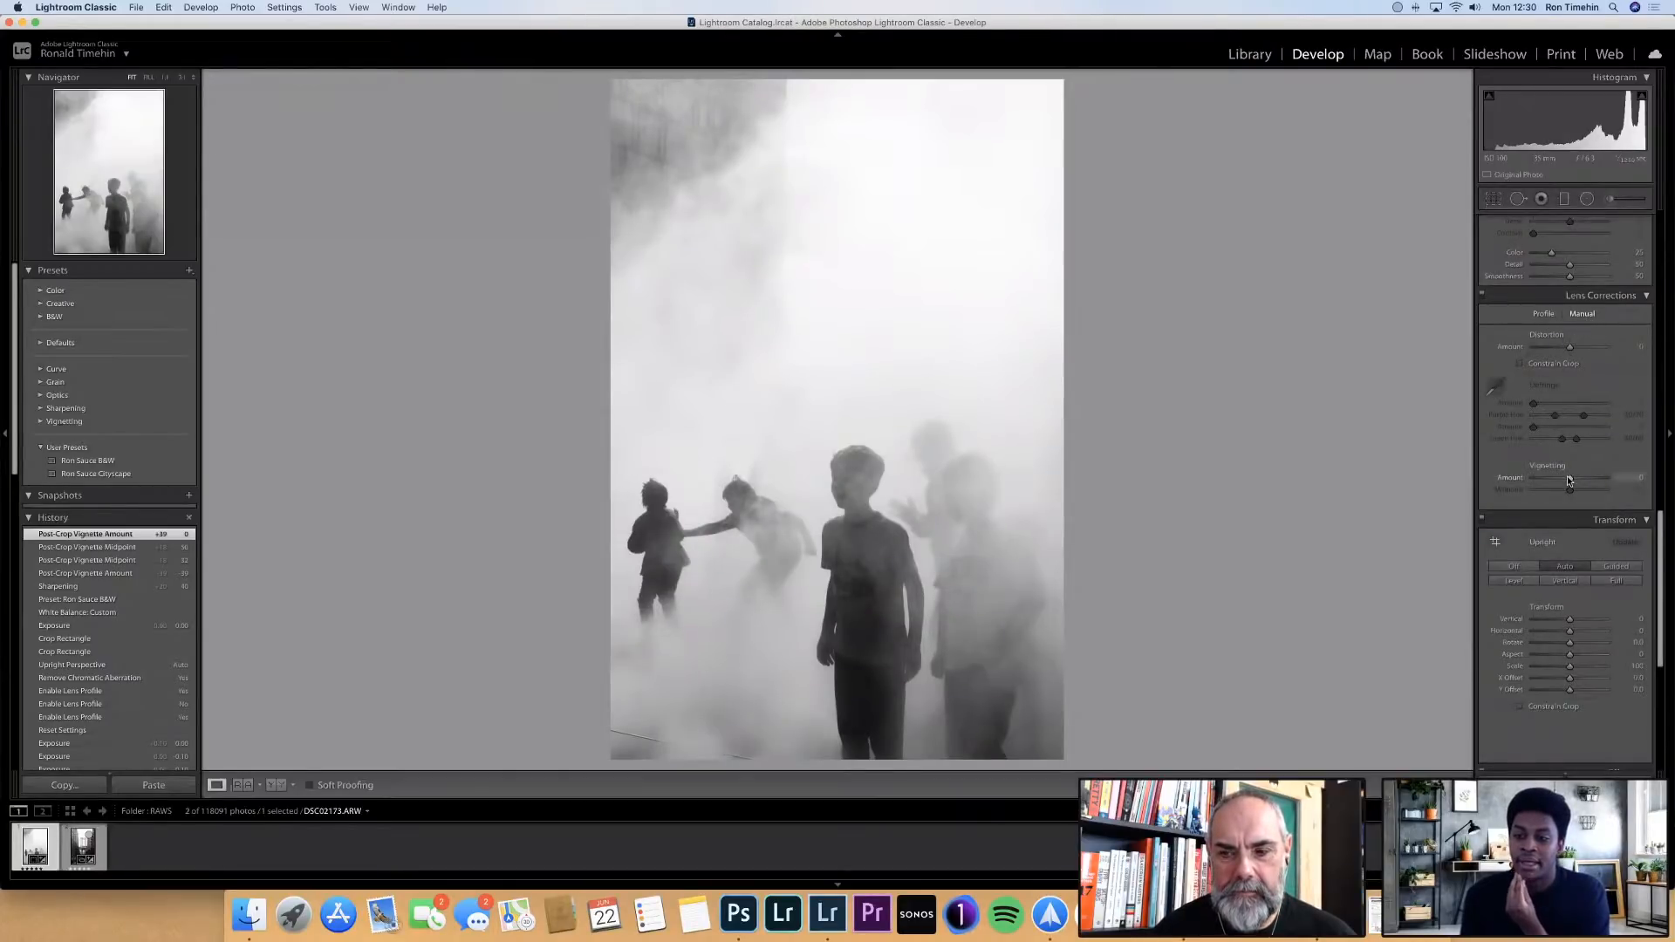
mouse_move(1568, 479)
left_mouse_down()
mouse_move(1529, 482)
mouse_move(1565, 482)
mouse_move(1538, 482)
mouse_move(1551, 489)
left_mouse_up()
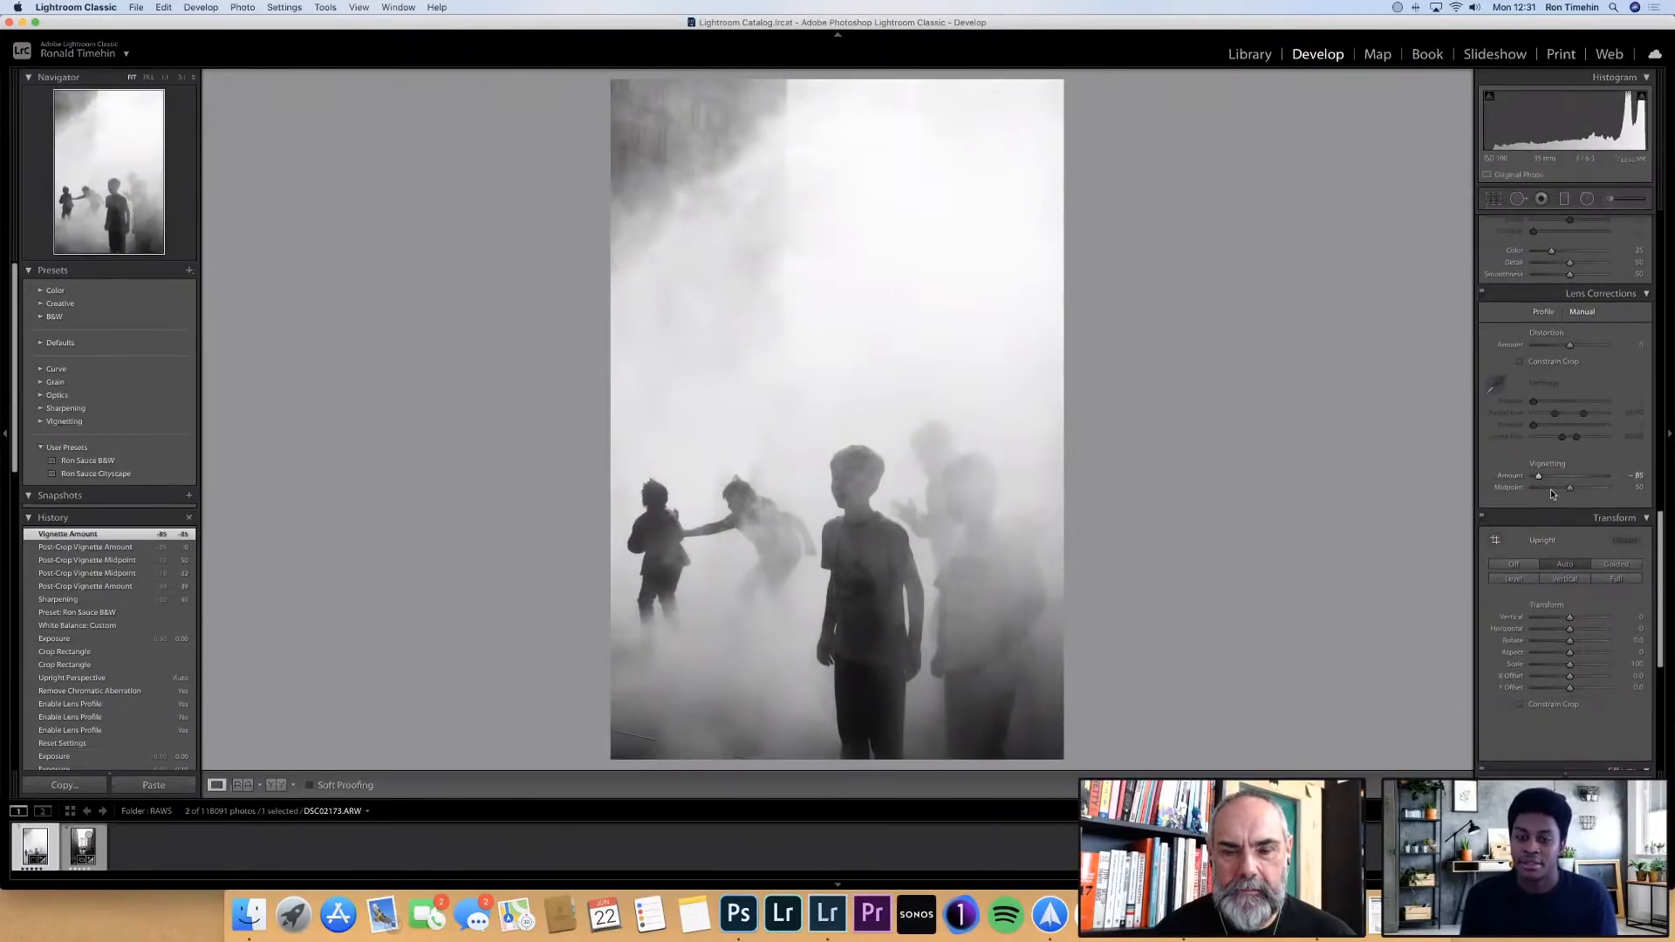
left_click(1556, 489)
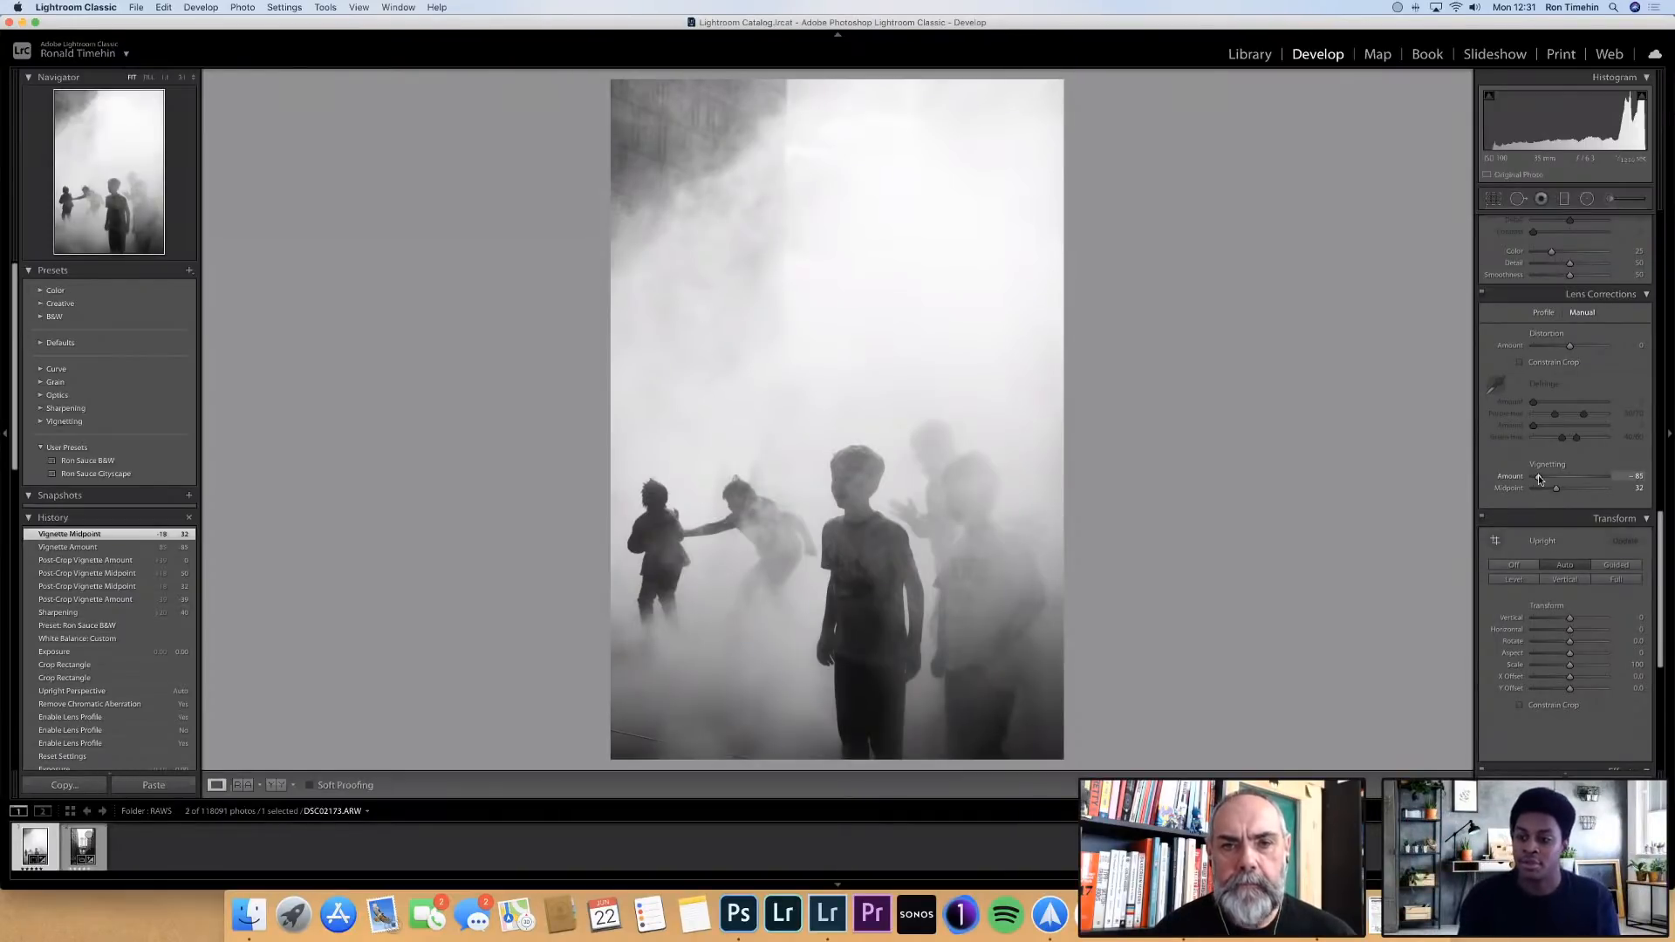
scroll(1546, 489, "up", 2)
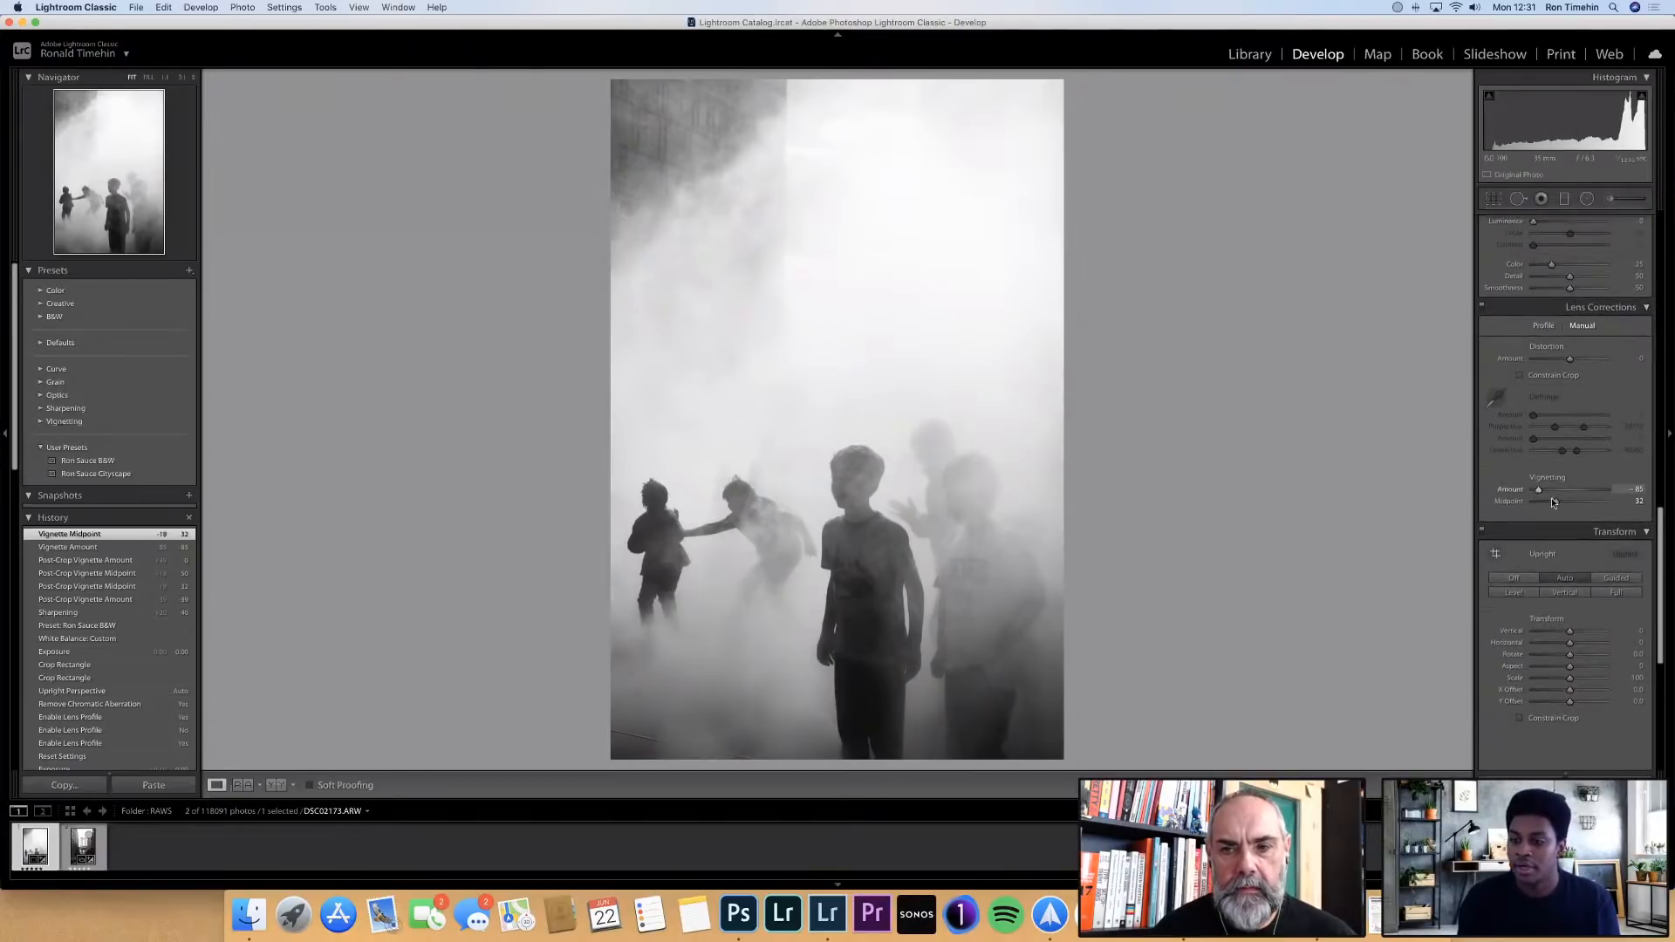
double_click(1539, 490)
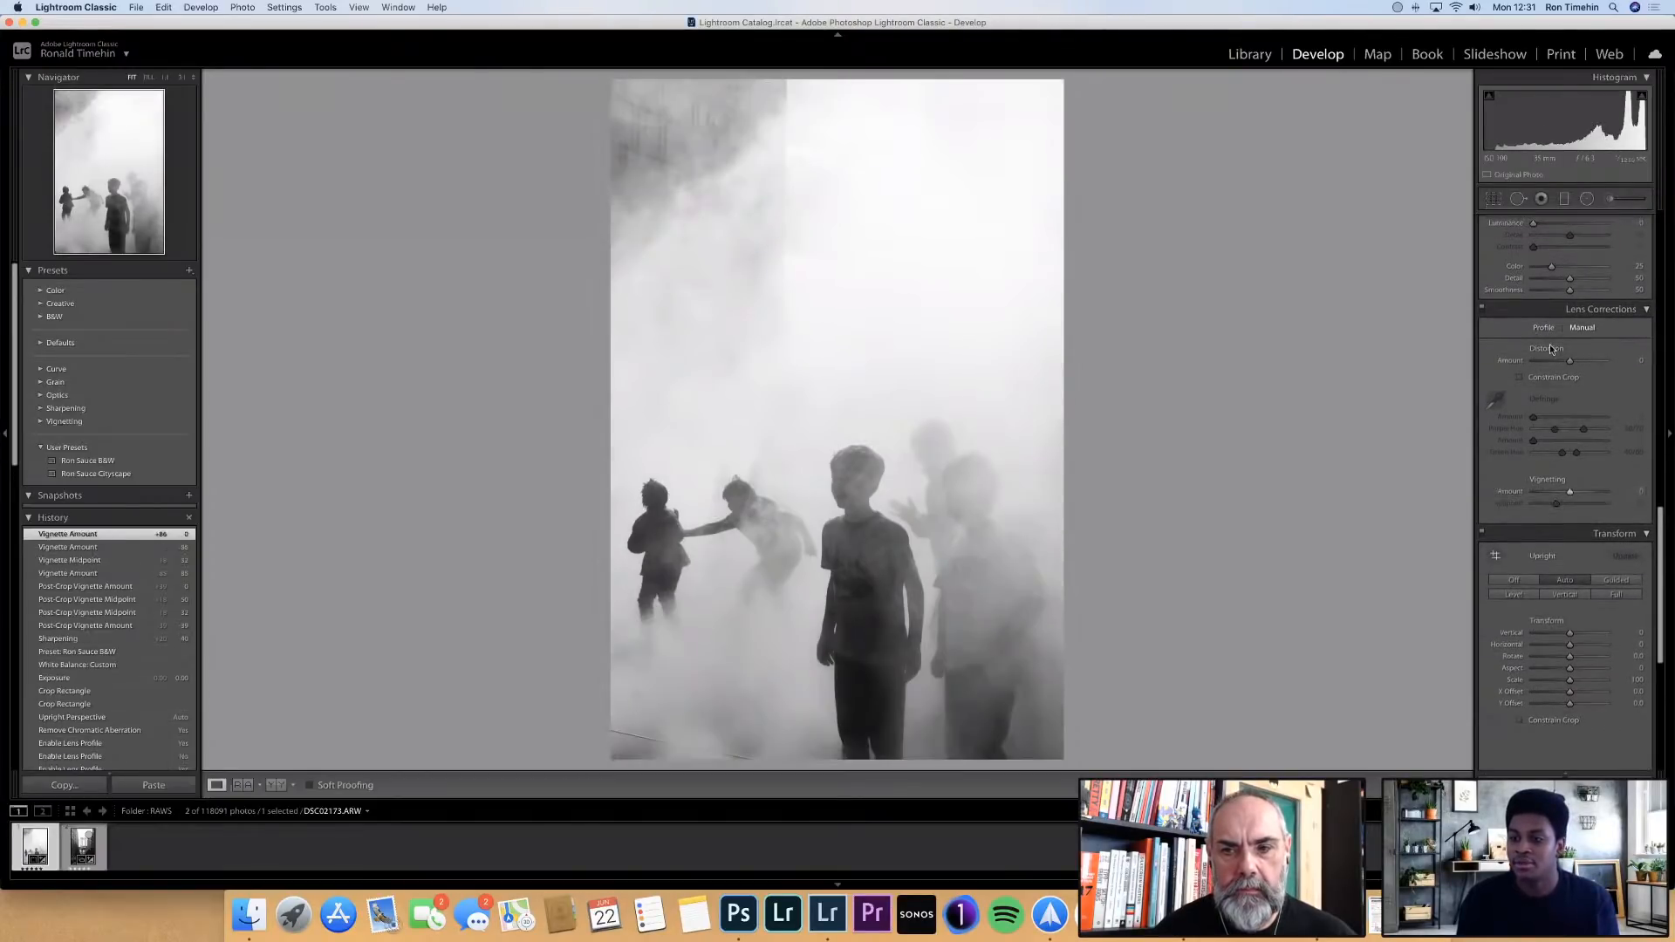
Add a wide elliptical radial filter around the children, try a lower exposure inside it, and reset that exposure
scroll(1550, 514, "down", 3)
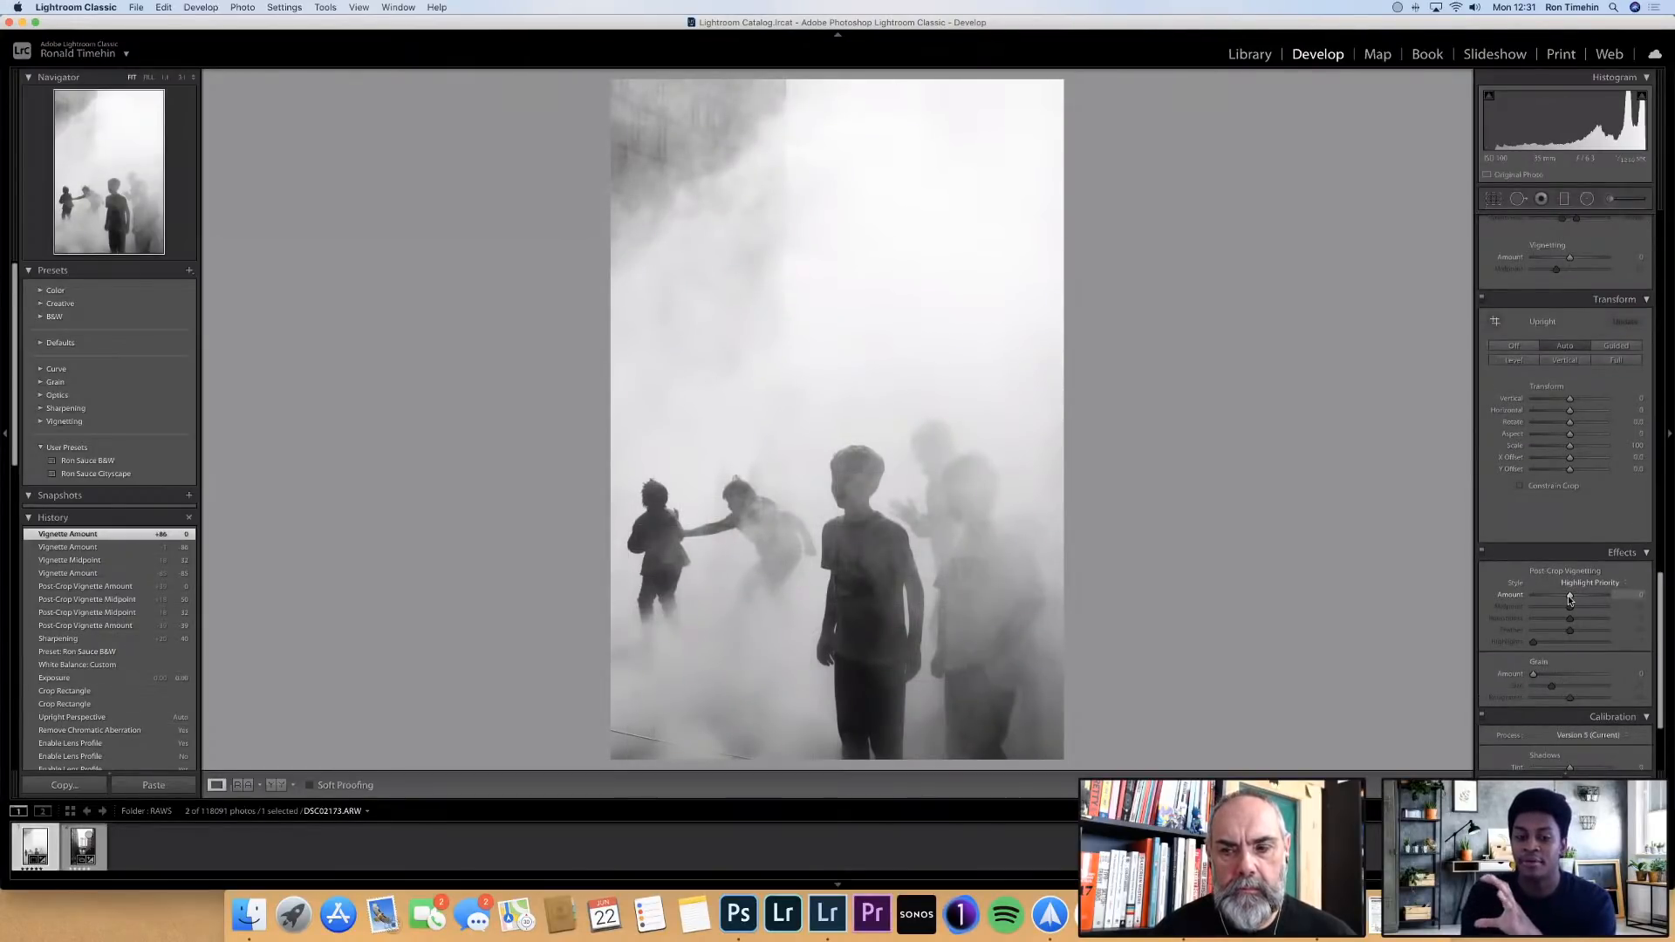
left_click(1587, 200)
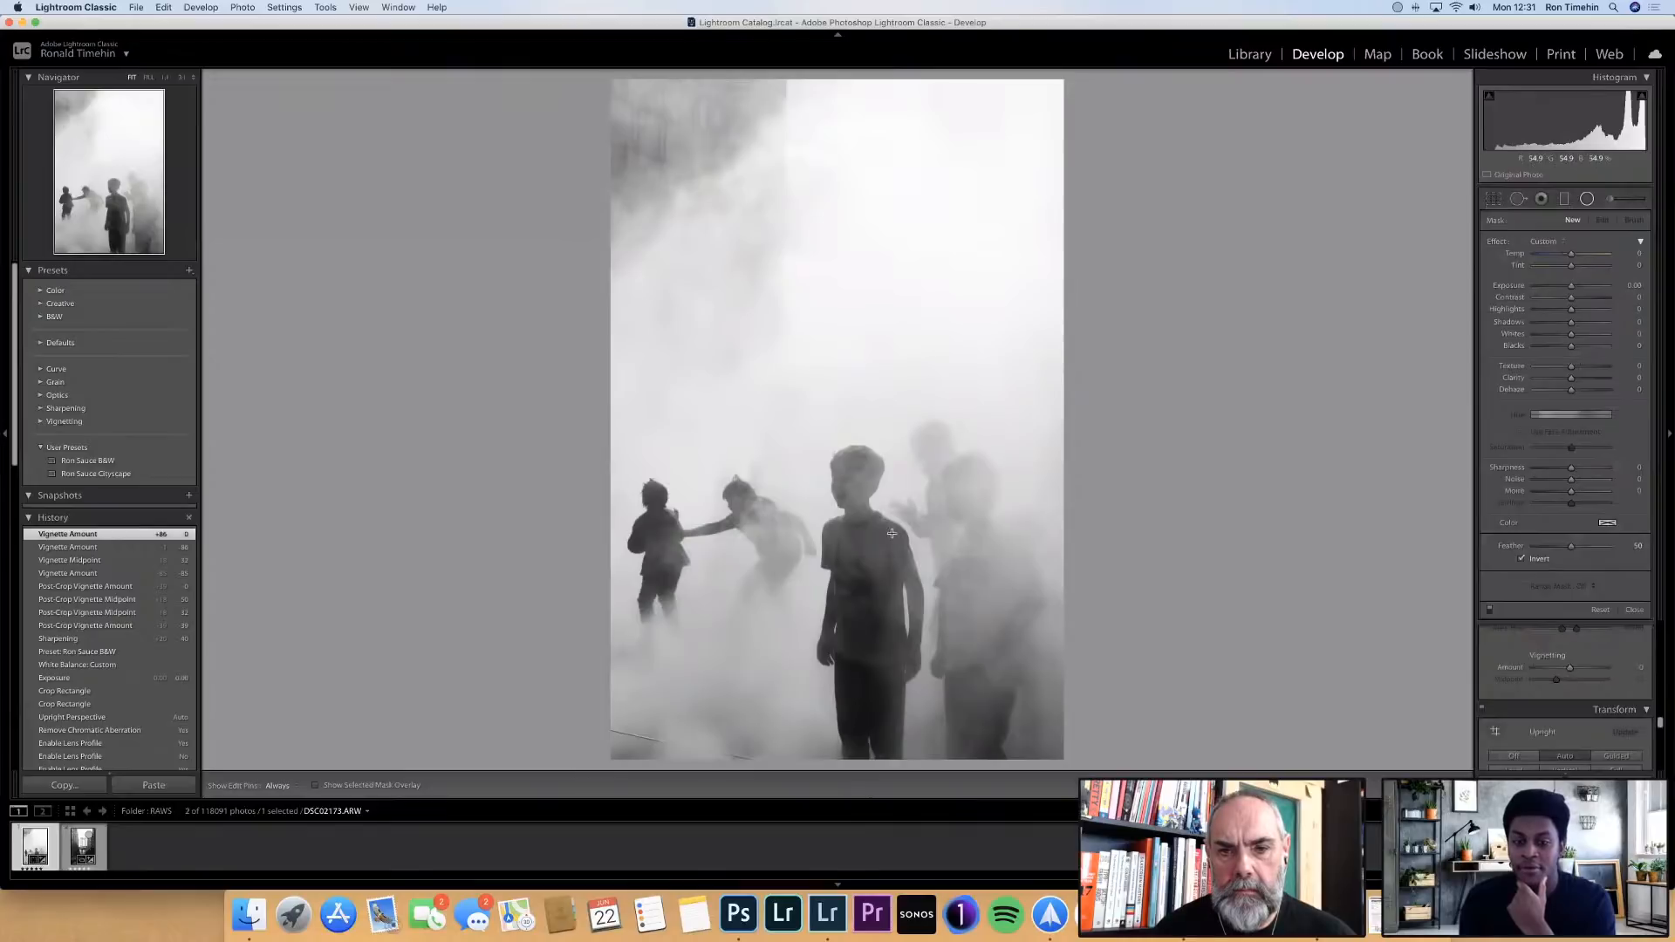
left_click_drag(836, 496, 1109, 660)
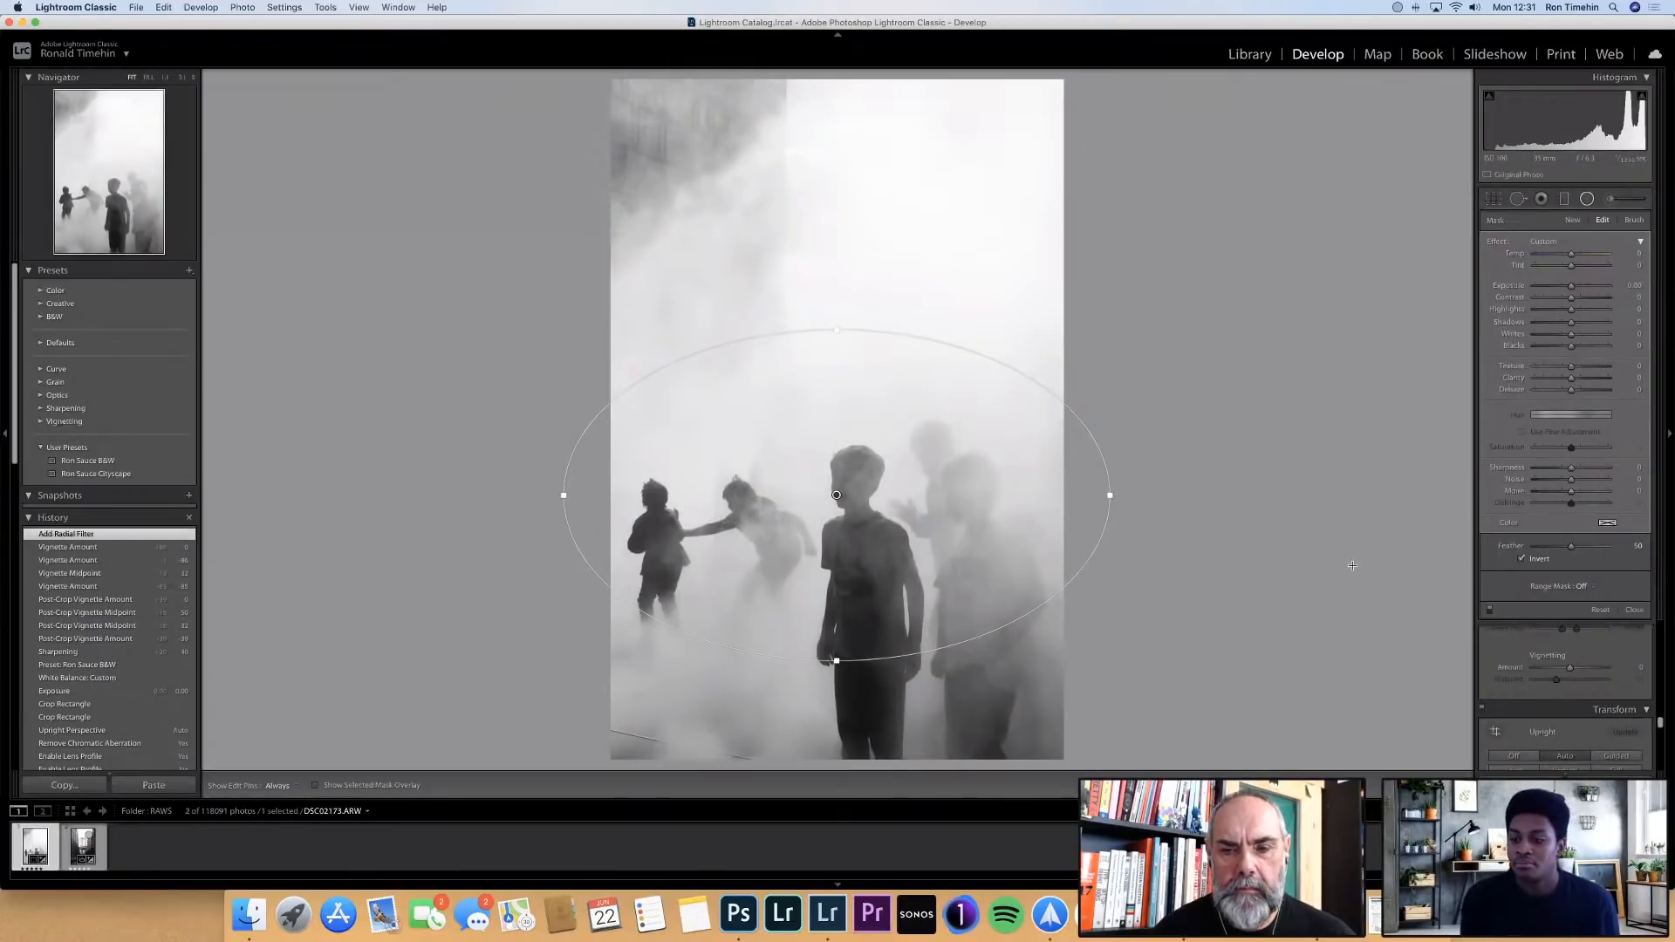
left_click_drag(1572, 288, 1568, 288)
double_click(1568, 288)
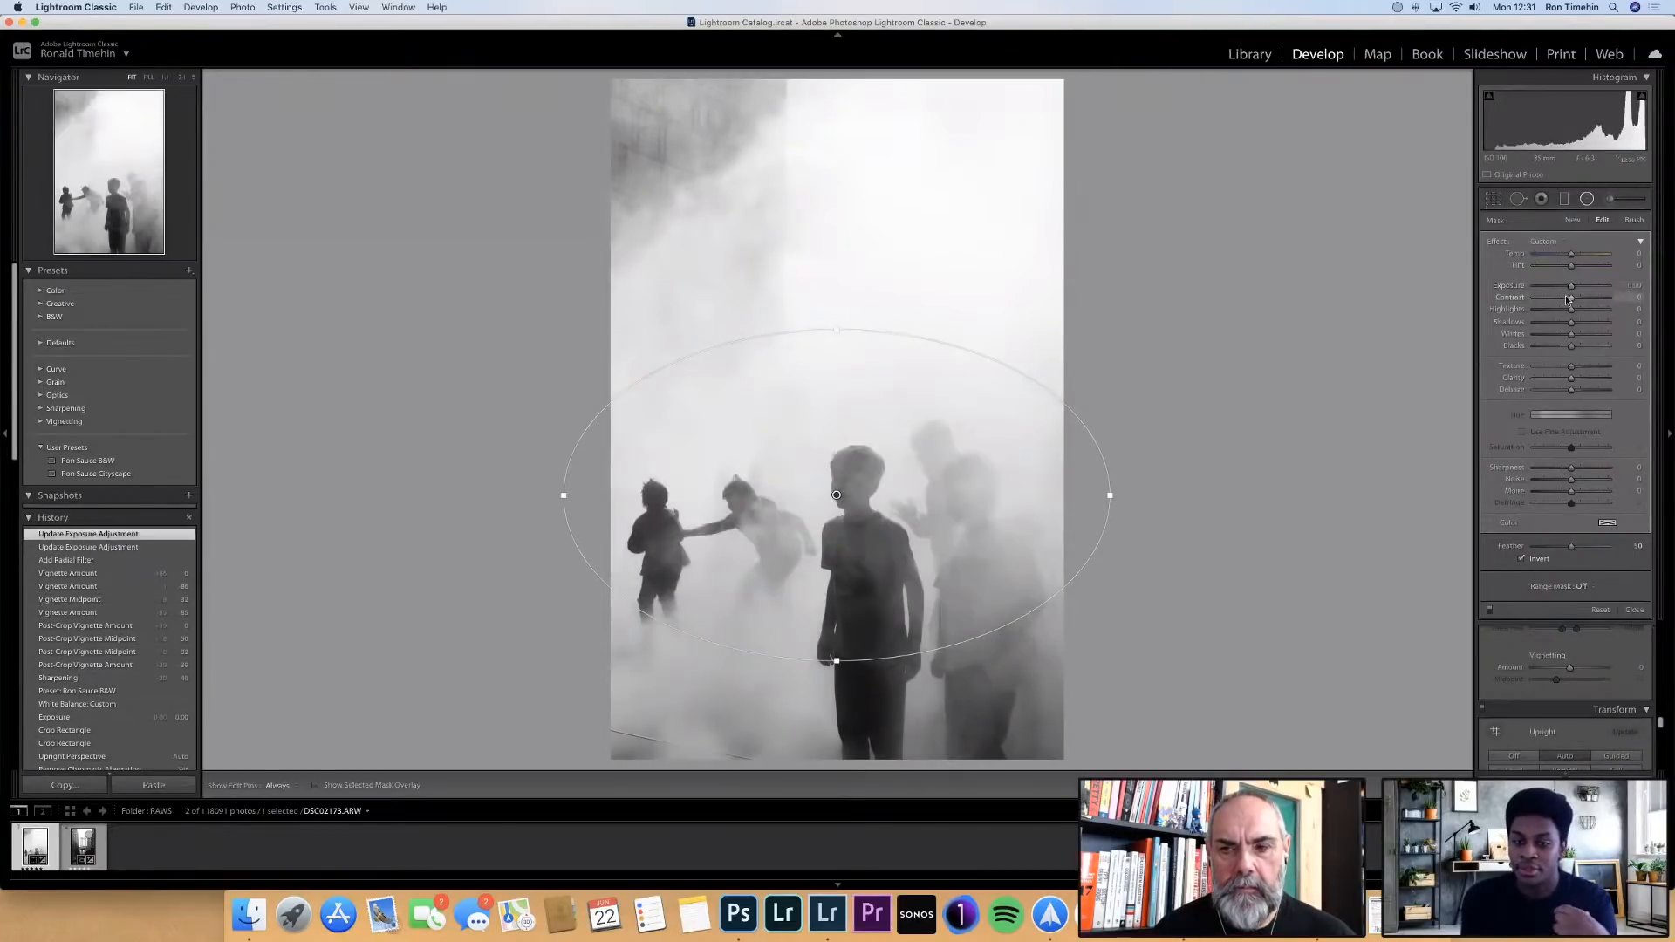
Turn off the radial filter's mask inversion, lower its exposure to -1.43 to darken the surroundings, and close the filter
left_click(1523, 560)
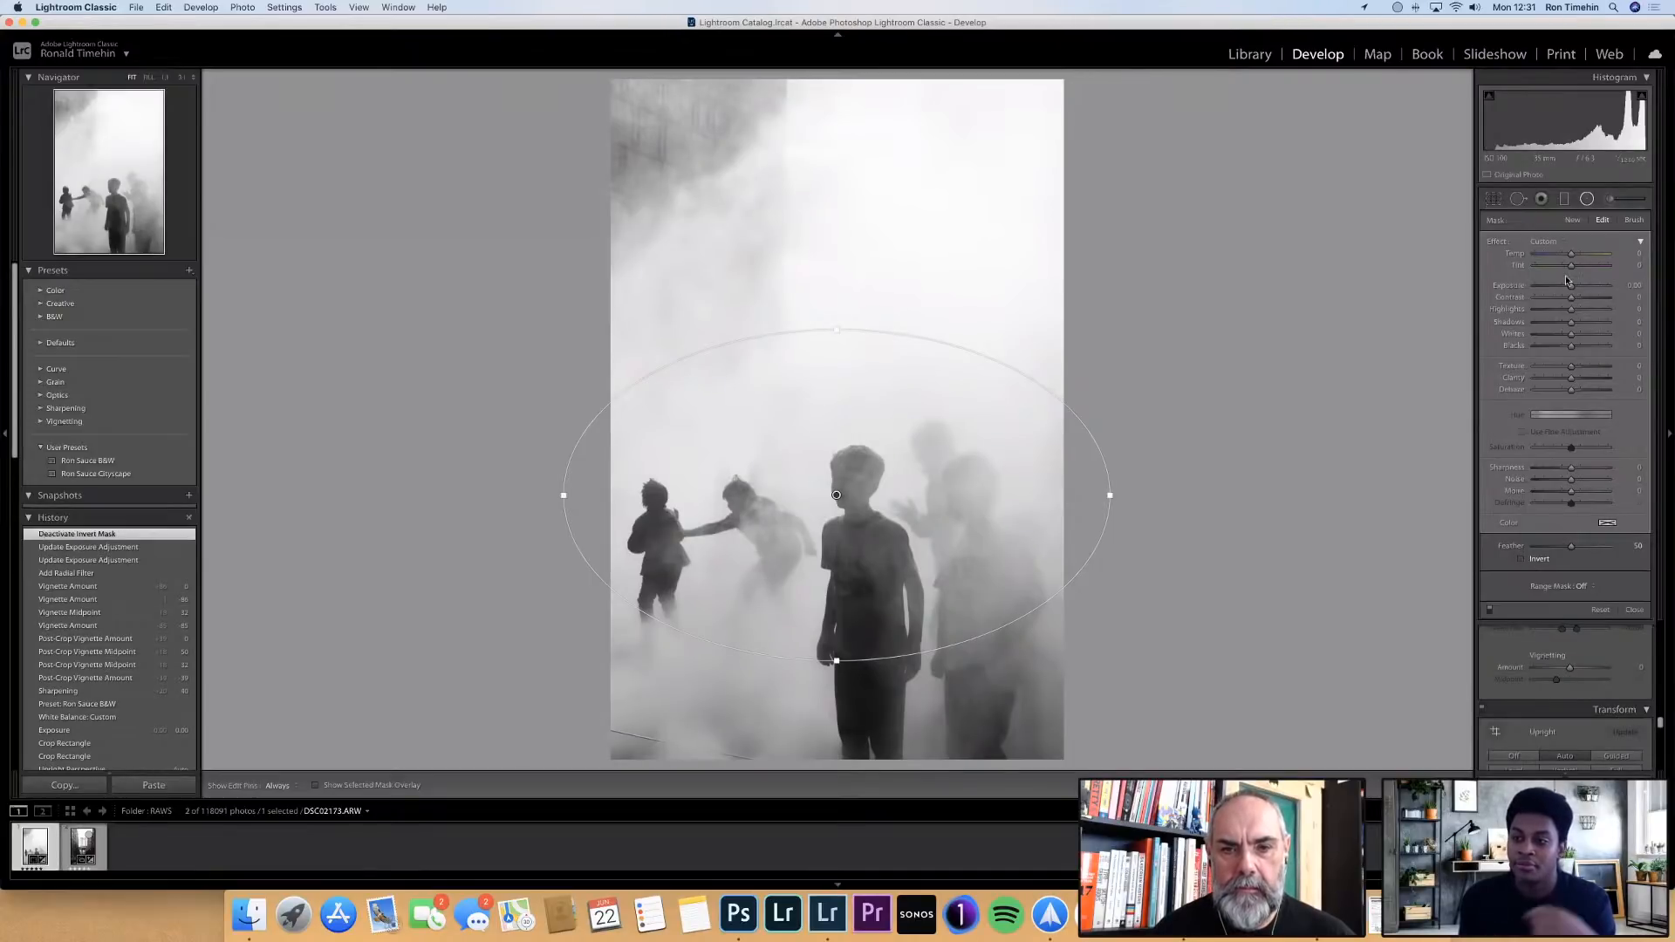
left_click_drag(1569, 286, 1557, 284)
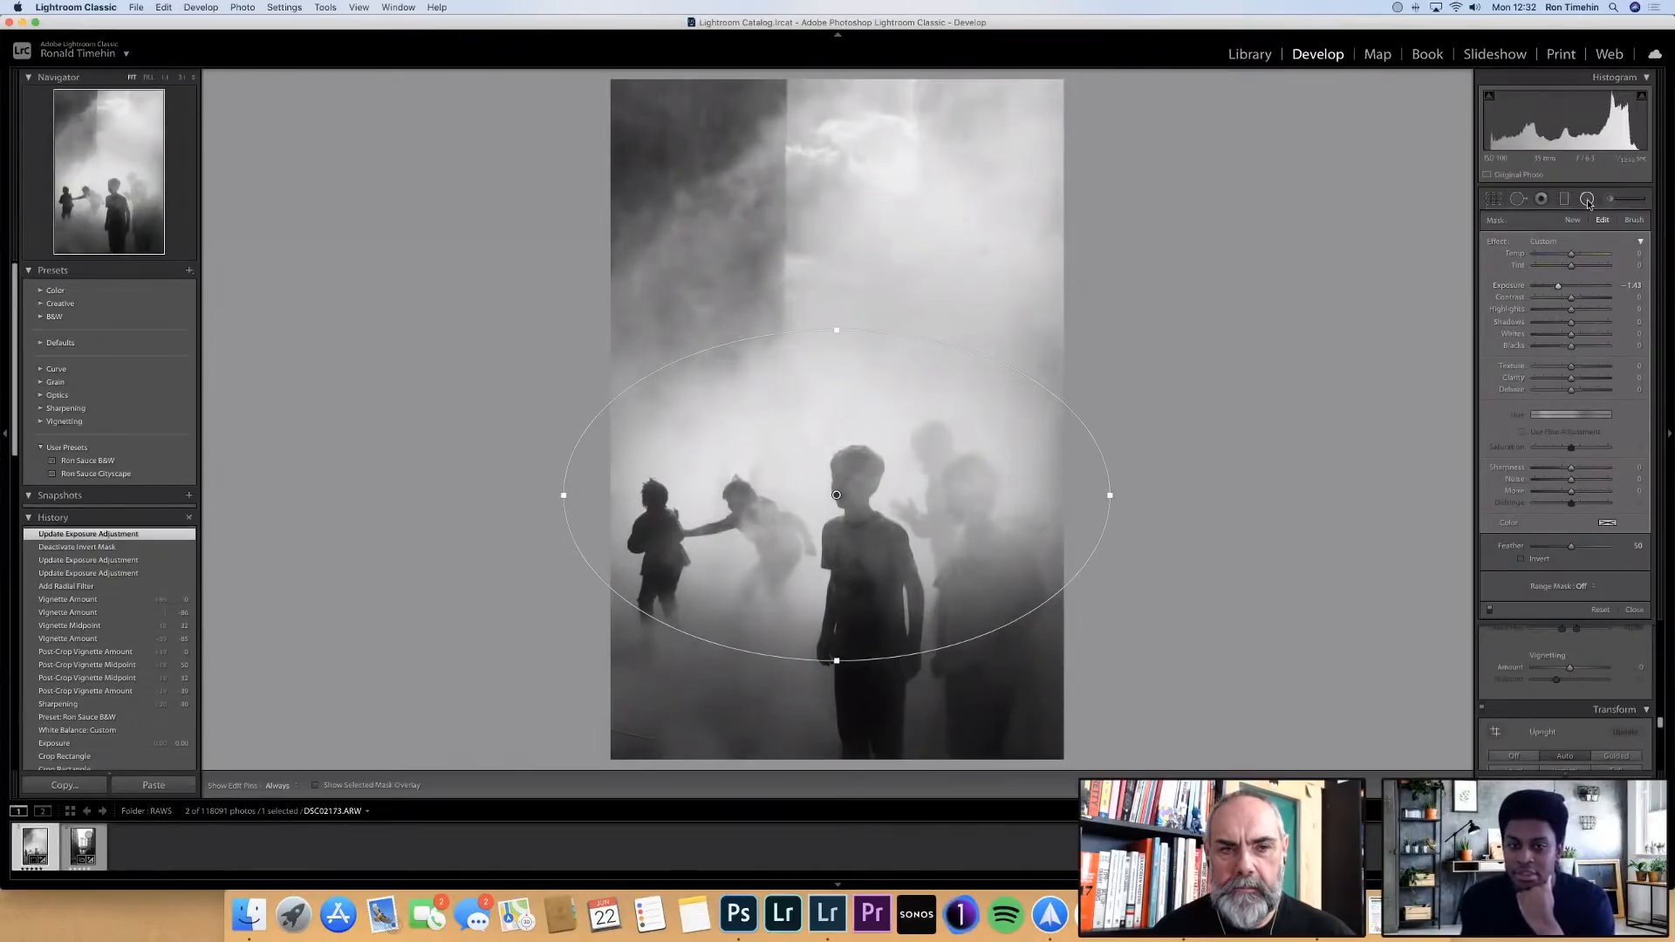
left_click(1587, 199)
Raise the photo's overall contrast to +60 in the basic tone settings
scroll(1576, 380, "up", 10)
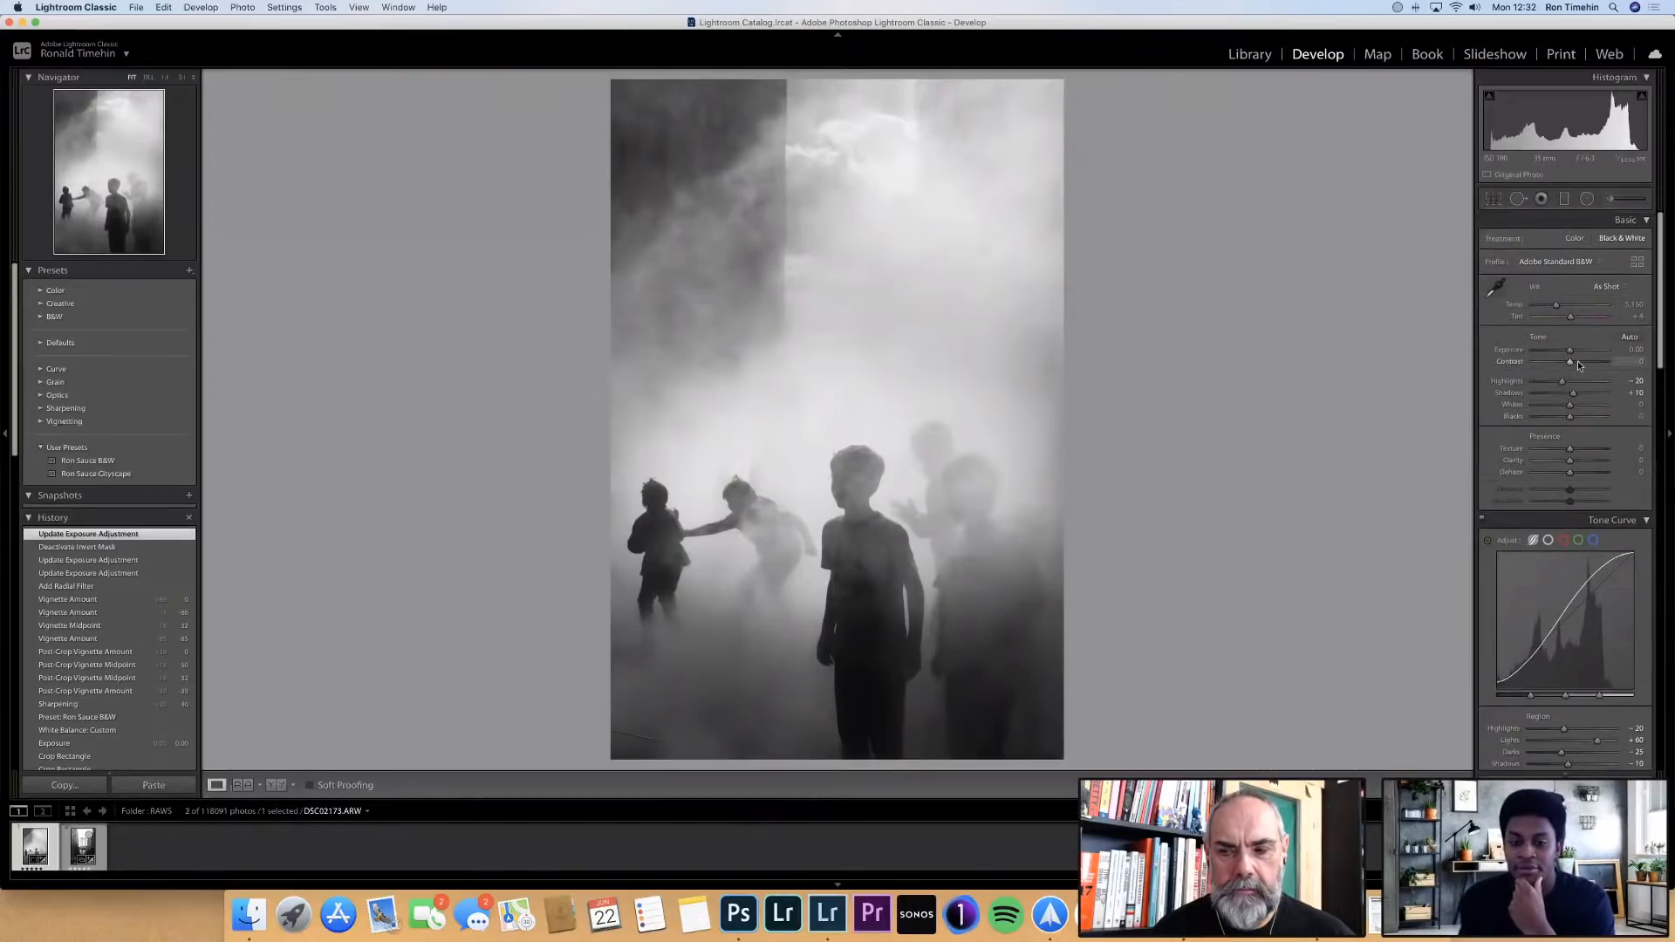
left_click_drag(1577, 360, 1588, 363)
scroll(1572, 339, "down", 1)
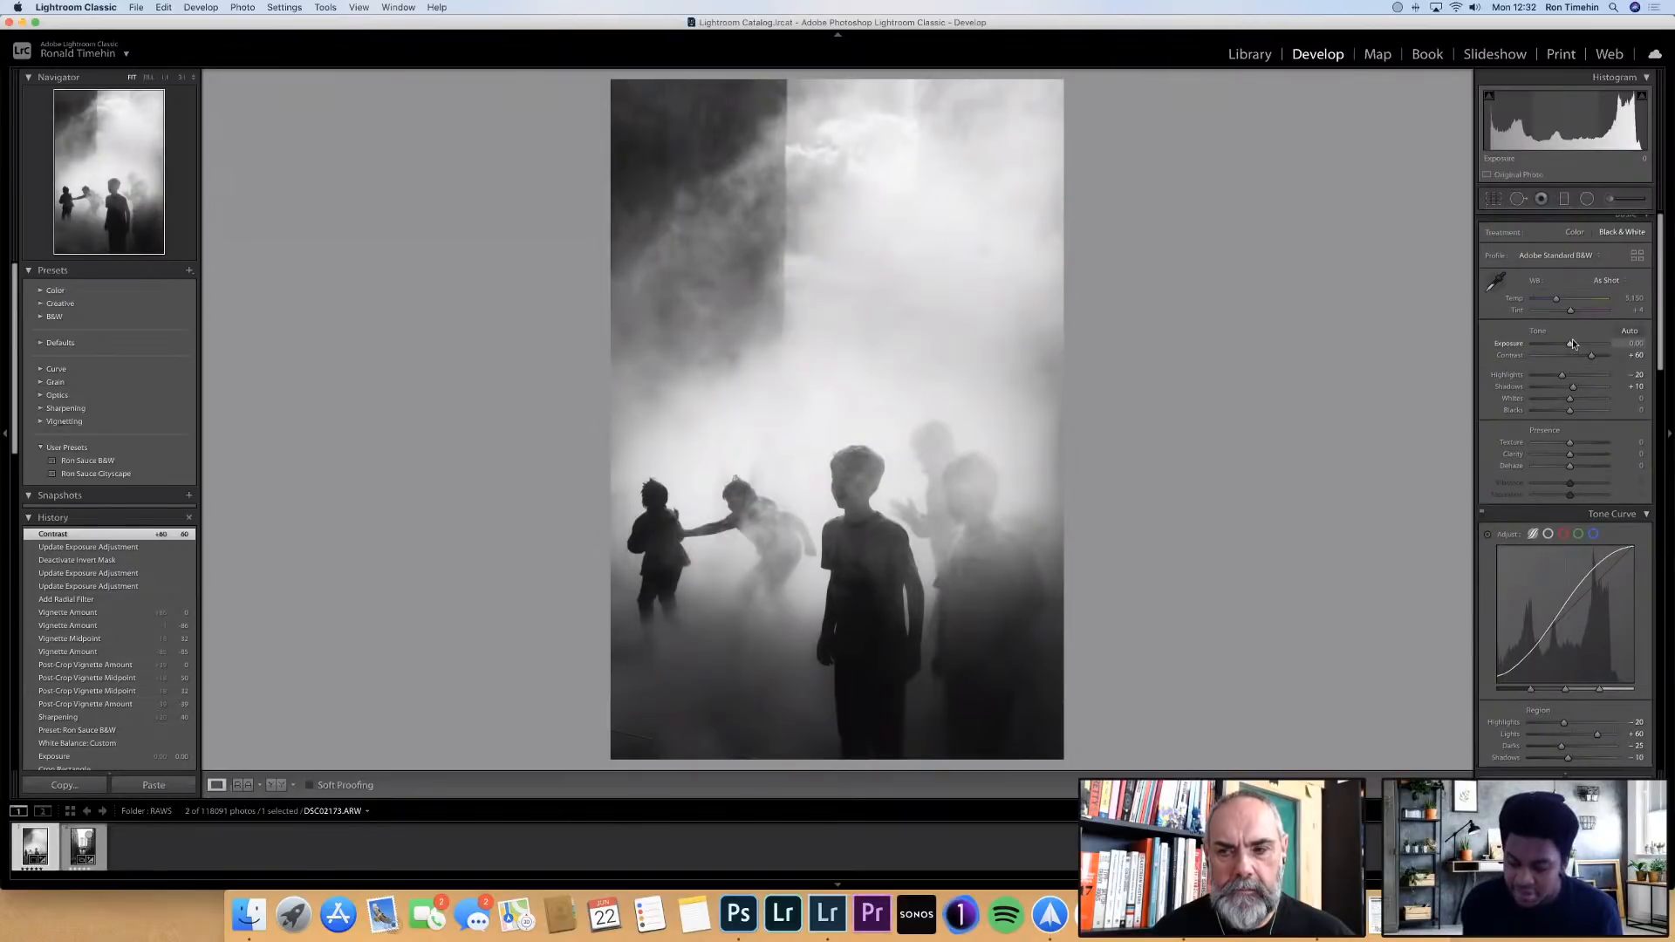
Compare the edited photo with its original version by toggling the before view on and off twice
key("backslash")
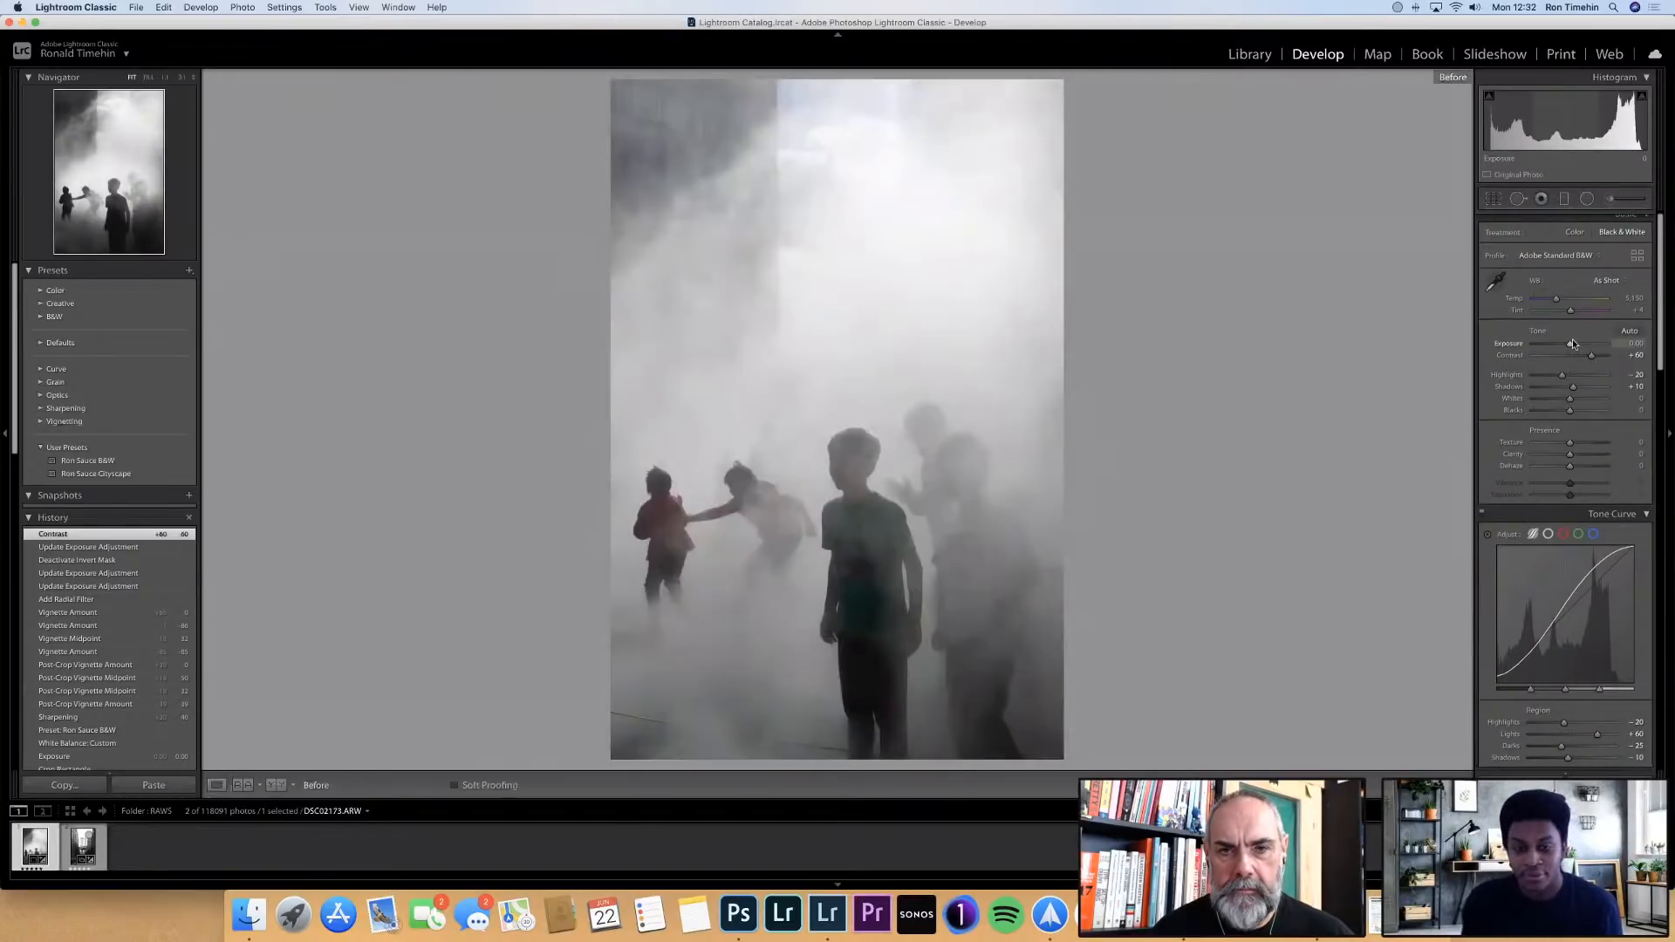
key("backslash")
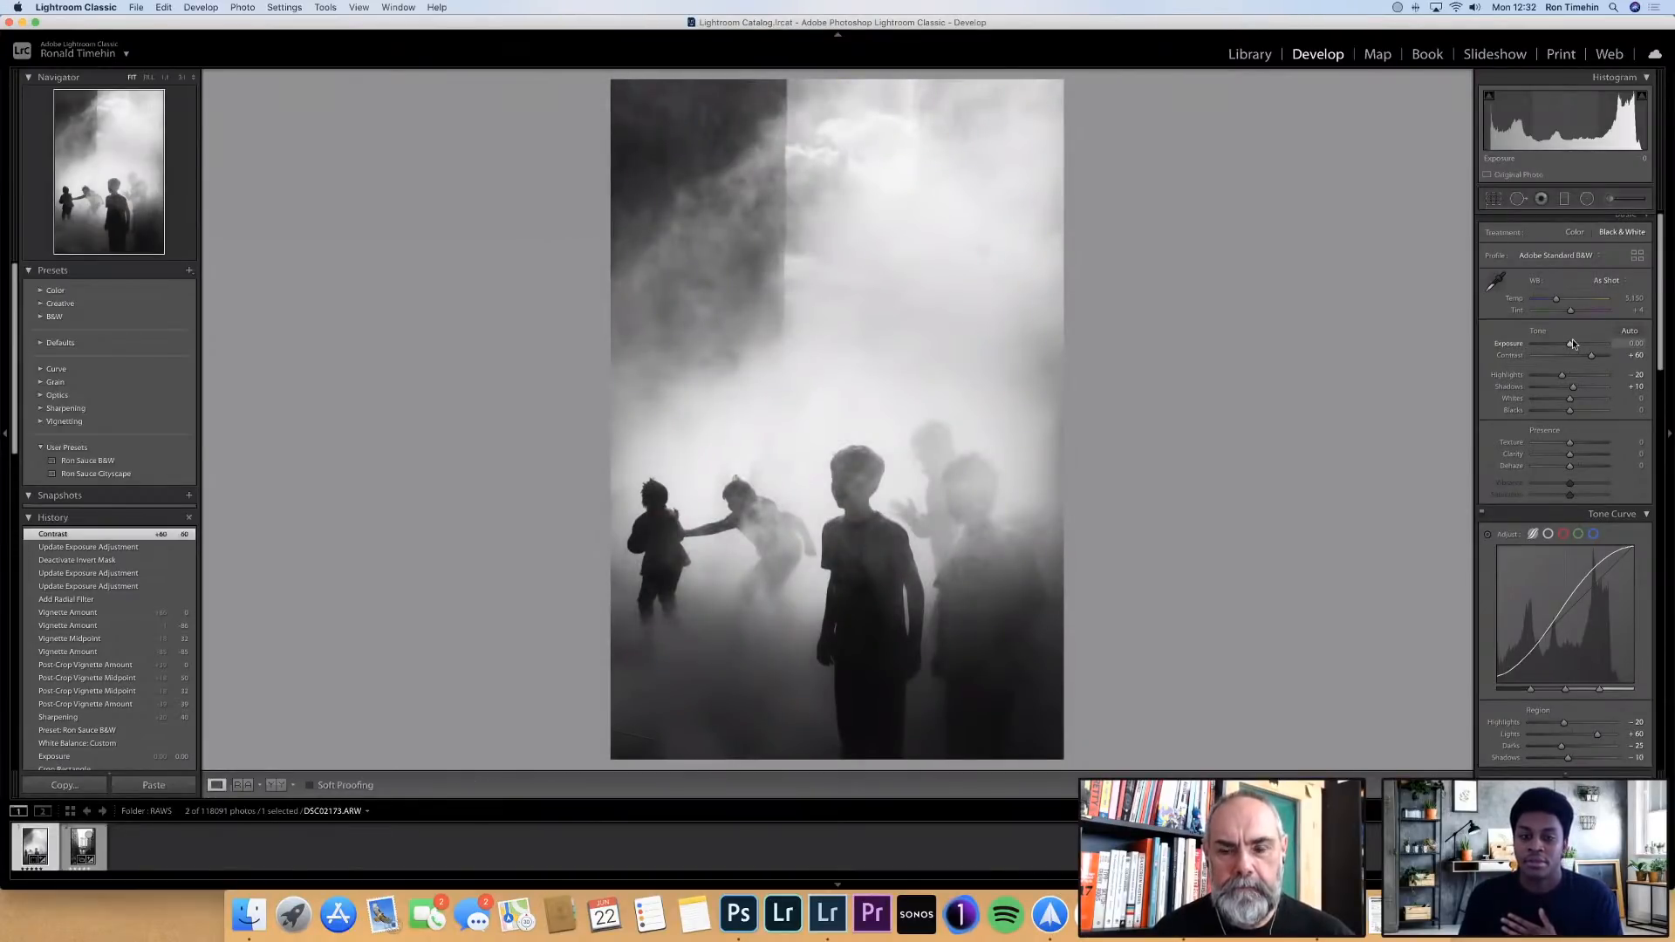
key("backslash")
key("backslash")
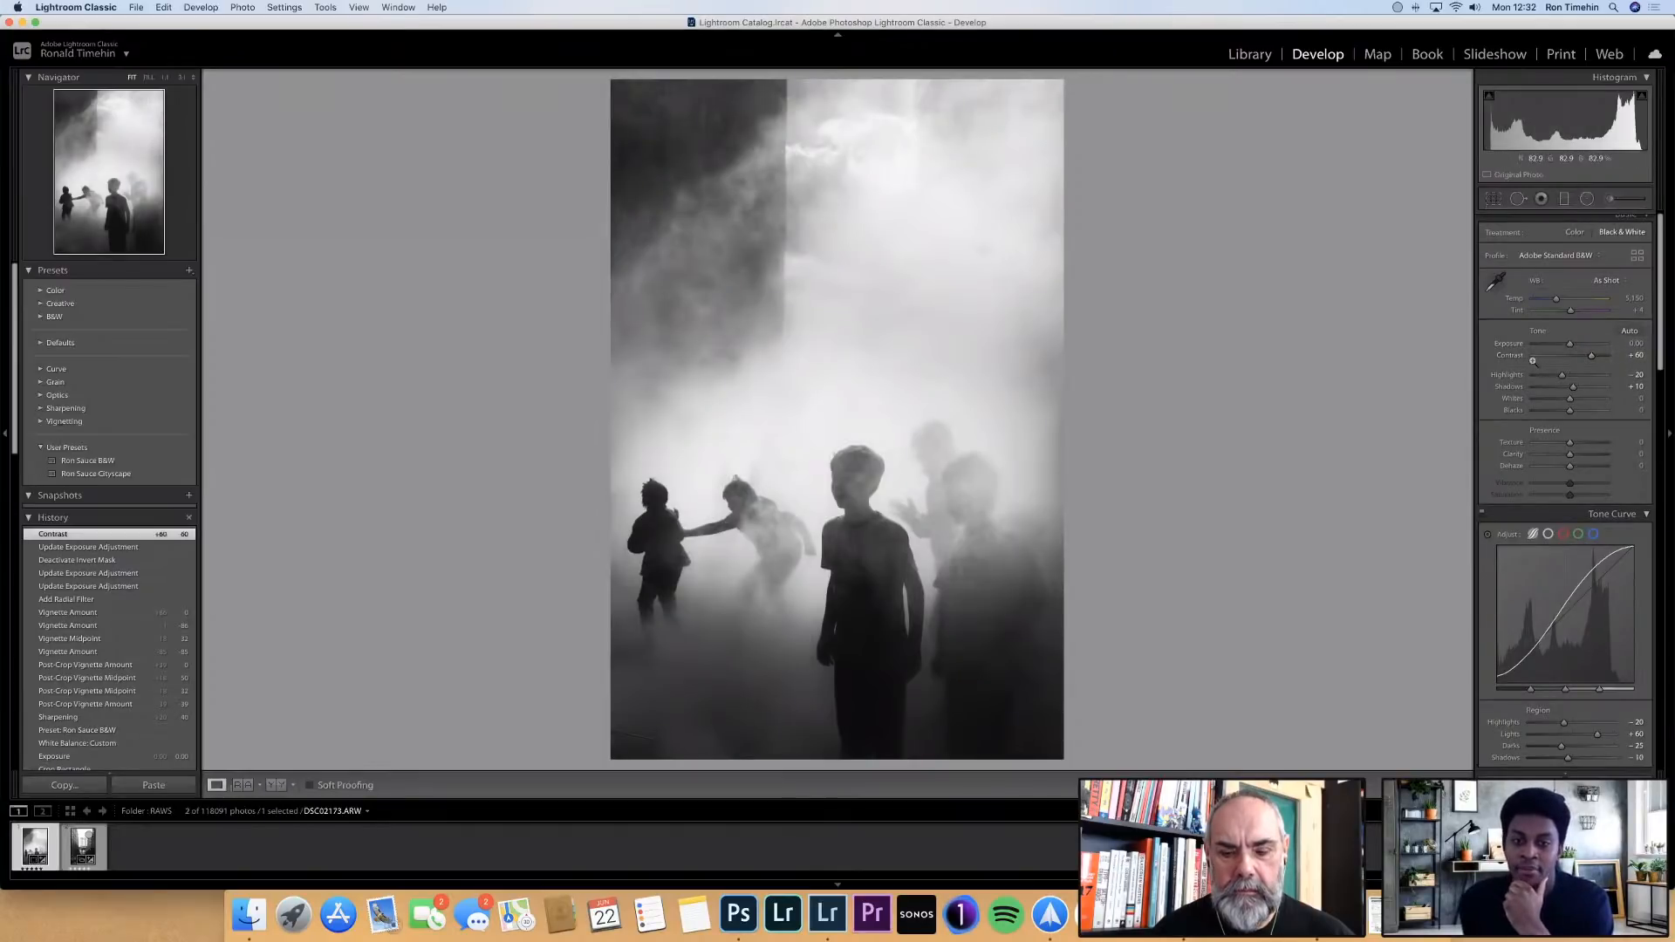
Zoom in and out on the bright mist above the children to inspect the photo for dust spots
left_click(835, 229)
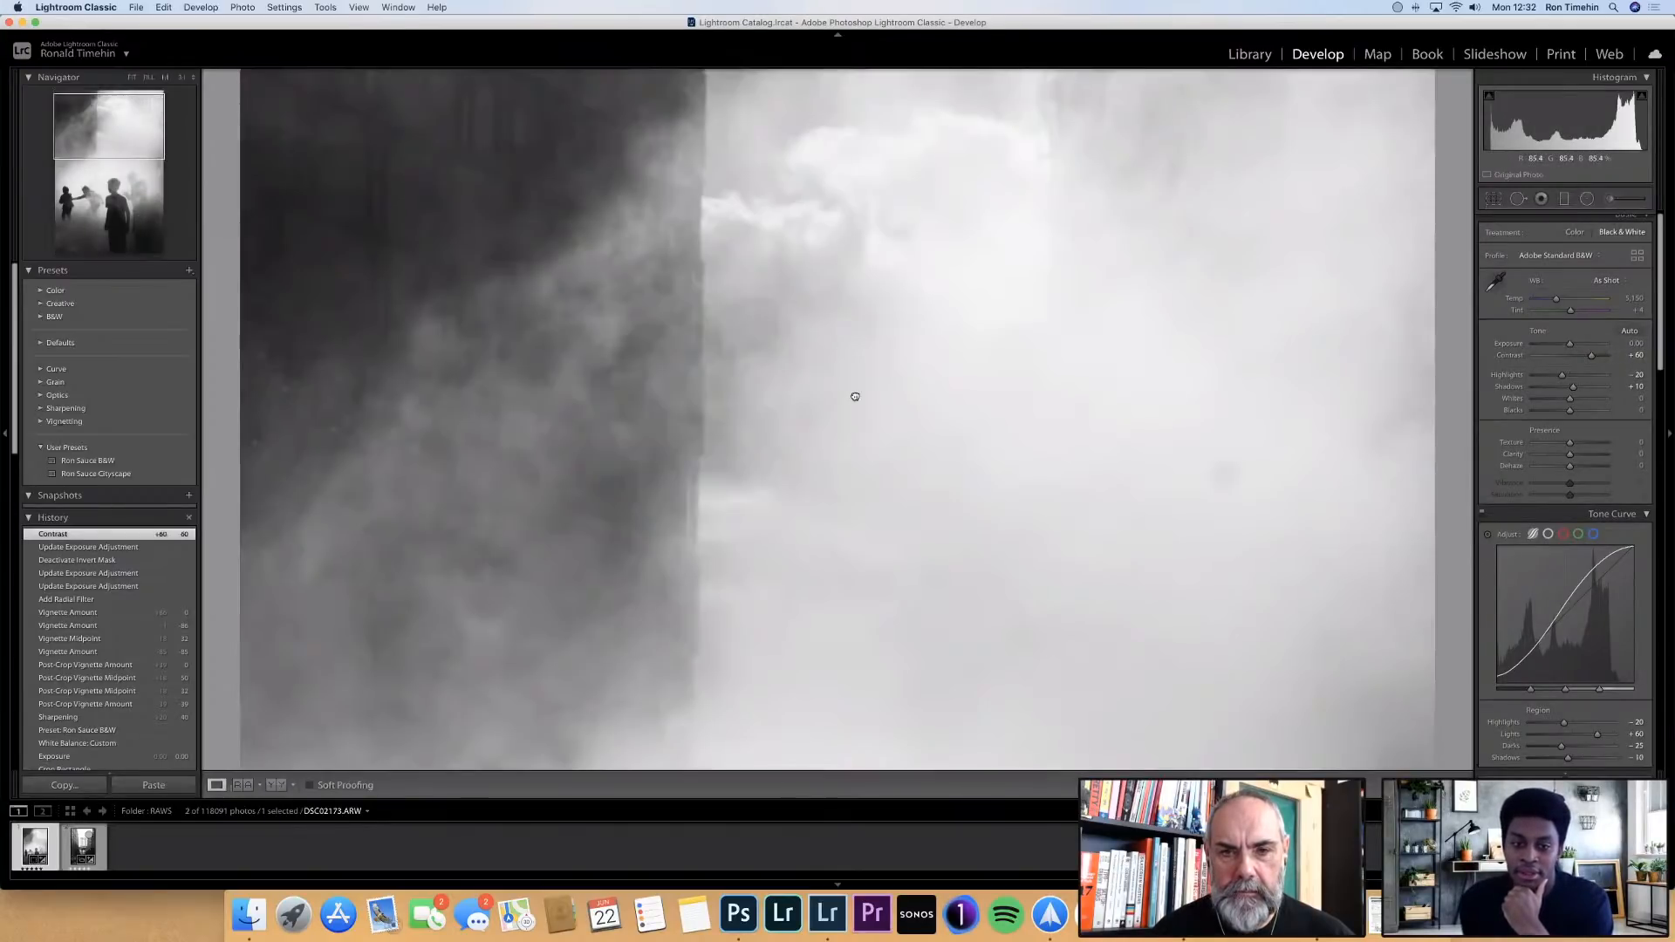
left_click_drag(852, 396, 830, 306)
left_click(896, 331)
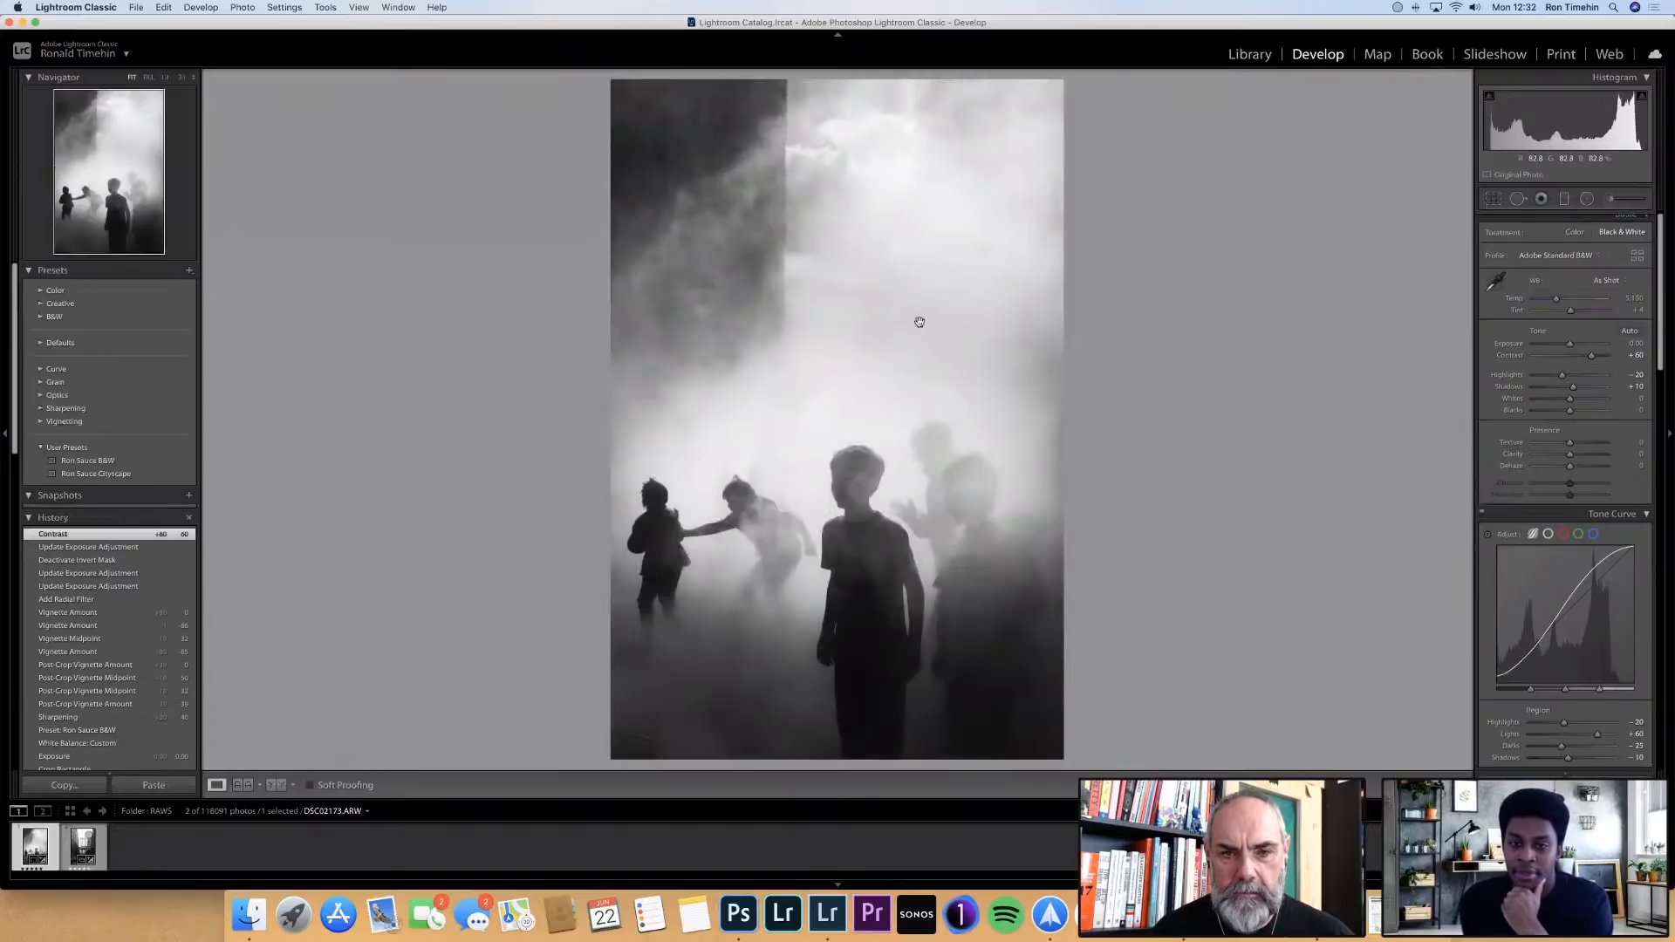
left_click(916, 317)
left_click(937, 324)
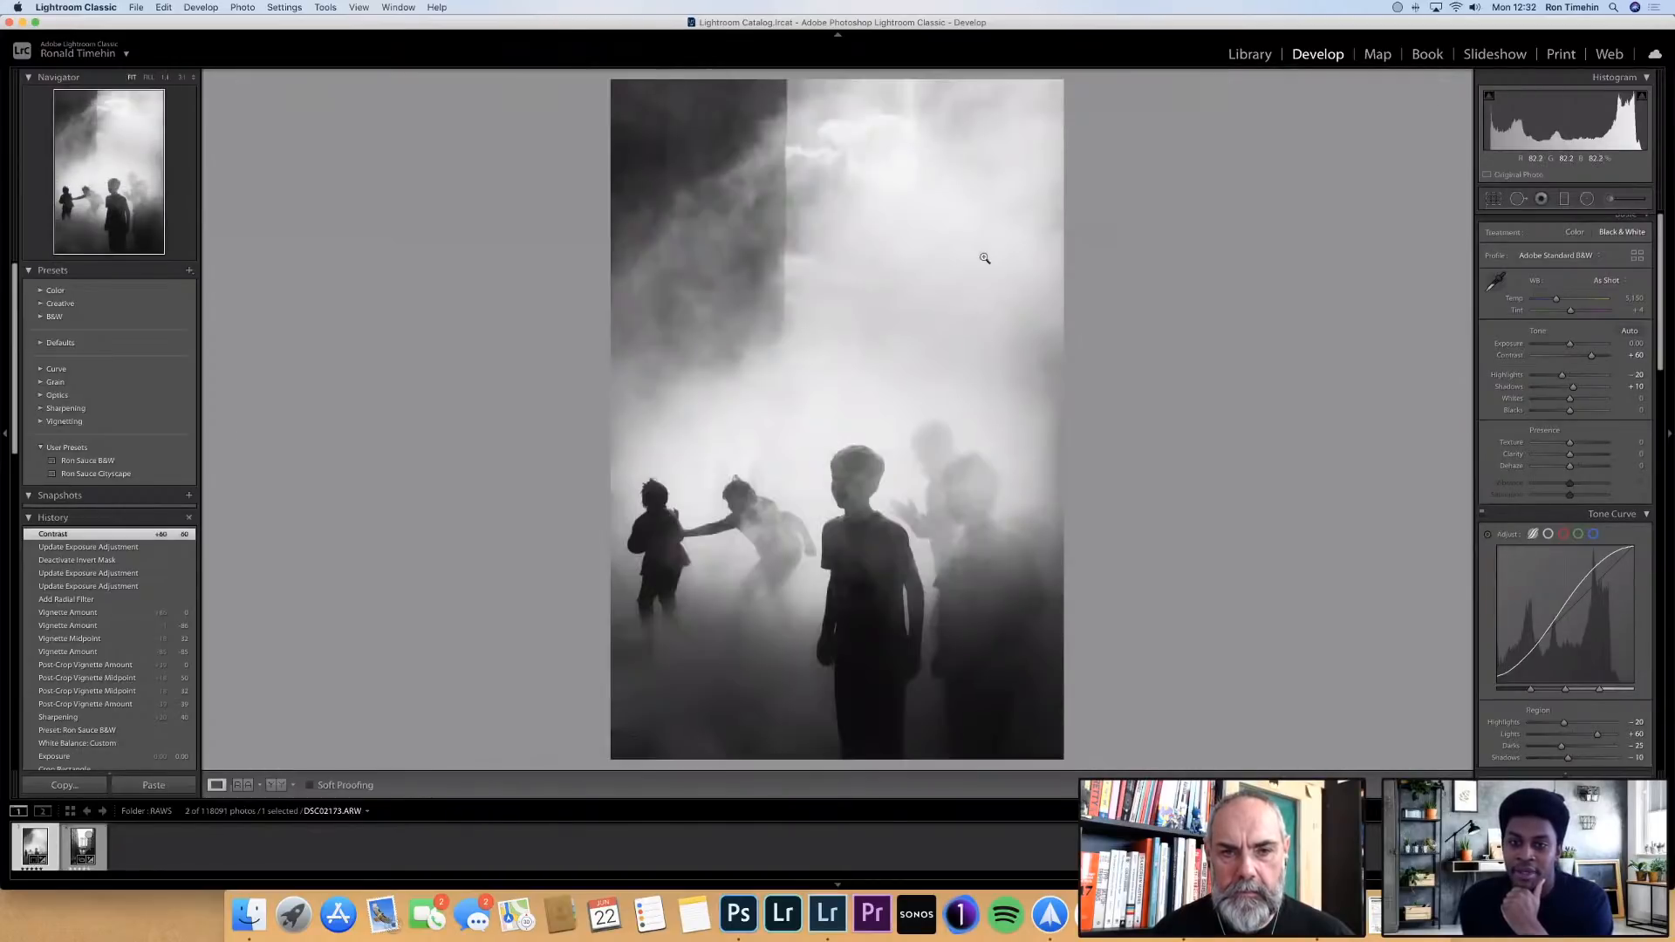
left_click(995, 254)
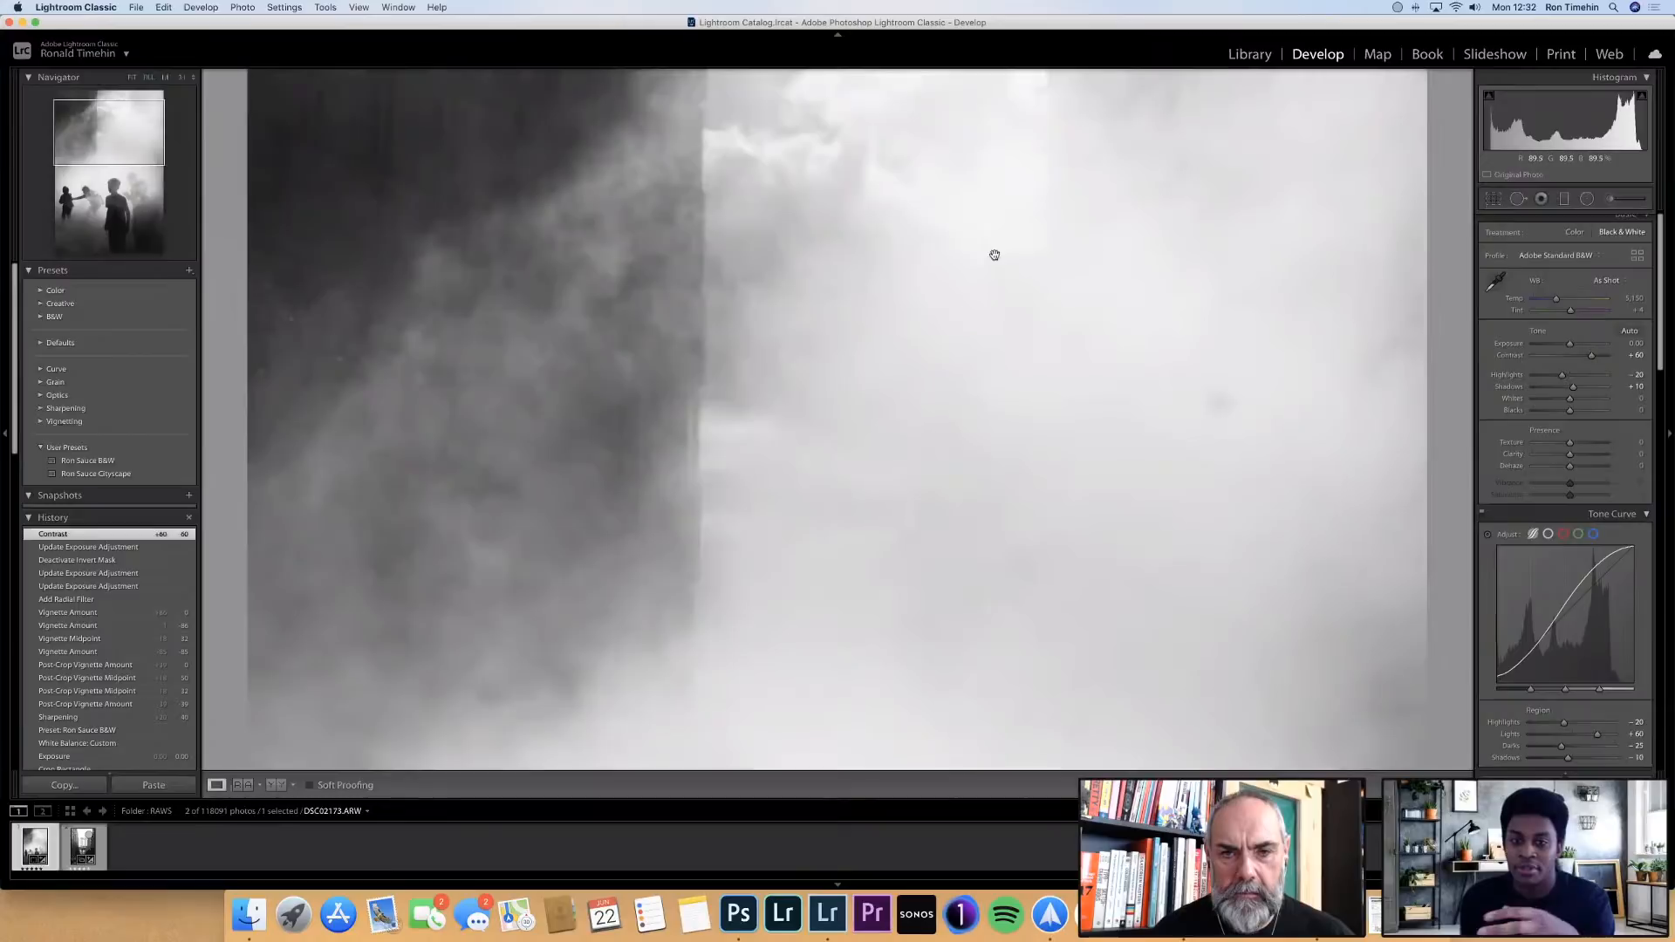
left_click(993, 260)
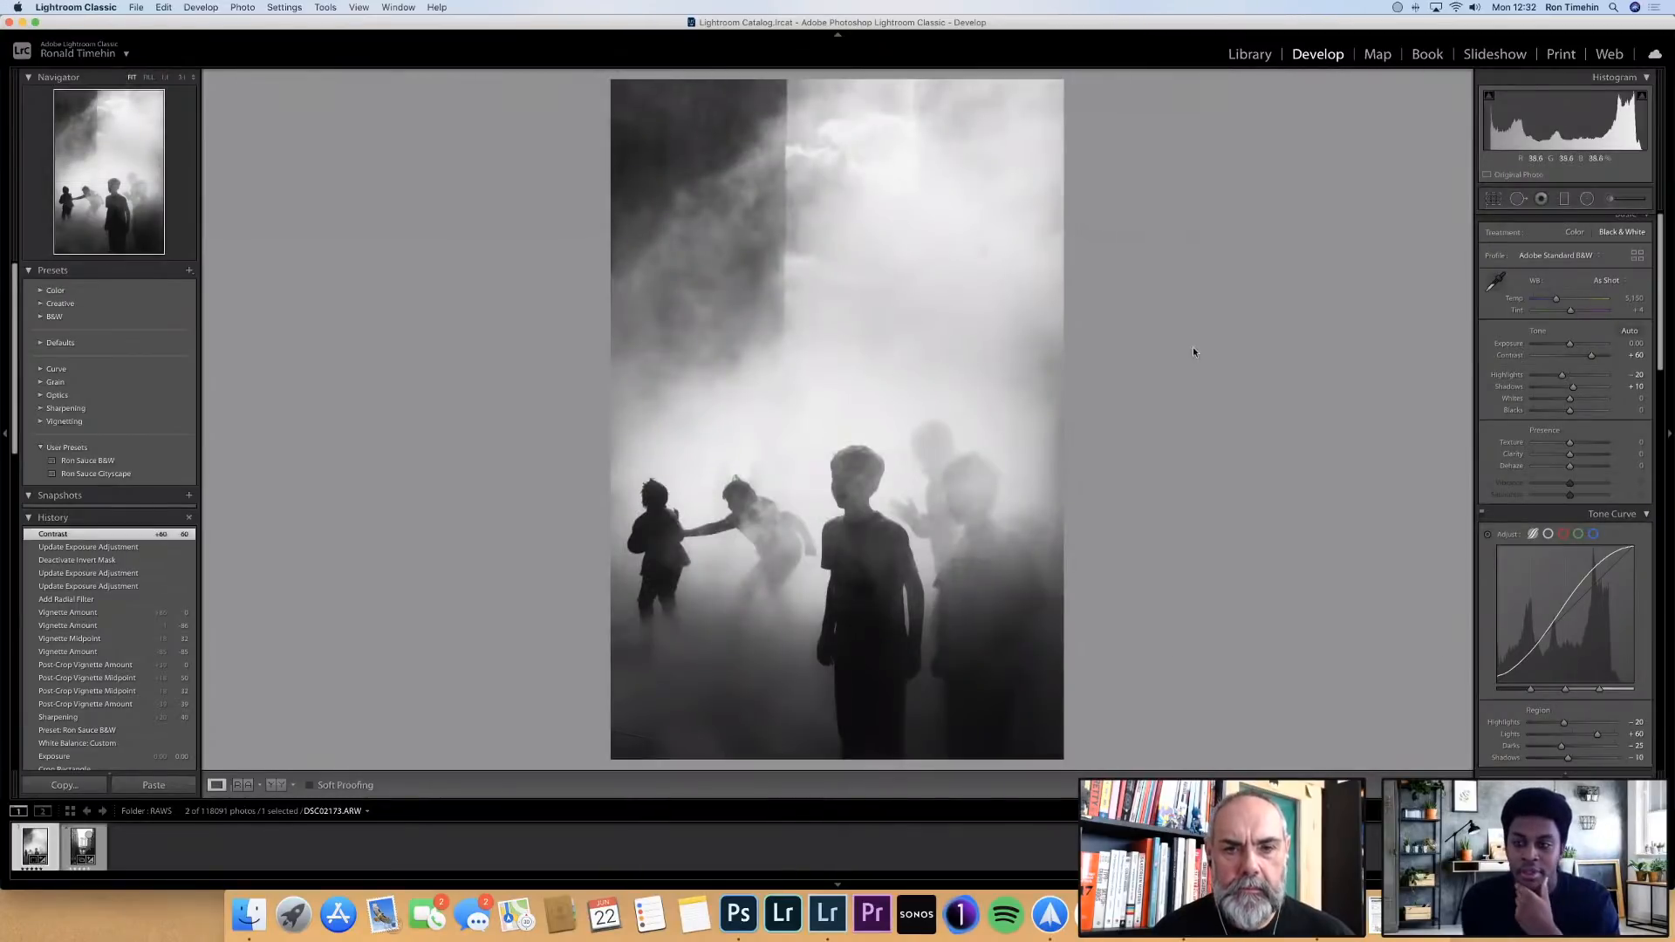
Heal two dust spots in the bright mist above the children using Spot Removal at size 75
left_click(1518, 204)
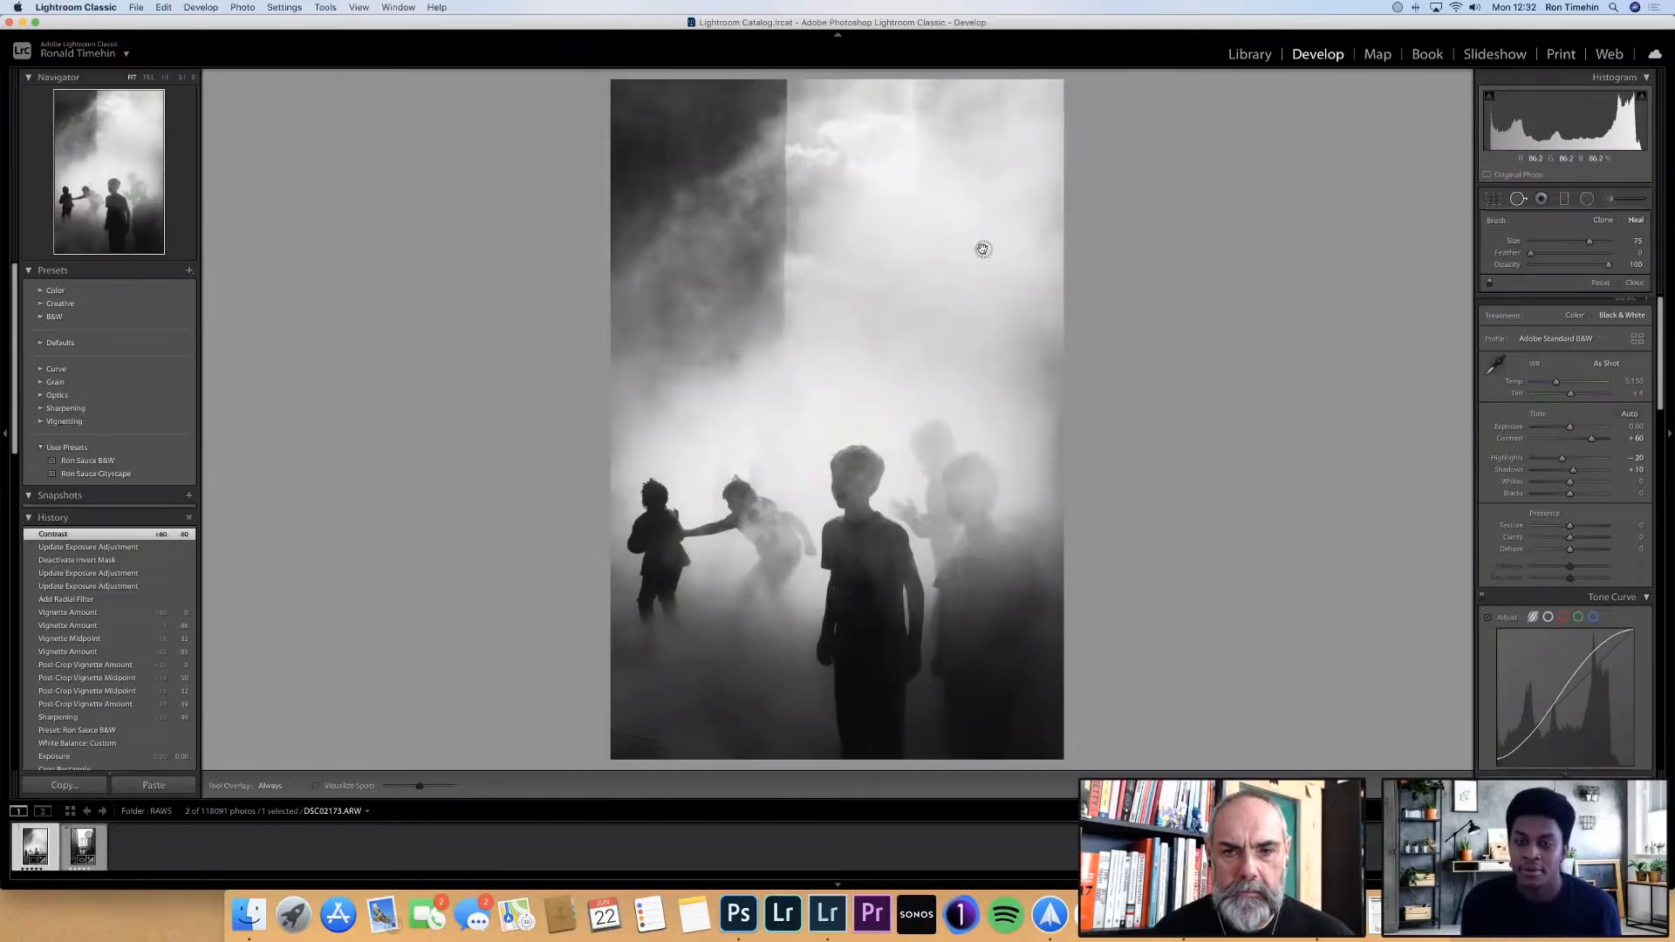
left_click(982, 249)
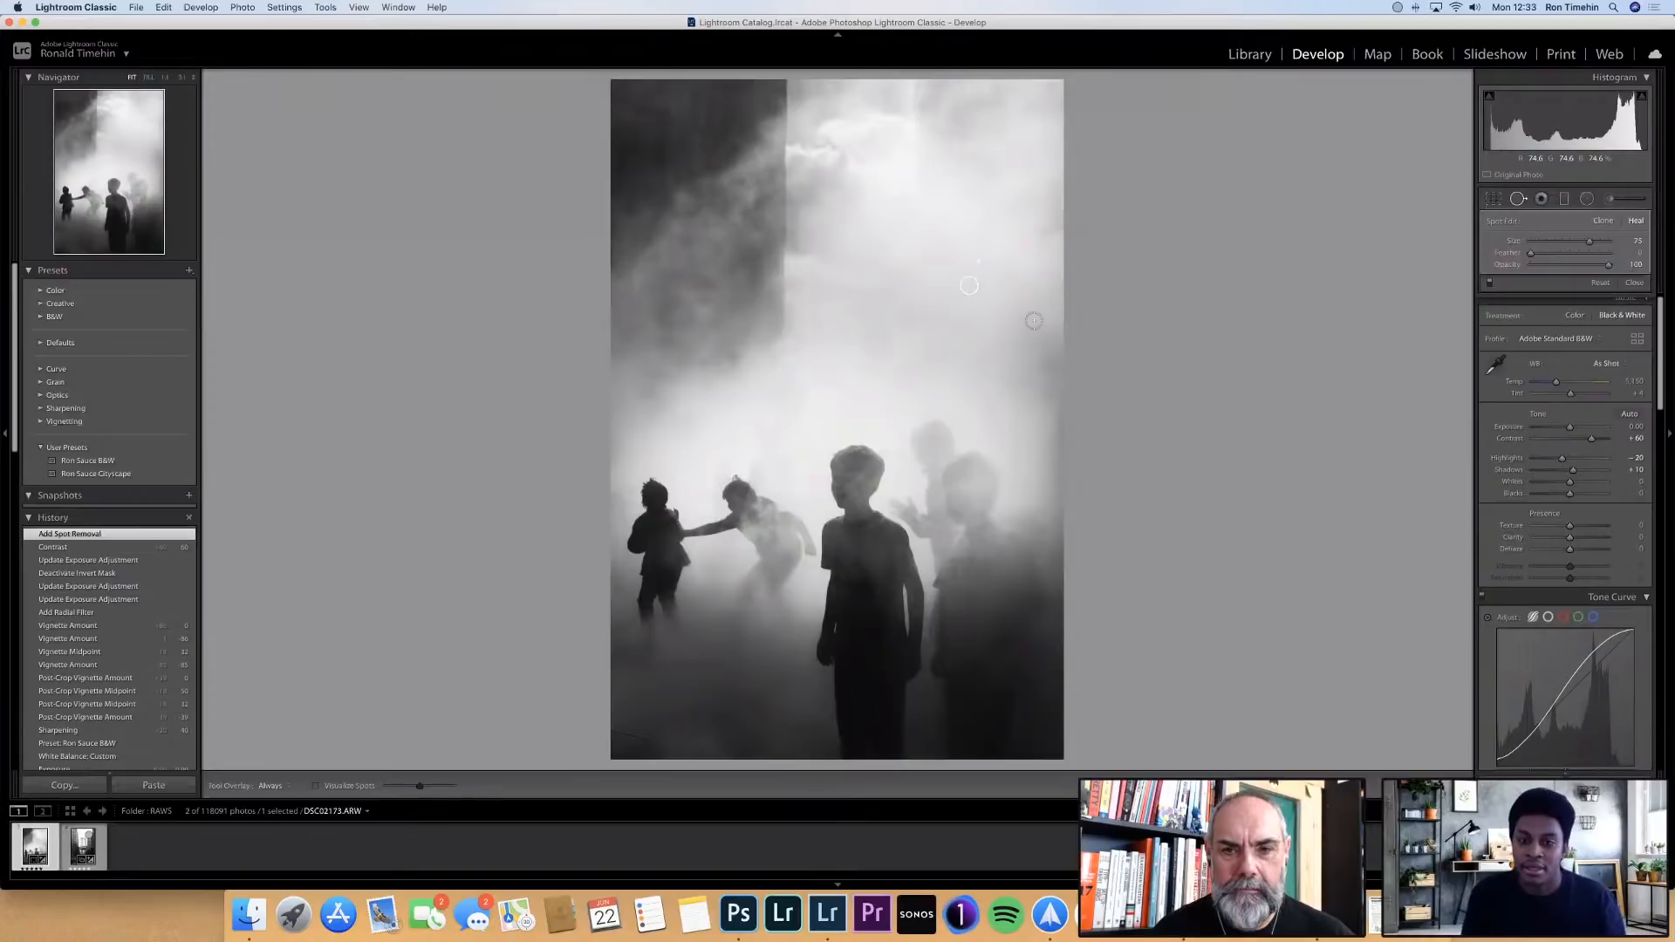
left_click(906, 313)
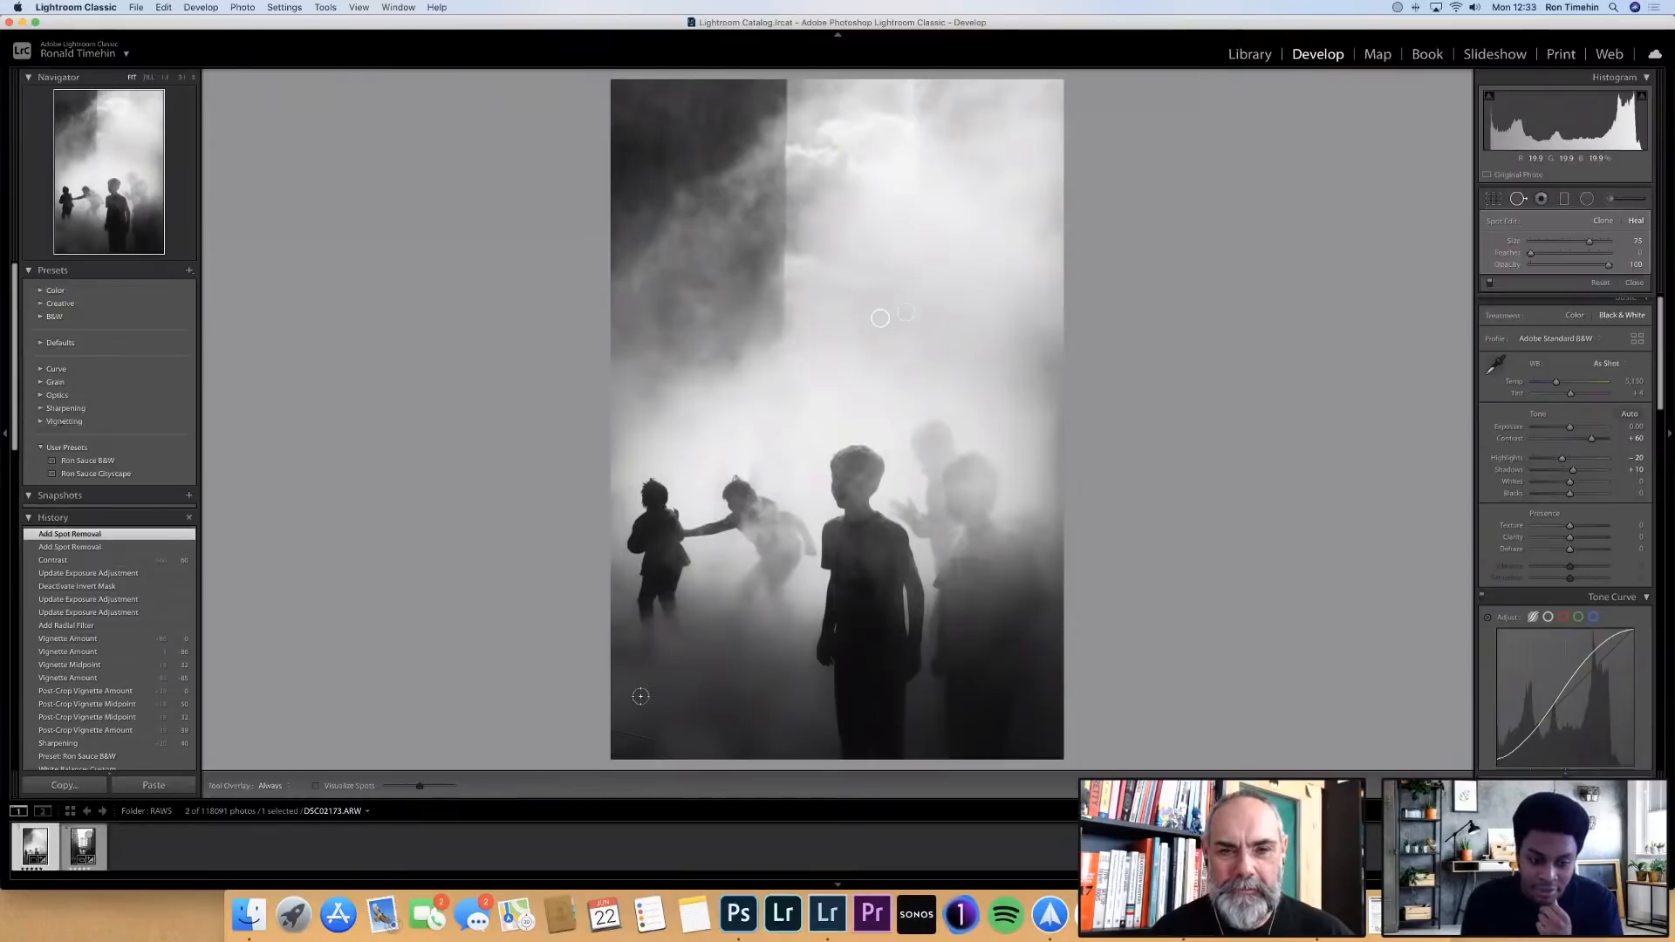
Heal a spot in the photo's lower-left mist and one near its right edge, moving the latter's sample source higher, and close Spot Removal
left_click(638, 692)
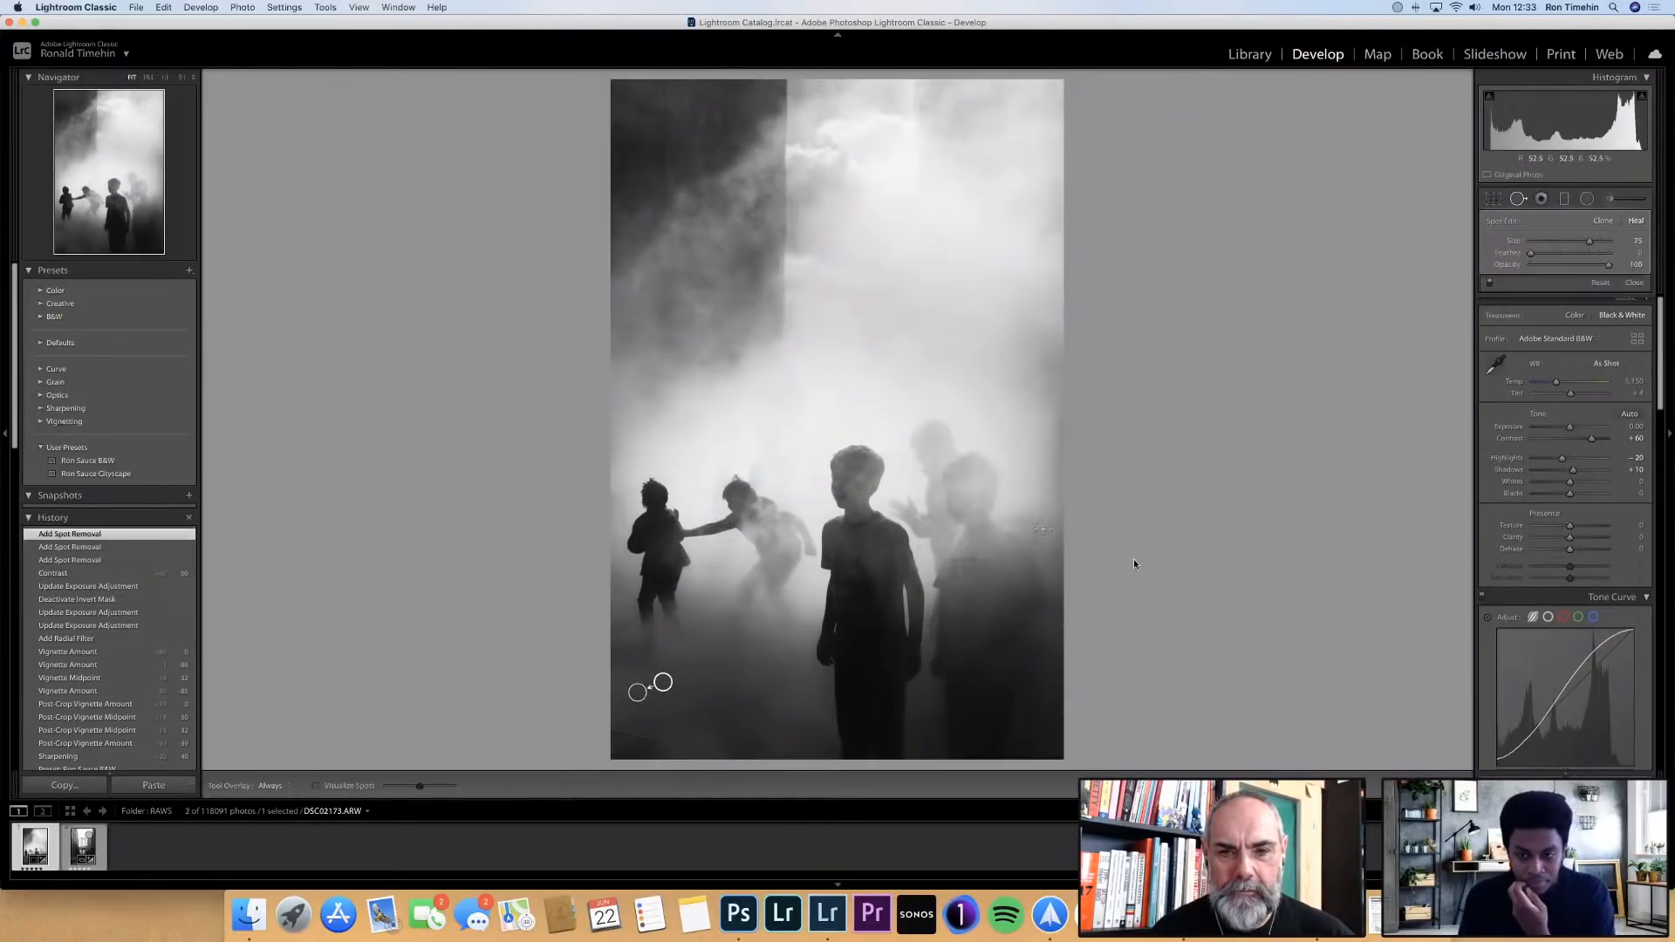
left_click(1039, 547)
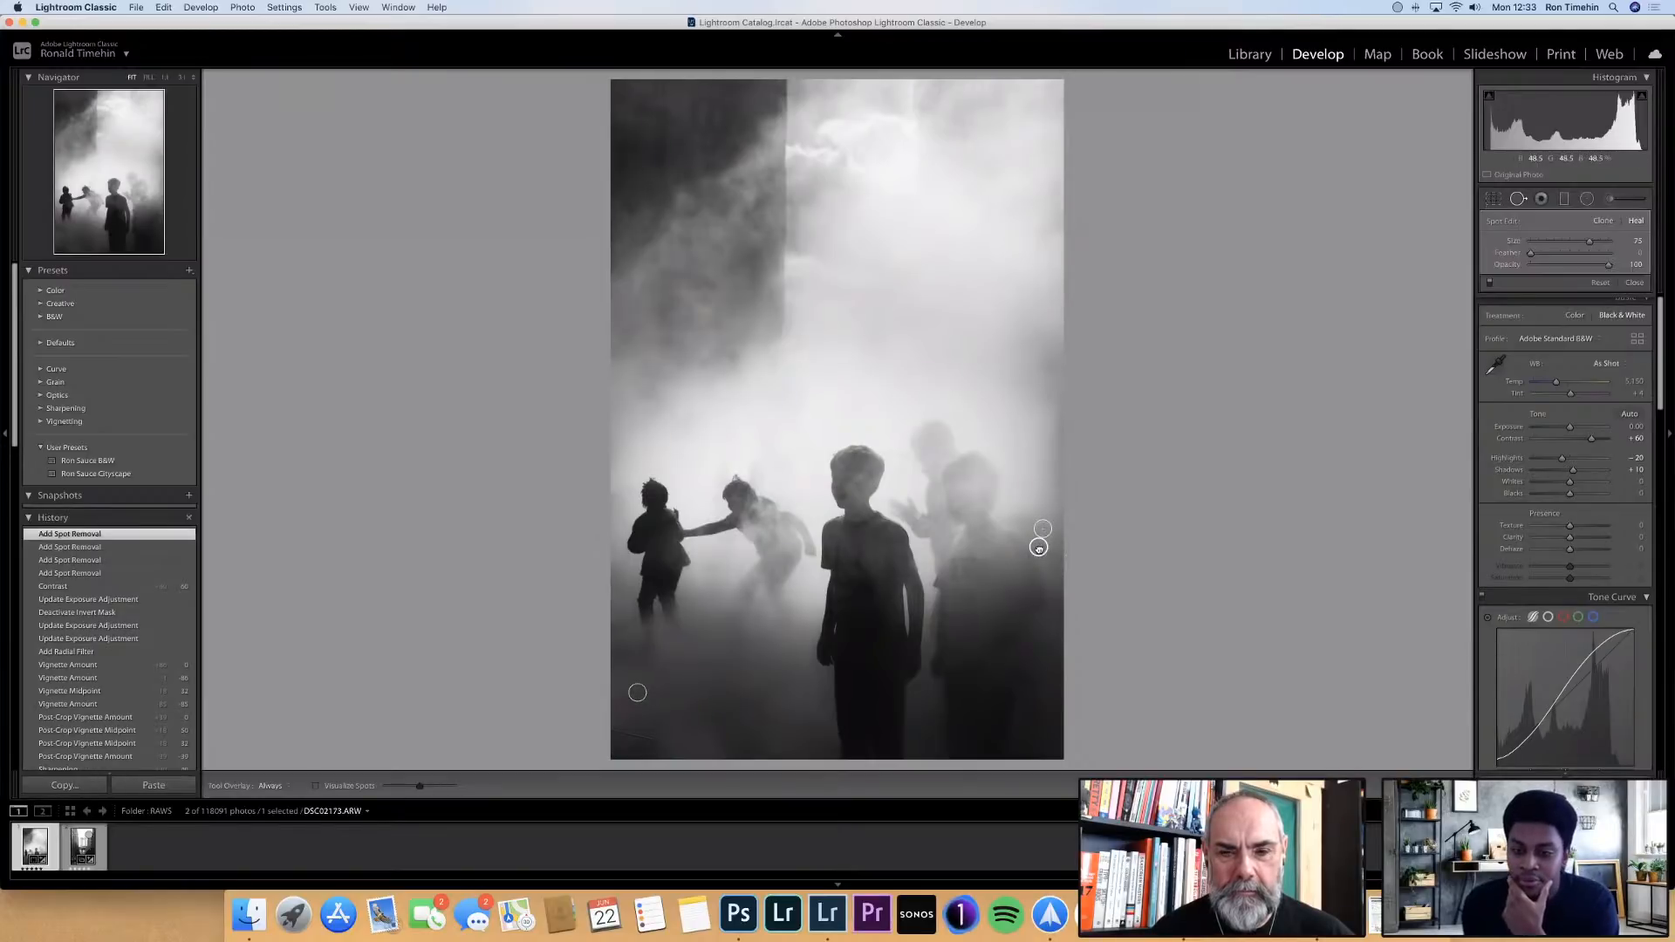
left_click_drag(1038, 547, 1028, 490)
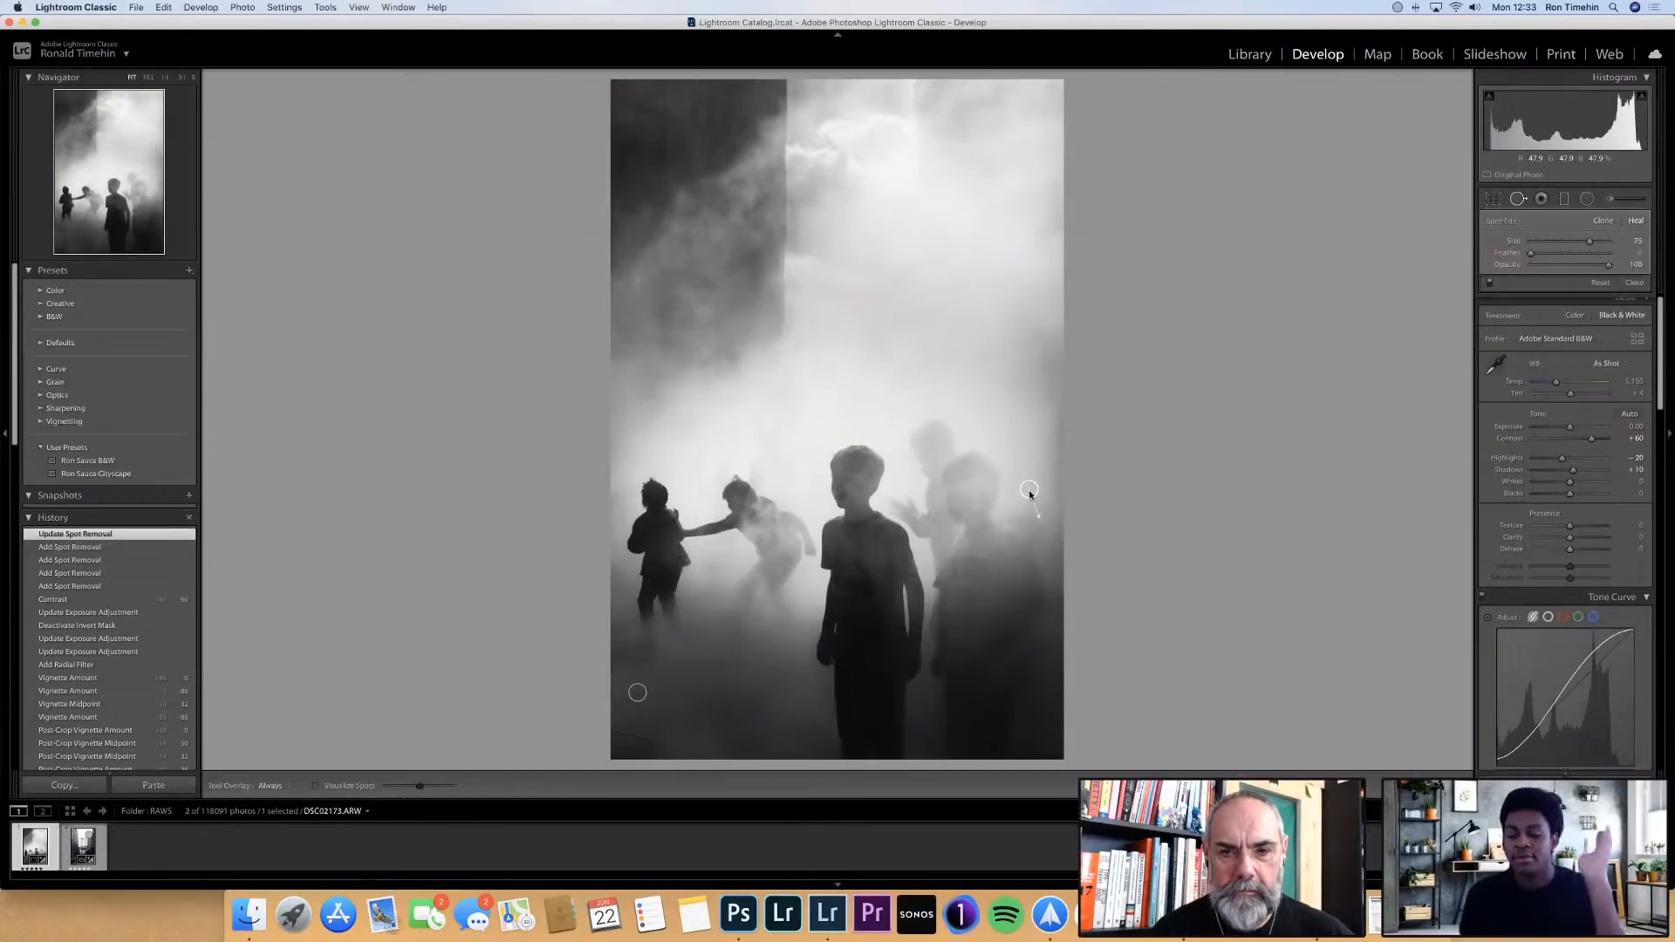
left_click(1519, 200)
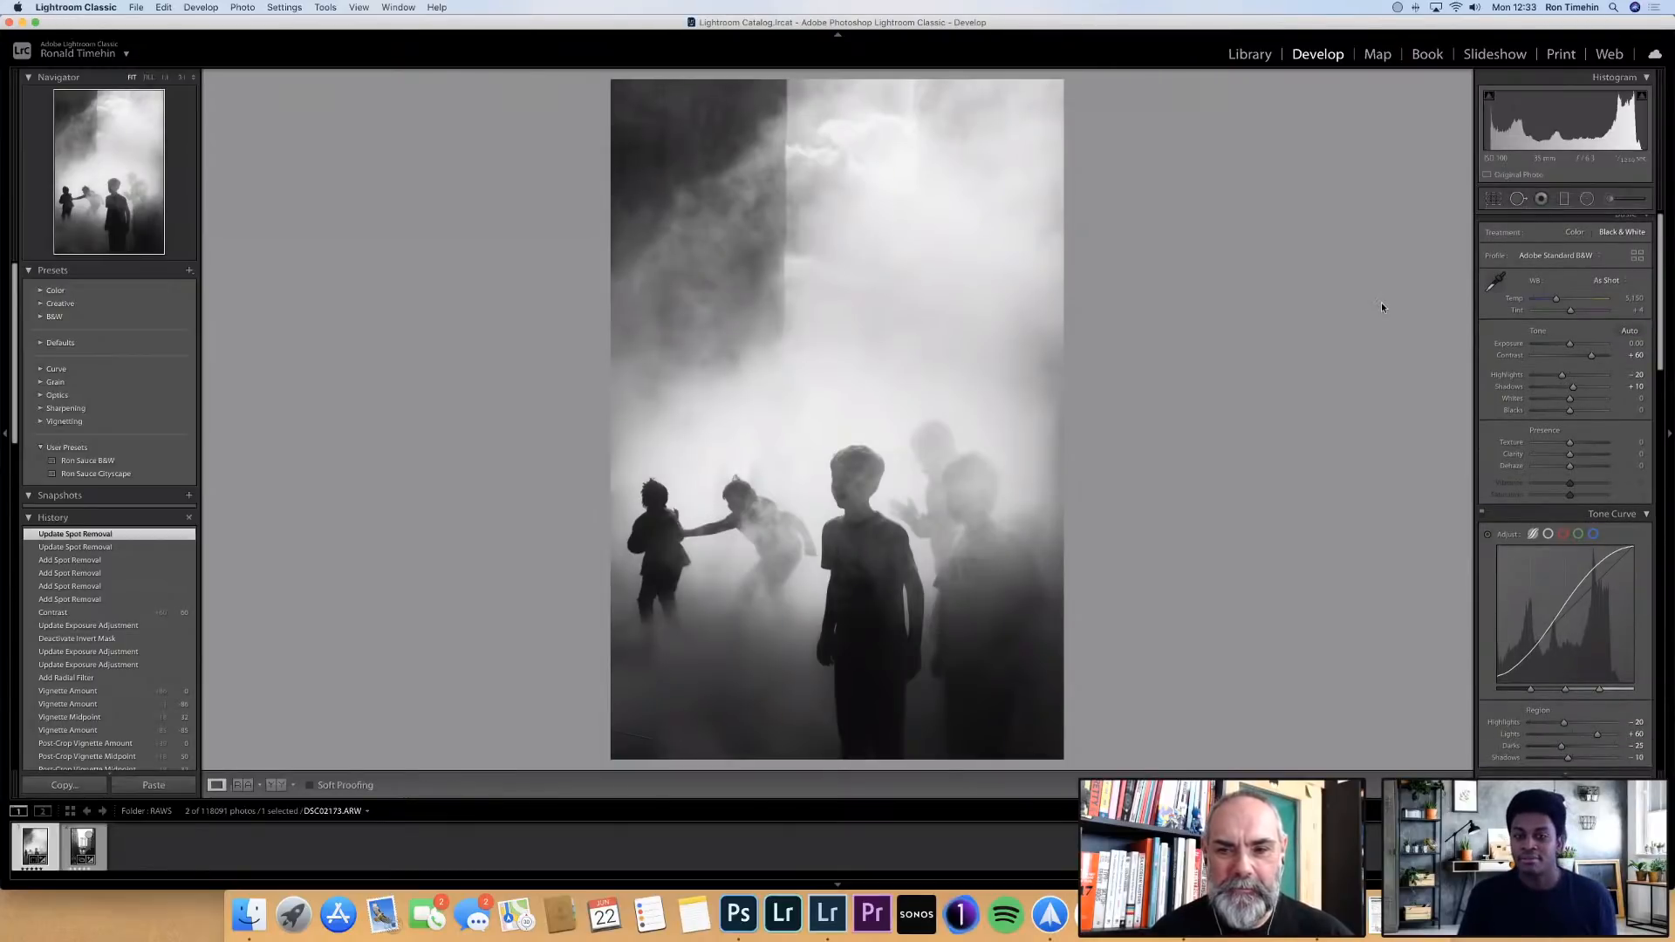
Open the edited photo DSC02173.ARW in Adobe Photoshop 2020 for further editing
left_click(999, 423)
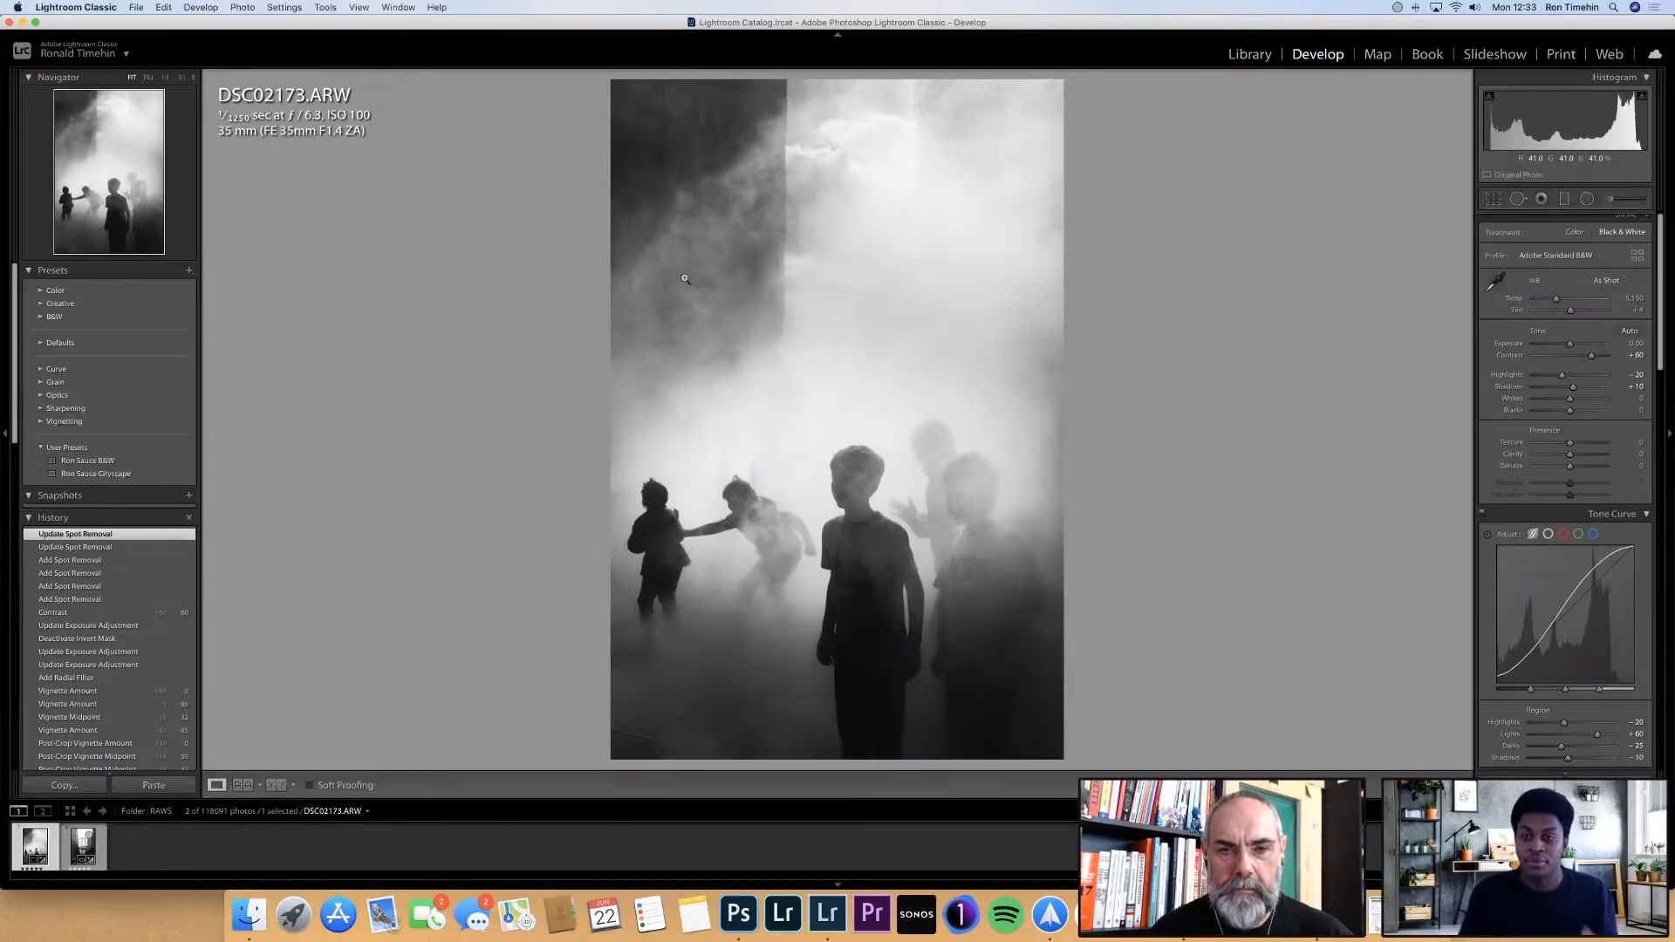
right_click(762, 356)
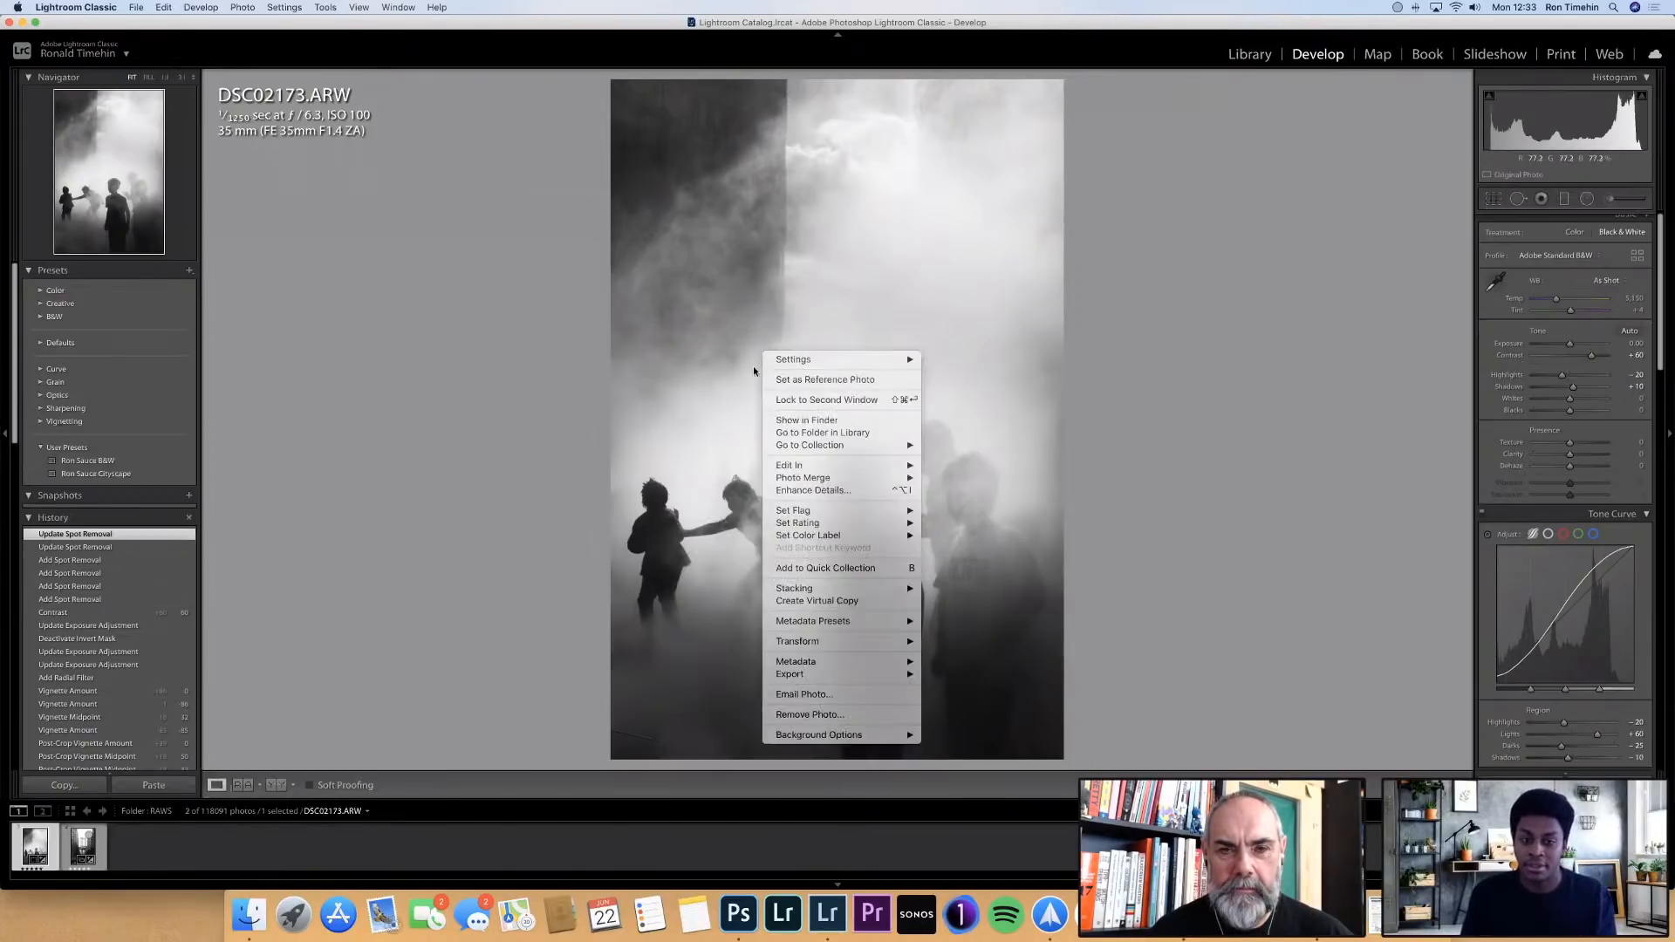
mouse_move(905, 472)
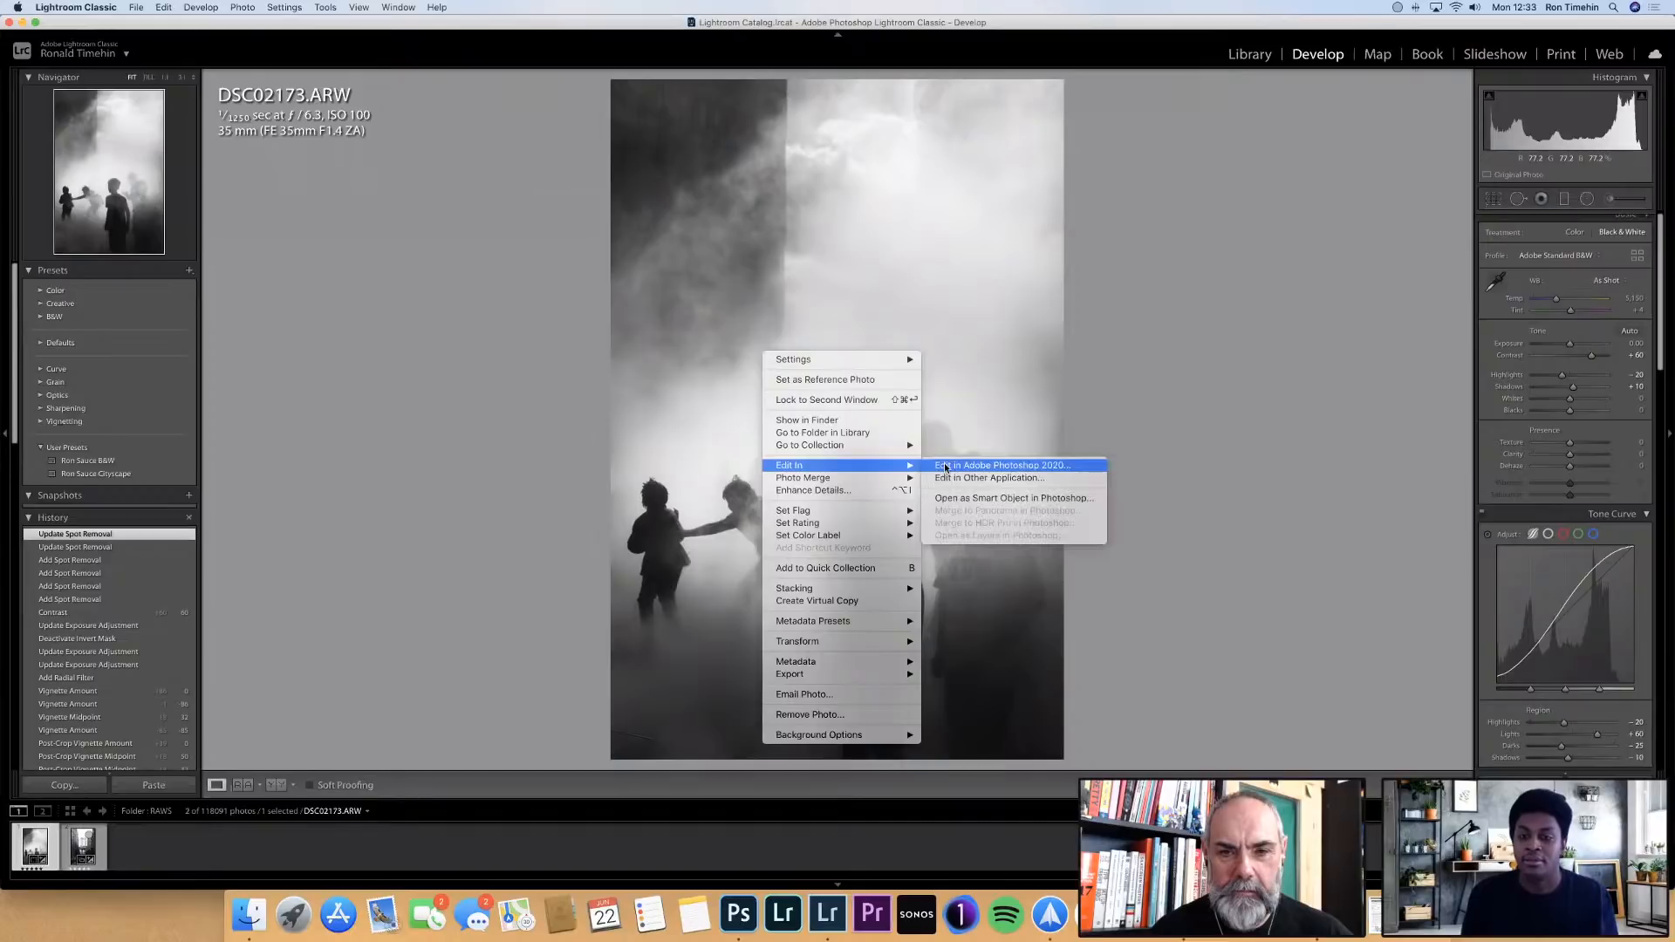
left_click(944, 465)
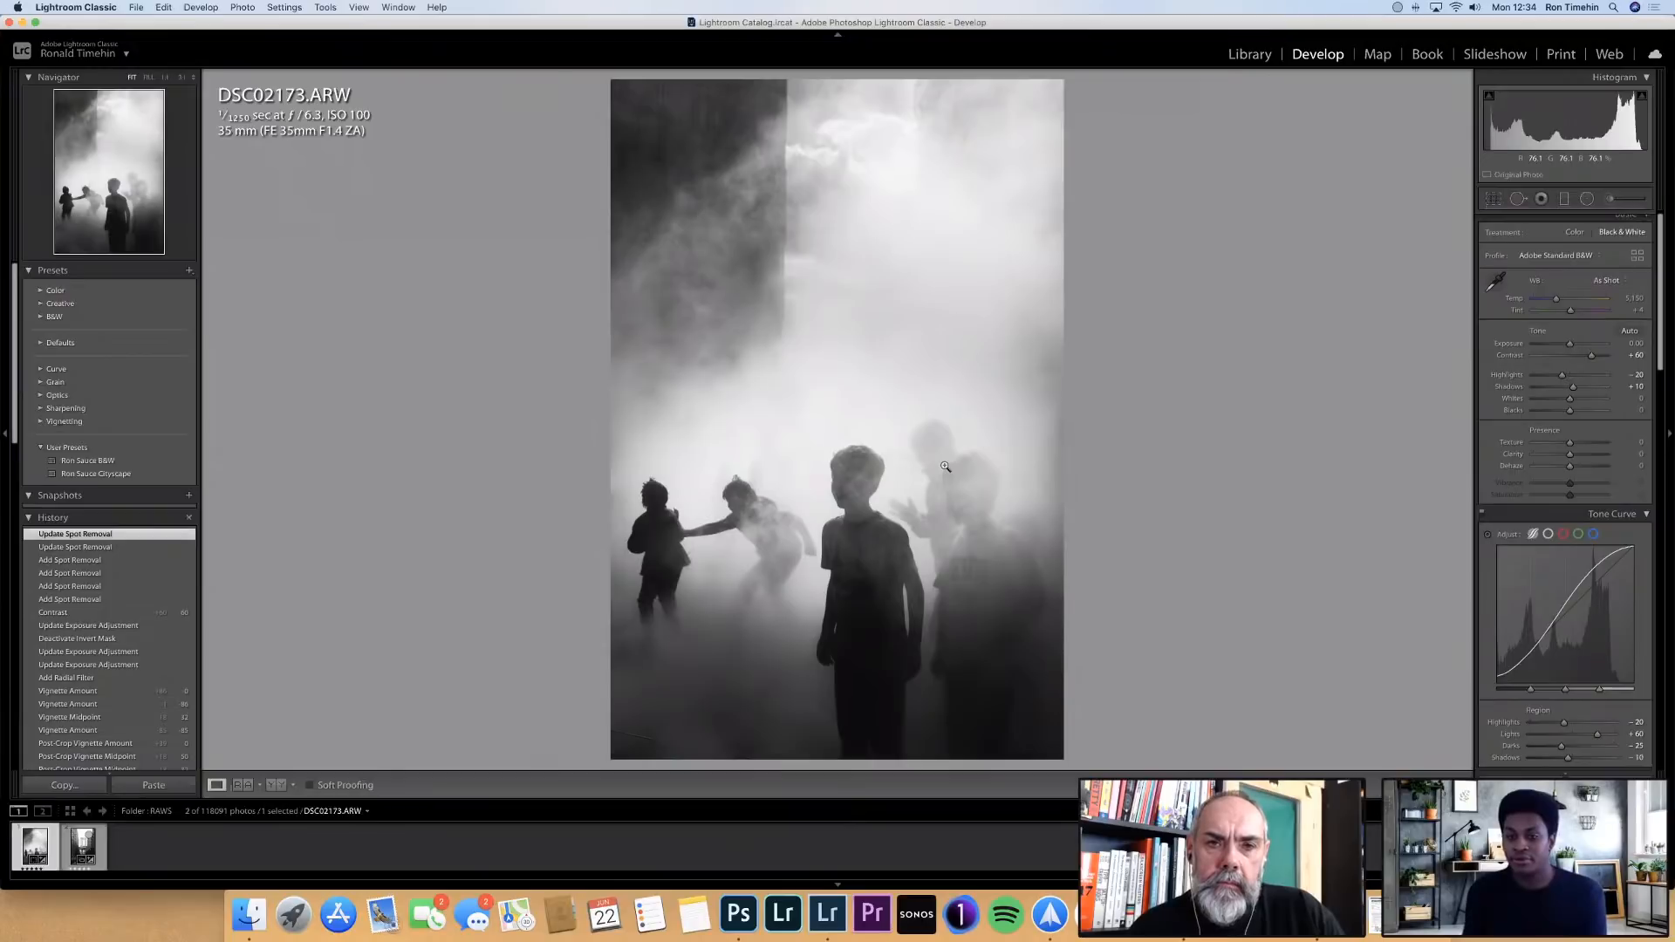
key("super+e")
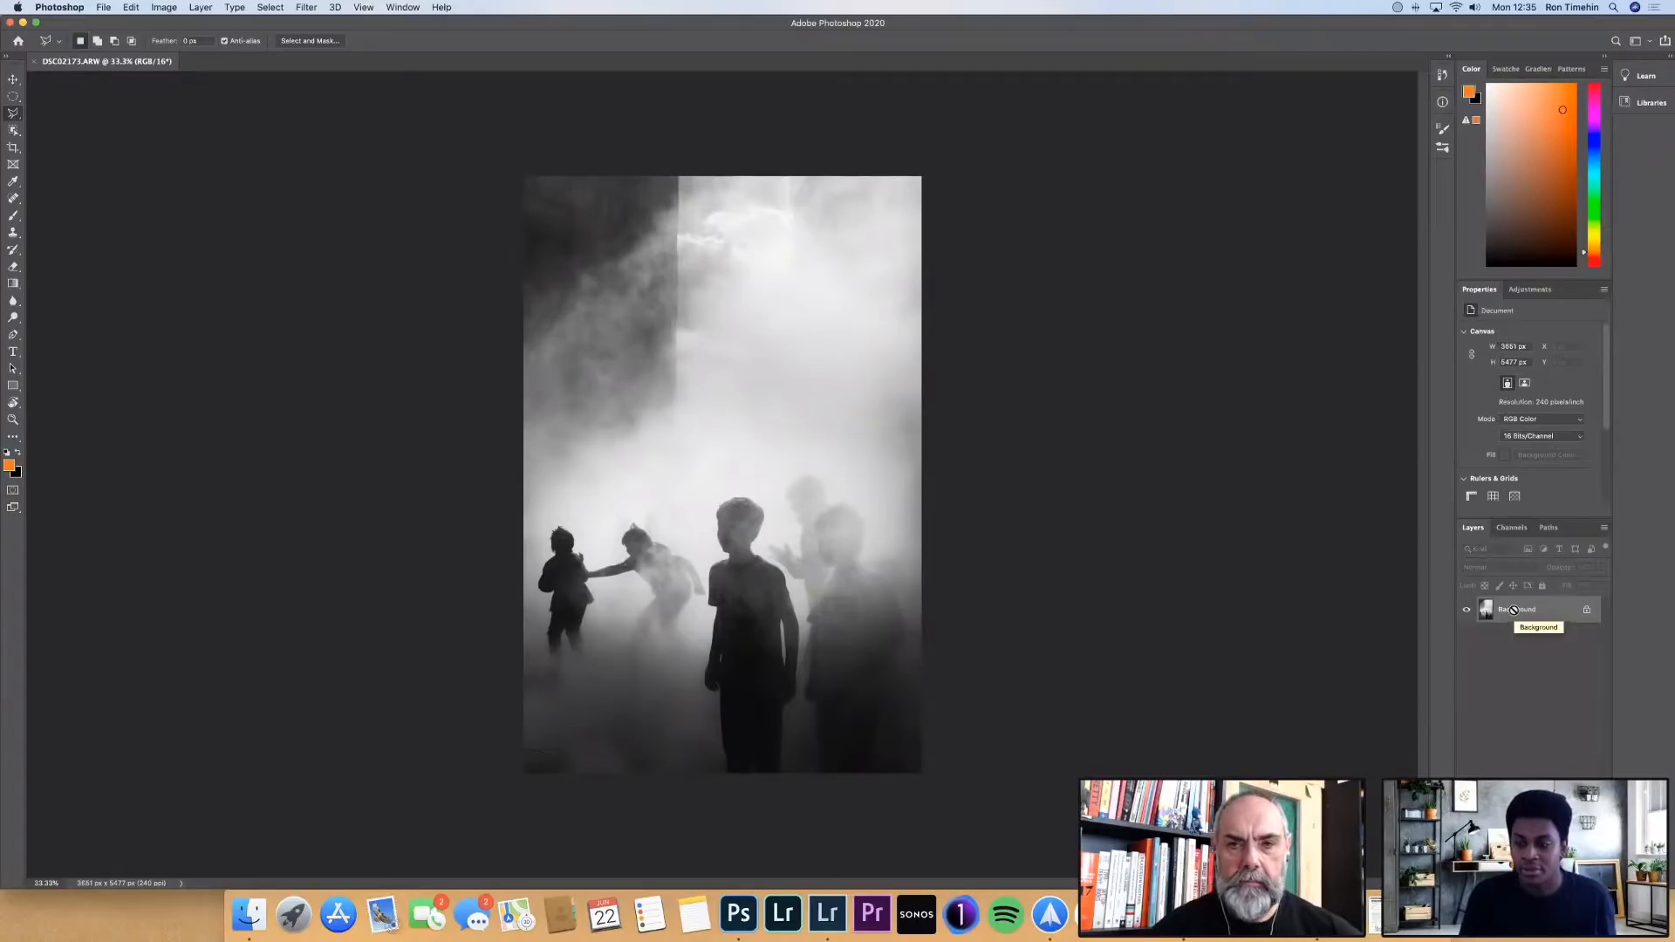
Duplicate the Background layer and apply Auto Contrast to the copy
key("super+j")
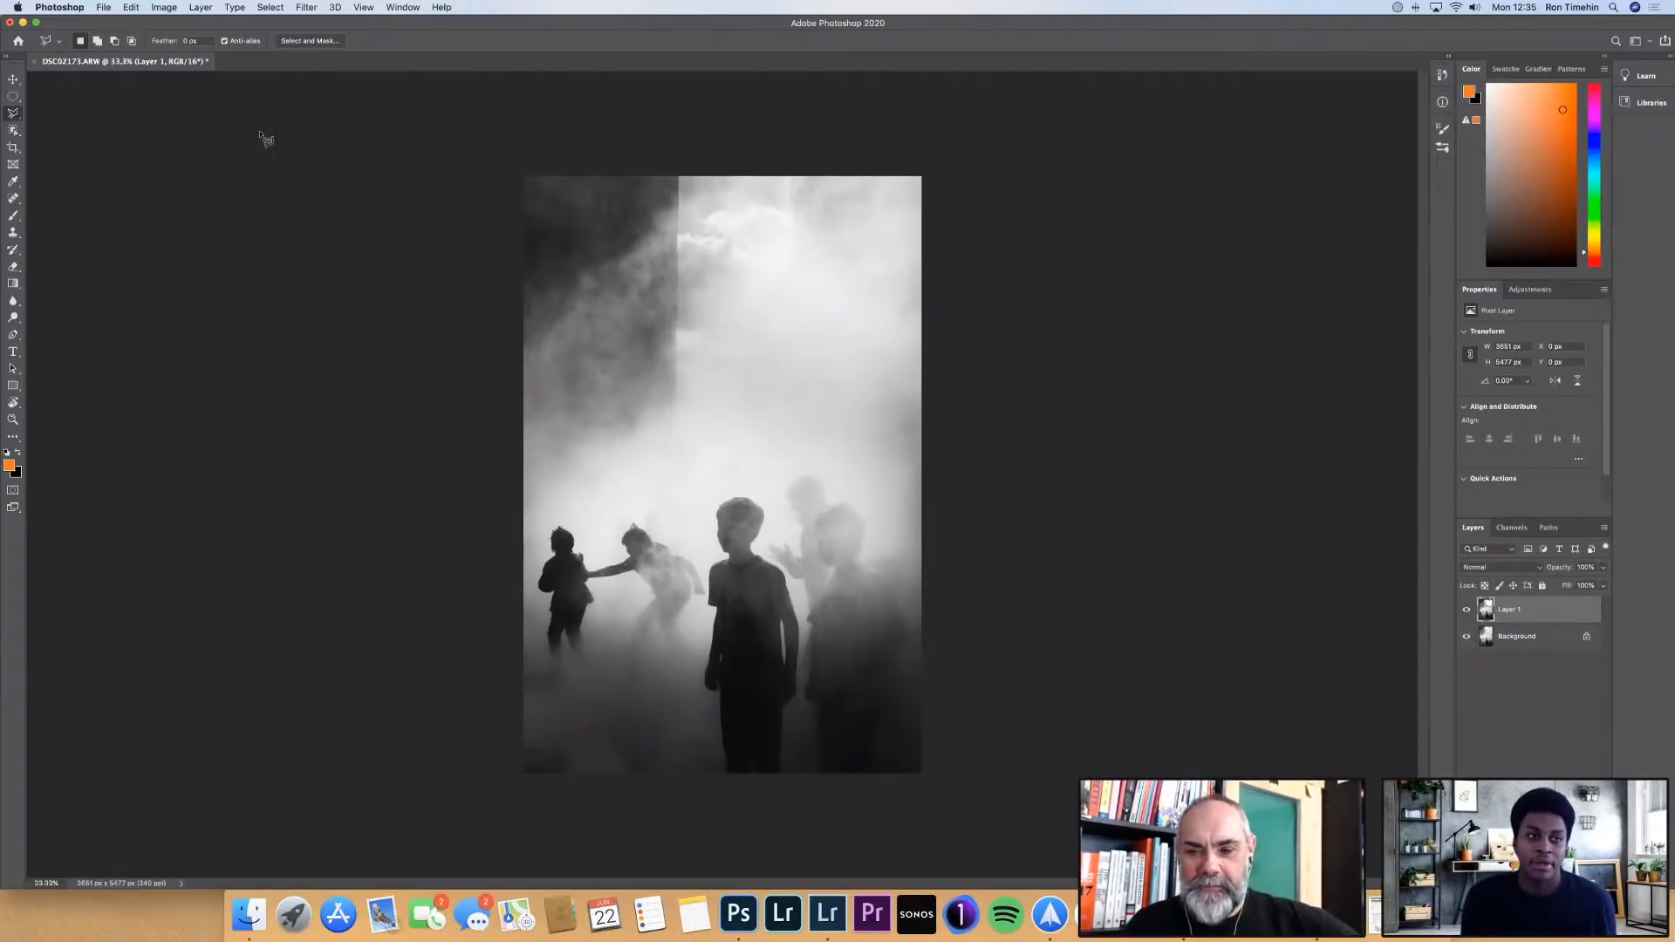
left_click(164, 8)
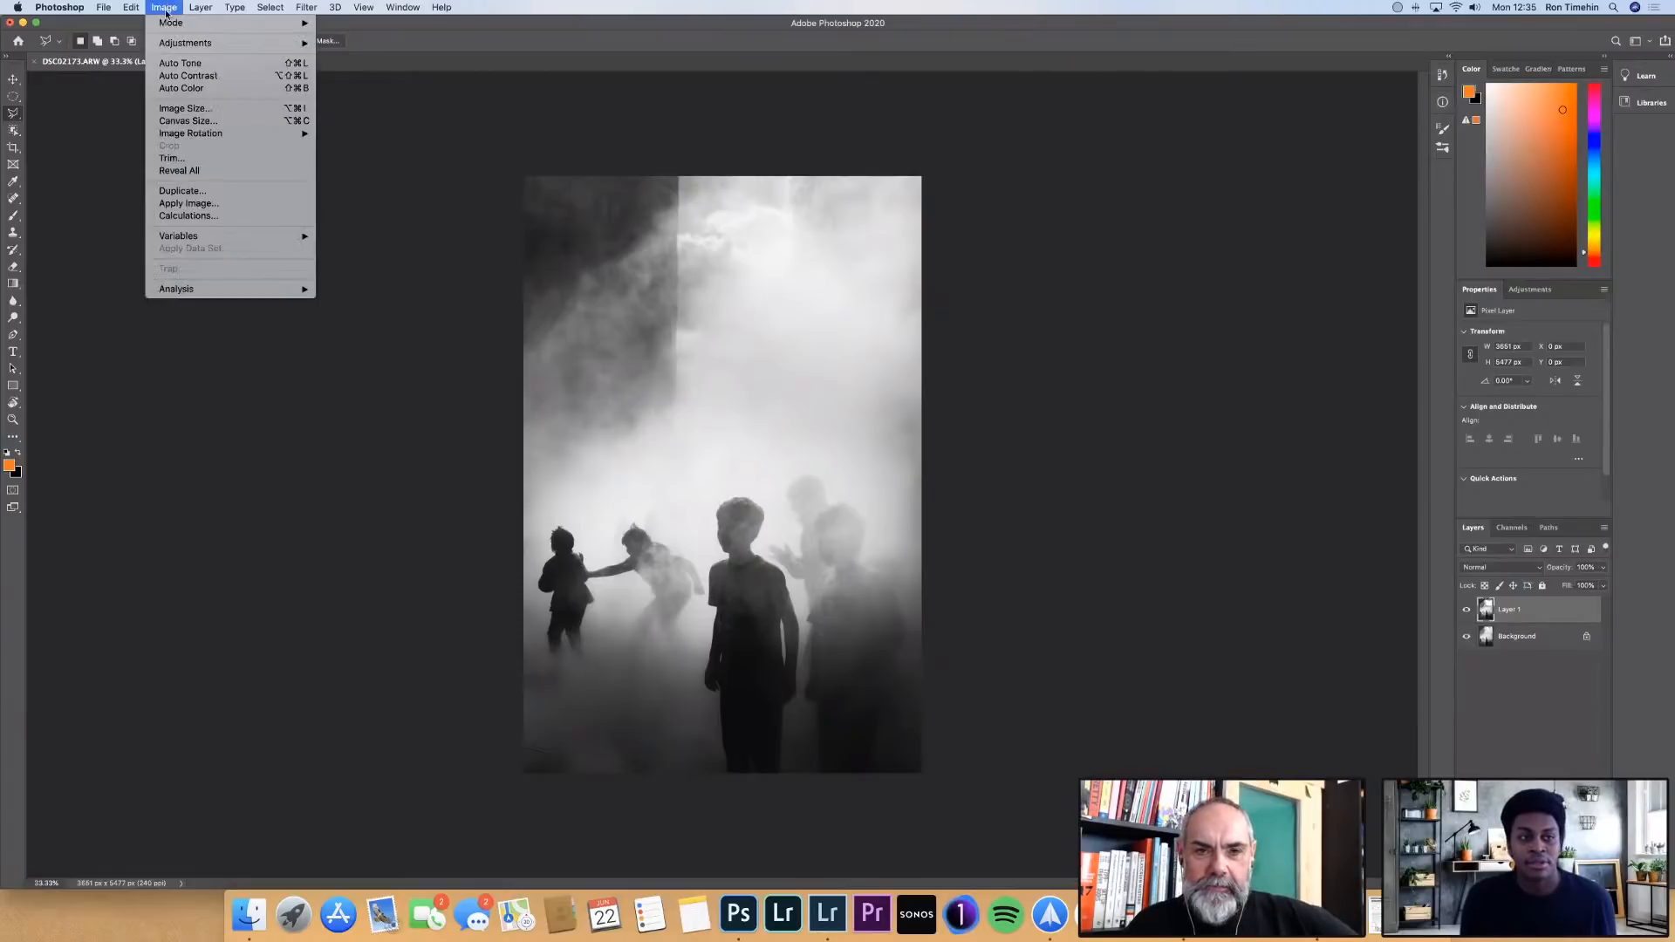
left_click(217, 76)
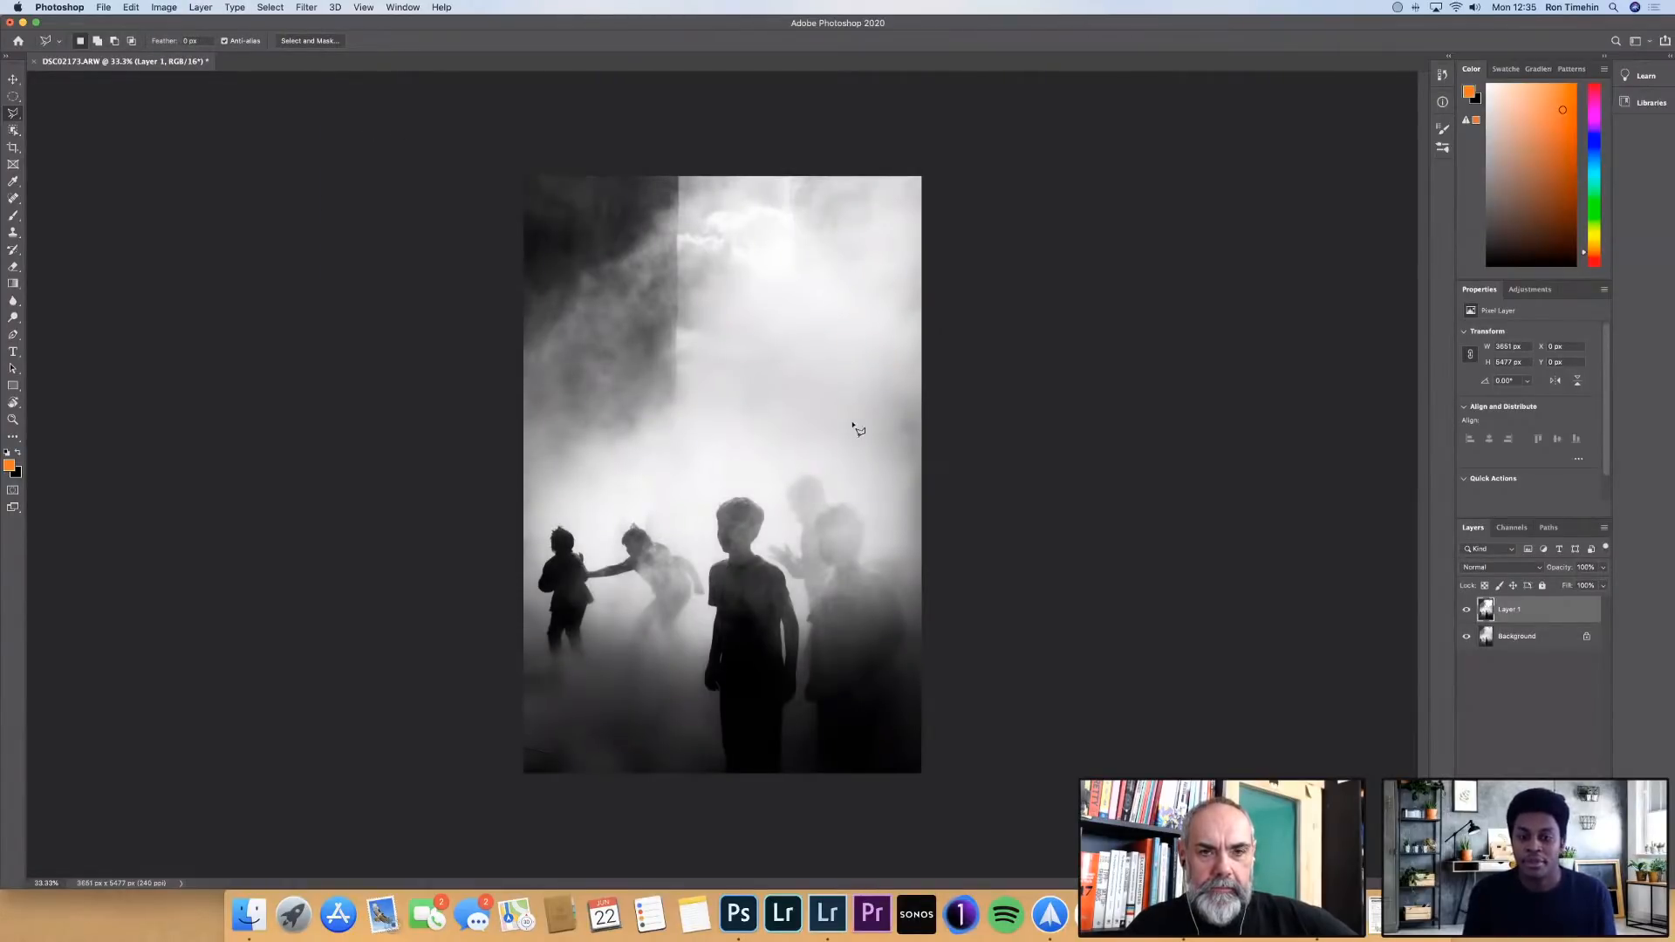
Compare the Auto Contrast result with the original by hiding and showing the duplicated layer twice
left_click(1467, 610)
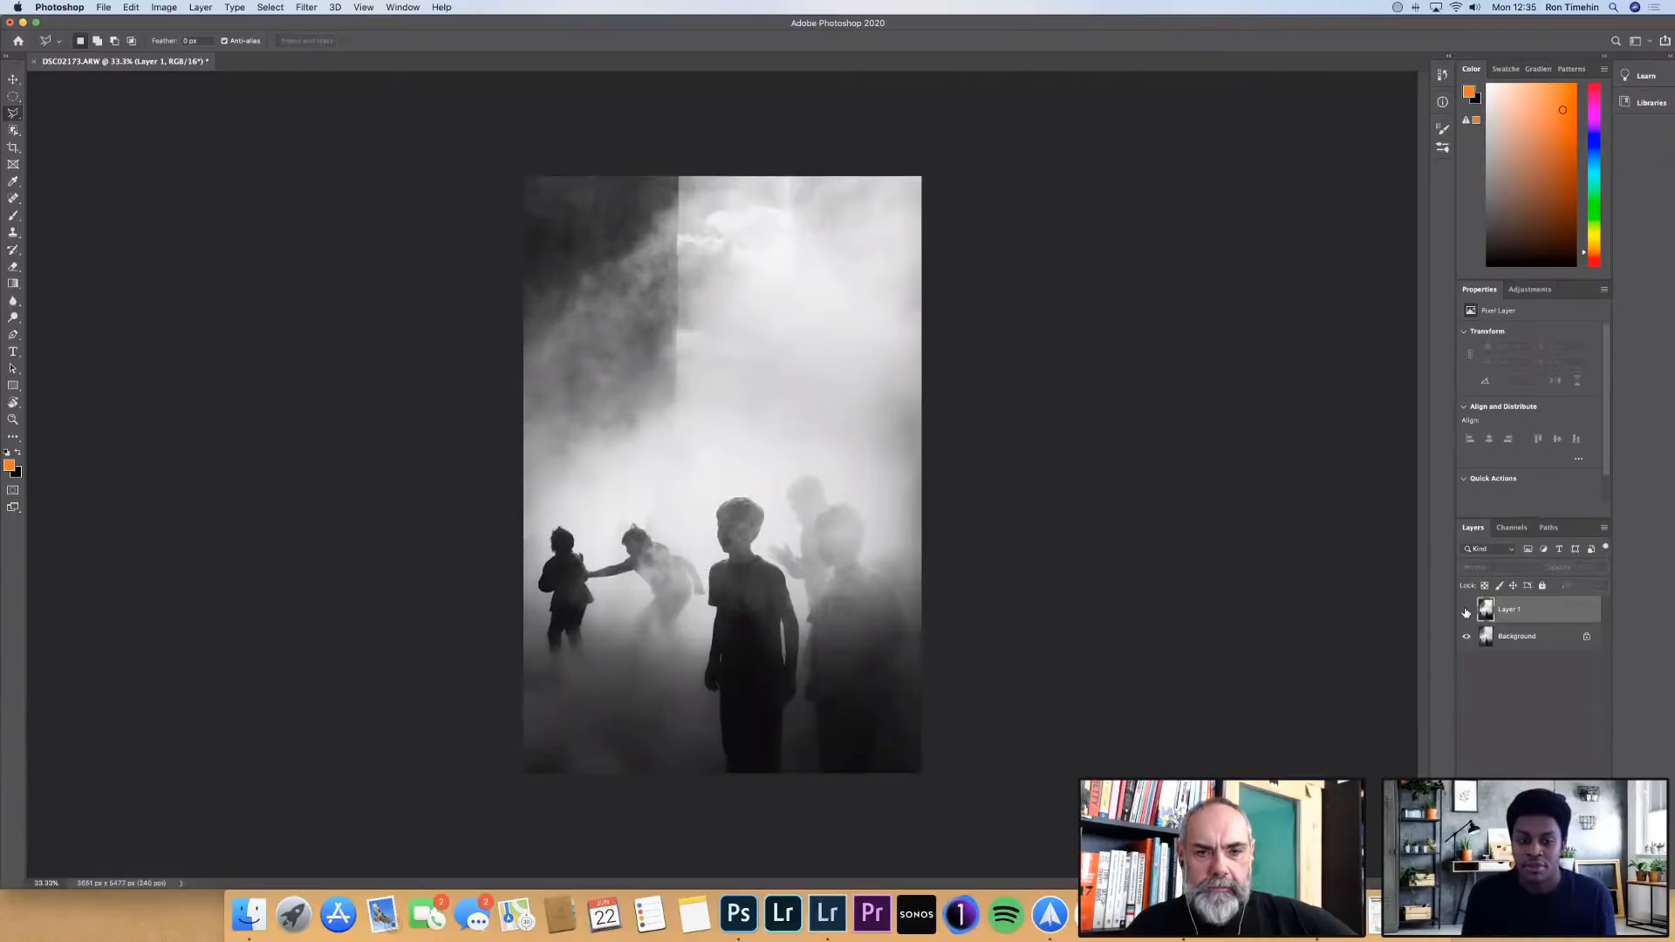
left_click(1467, 610)
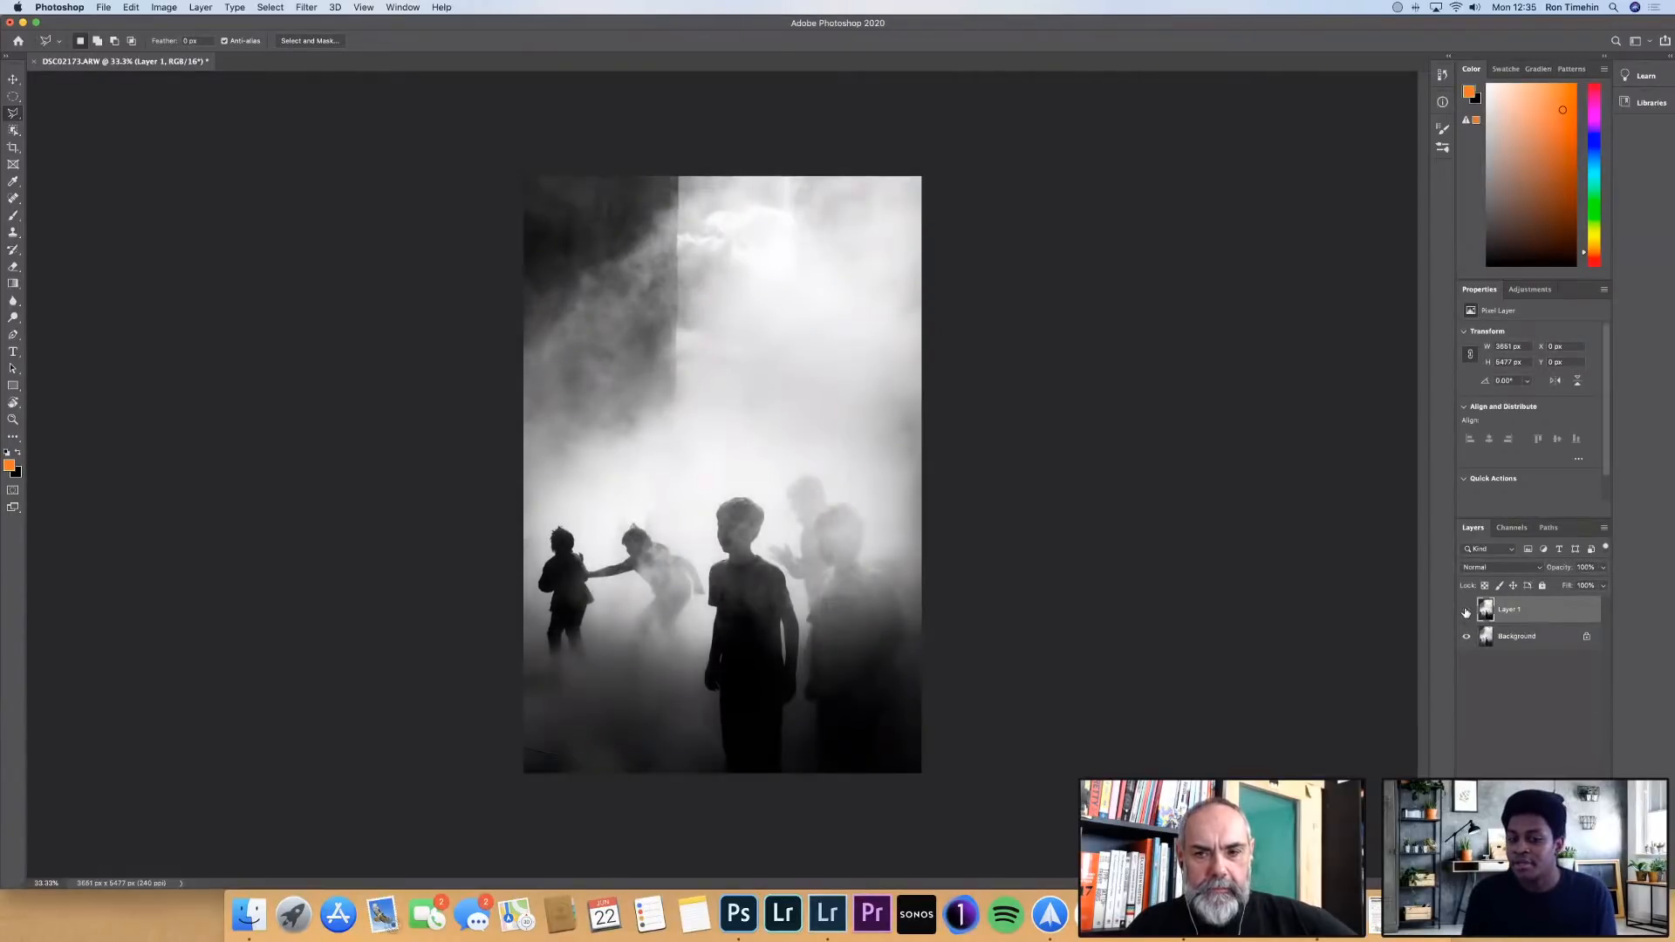
left_click(1466, 611)
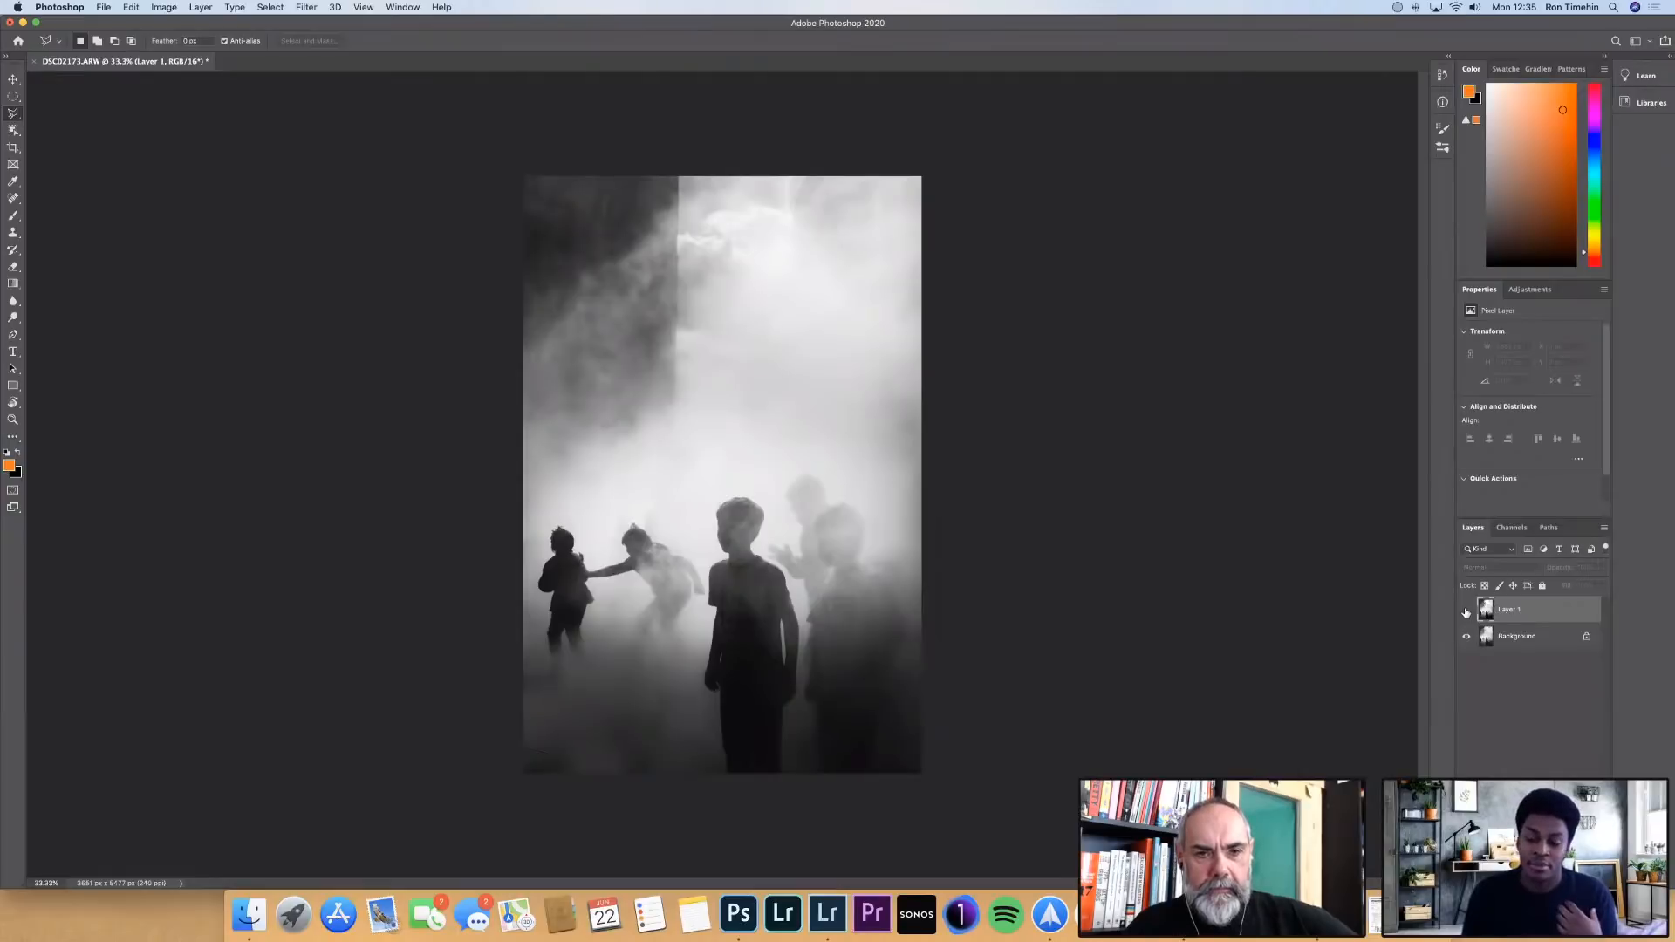
left_click(1466, 611)
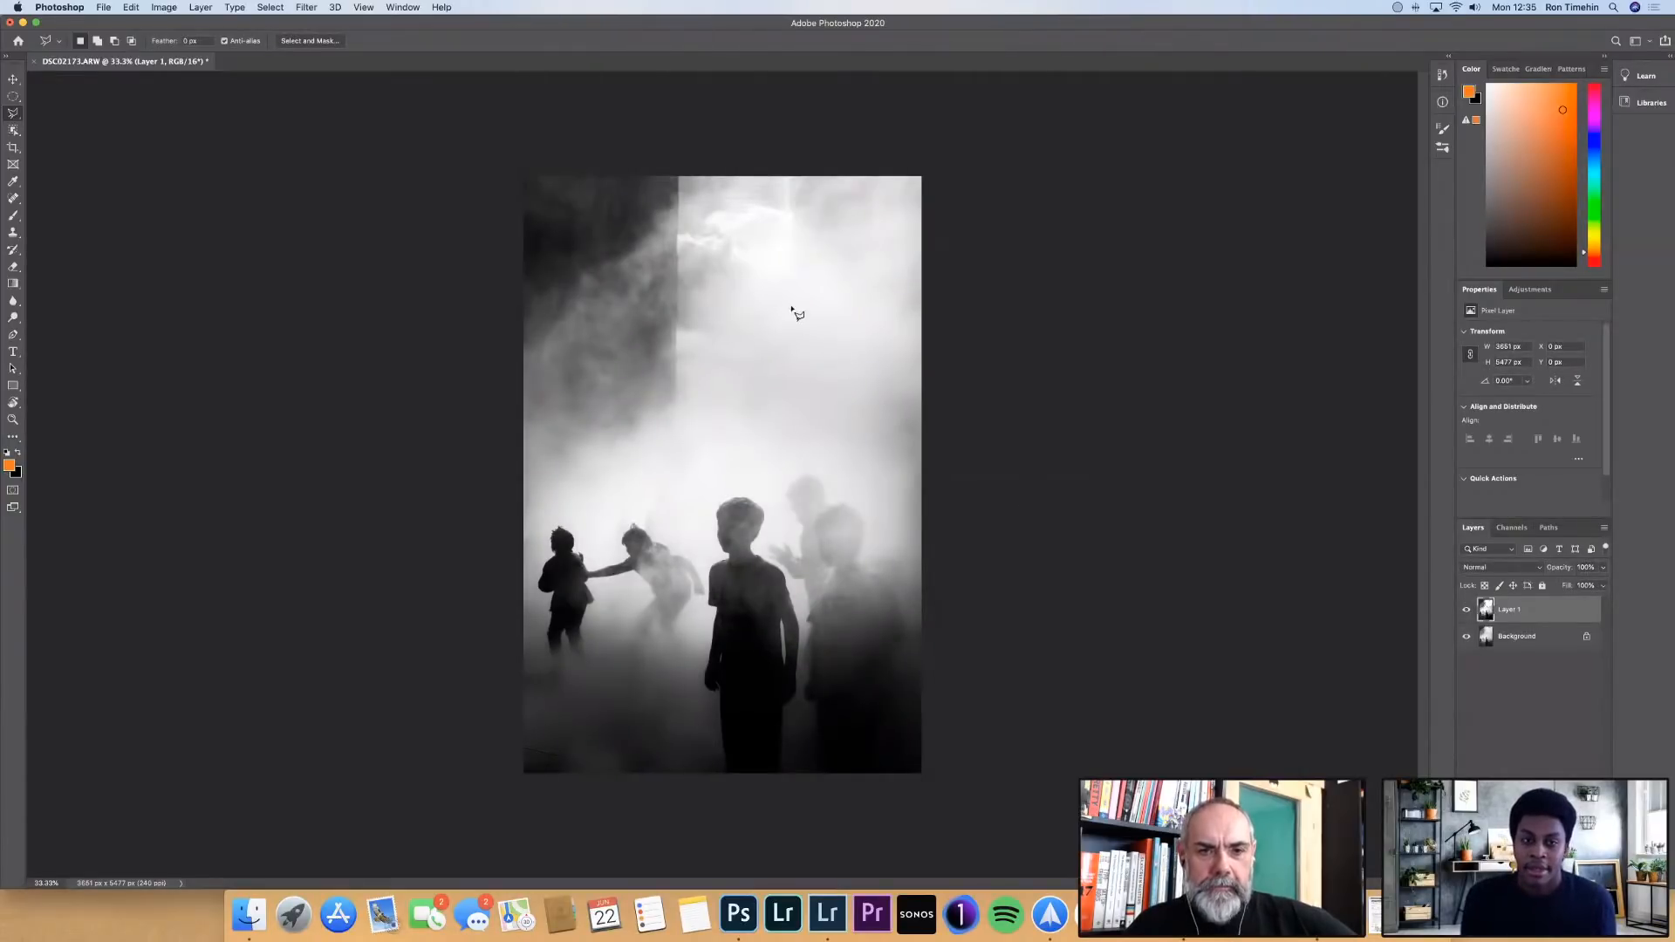
left_click(684, 178)
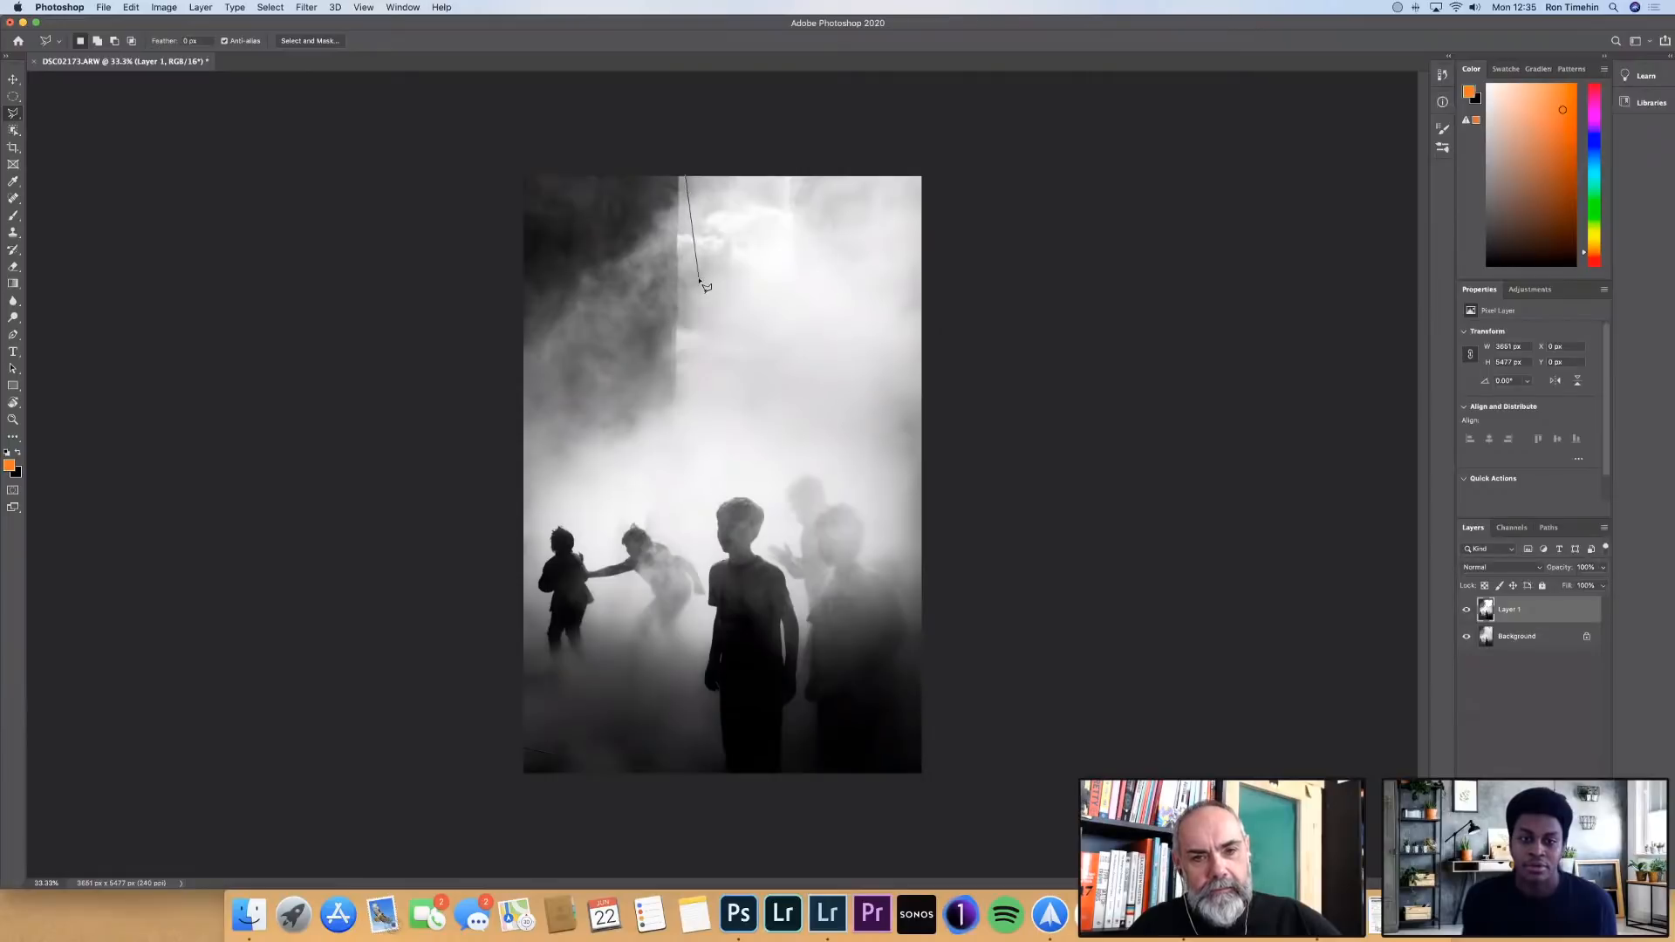
key("Escape")
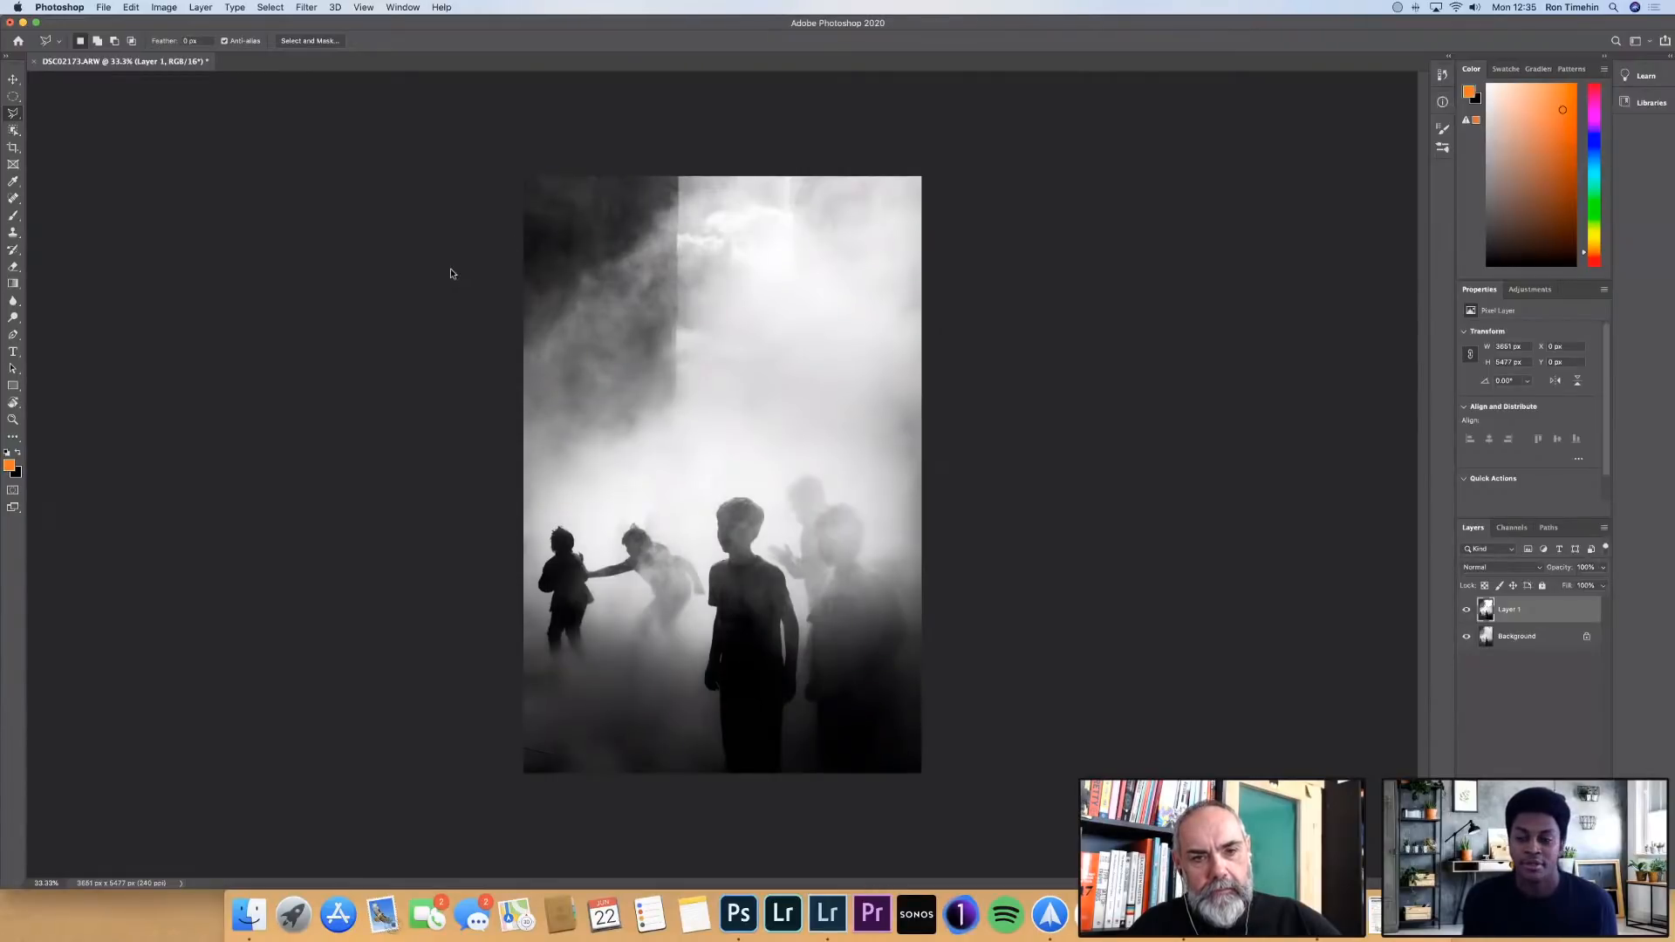
left_click(12, 116)
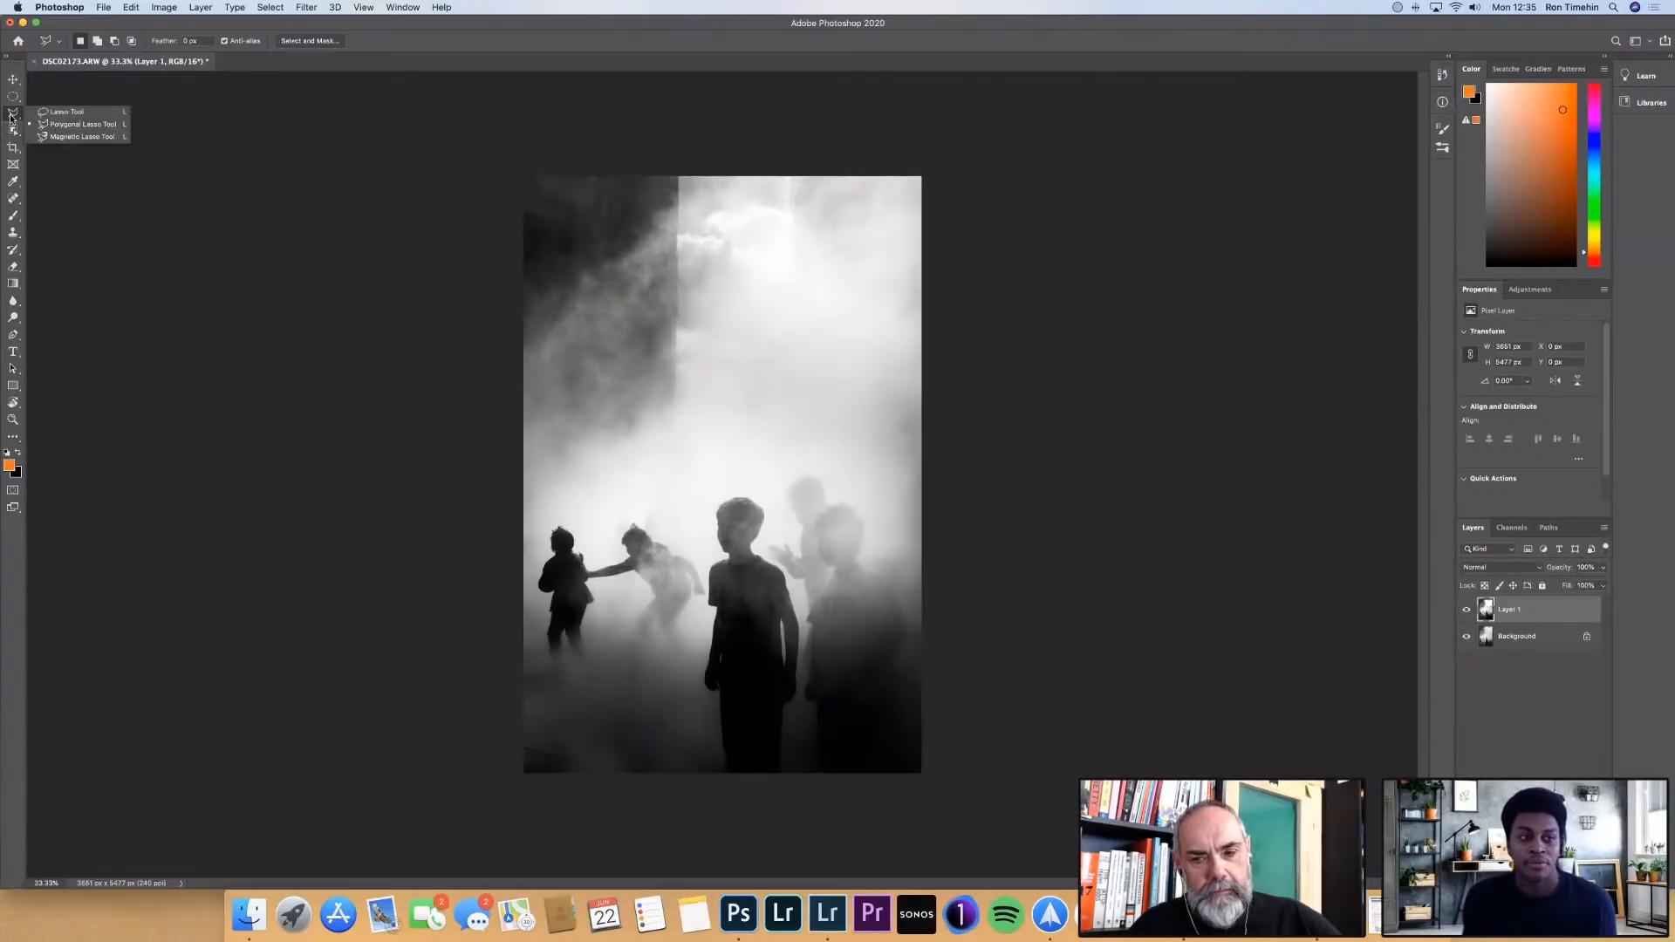
left_click(66, 111)
mouse_move(738, 274)
left_mouse_down()
mouse_move(685, 353)
mouse_move(804, 297)
left_mouse_up()
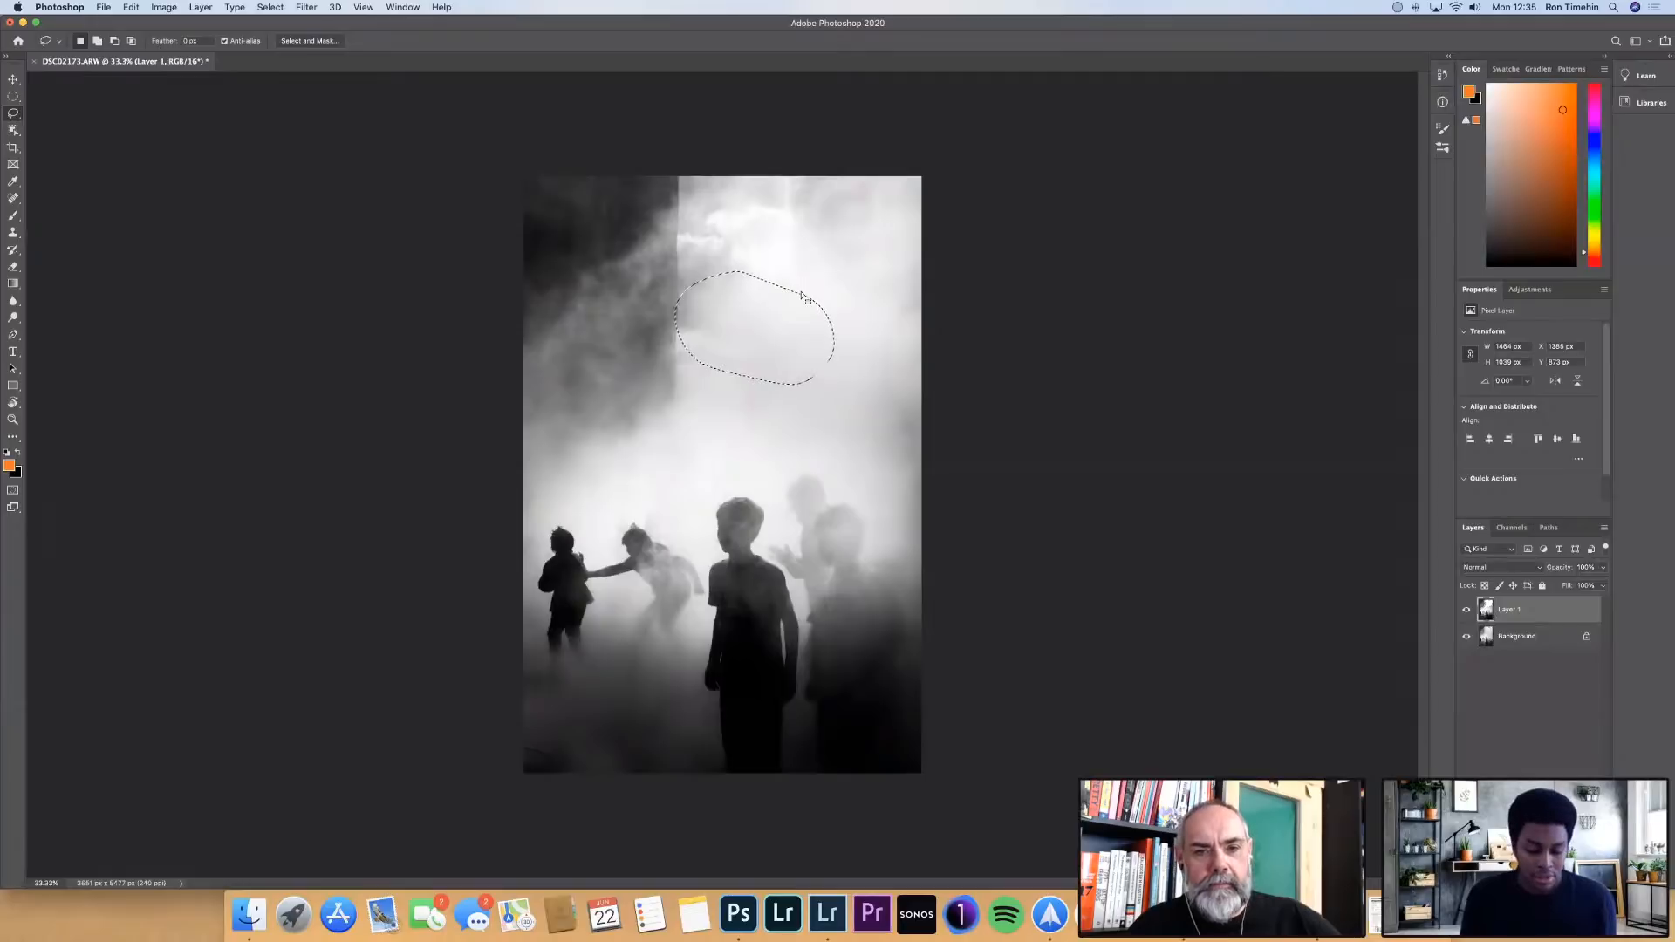
key("super+d")
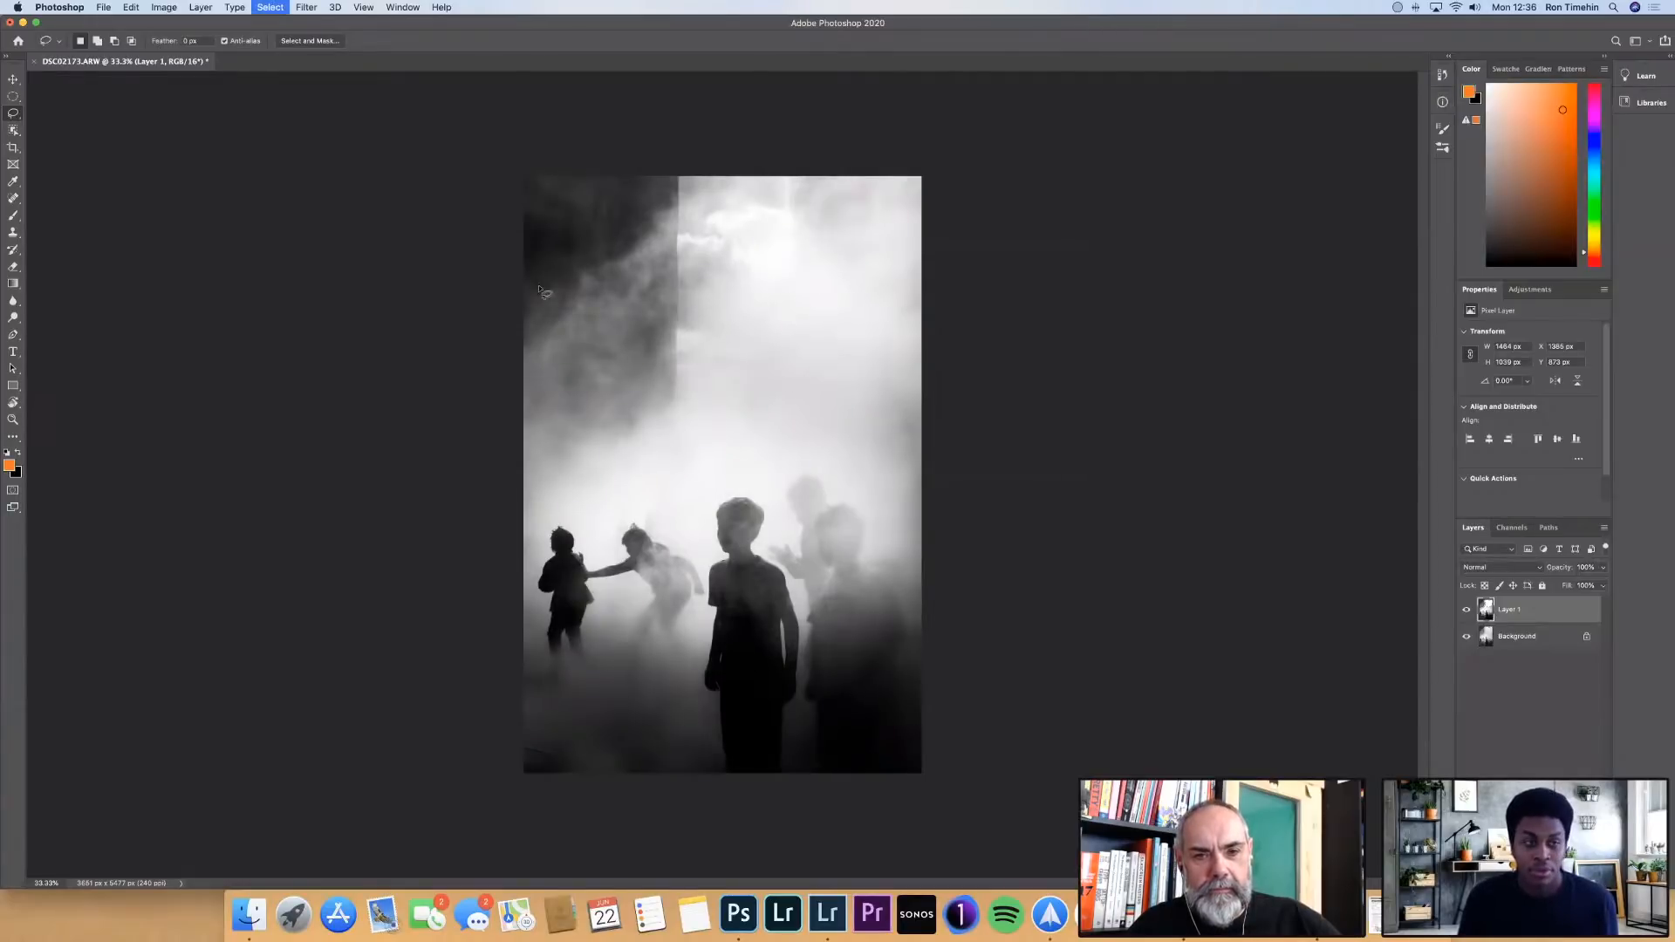
Outline the dark block in the photo's upper-left corner as a closed selection with the Polygonal Lasso Tool
left_click(14, 116)
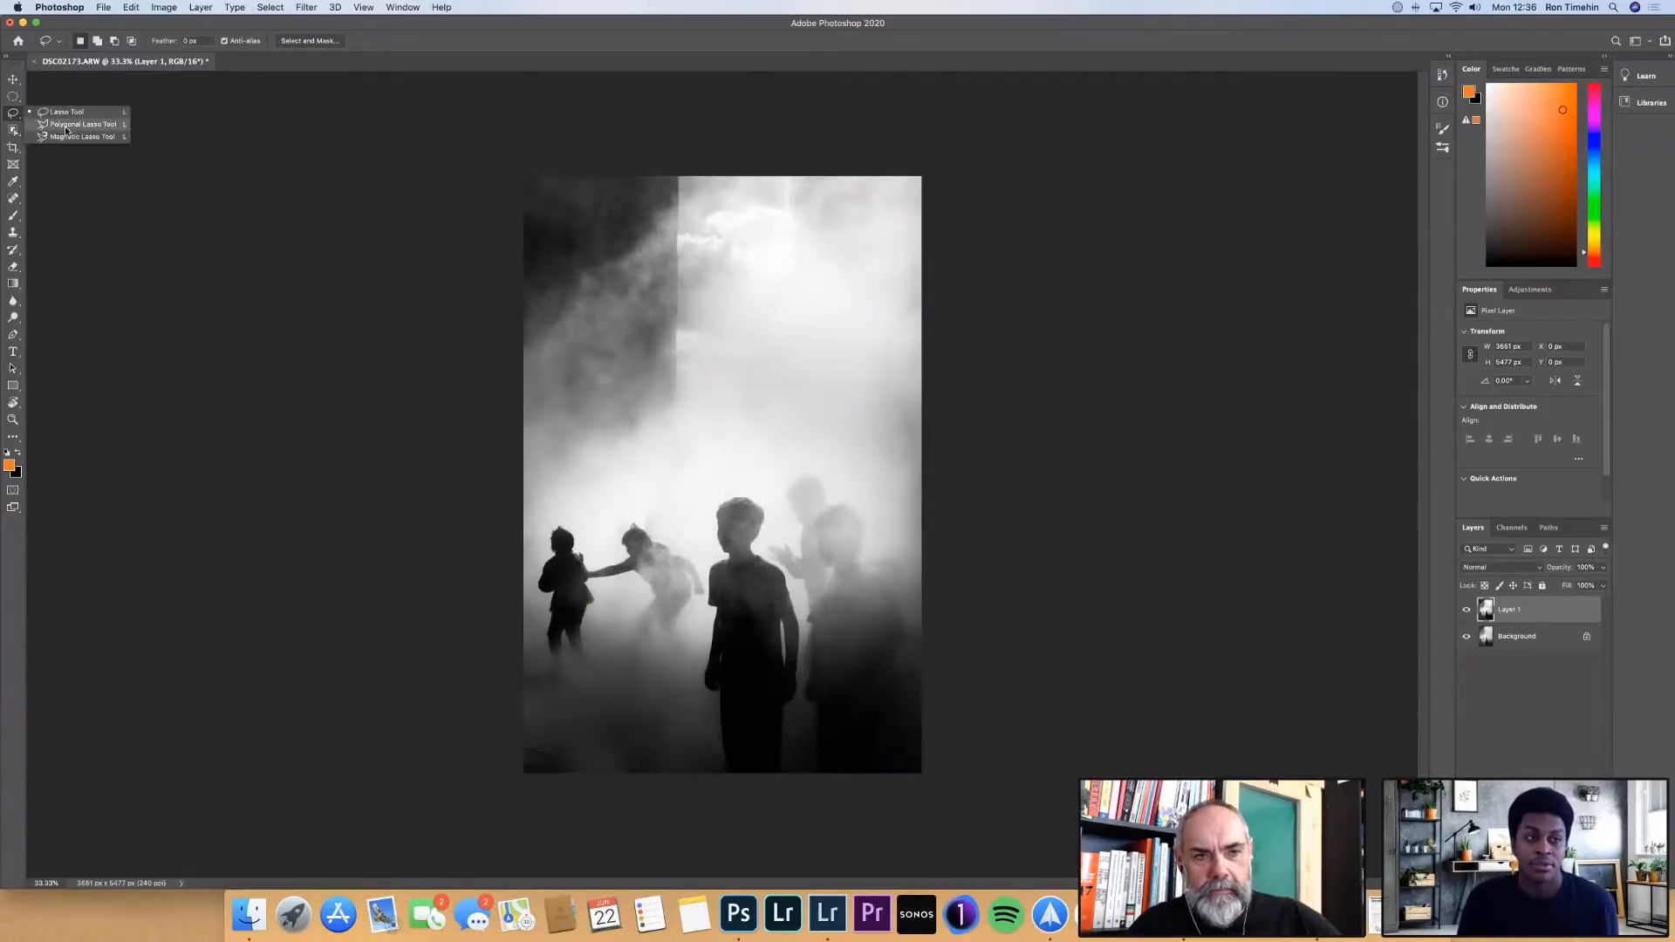
left_click(66, 126)
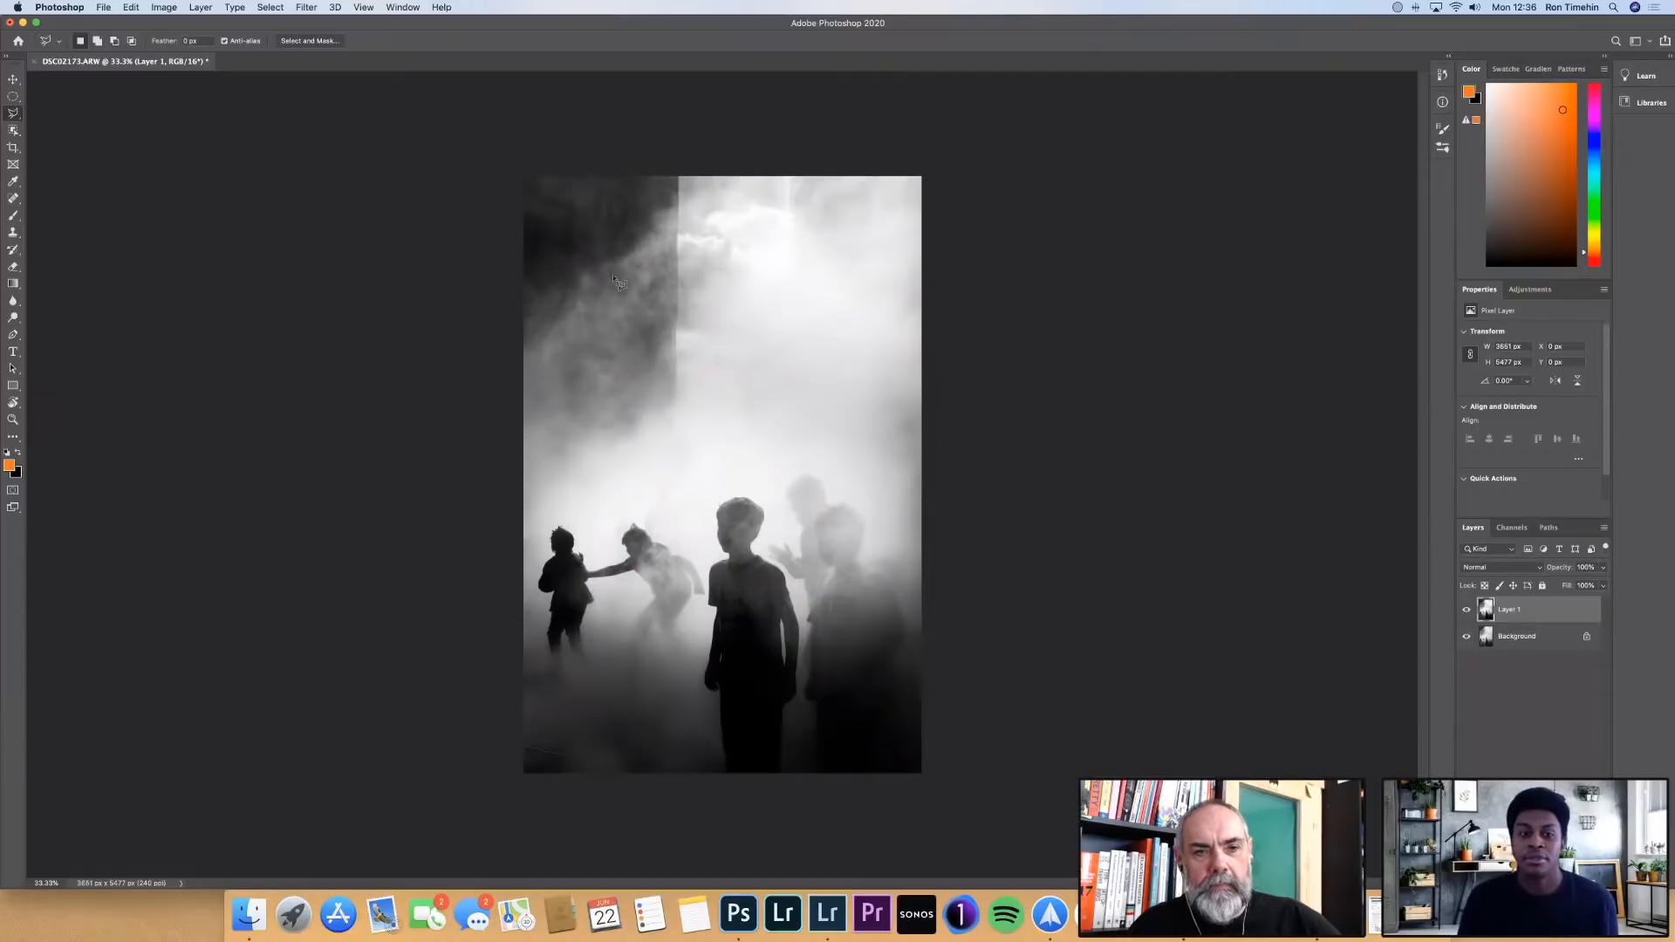
left_click(684, 176)
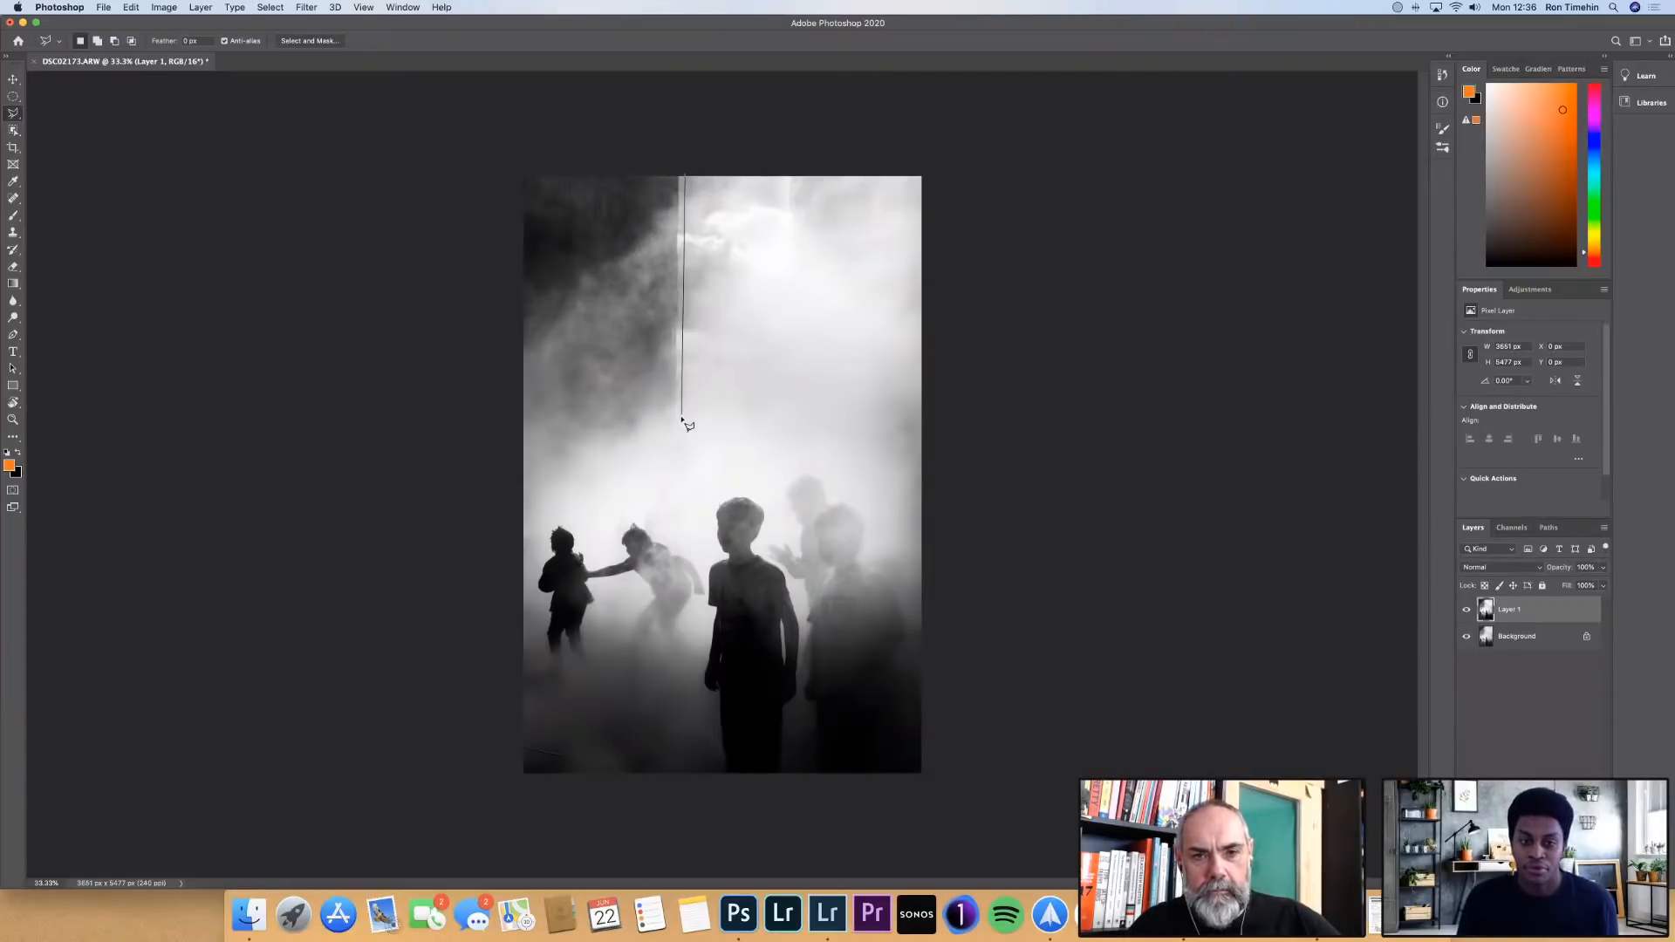
left_click(681, 440)
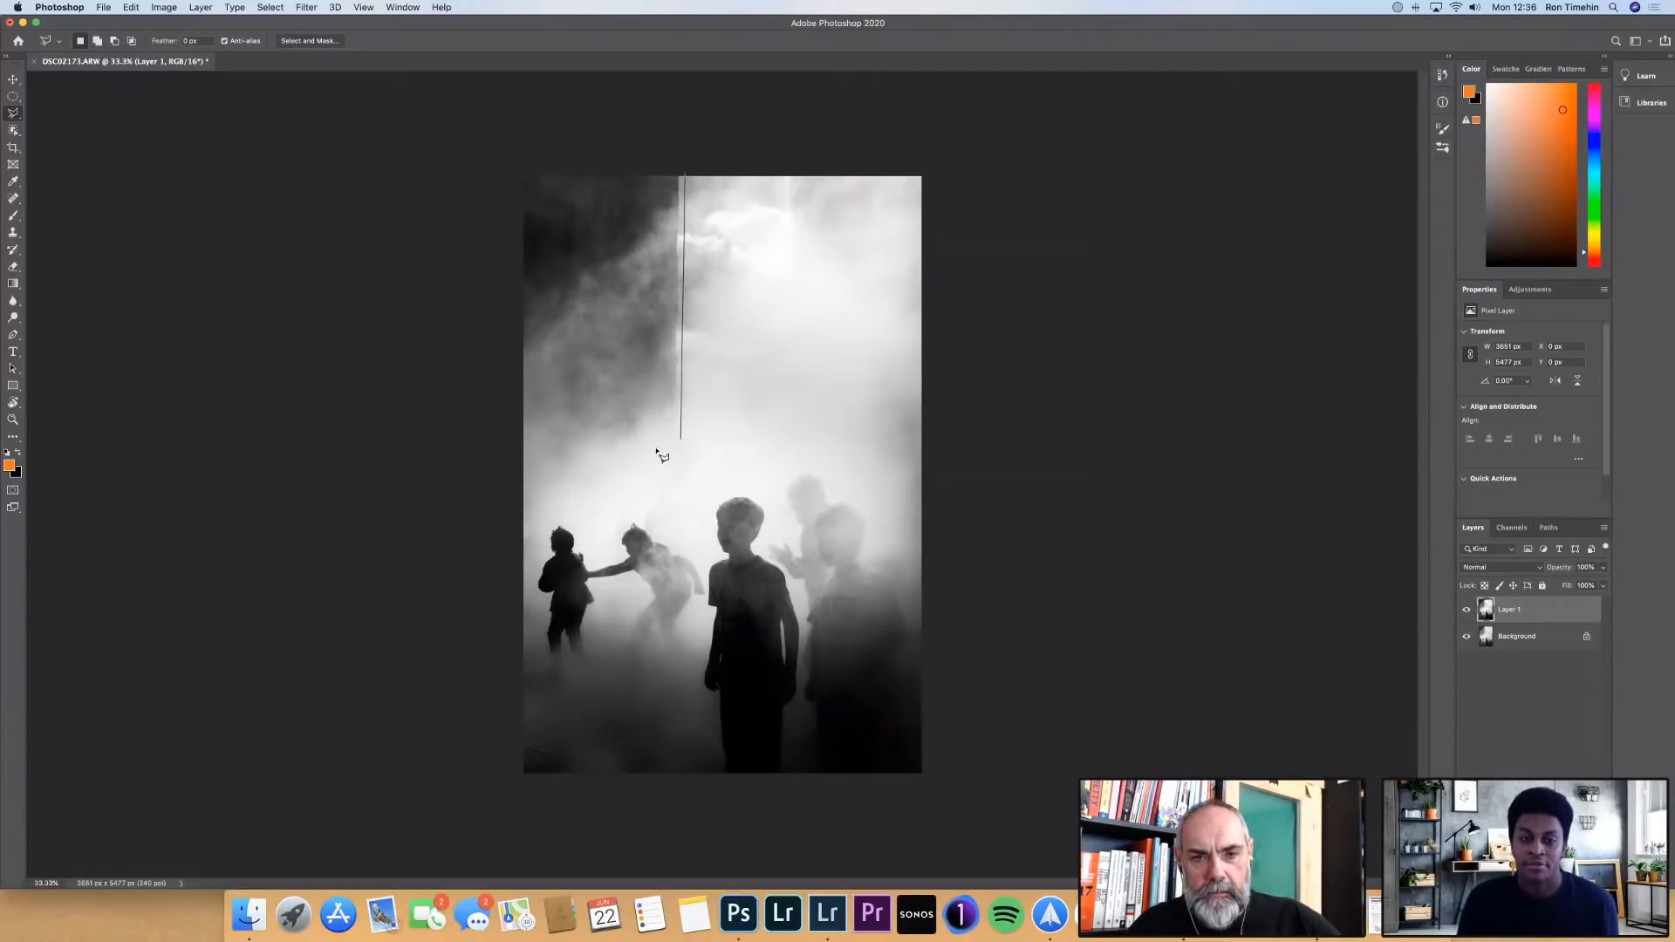
left_click(521, 478)
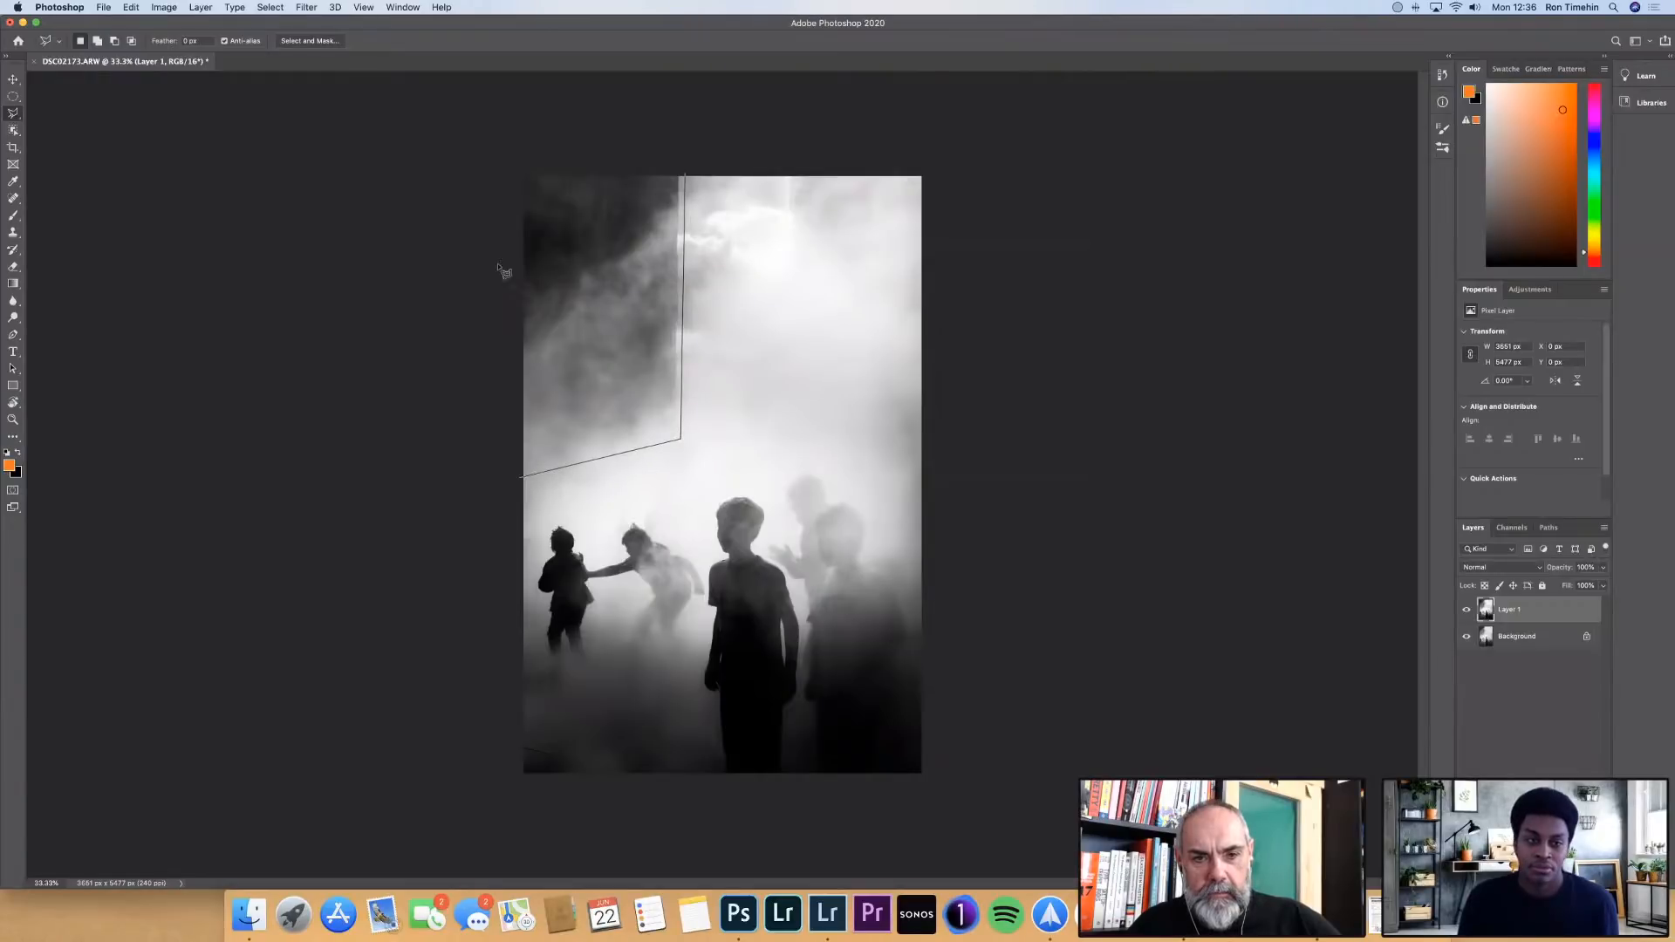
left_click(522, 172)
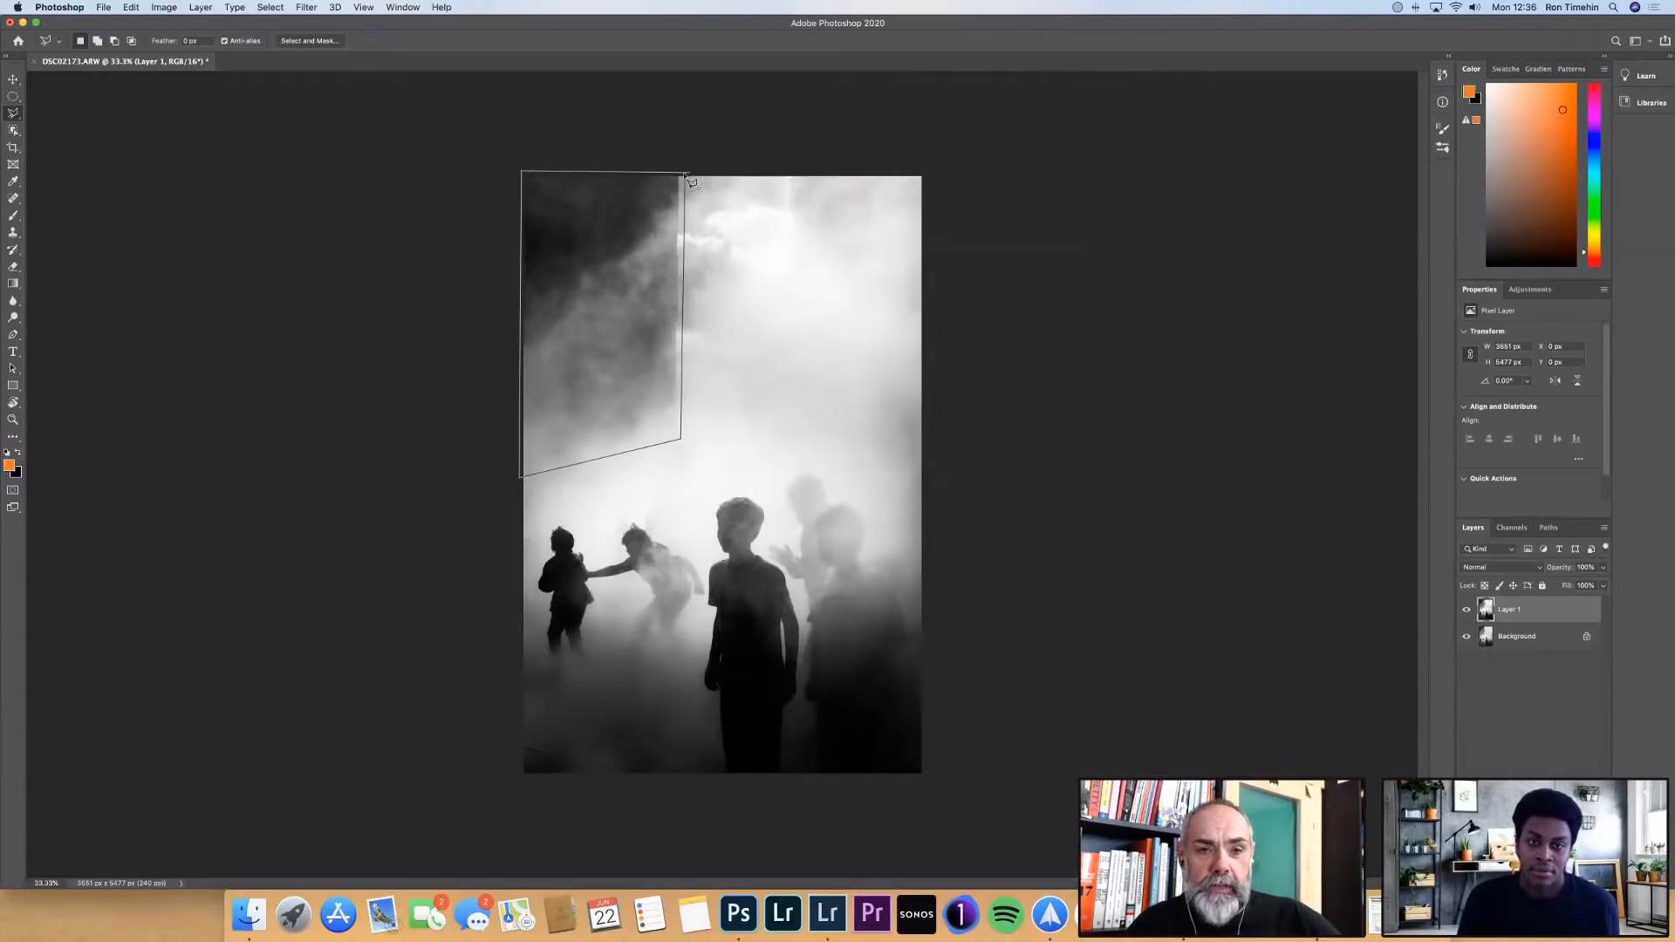
left_click(685, 177)
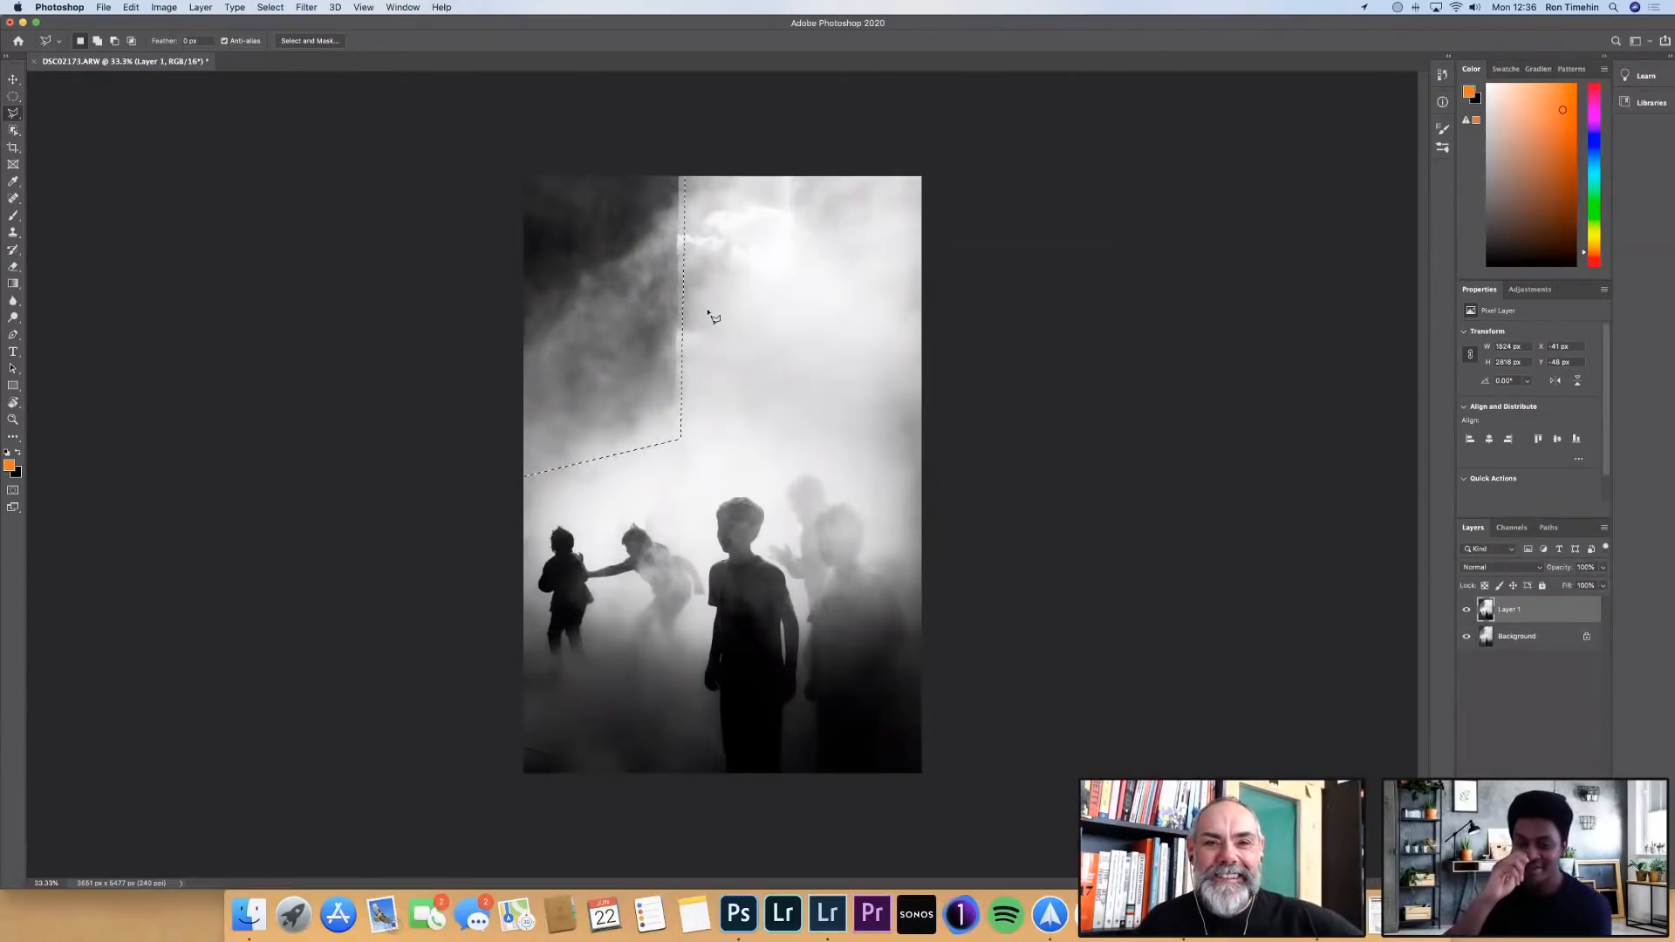
Fill the selected upper-left area using Content-Aware with Color Adaptation, Normal mode and 100% opacity, and deselect it
right_click(670, 328)
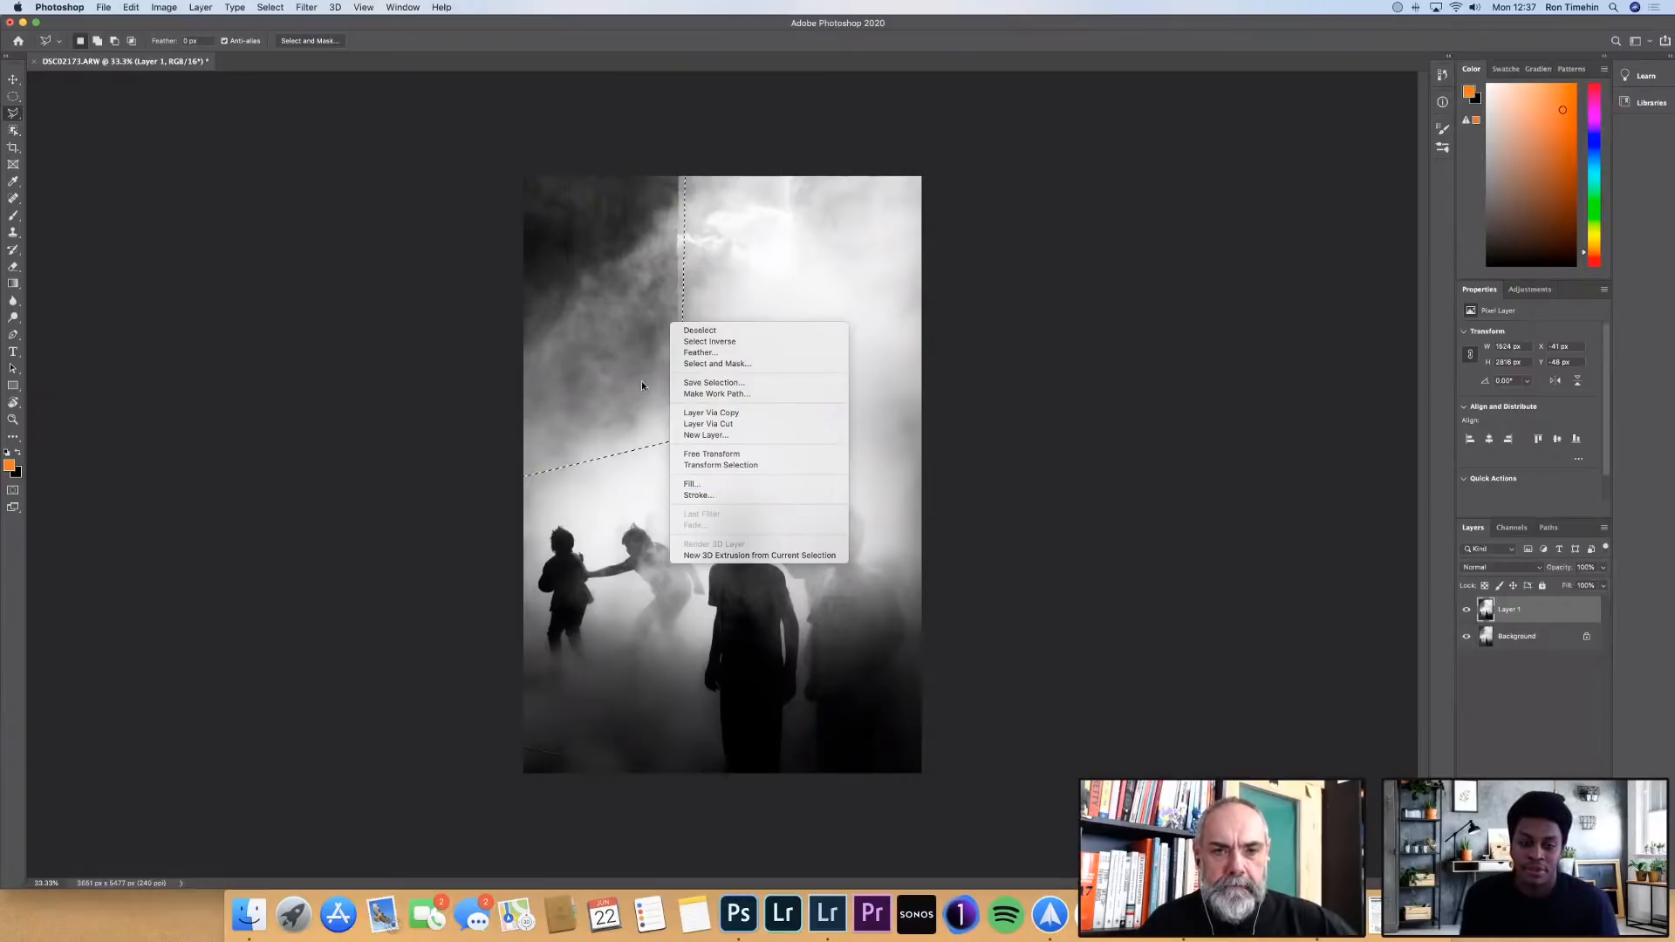
left_click(712, 342)
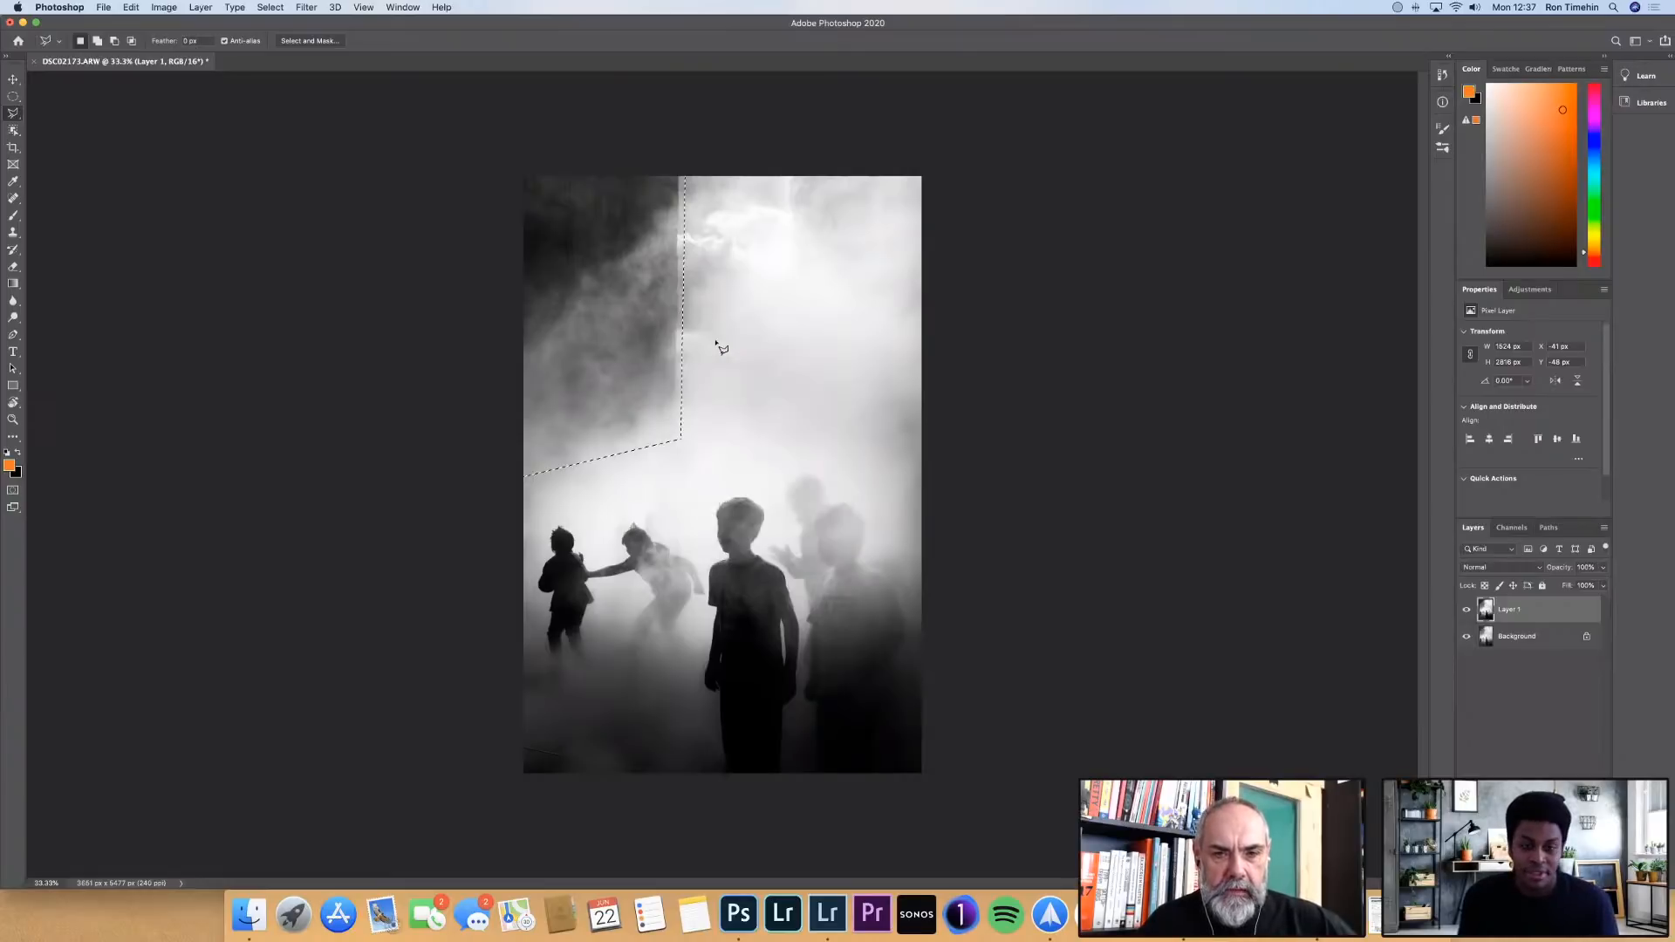
right_click(647, 349)
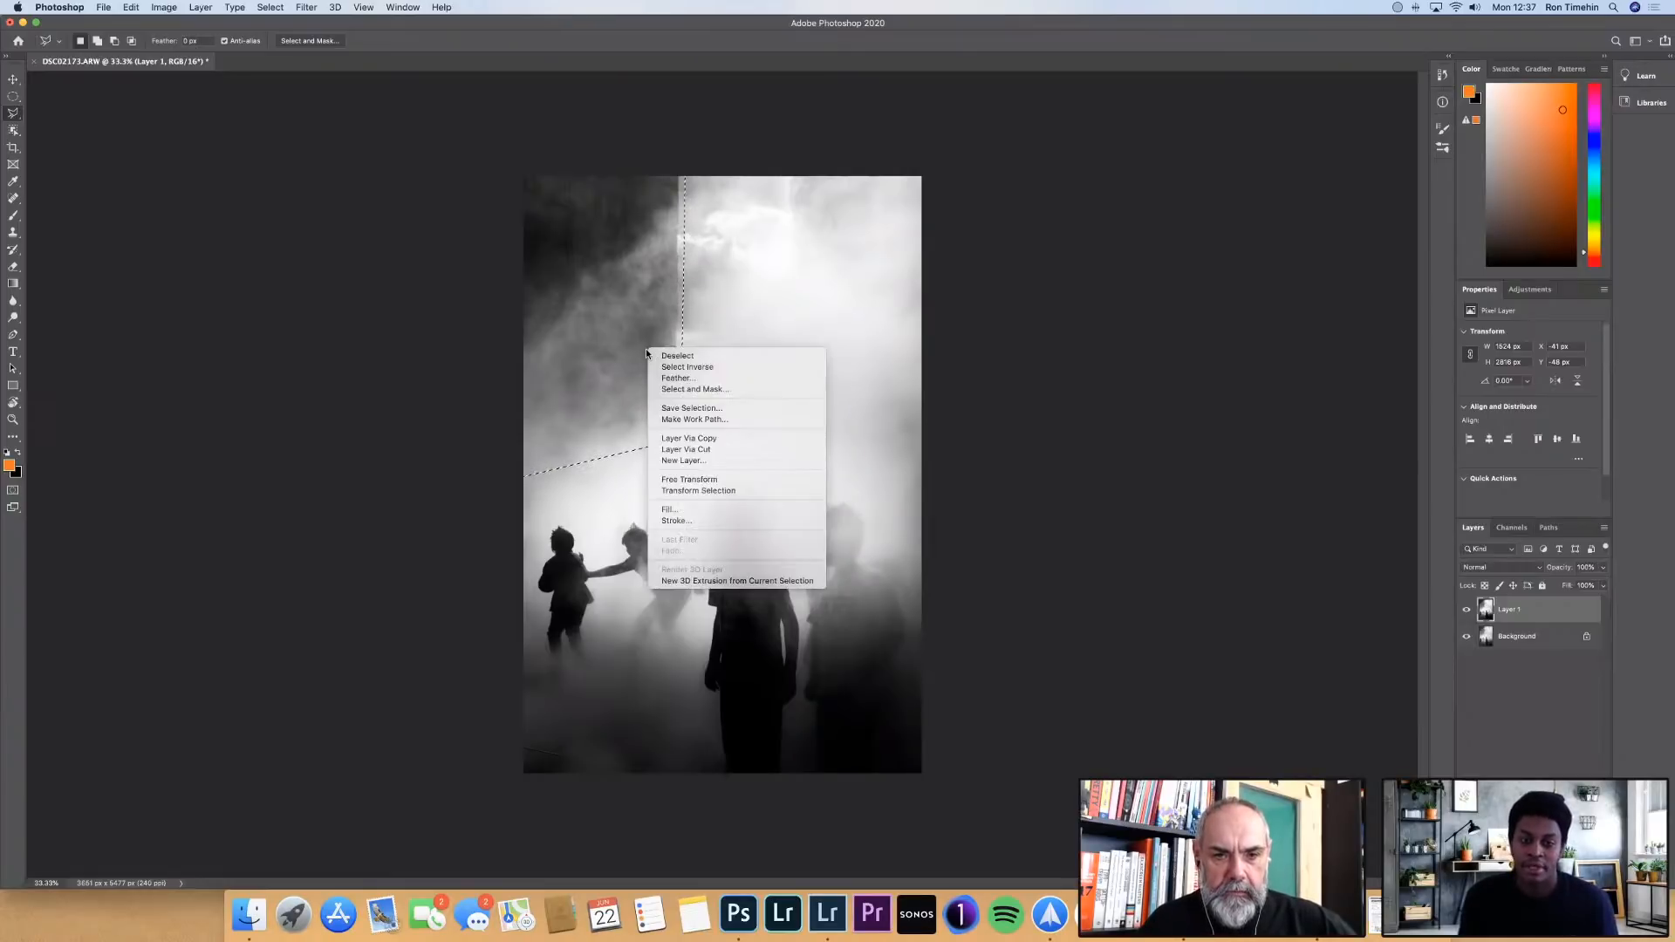
left_click(738, 512)
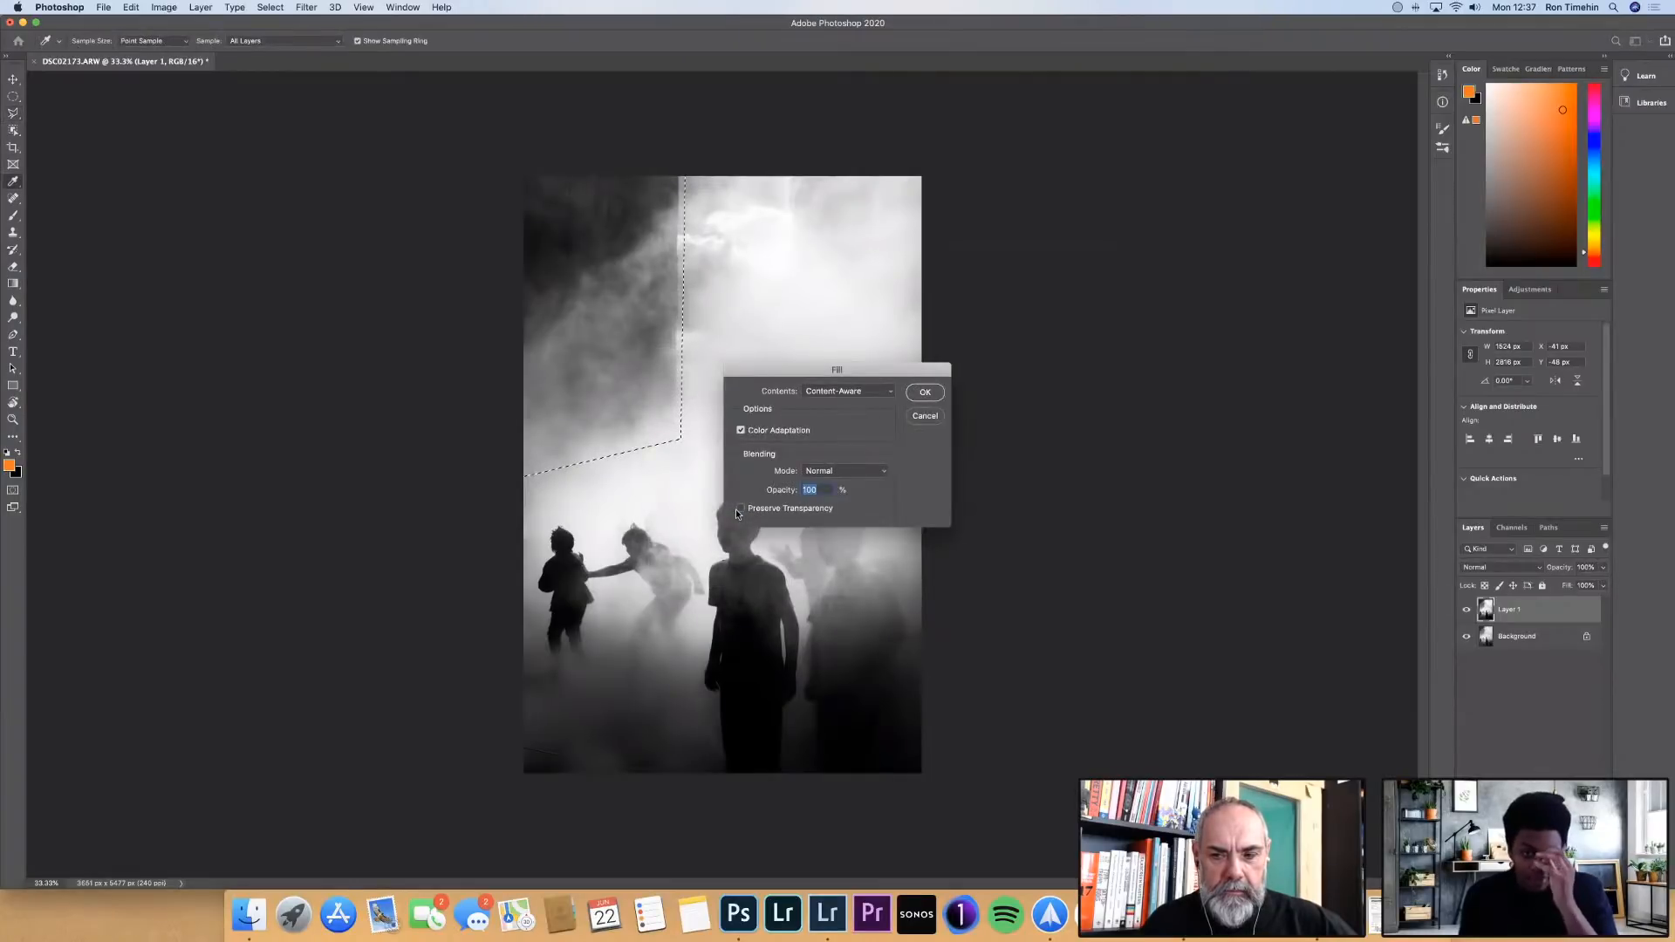
left_click(878, 390)
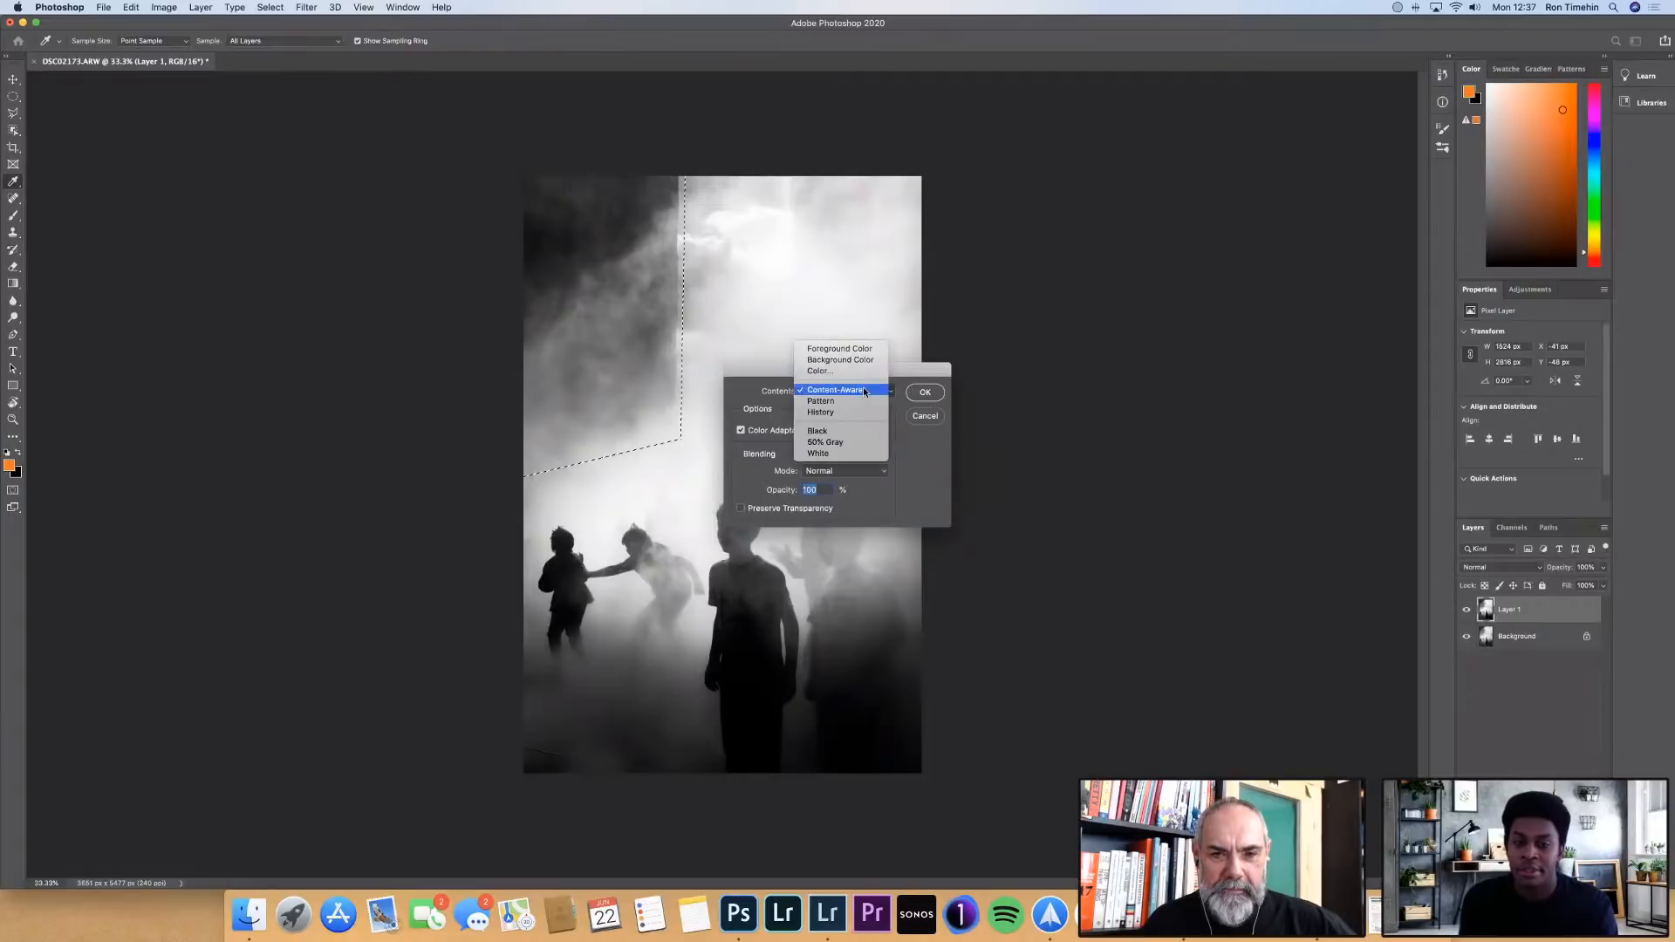
left_click(863, 389)
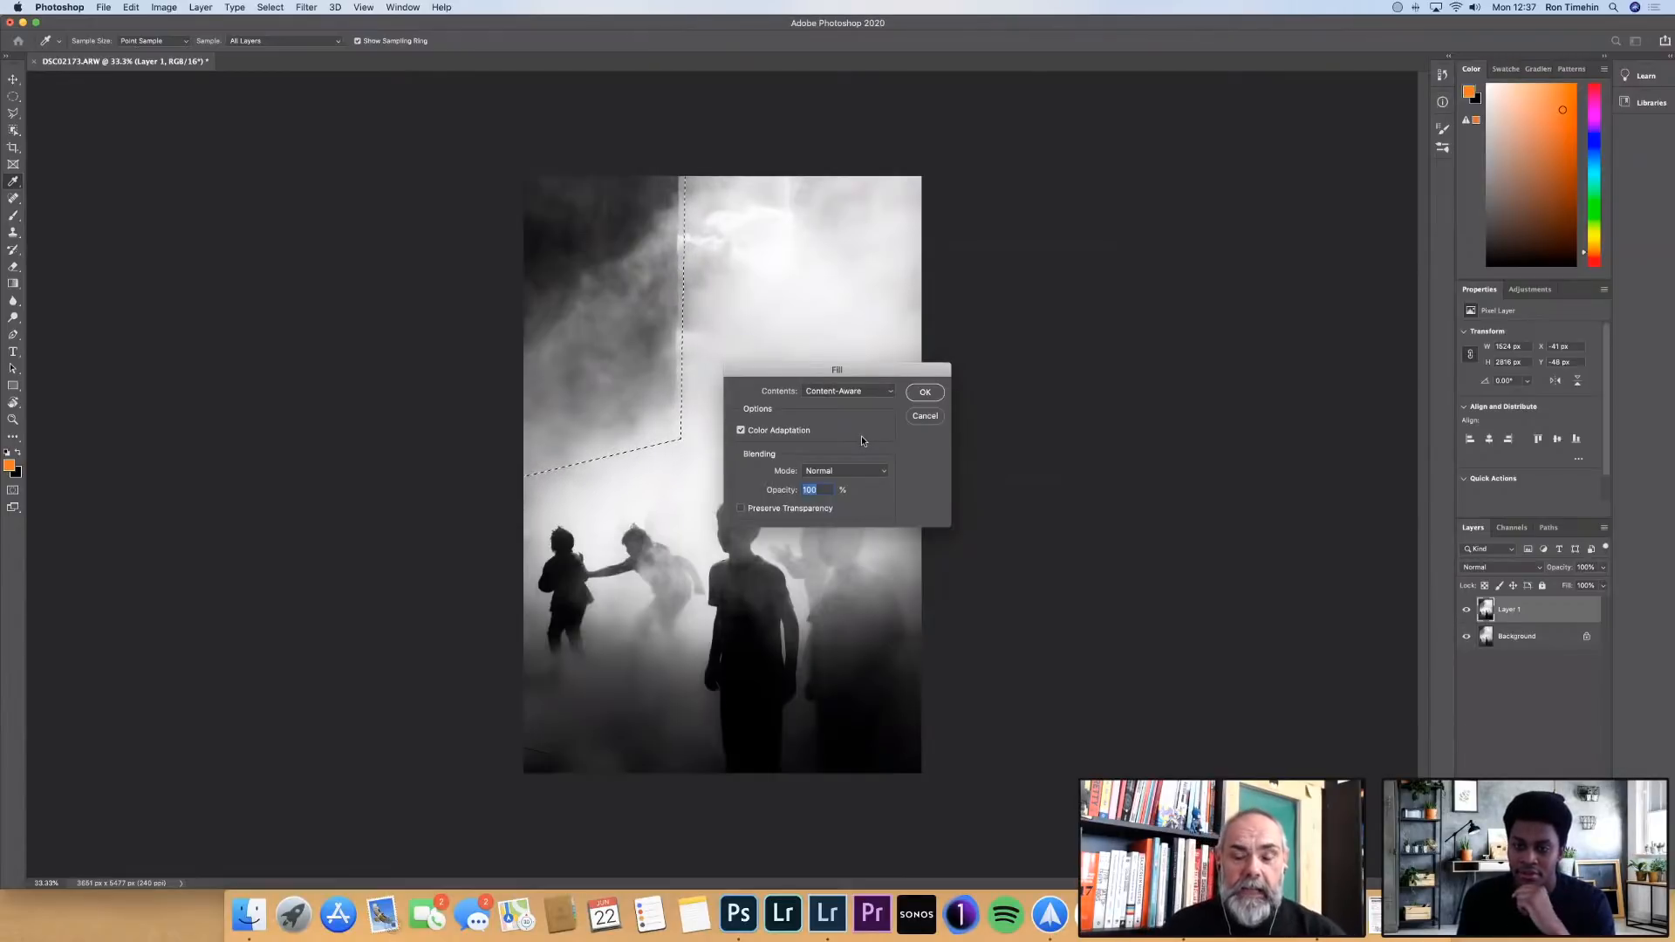
left_click(925, 393)
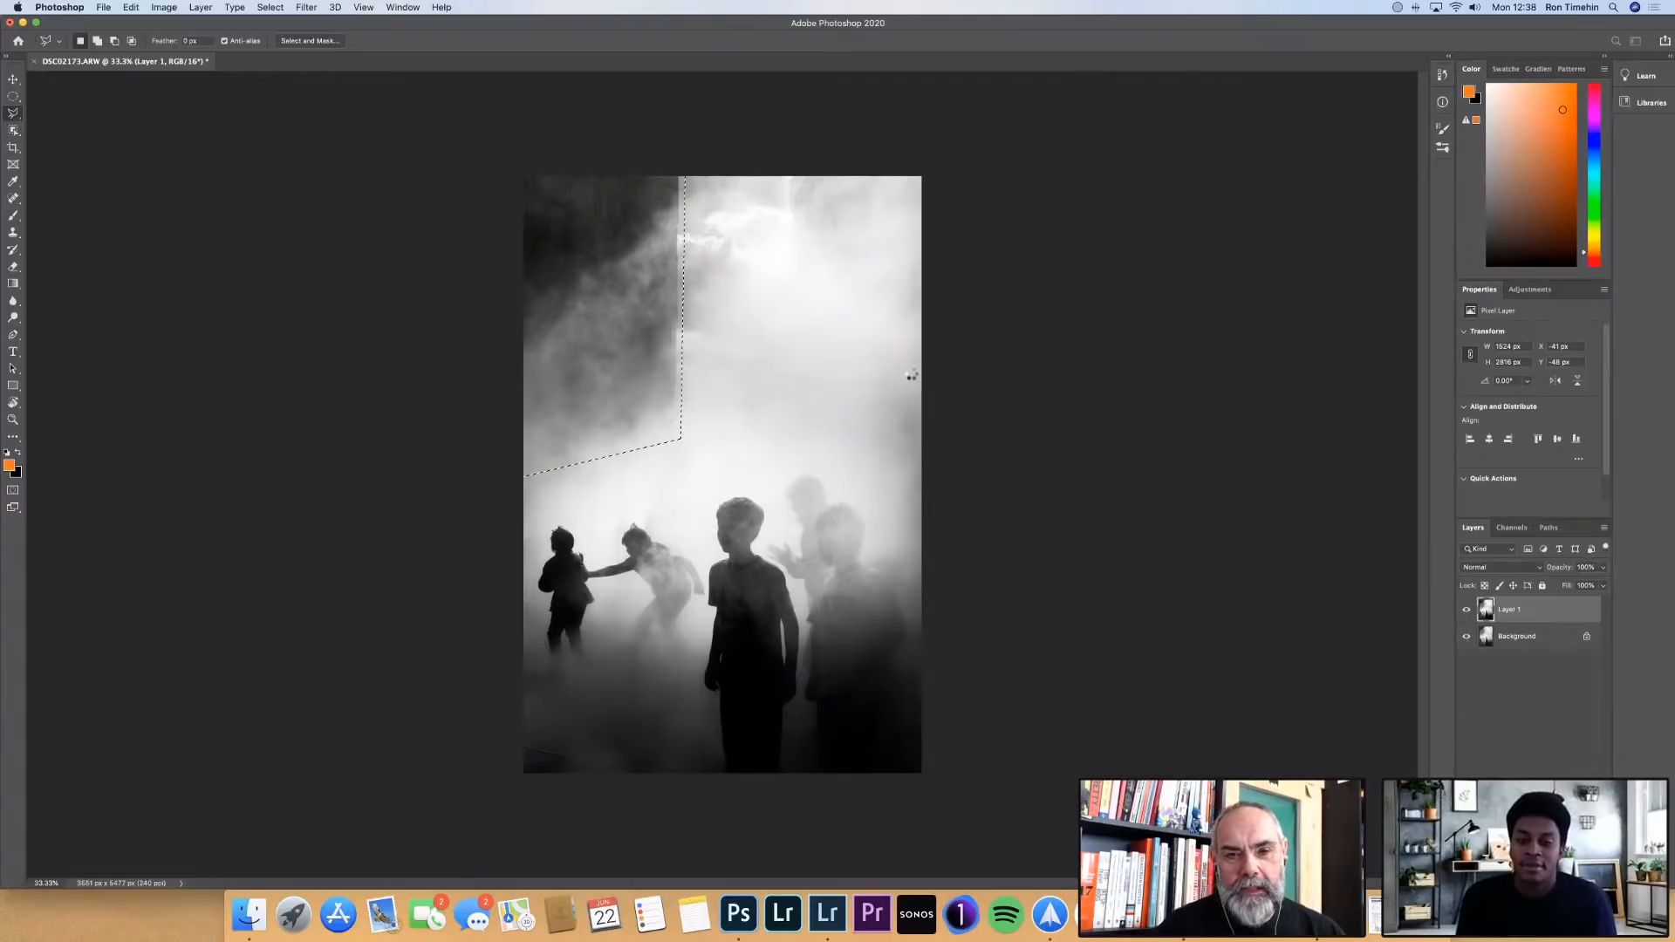
key("Delete")
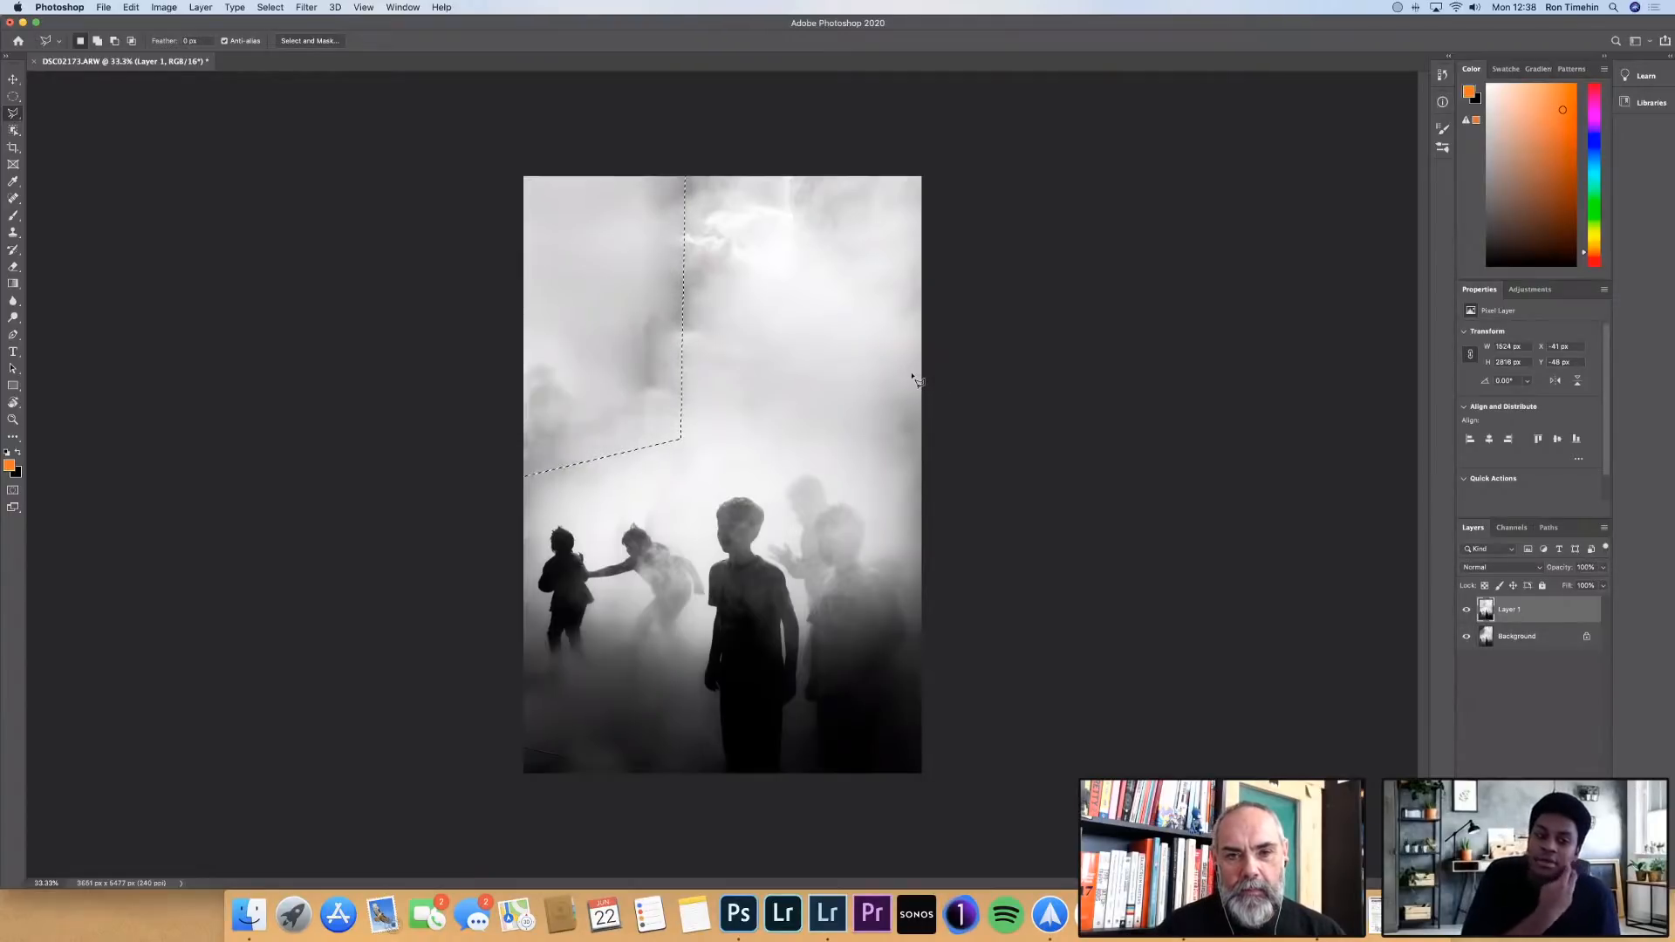
right_click(652, 372)
left_click(684, 379)
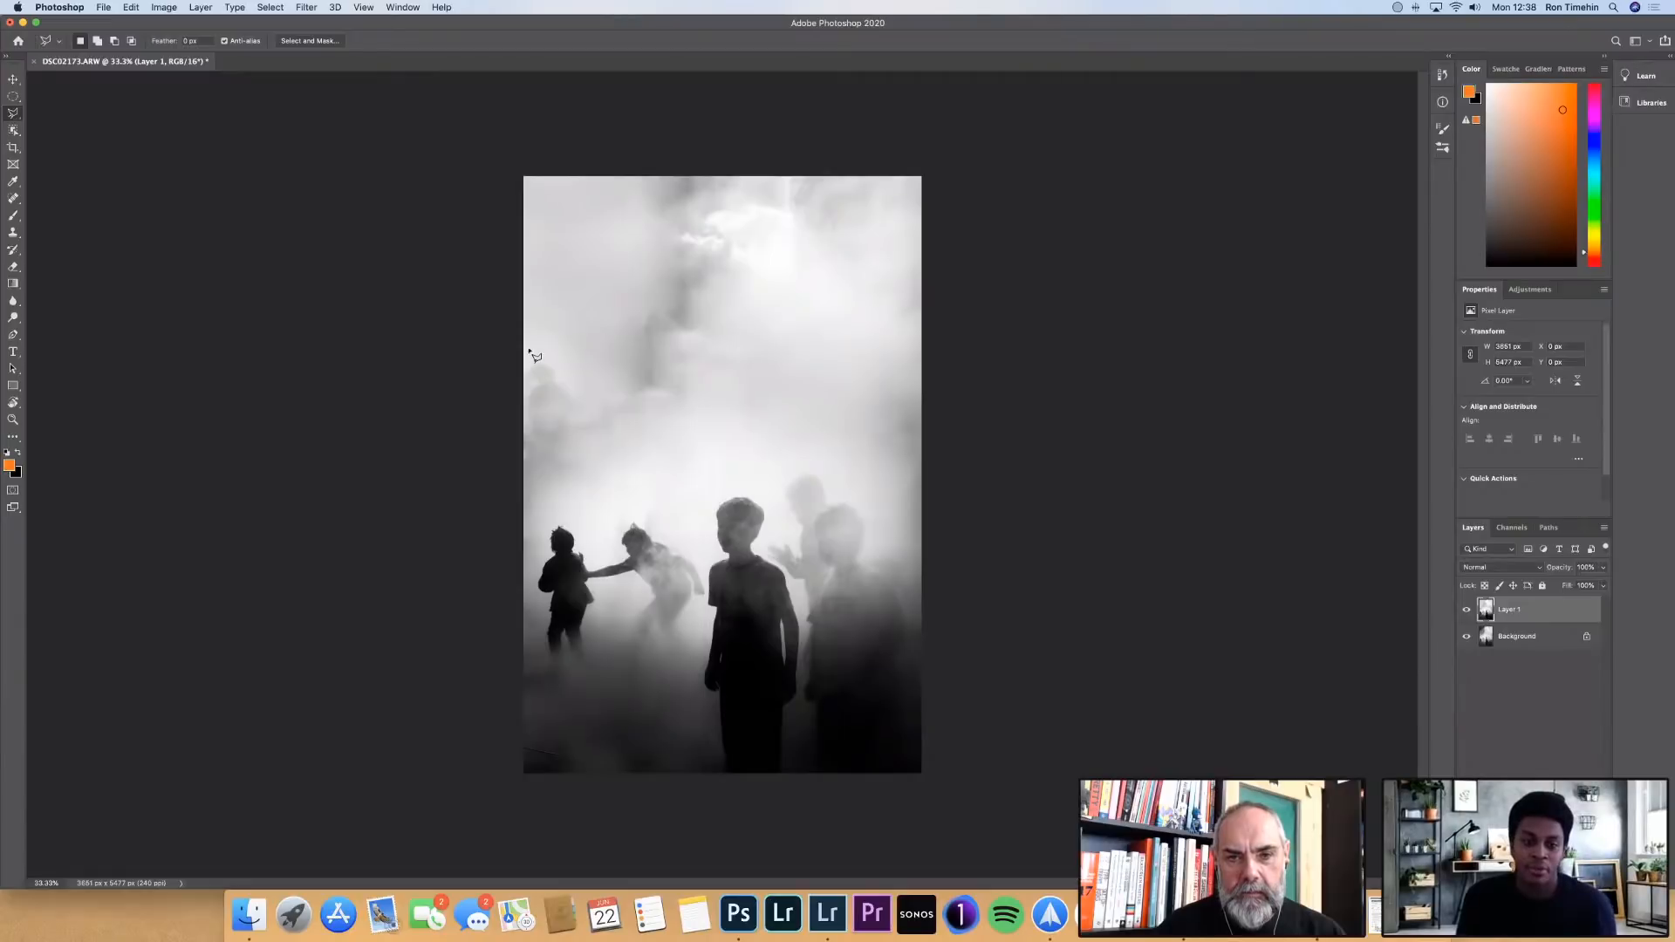
Clone bright mist over the remaining dark streaks and patches in the upper part of the photo, and compare the layer with the original
left_click(13, 232)
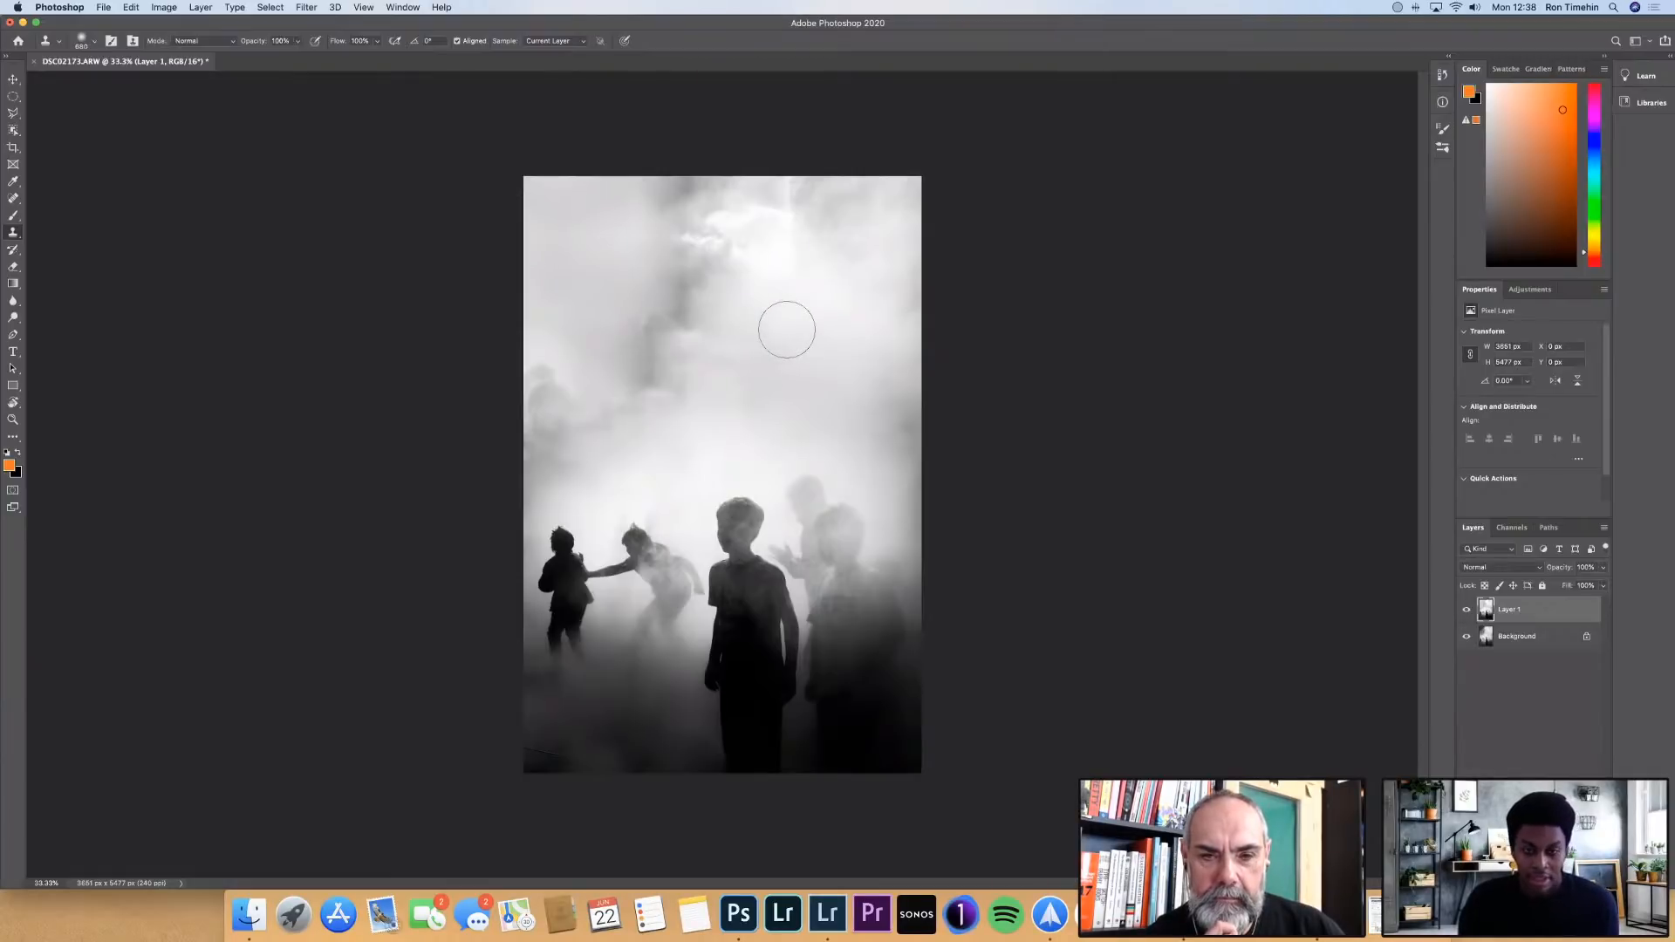
left_click(787, 331, "alt")
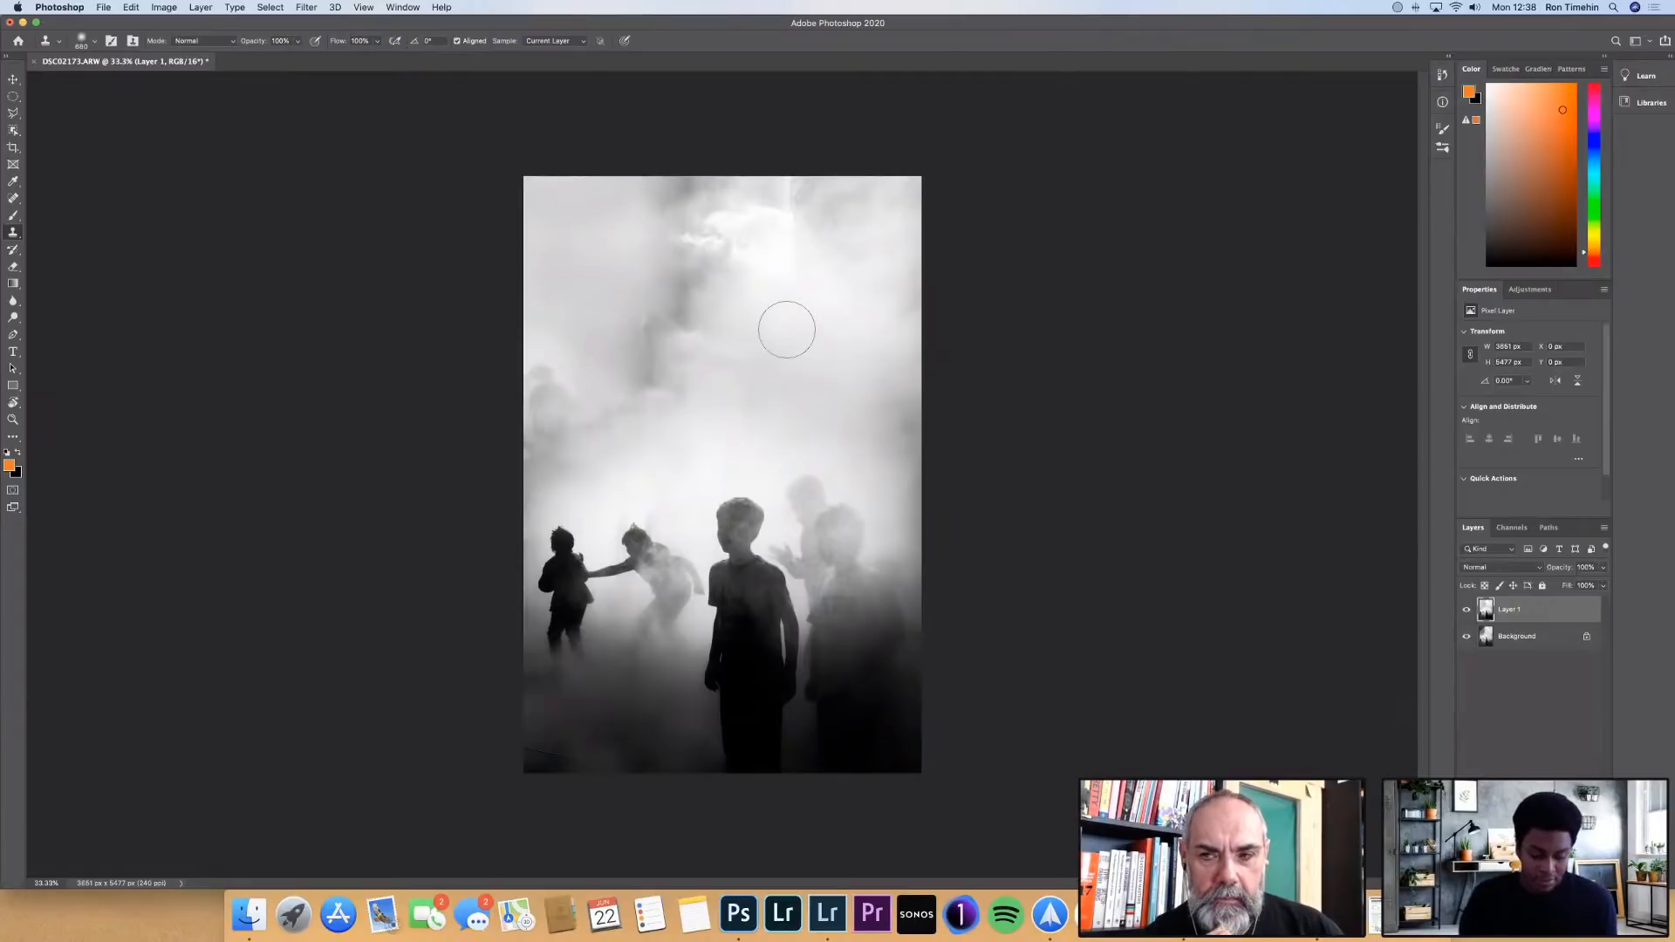
mouse_move(731, 197)
left_mouse_down()
mouse_move(691, 225)
mouse_move(738, 203)
mouse_move(726, 269)
mouse_move(685, 332)
mouse_move(699, 243)
mouse_move(685, 204)
mouse_move(681, 264)
left_mouse_up()
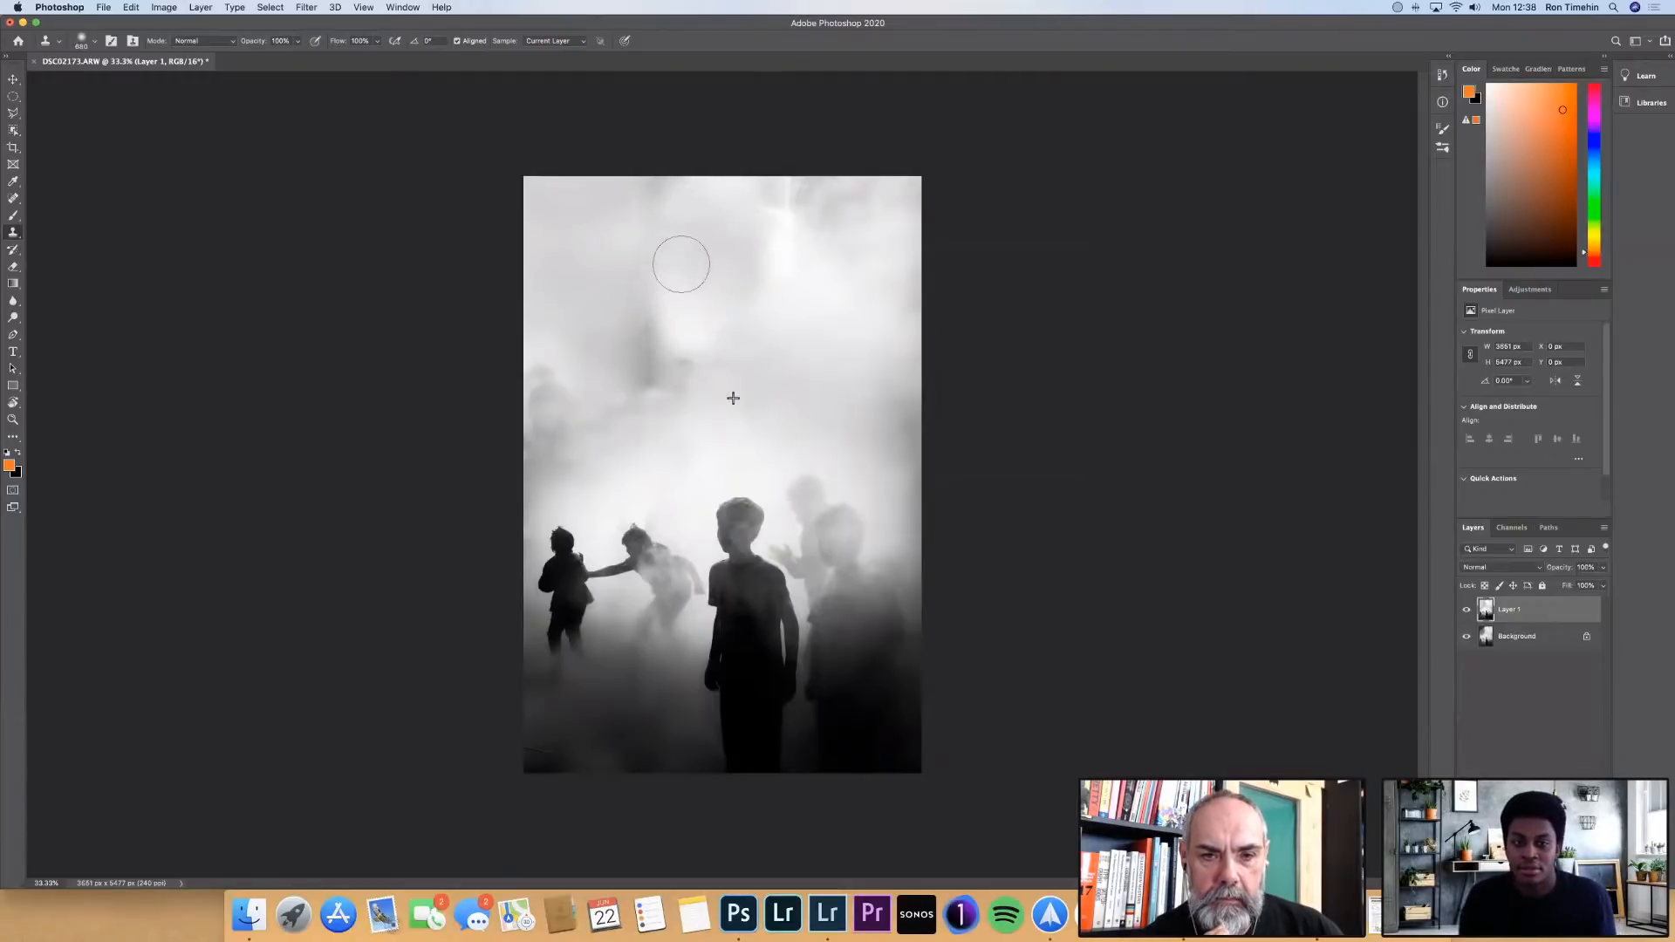
left_click(834, 342, "alt")
mouse_move(778, 213)
left_mouse_down()
mouse_move(845, 209)
mouse_move(810, 257)
mouse_move(866, 215)
mouse_move(853, 208)
mouse_move(822, 296)
mouse_move(729, 333)
mouse_move(796, 351)
mouse_move(748, 259)
mouse_move(745, 275)
mouse_move(692, 251)
mouse_move(742, 424)
mouse_move(641, 358)
mouse_move(640, 335)
mouse_move(589, 367)
mouse_move(566, 361)
mouse_move(572, 447)
mouse_move(603, 415)
mouse_move(593, 453)
mouse_move(500, 470)
left_mouse_up()
left_click(805, 324, "alt")
left_click(803, 356, "alt")
left_click(790, 377, "alt")
left_click(691, 438, "alt")
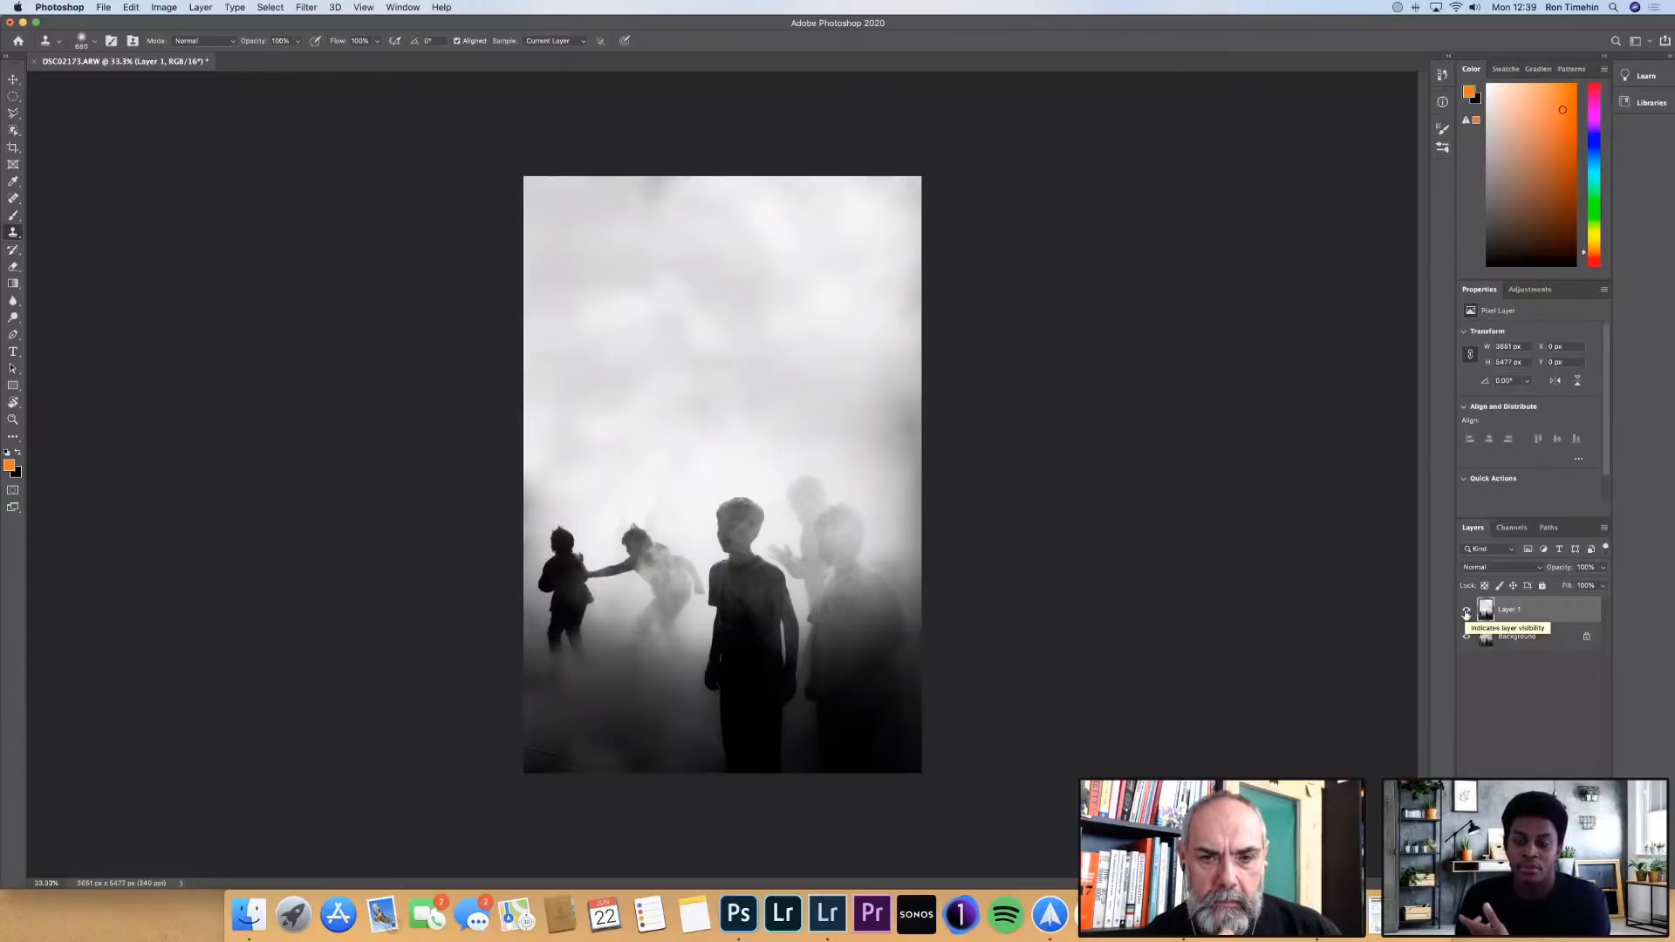
left_click(1466, 613)
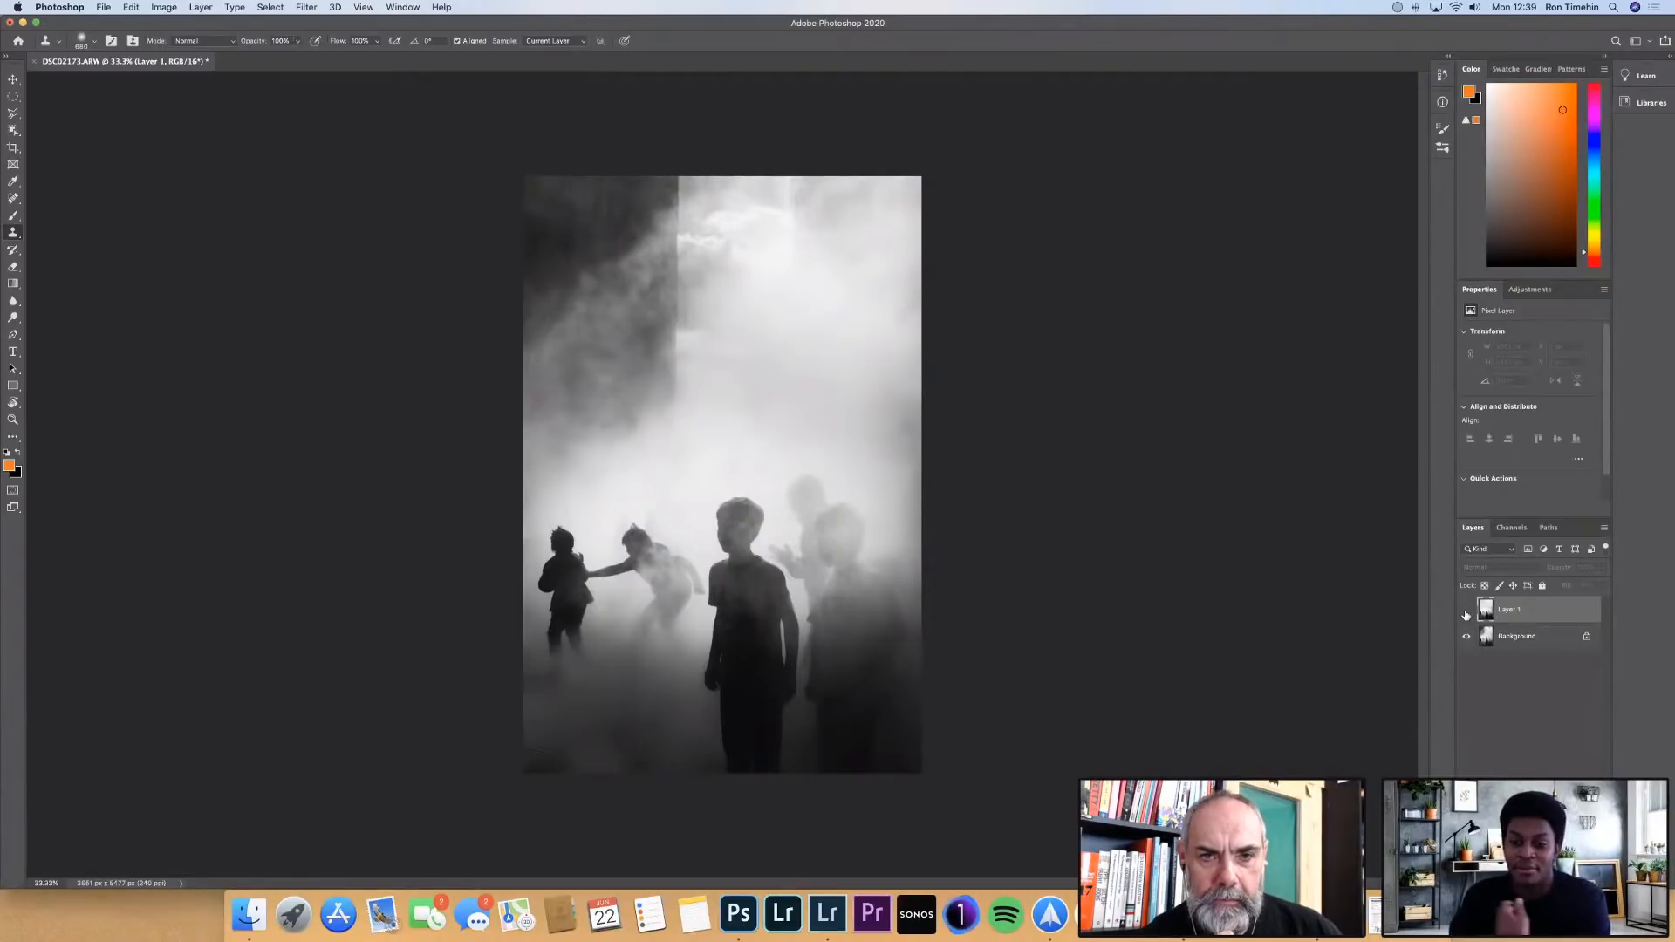
left_click(1466, 614)
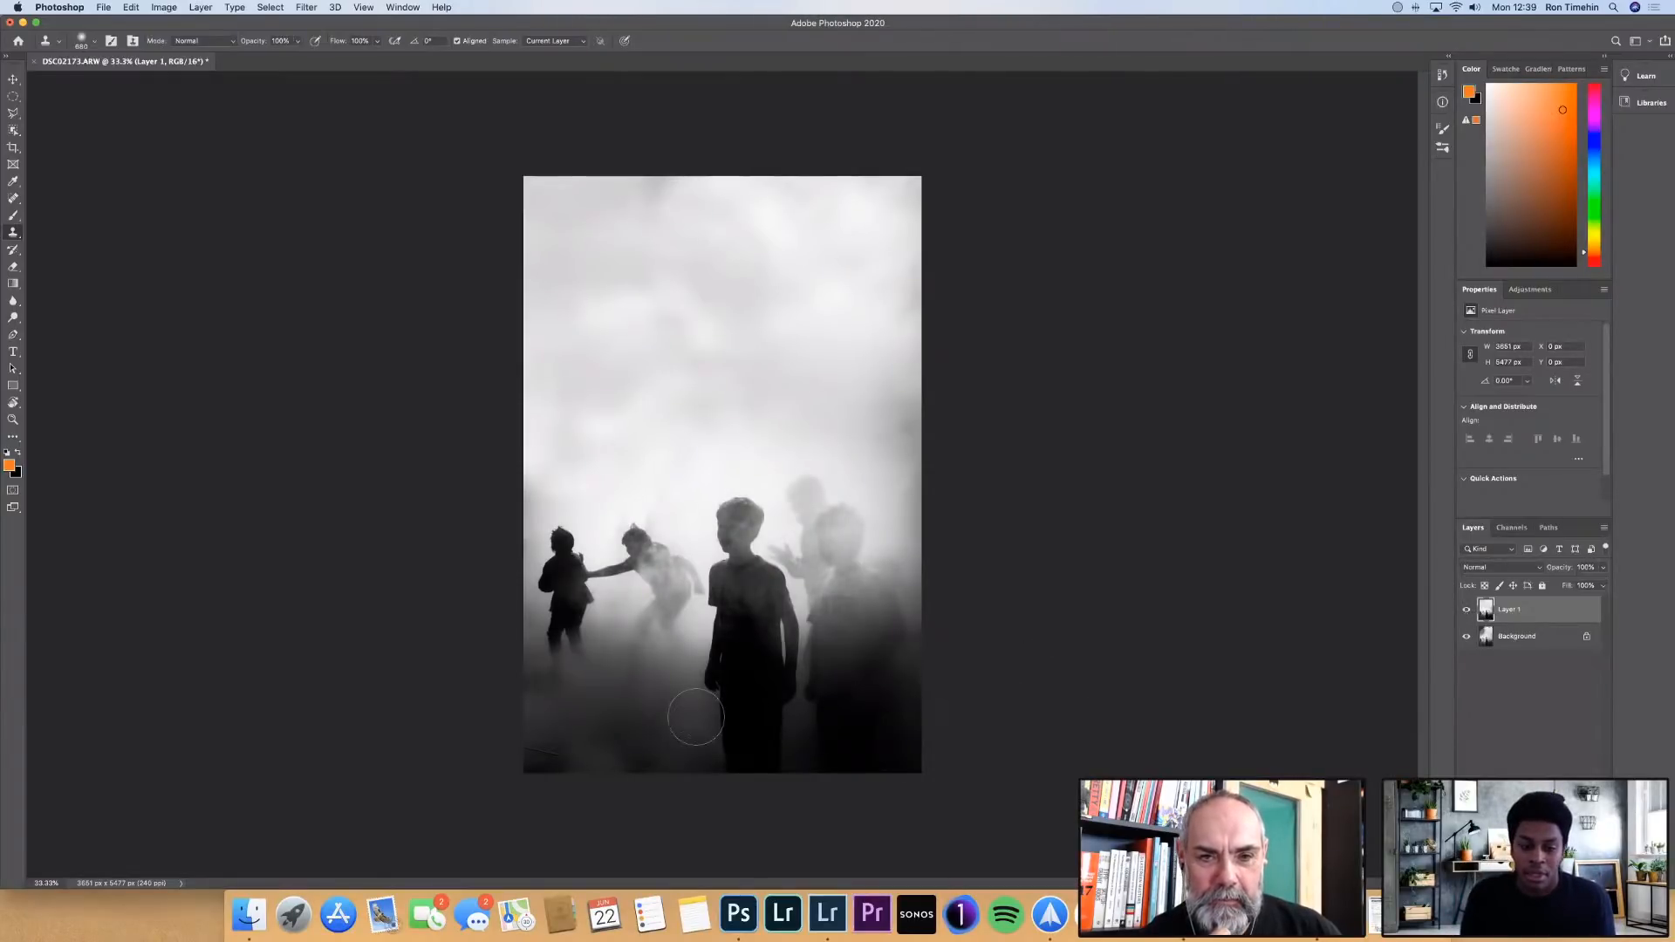
Outline the thin dark cable across the photo's lower-left corner as a narrow polygonal selection
scroll(600, 763, "up", 5)
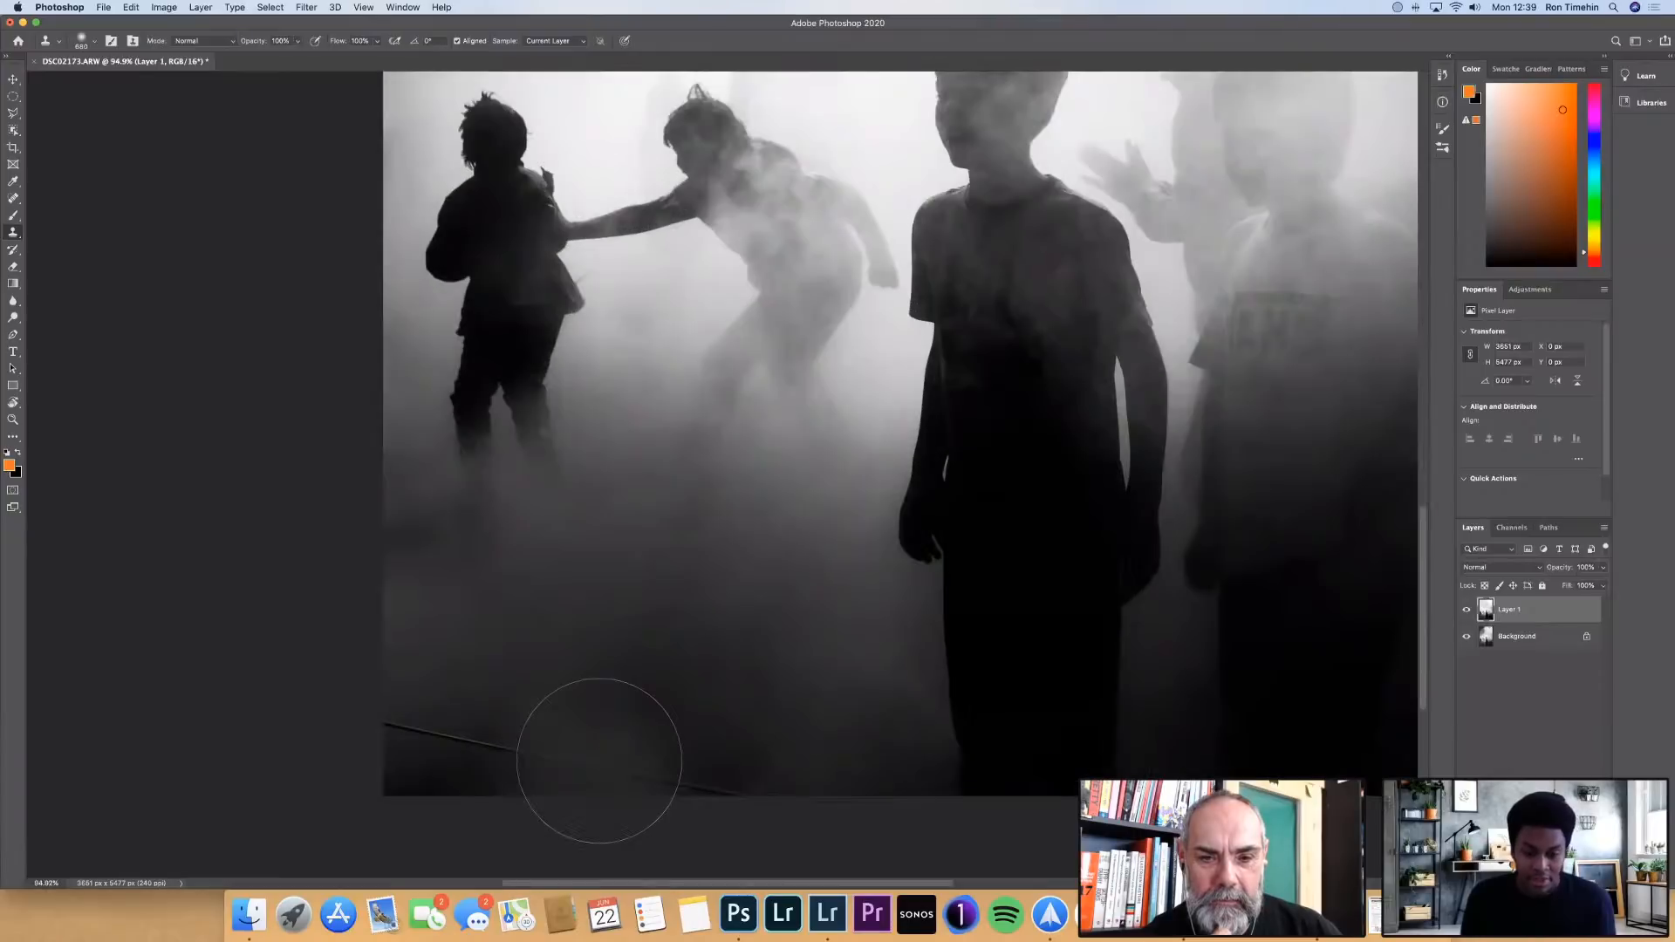
key("v")
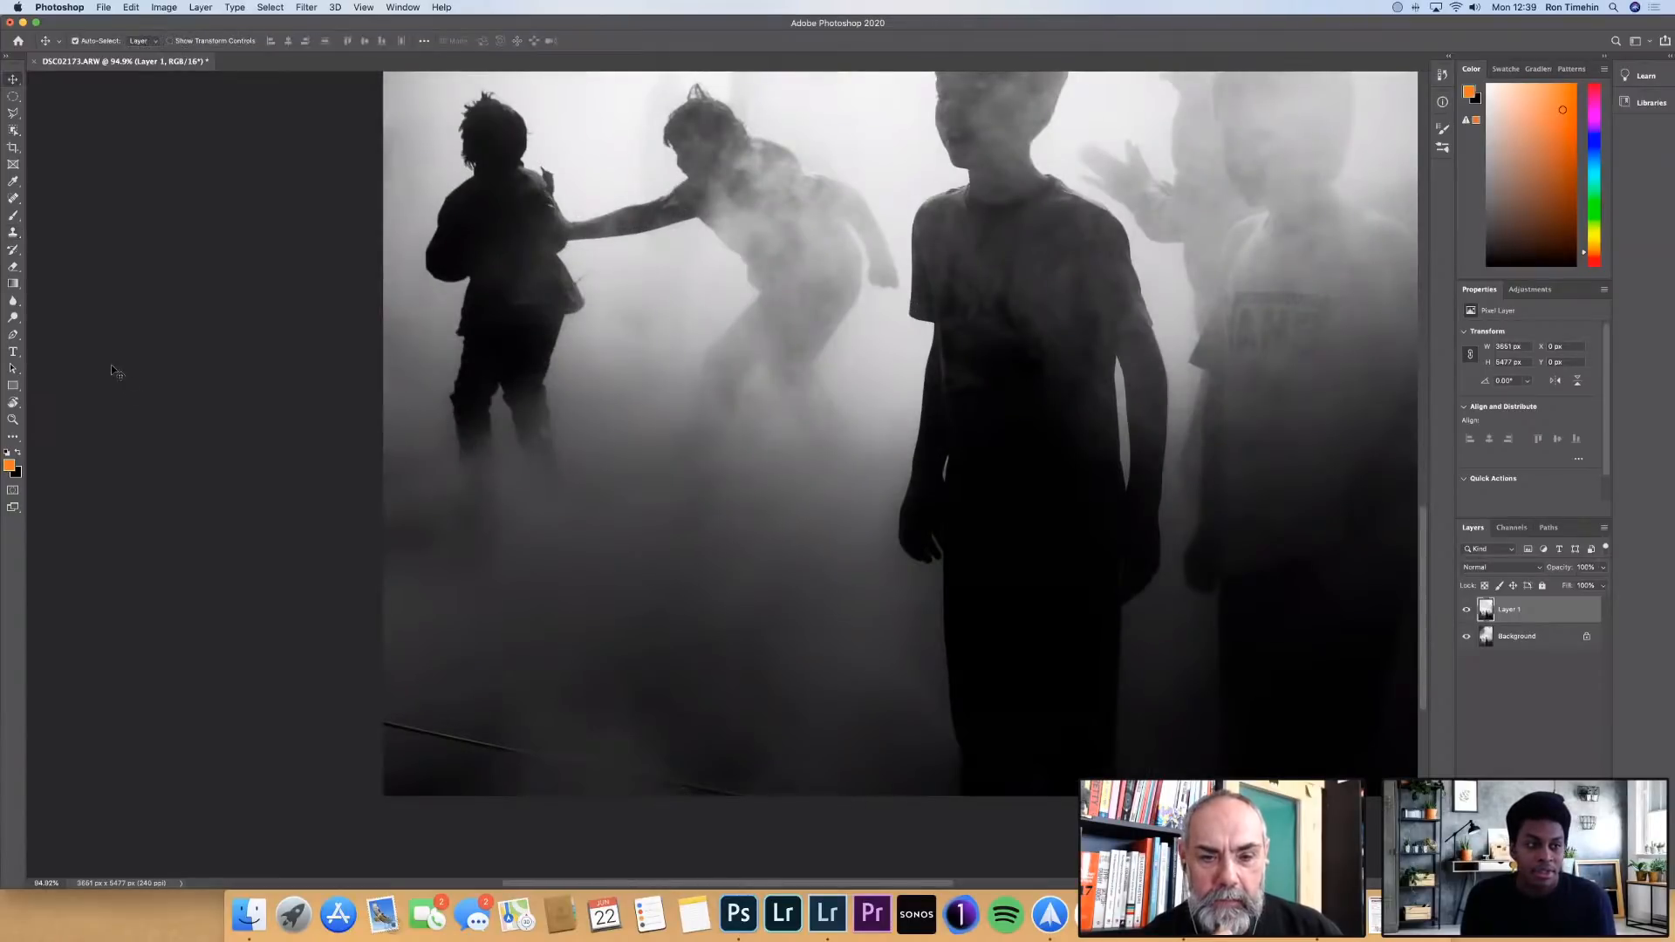
left_click(15, 116)
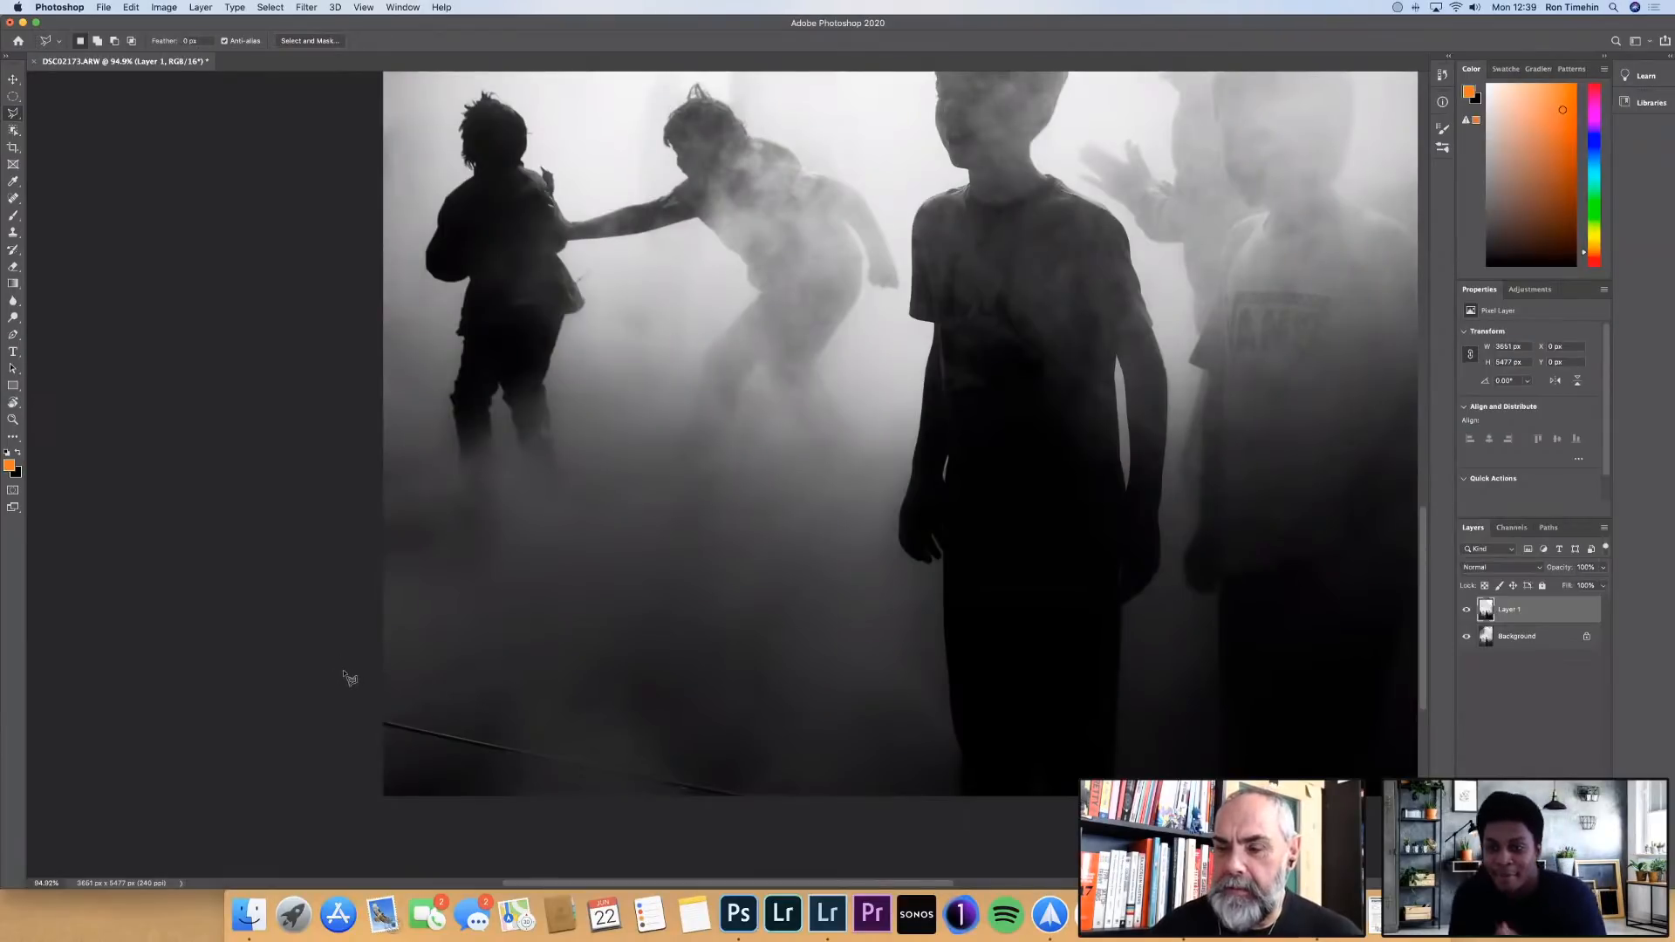
left_click(374, 717)
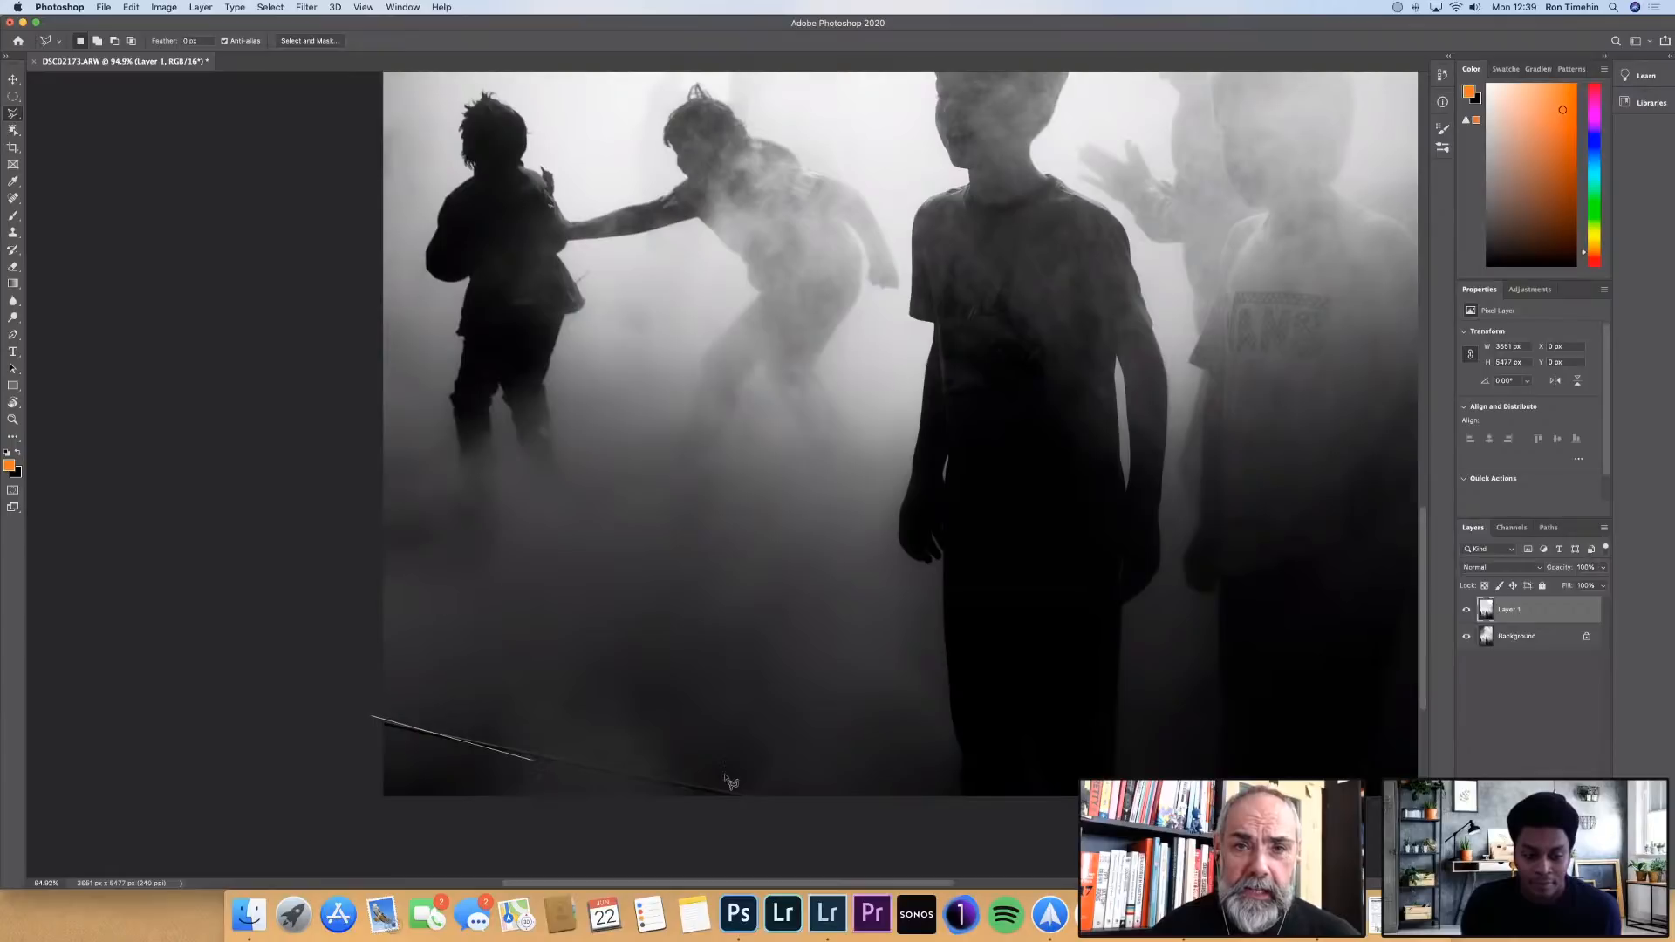
left_click(761, 797)
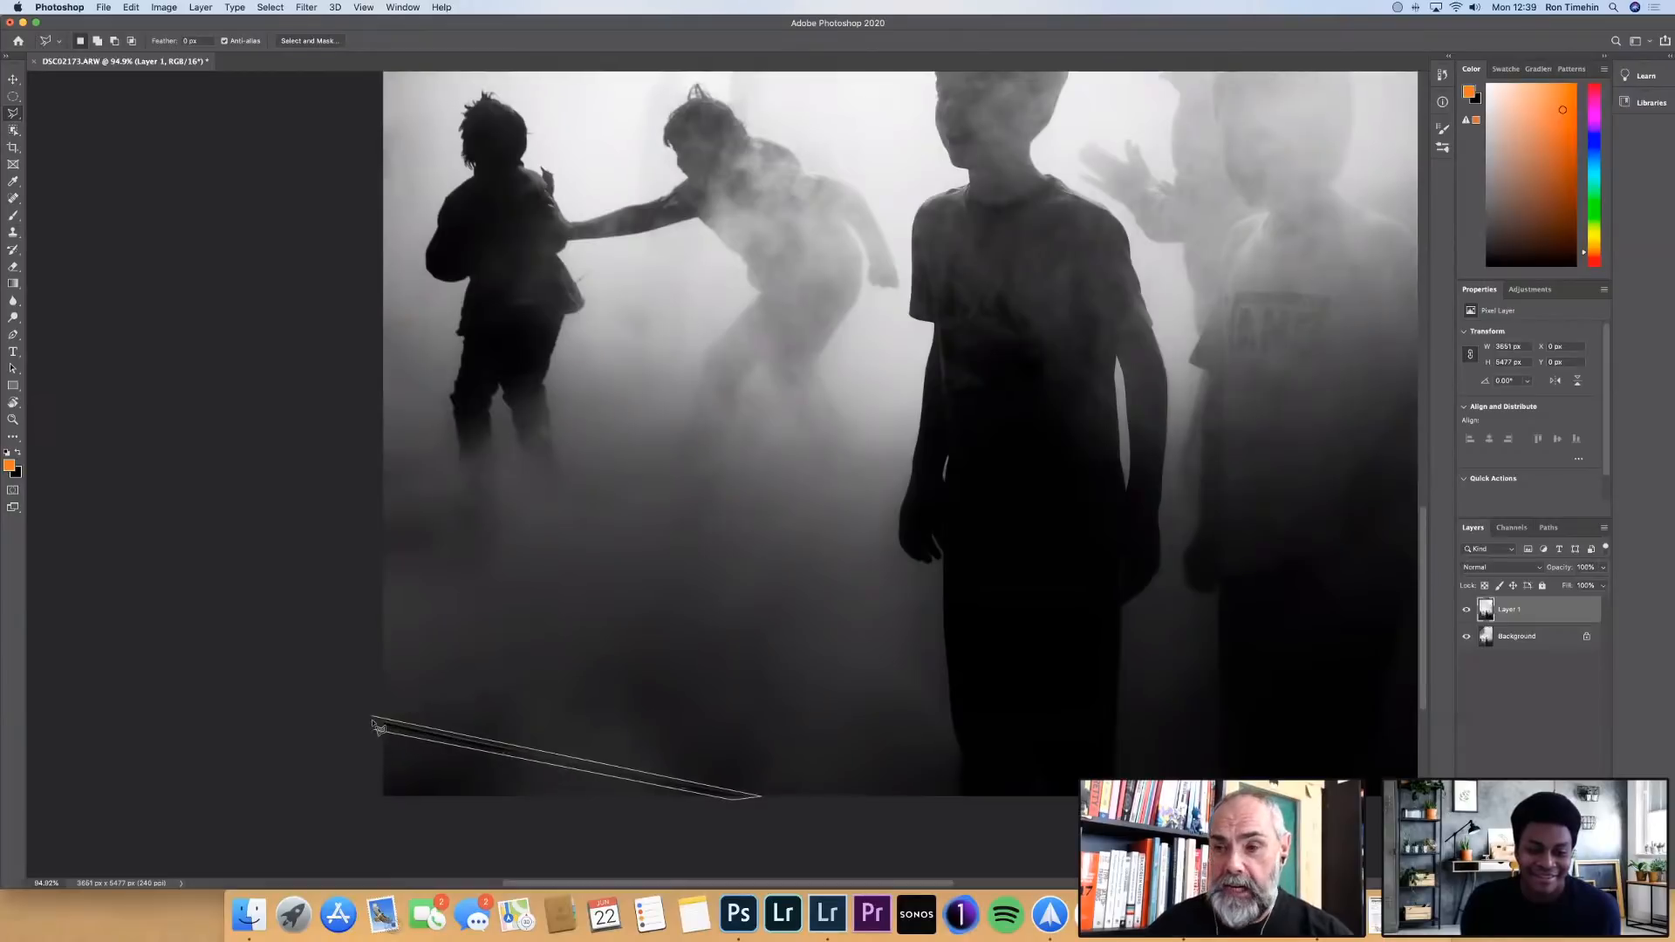
left_click(376, 721)
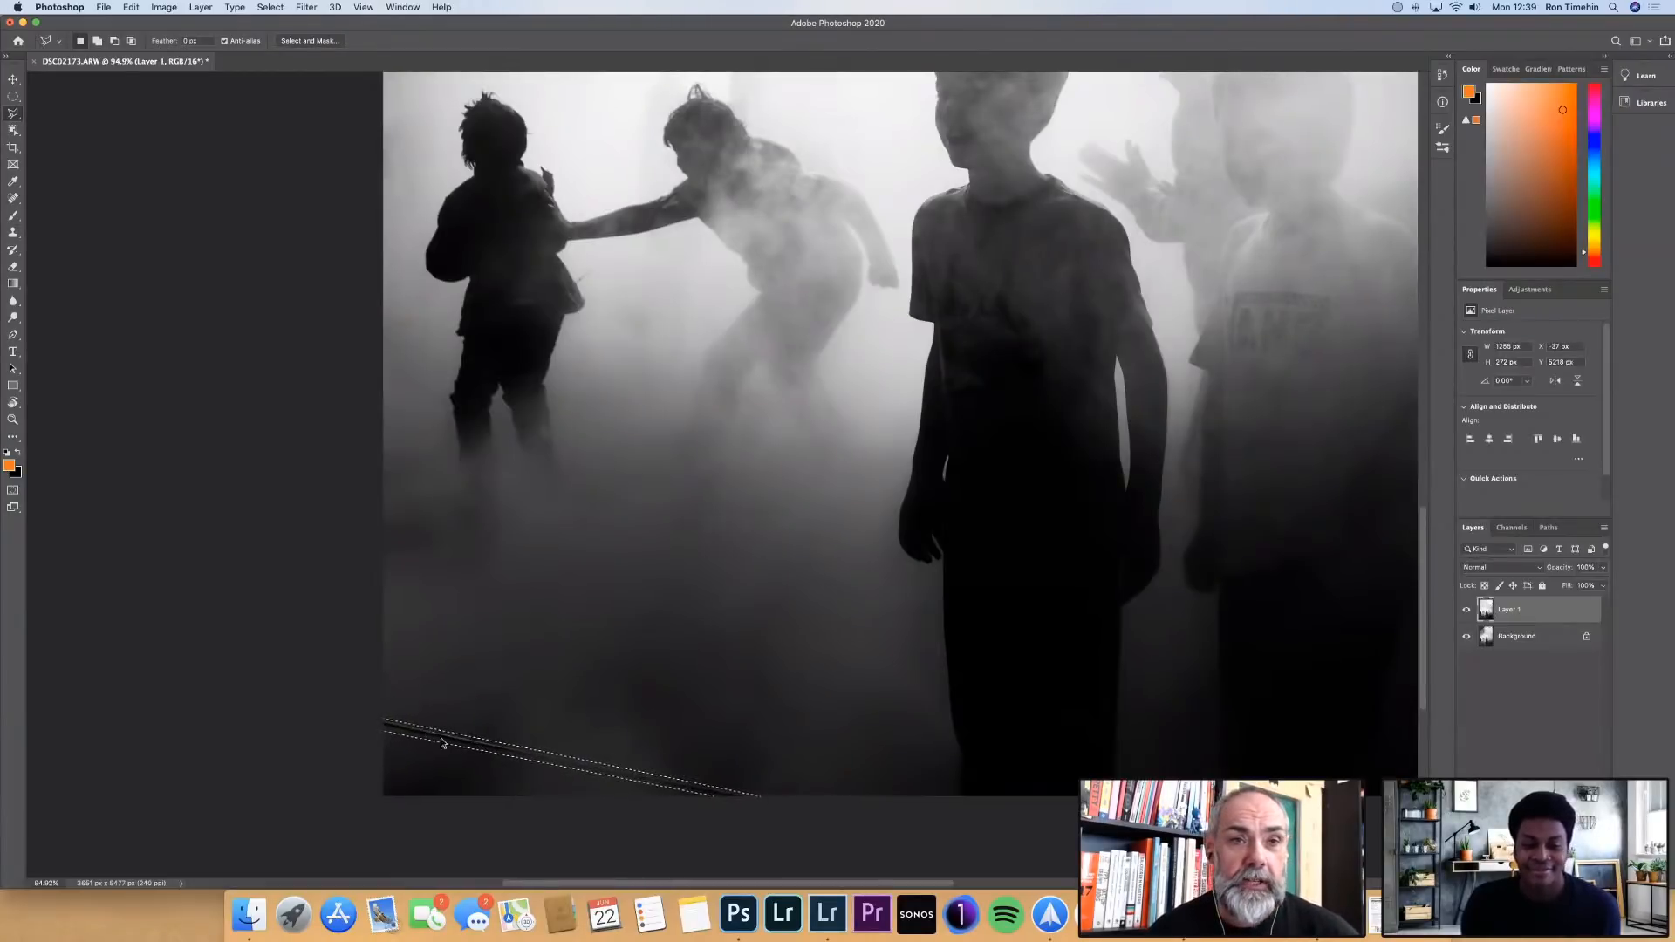
Remove the selected cable with a Content-Aware fill at 100% opacity and deselect the area
right_click(429, 735)
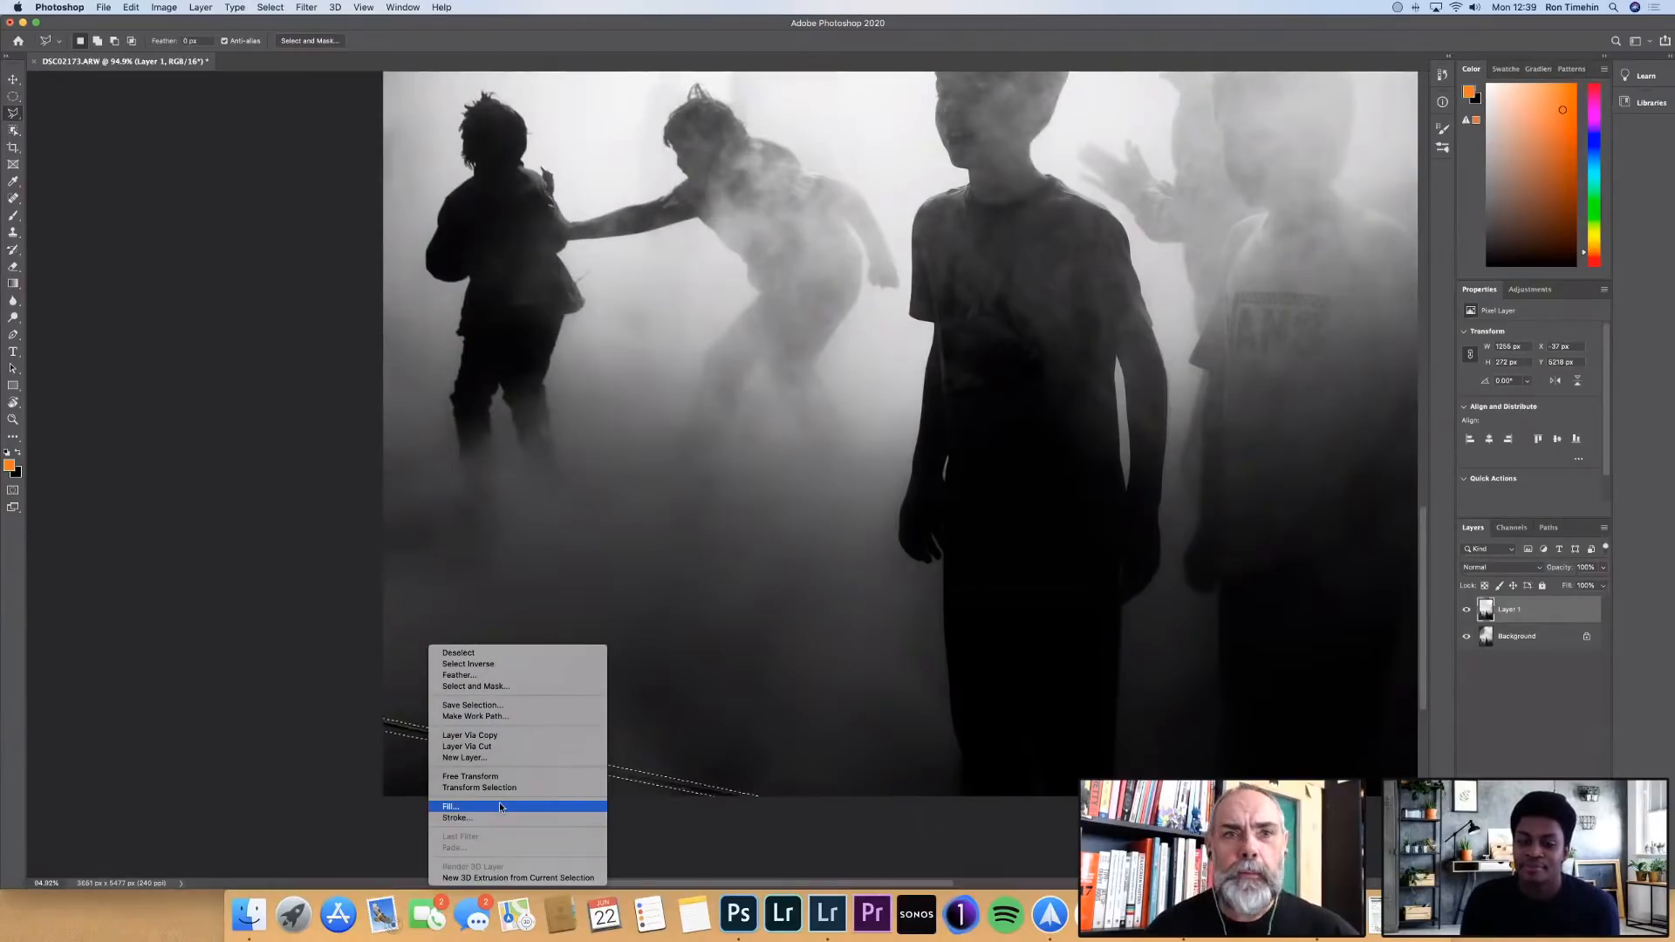
left_click(500, 805)
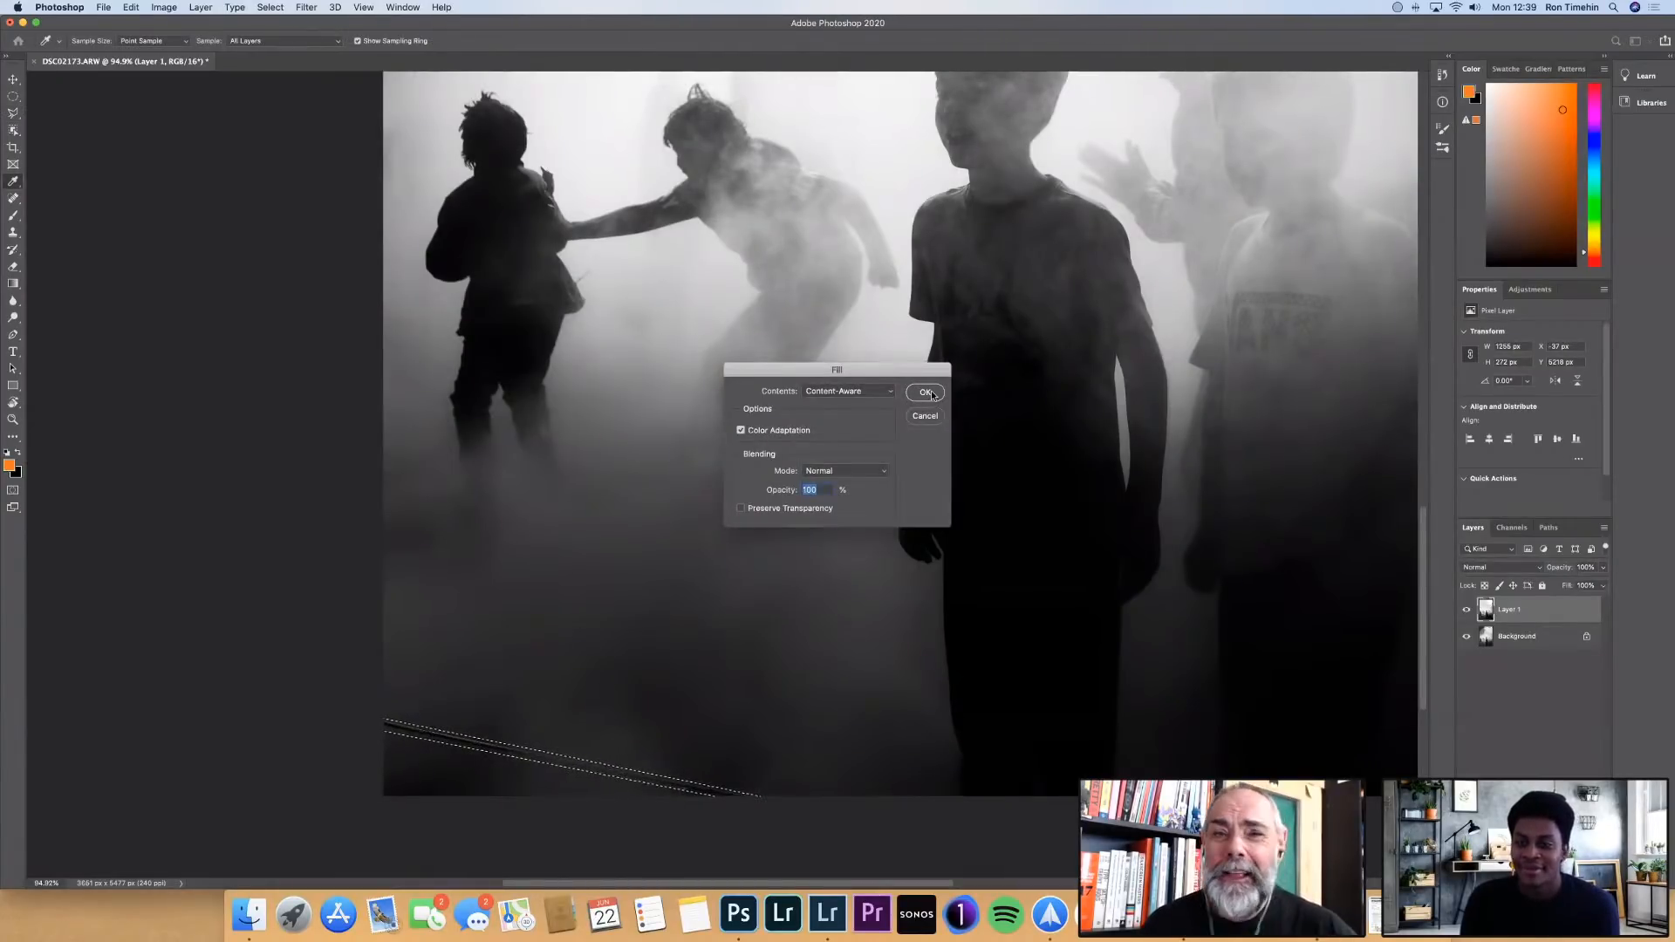
left_click(926, 392)
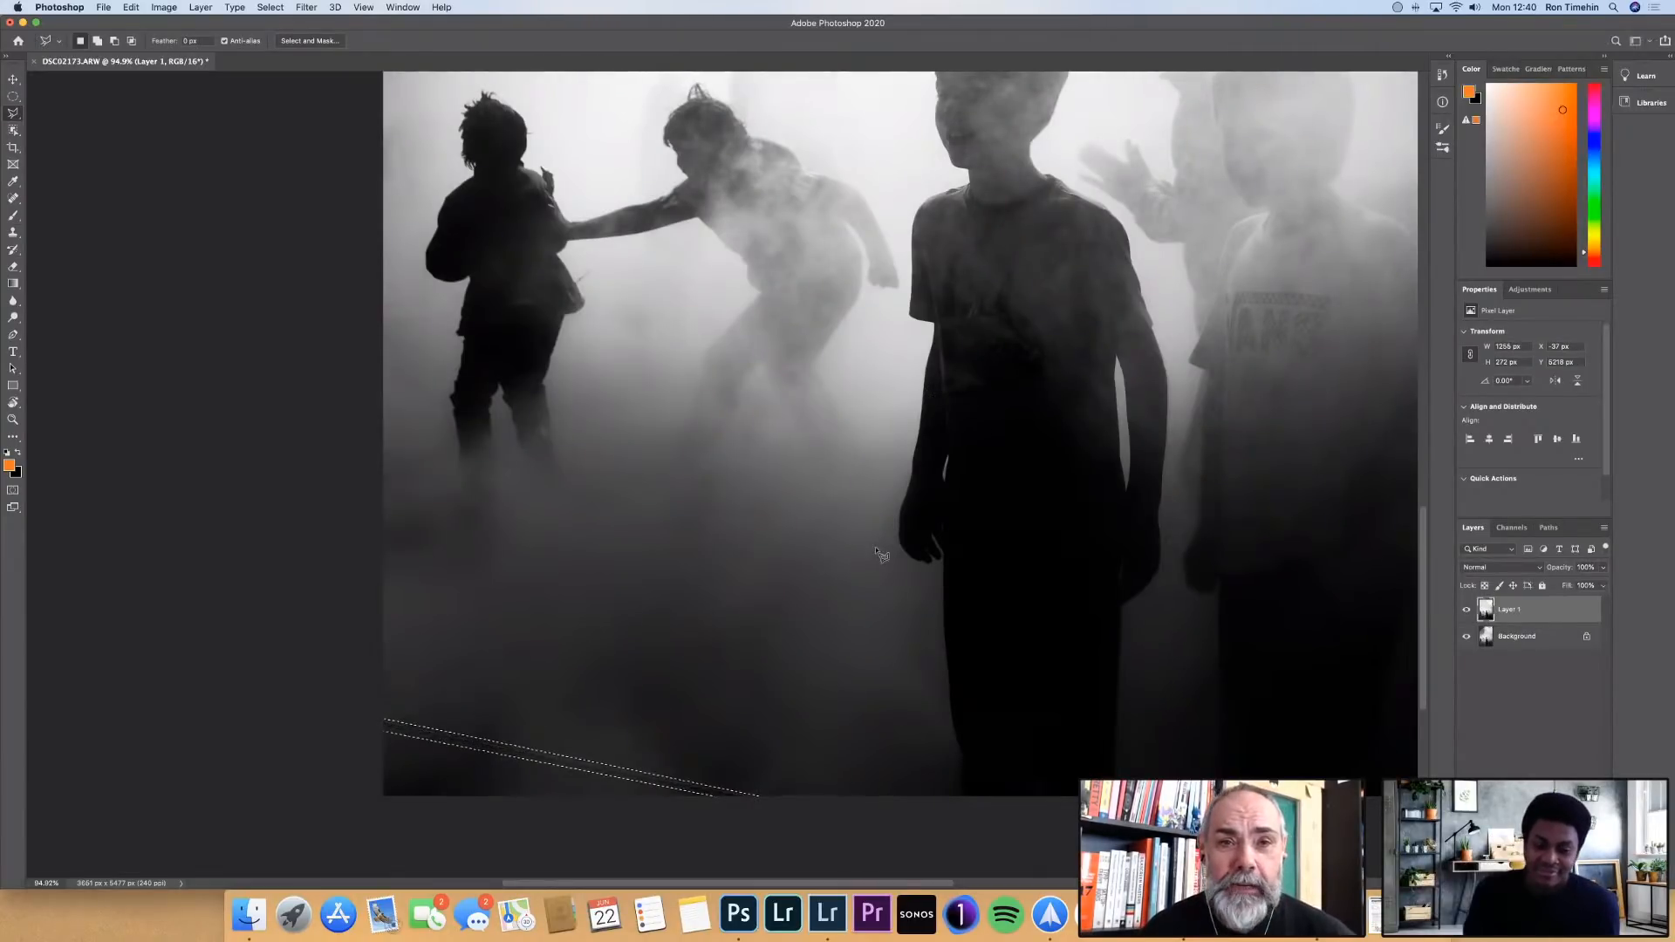
right_click(677, 774)
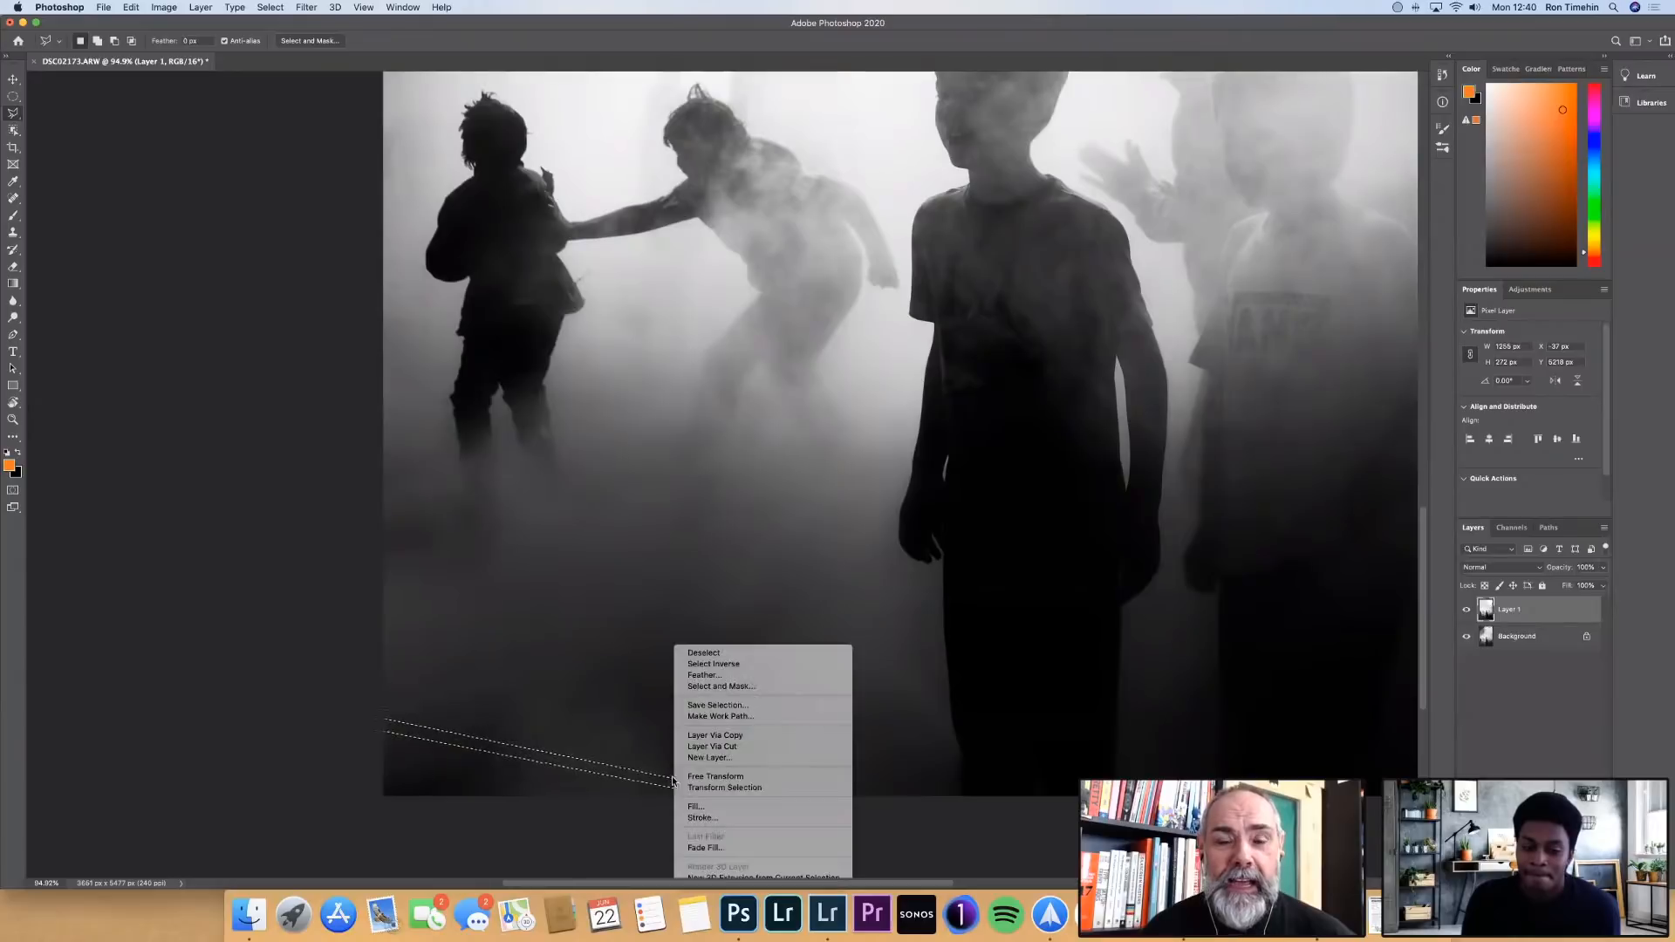
left_click(729, 653)
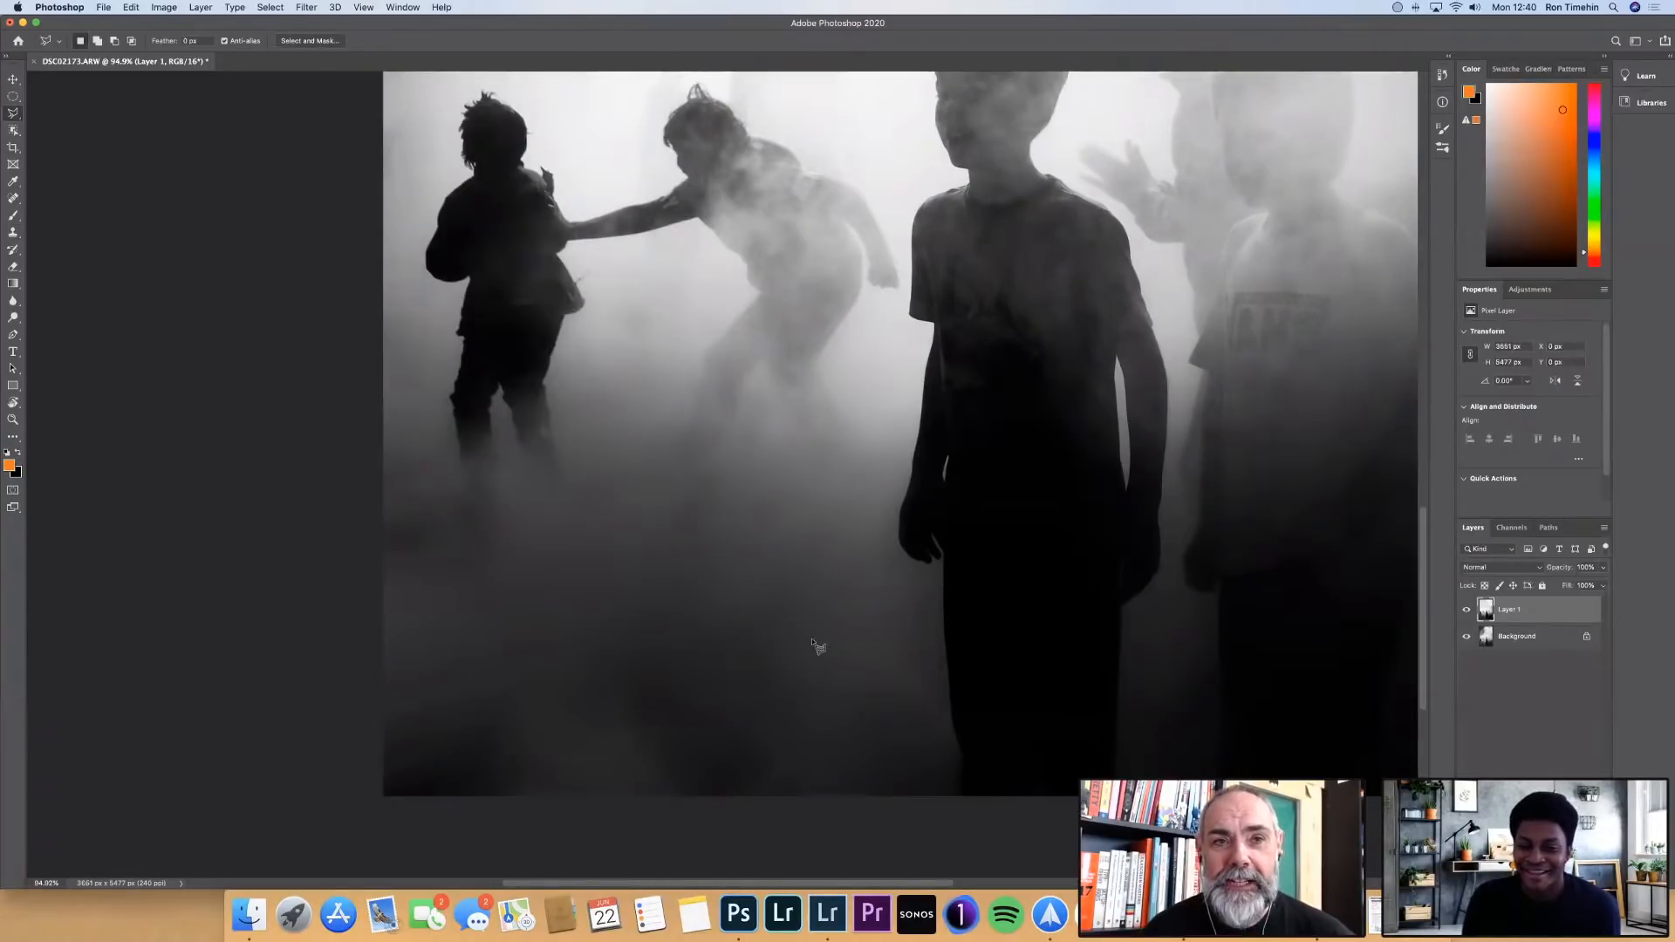
scroll(818, 647, "down", 3)
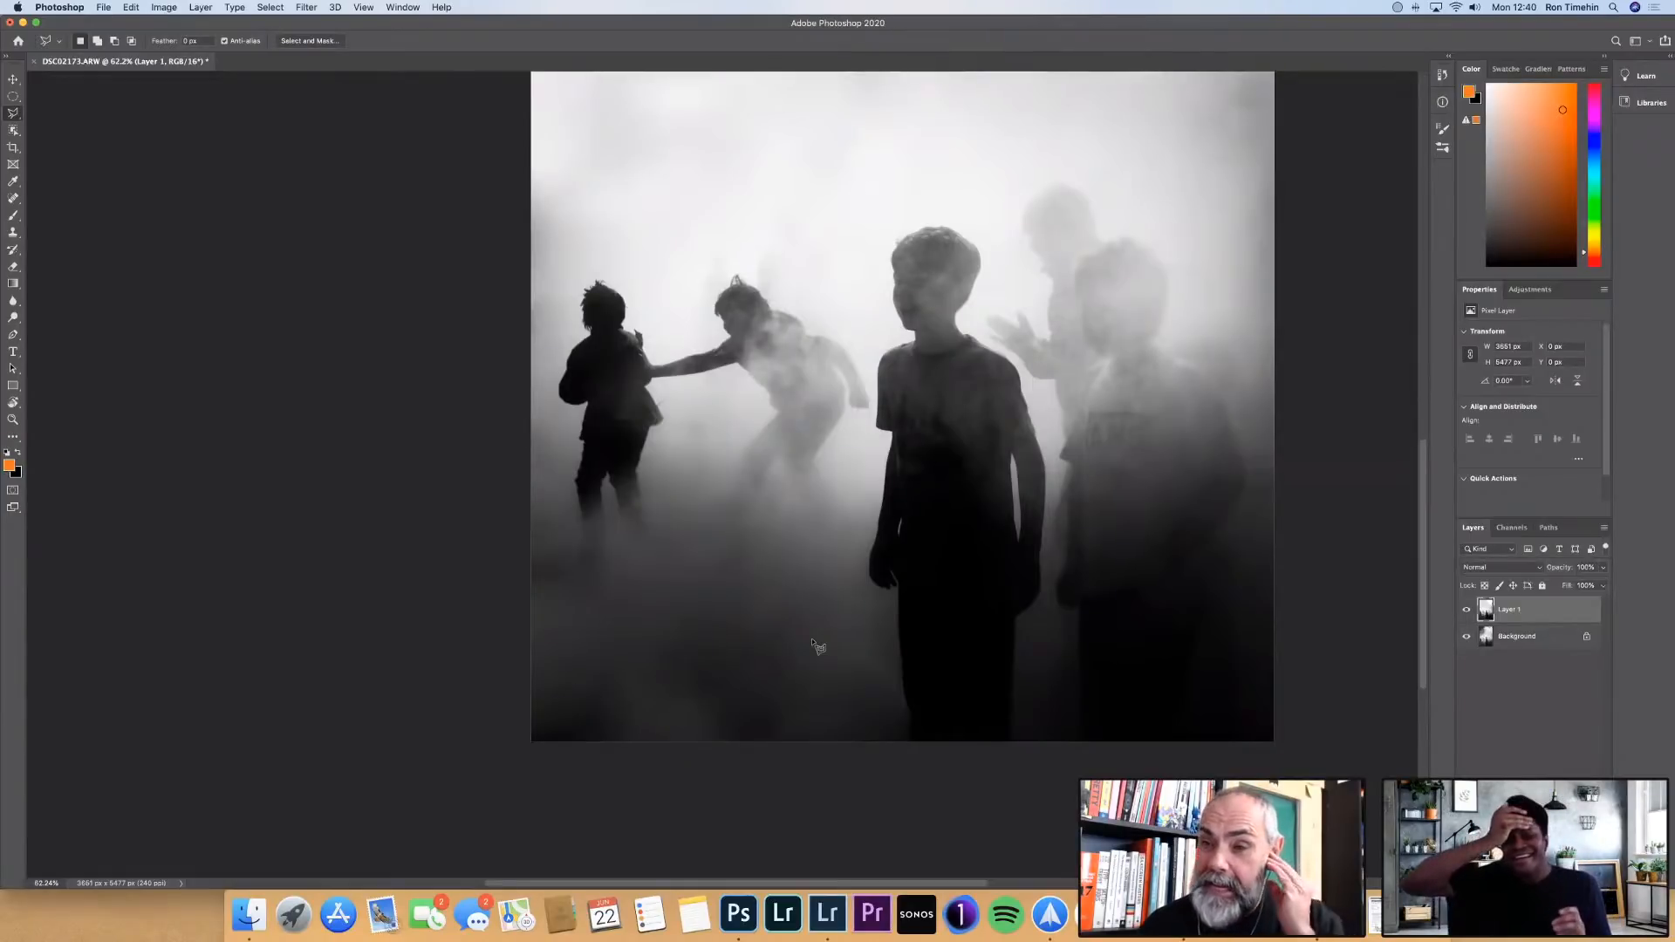
scroll(986, 639, "up", 5)
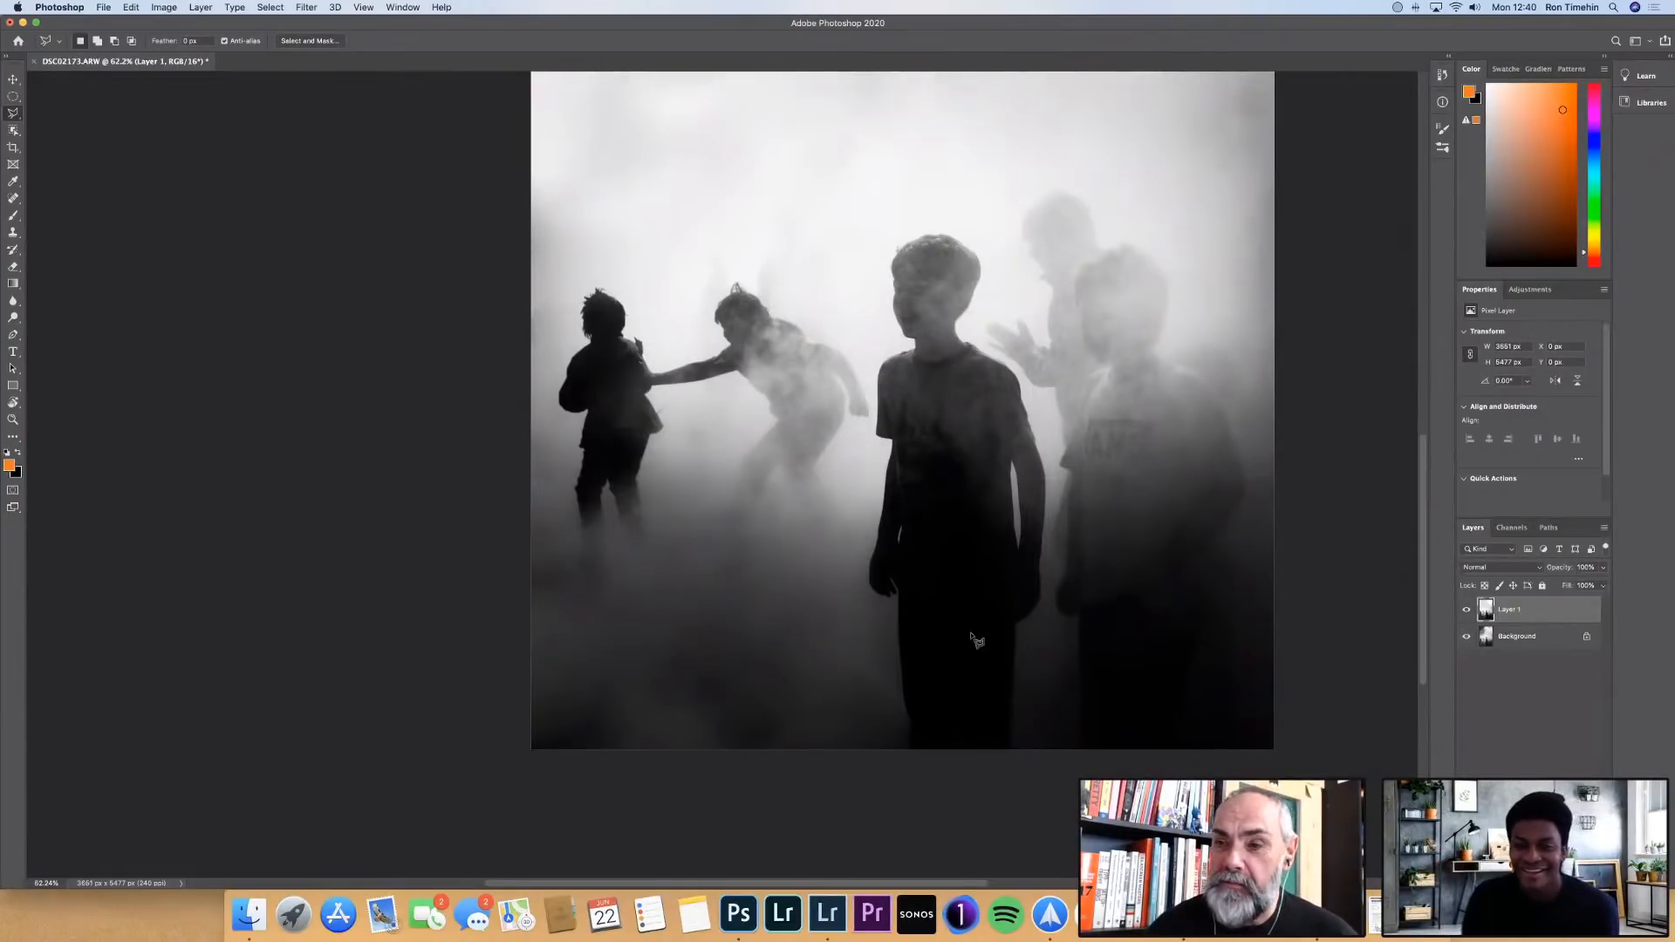
Outline the printed logo on the chest of the rightmost boy's T-shirt with a four-sided polygonal selection
scroll(977, 642, "right", 3)
scroll(979, 641, "down", 2)
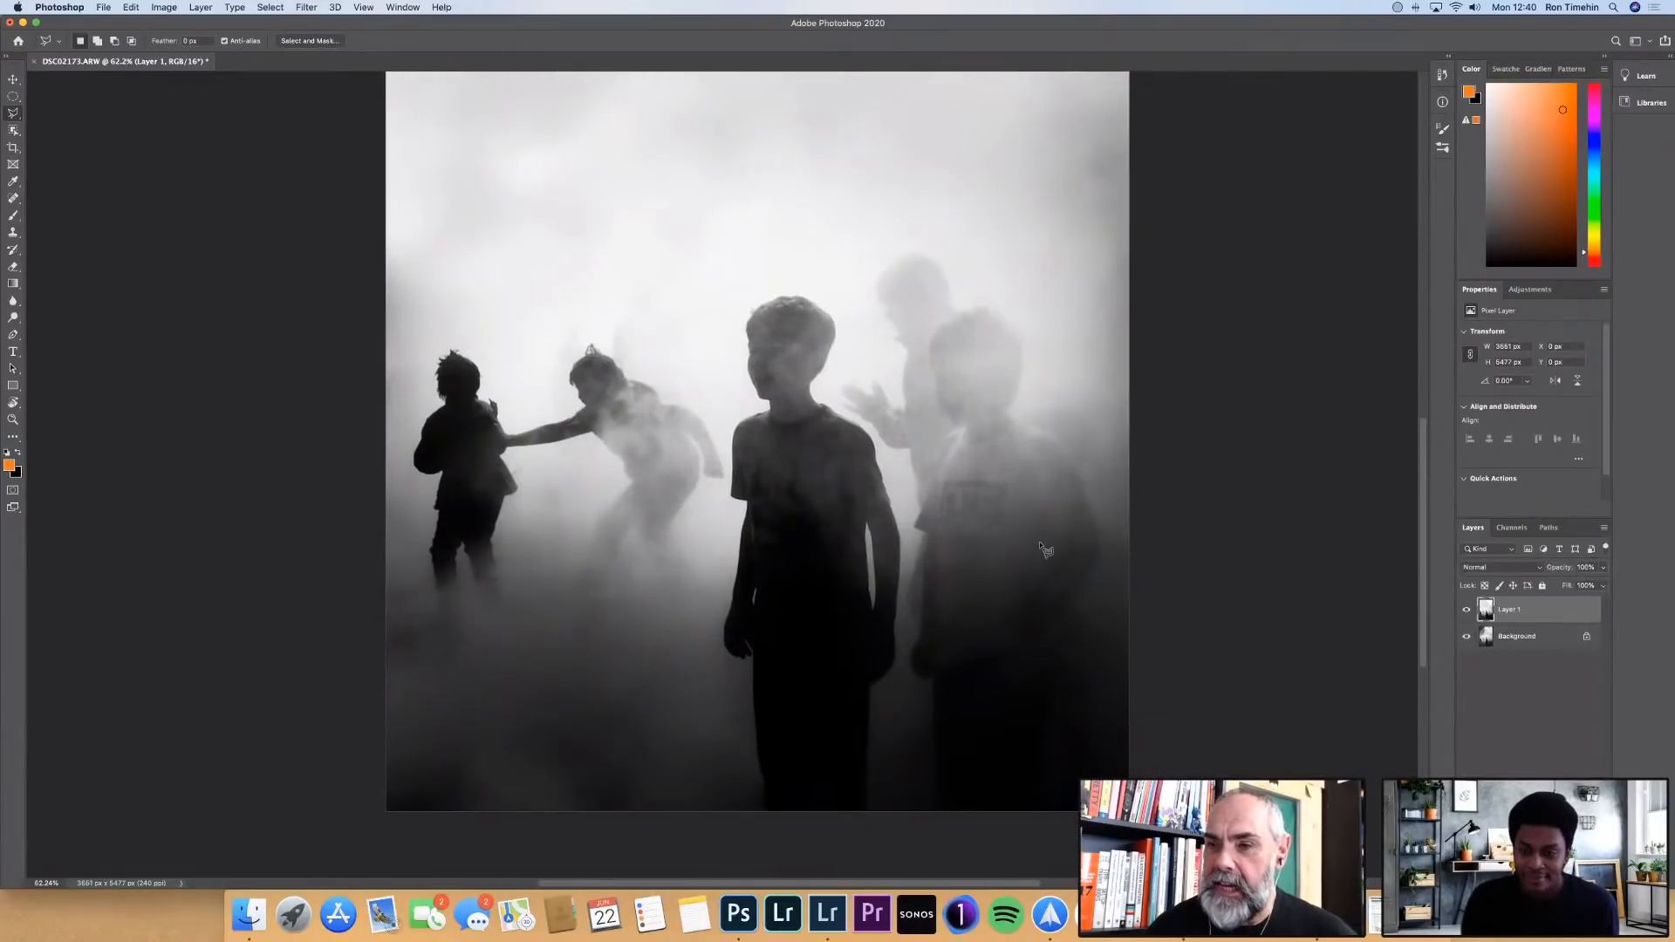
scroll(1046, 550, "up", 5)
scroll(1046, 550, "up", 3)
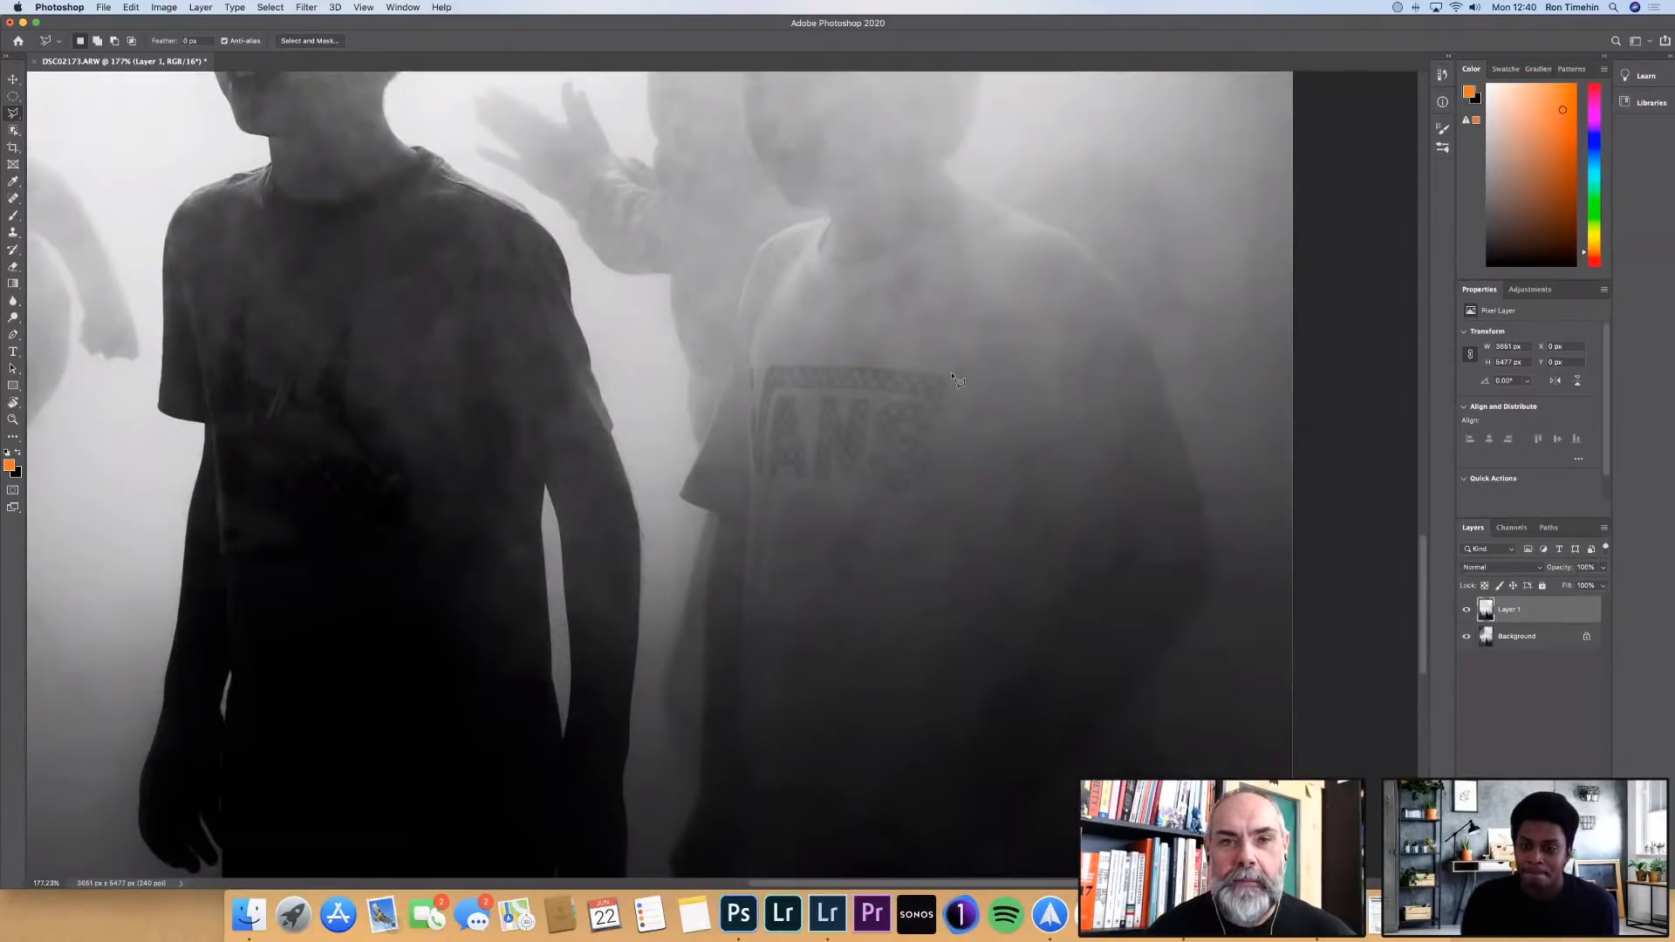
left_click(952, 374)
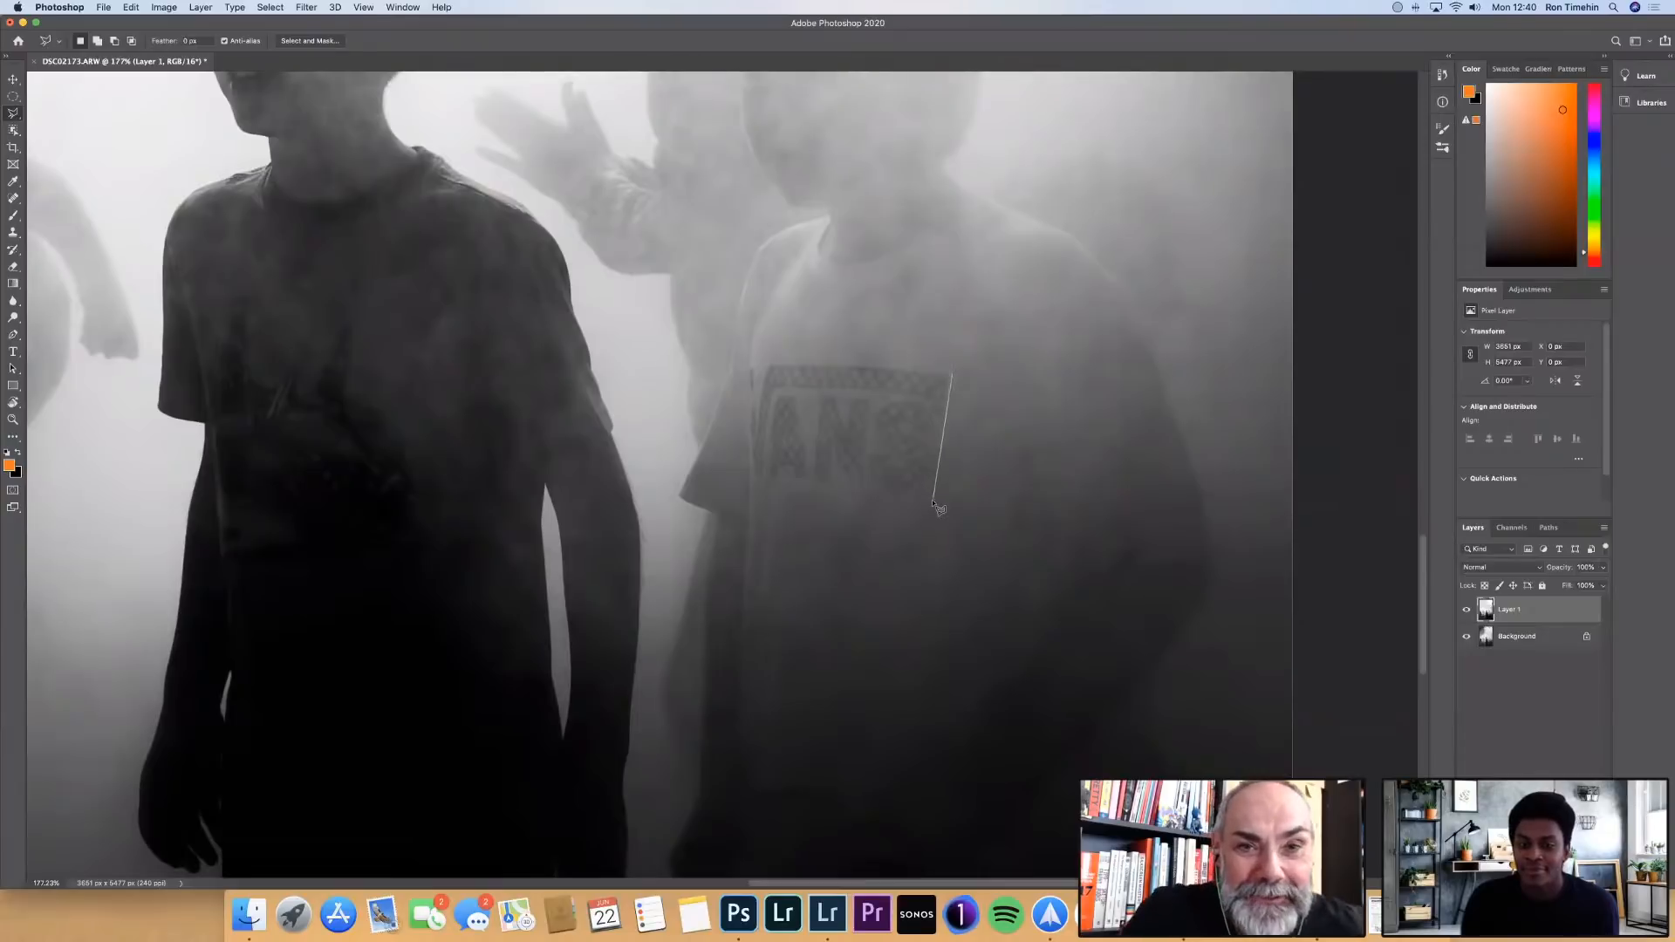
left_click(933, 503)
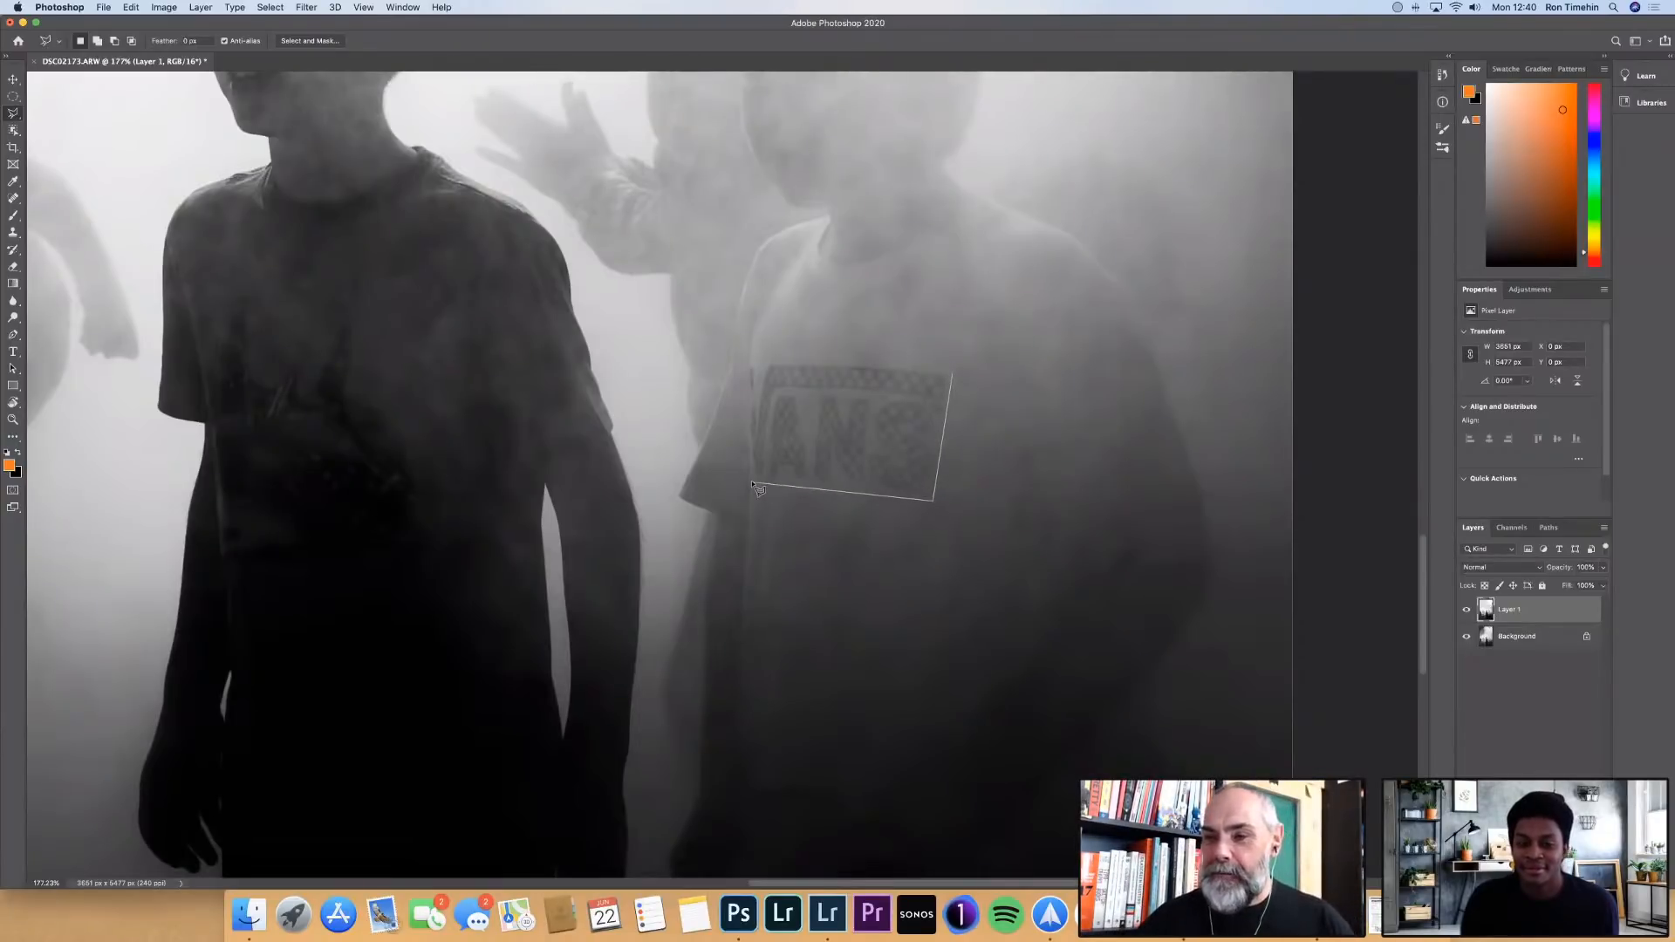
left_click(755, 483)
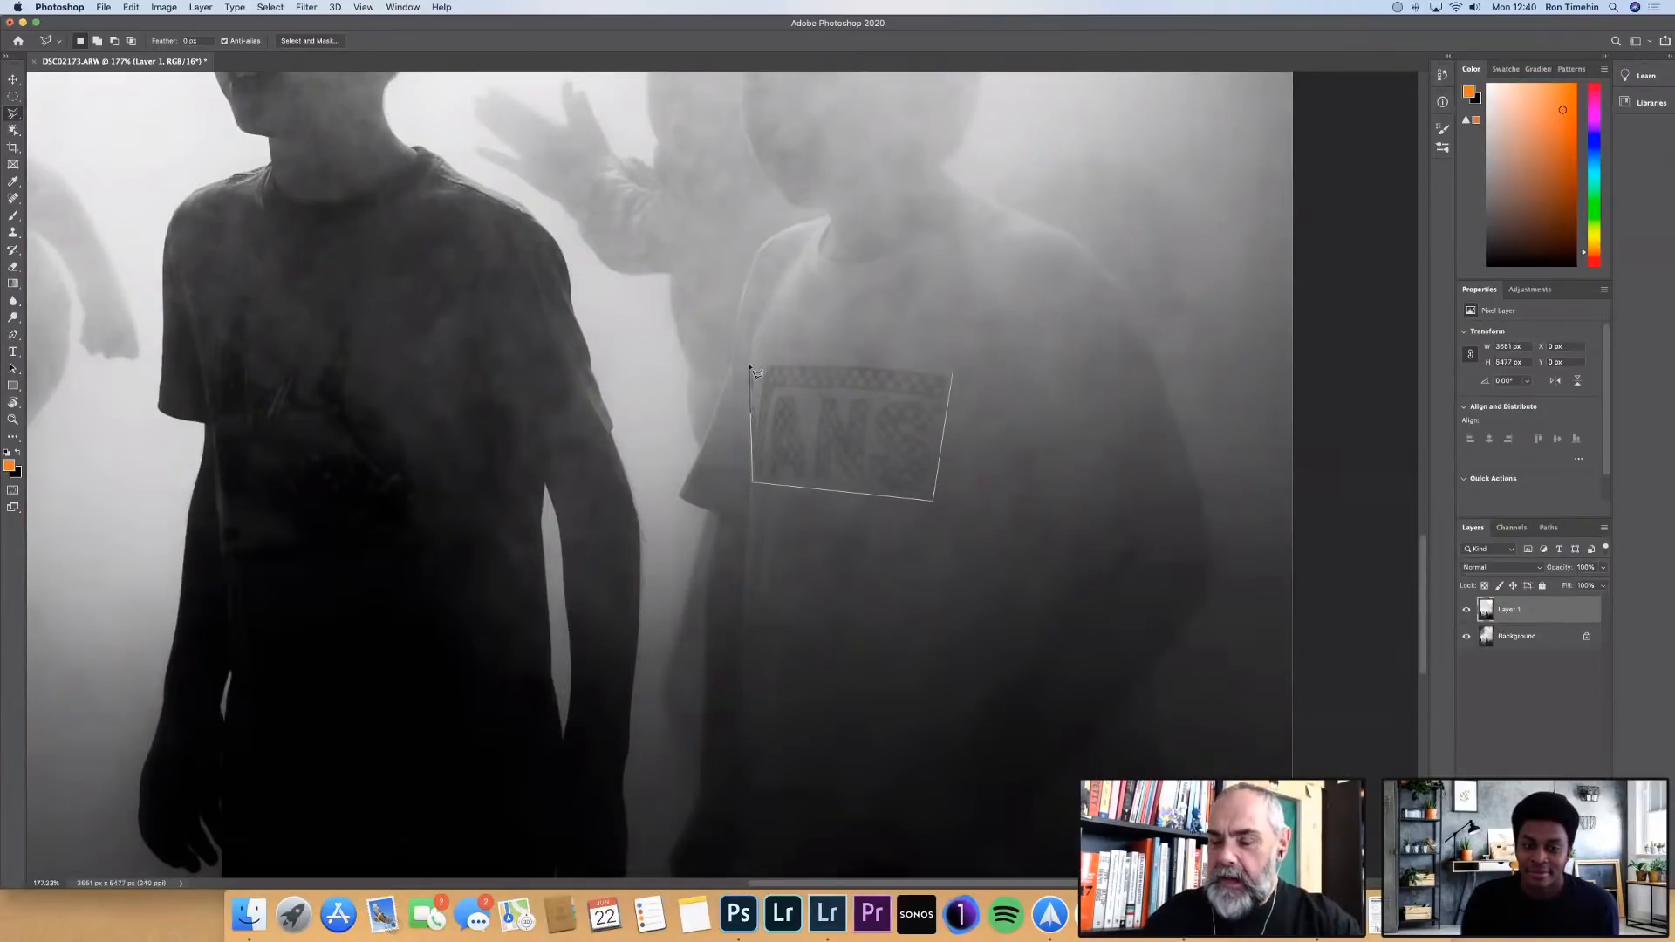
left_click(952, 376)
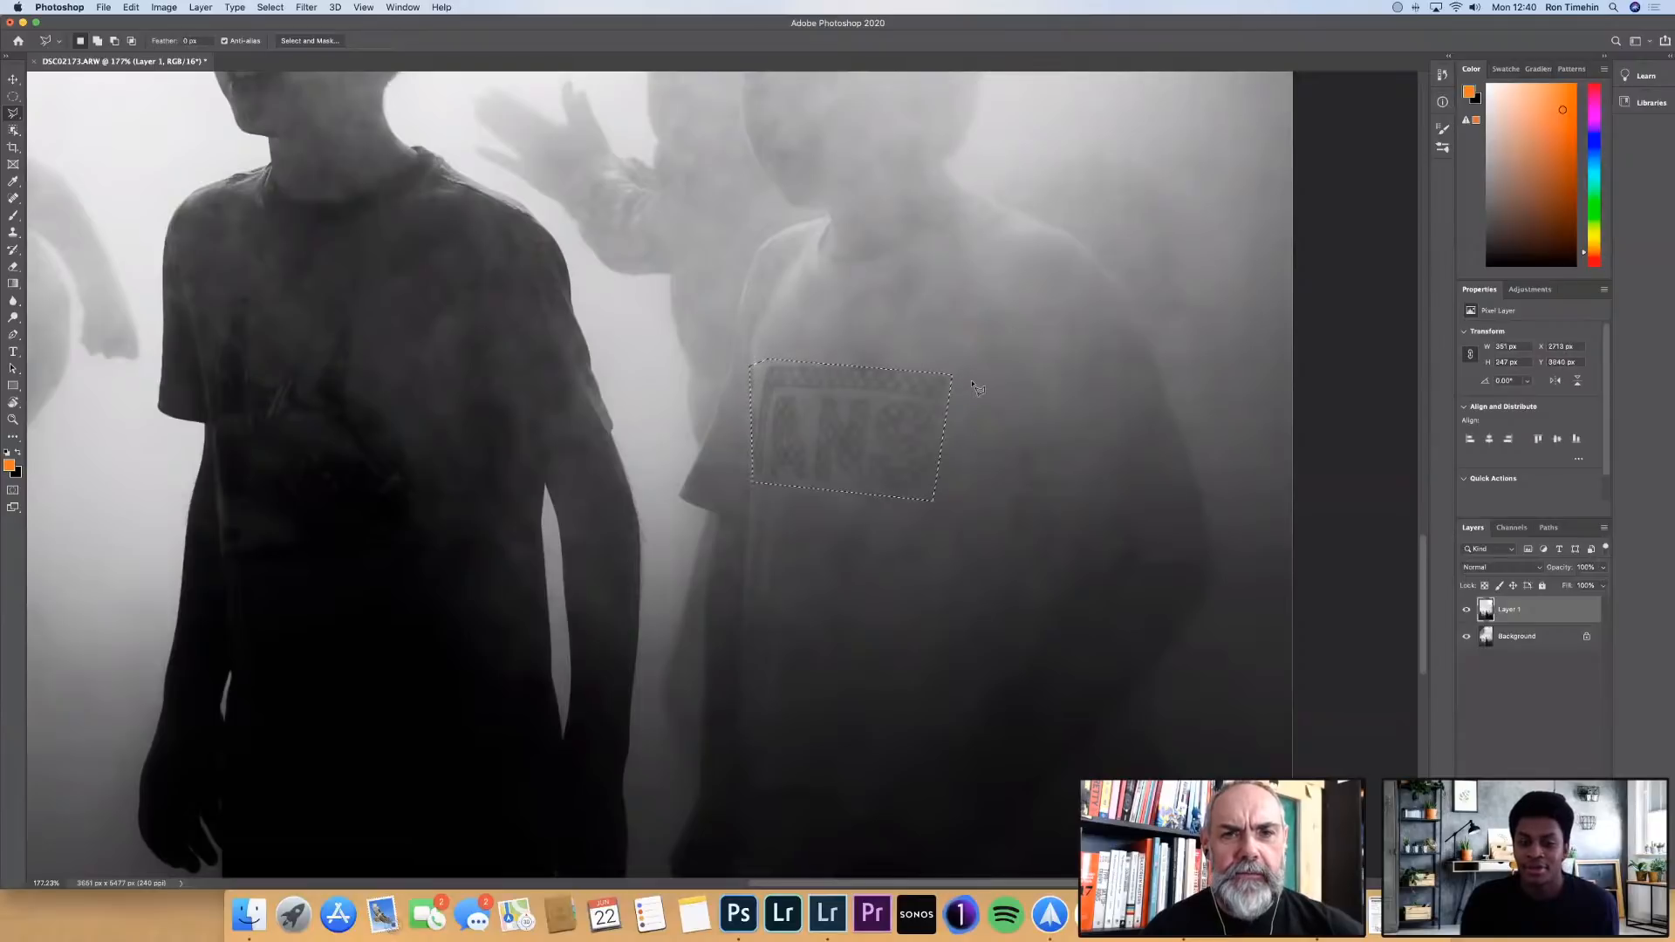
Remove the selected shirt logo with a Content-Aware fill using Color Adaptation, Normal mode and 100% opacity, and deselect the area
right_click(912, 419)
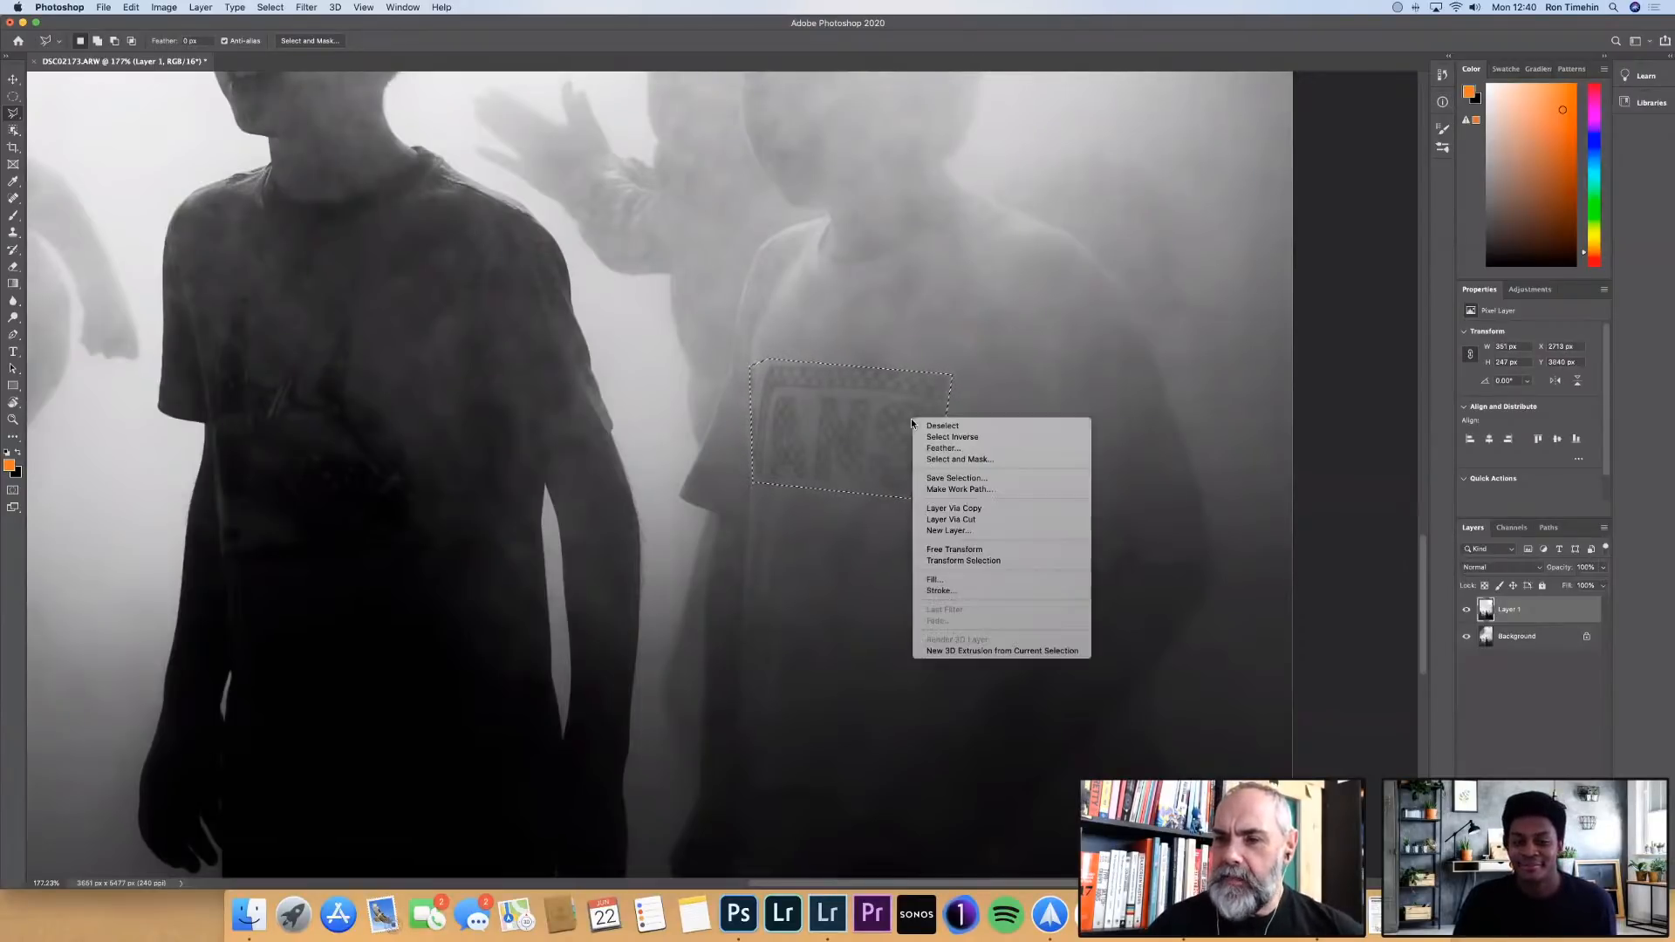
left_click(963, 581)
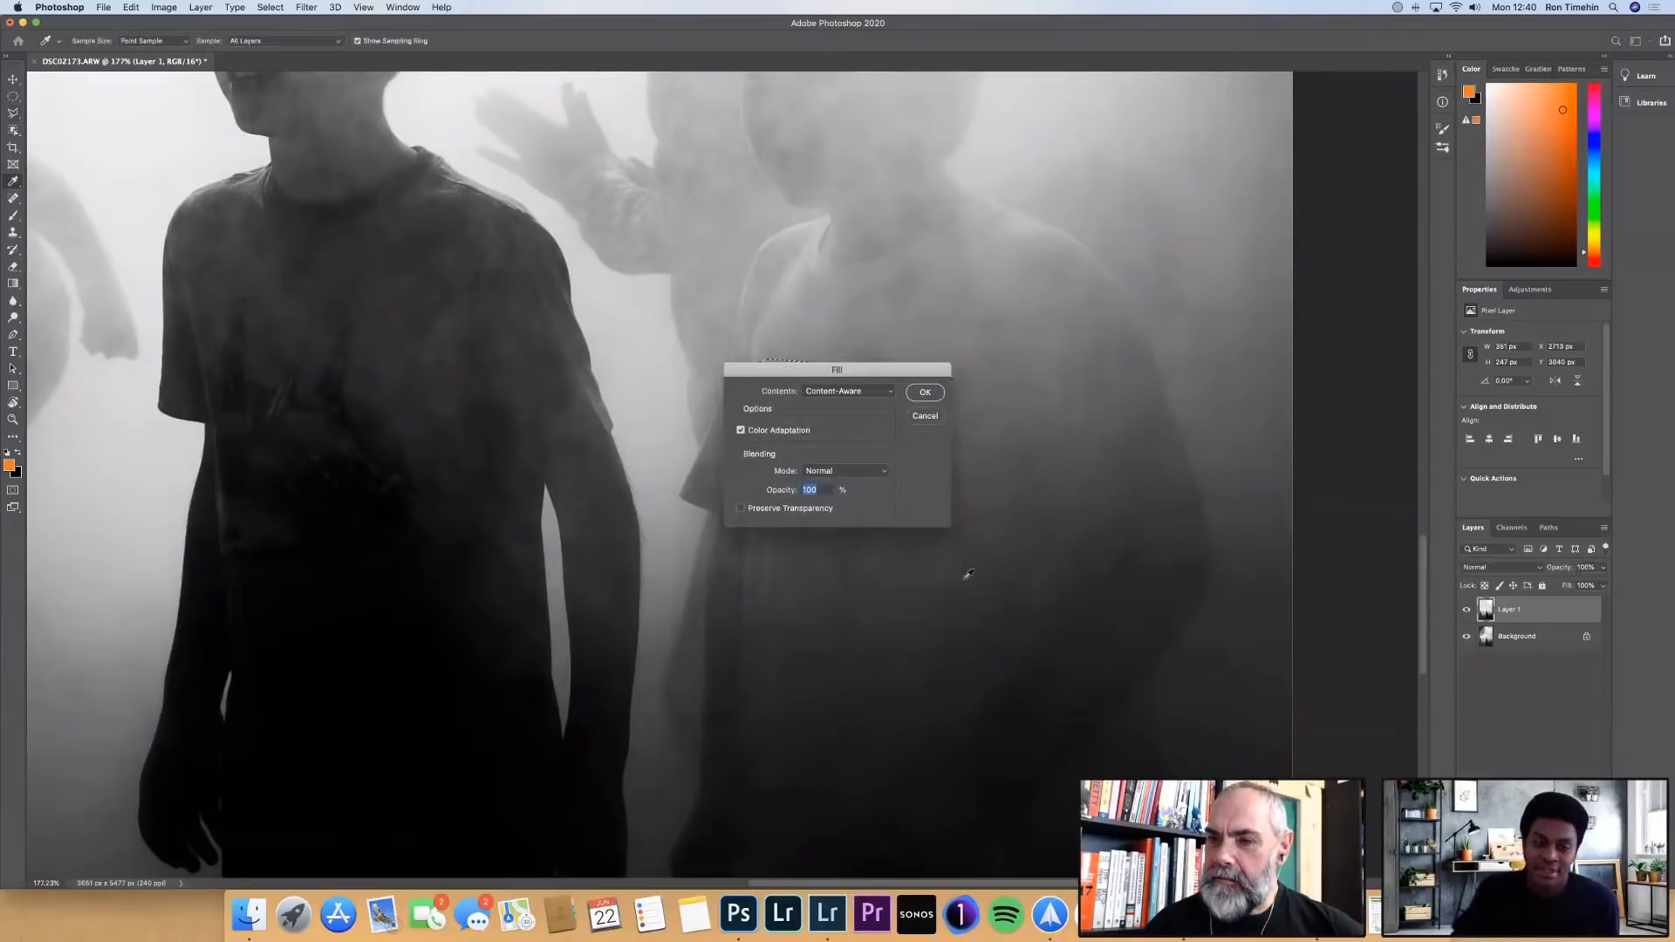
left_click_drag(859, 373, 903, 564)
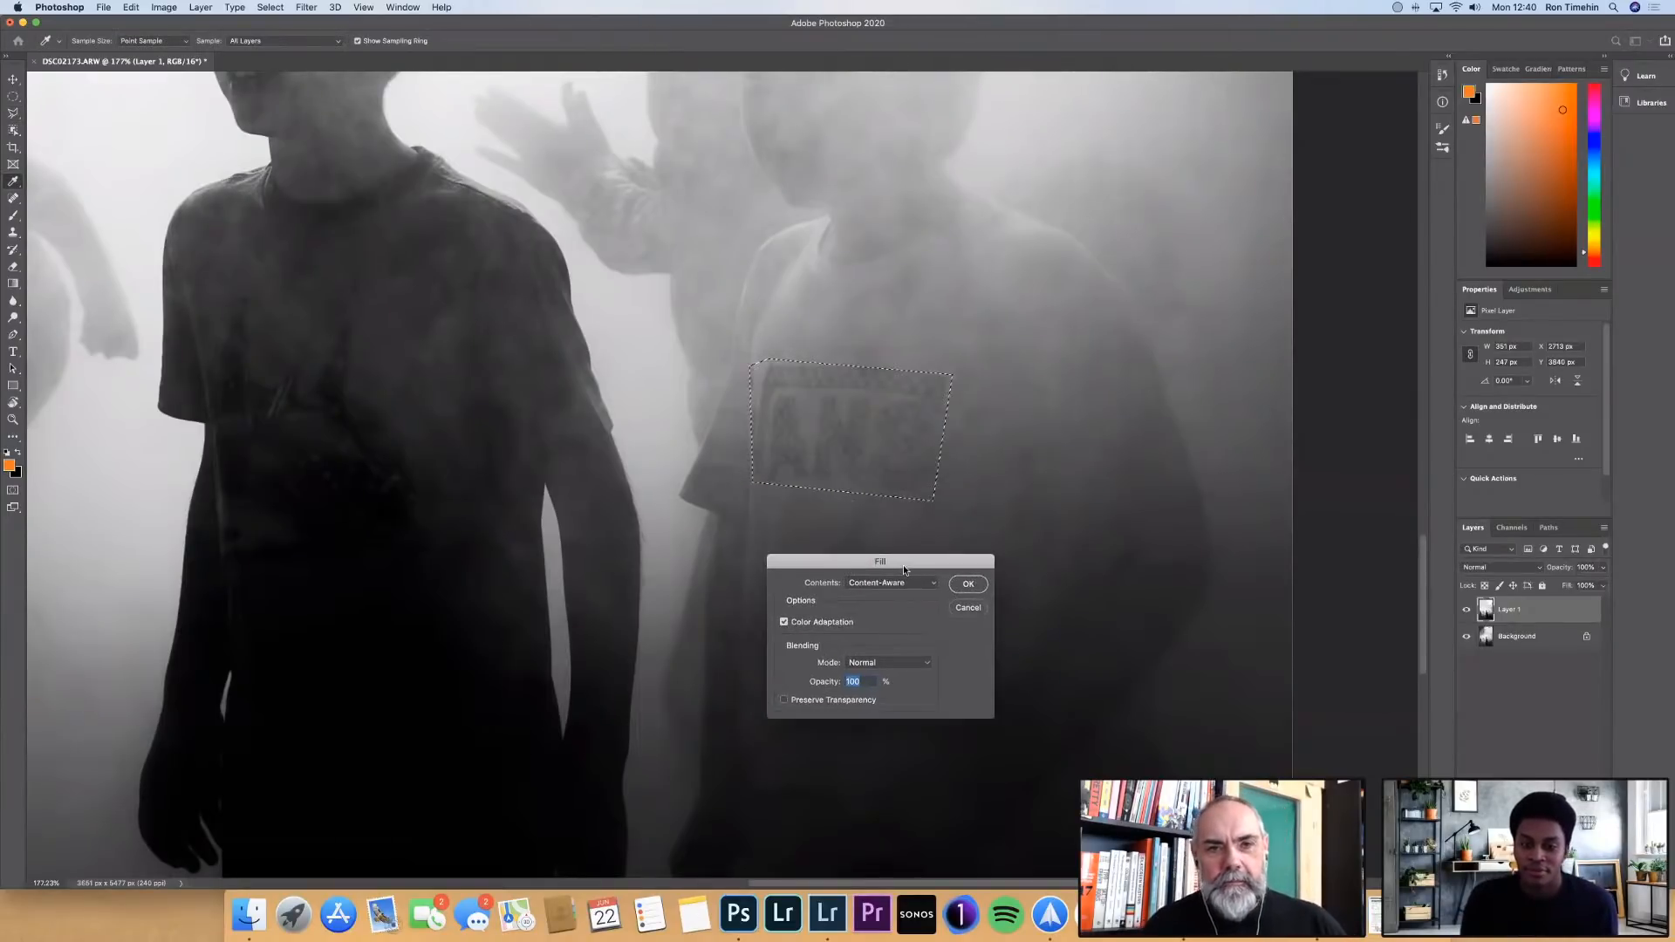
left_click(972, 584)
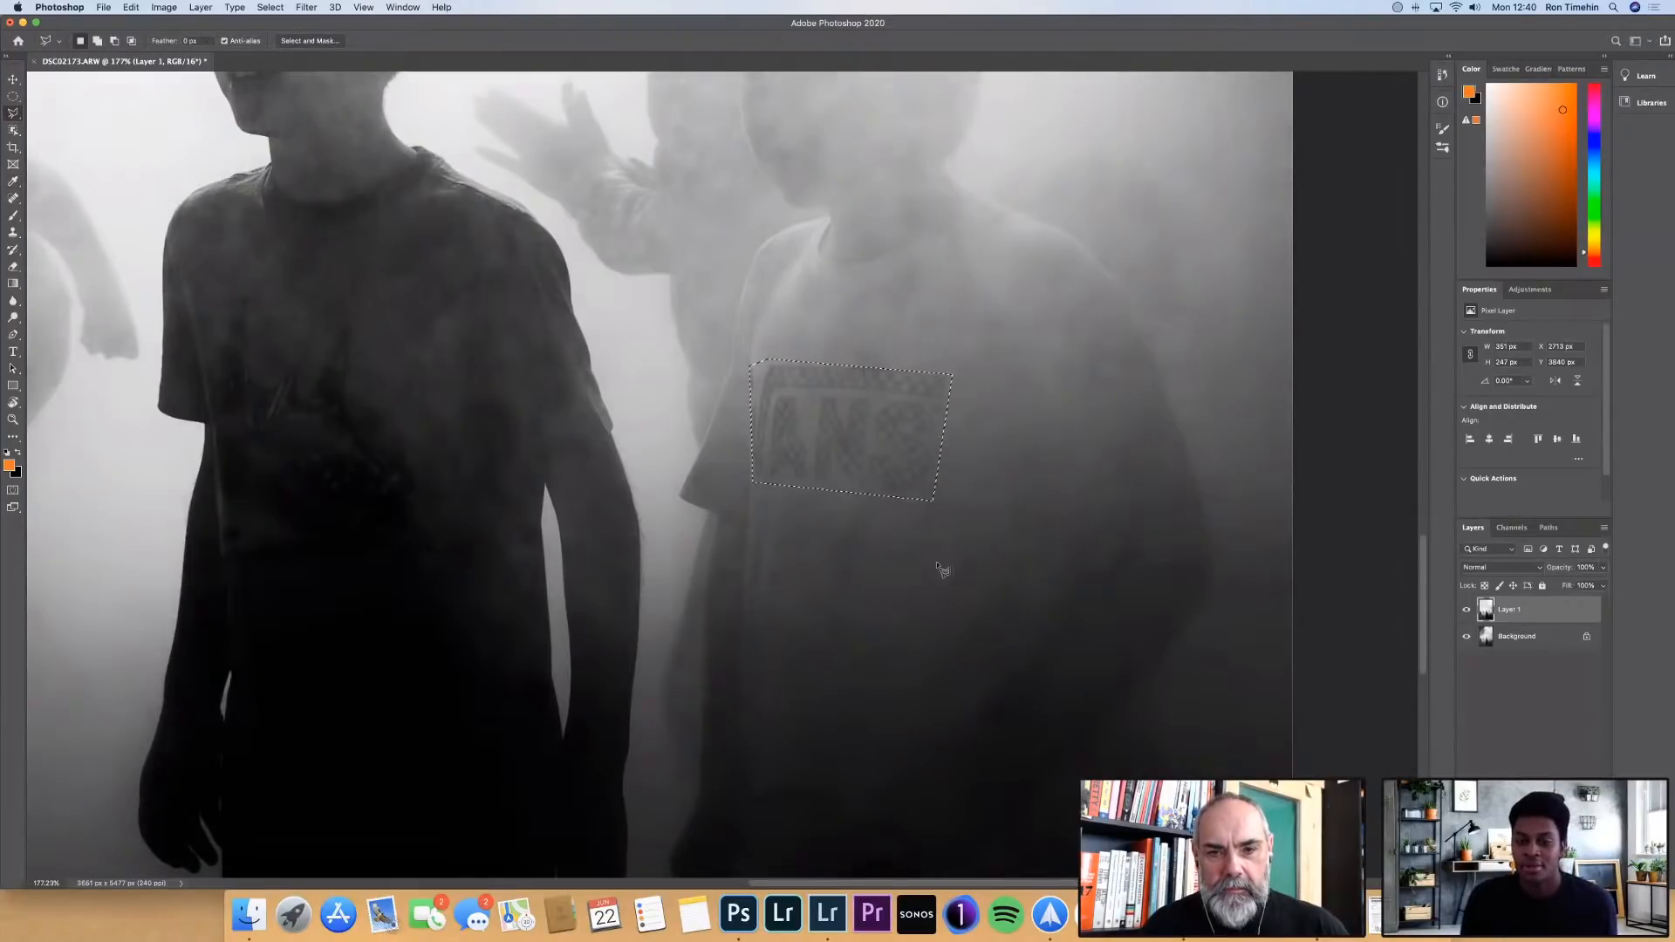
right_click(909, 464)
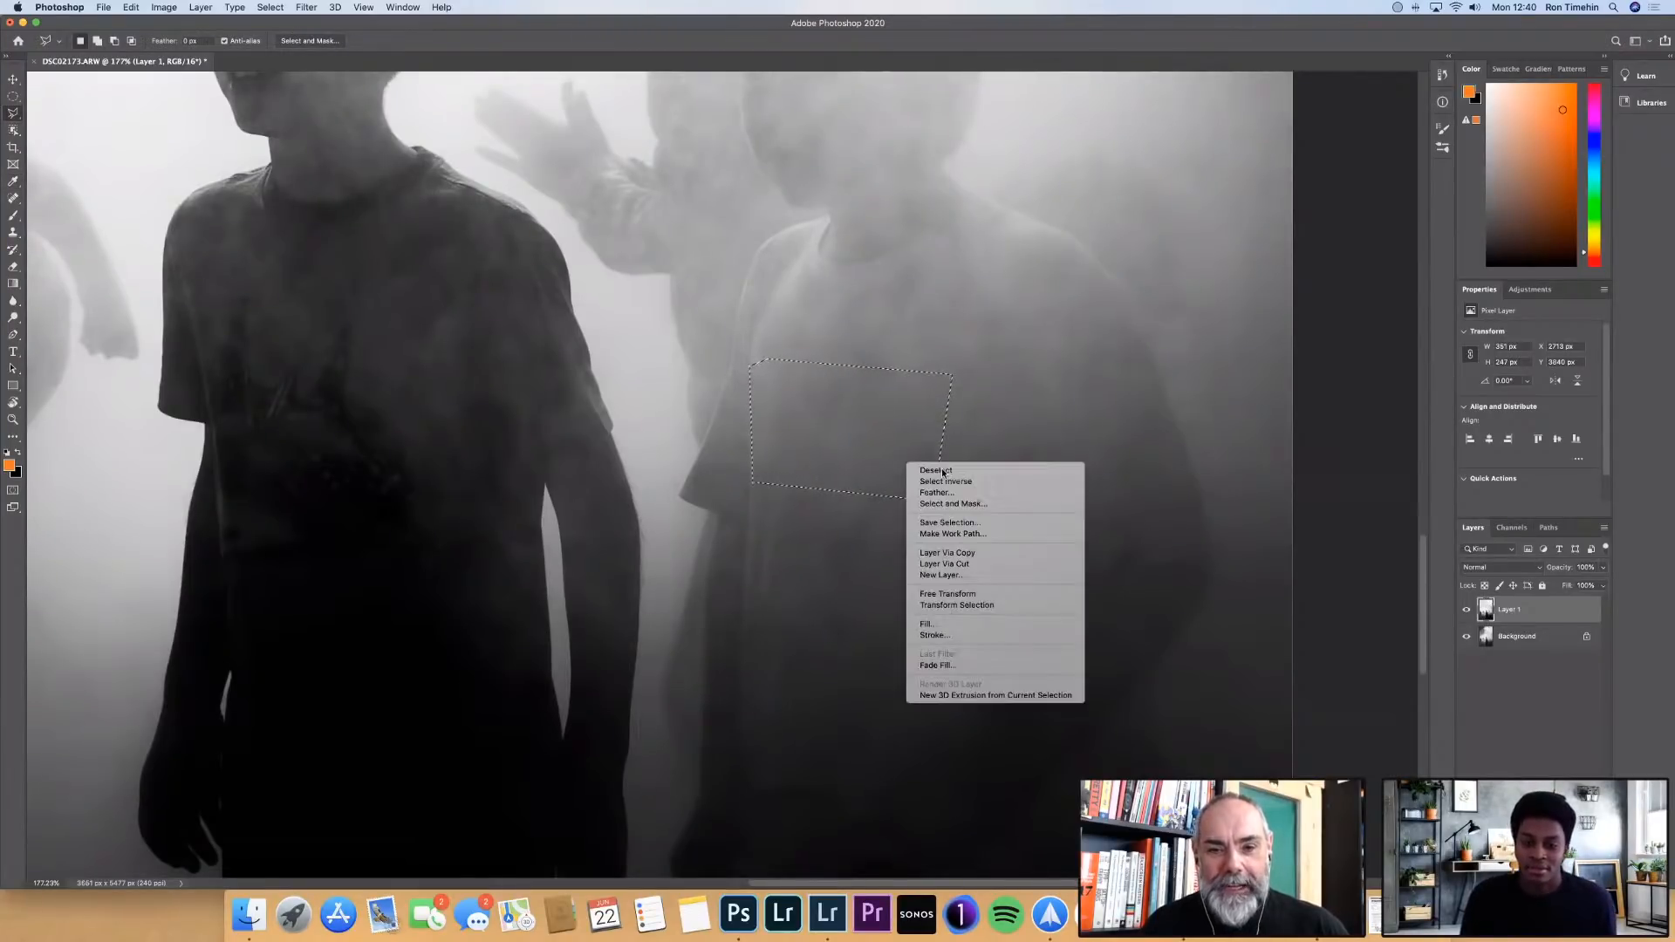
left_click(946, 472)
scroll(954, 508, "down", 6)
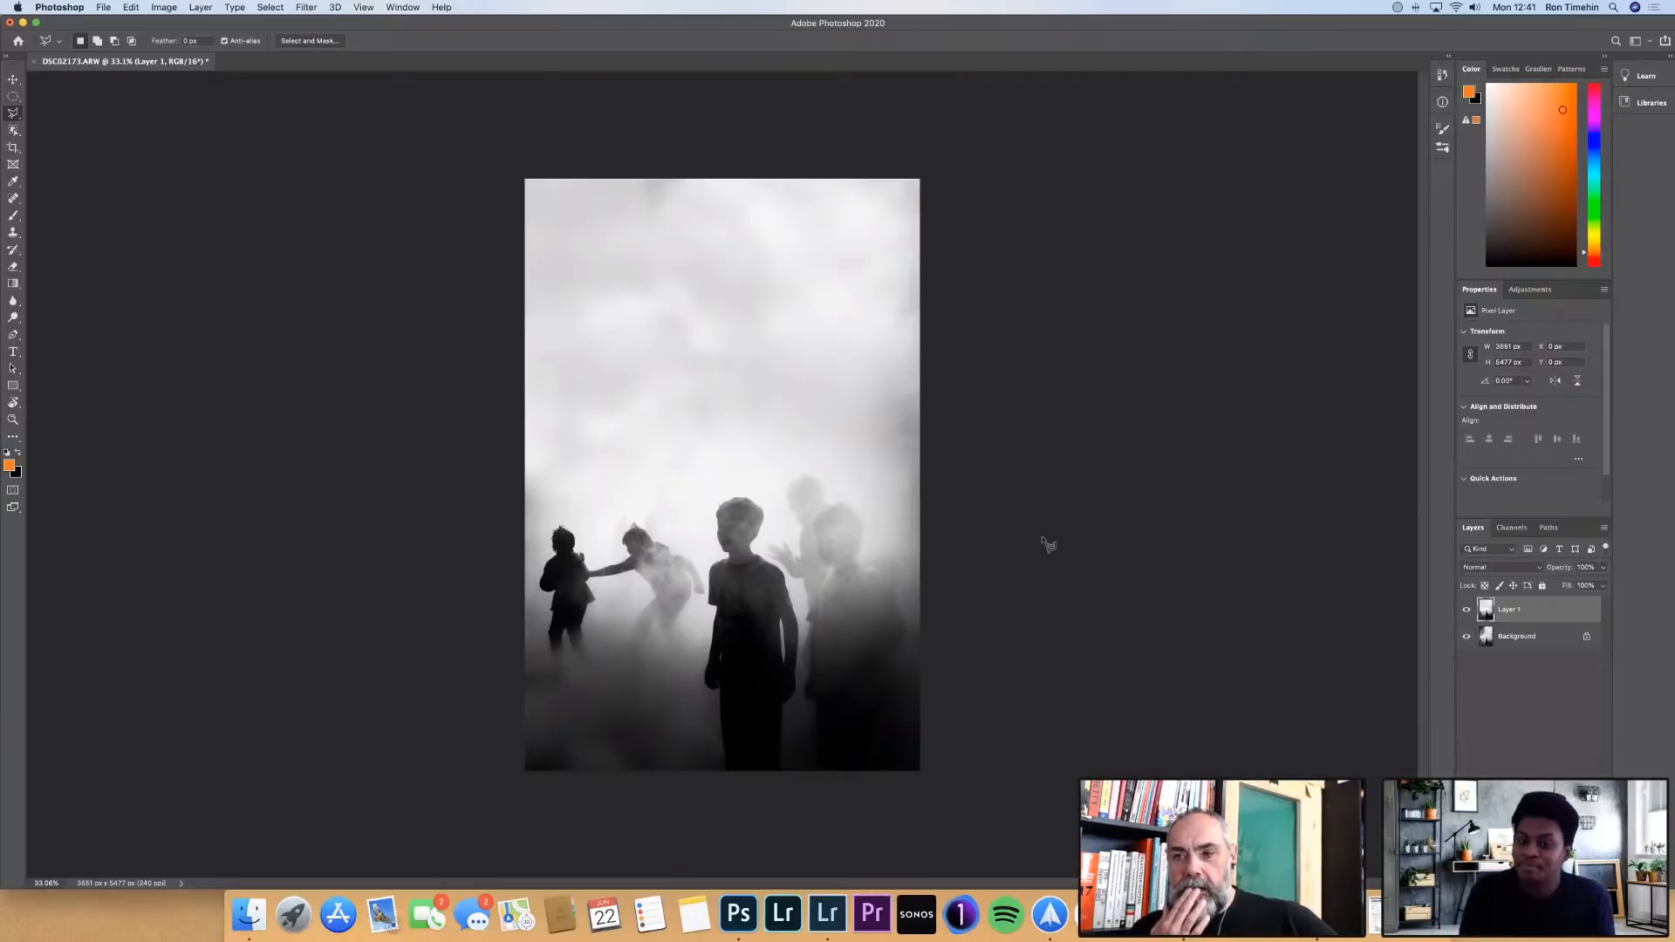
key("v")
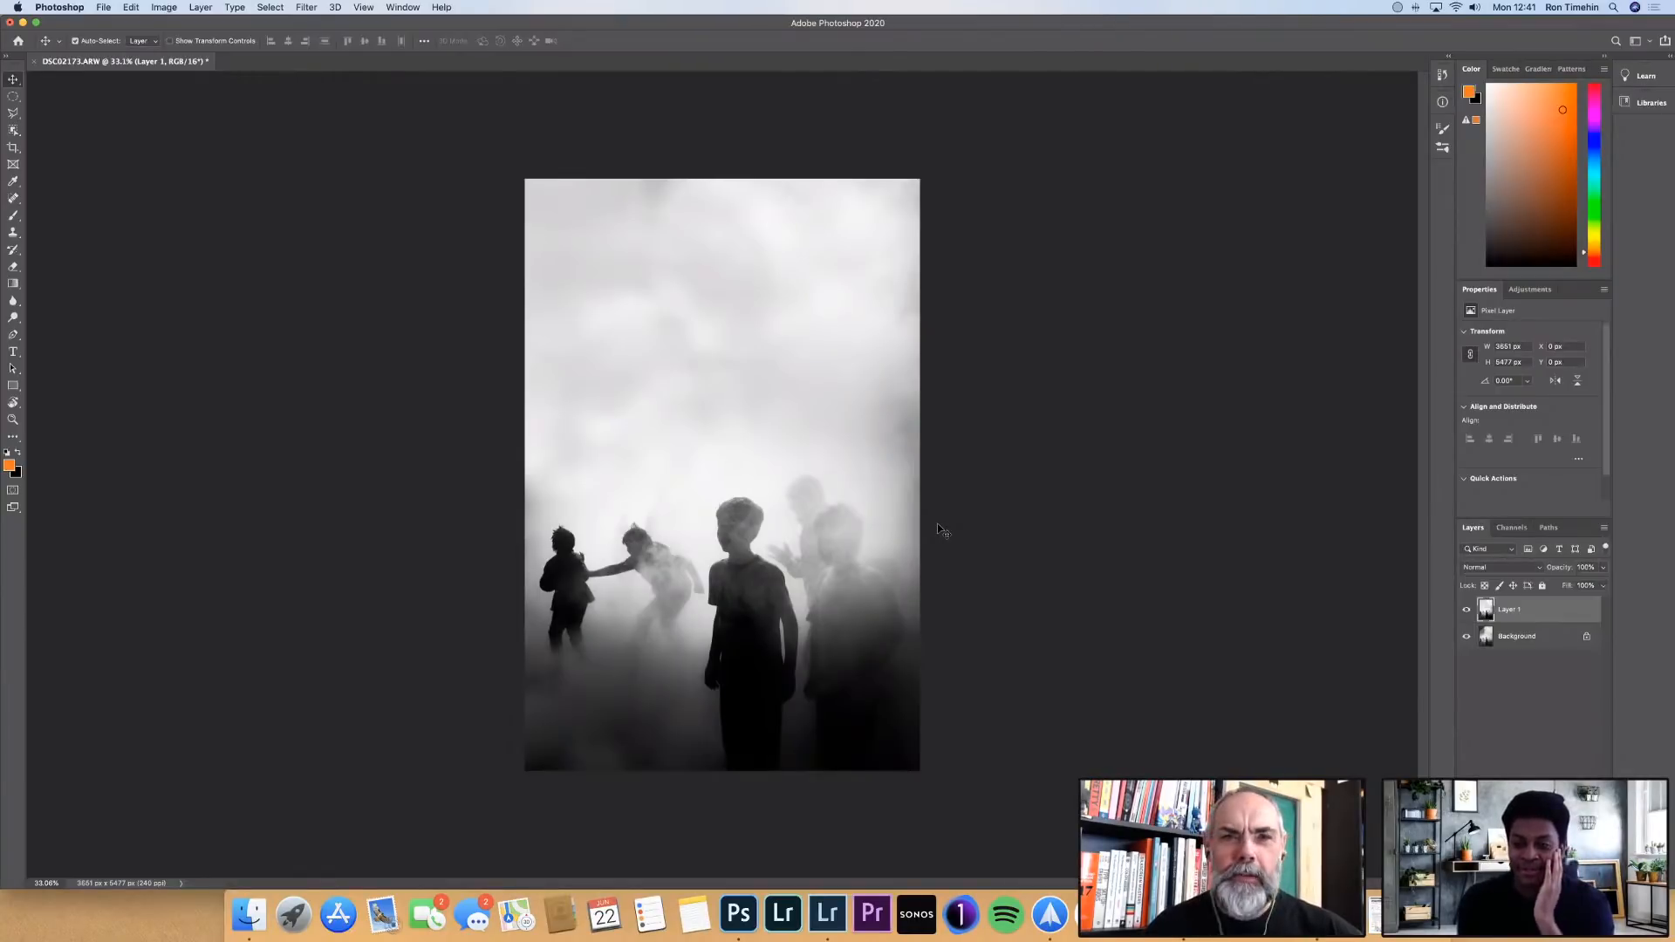
Switch to Lightroom Classic, select the photo of the bridge between the buildings, and reset its exposure to 0
key("ctrl+Left")
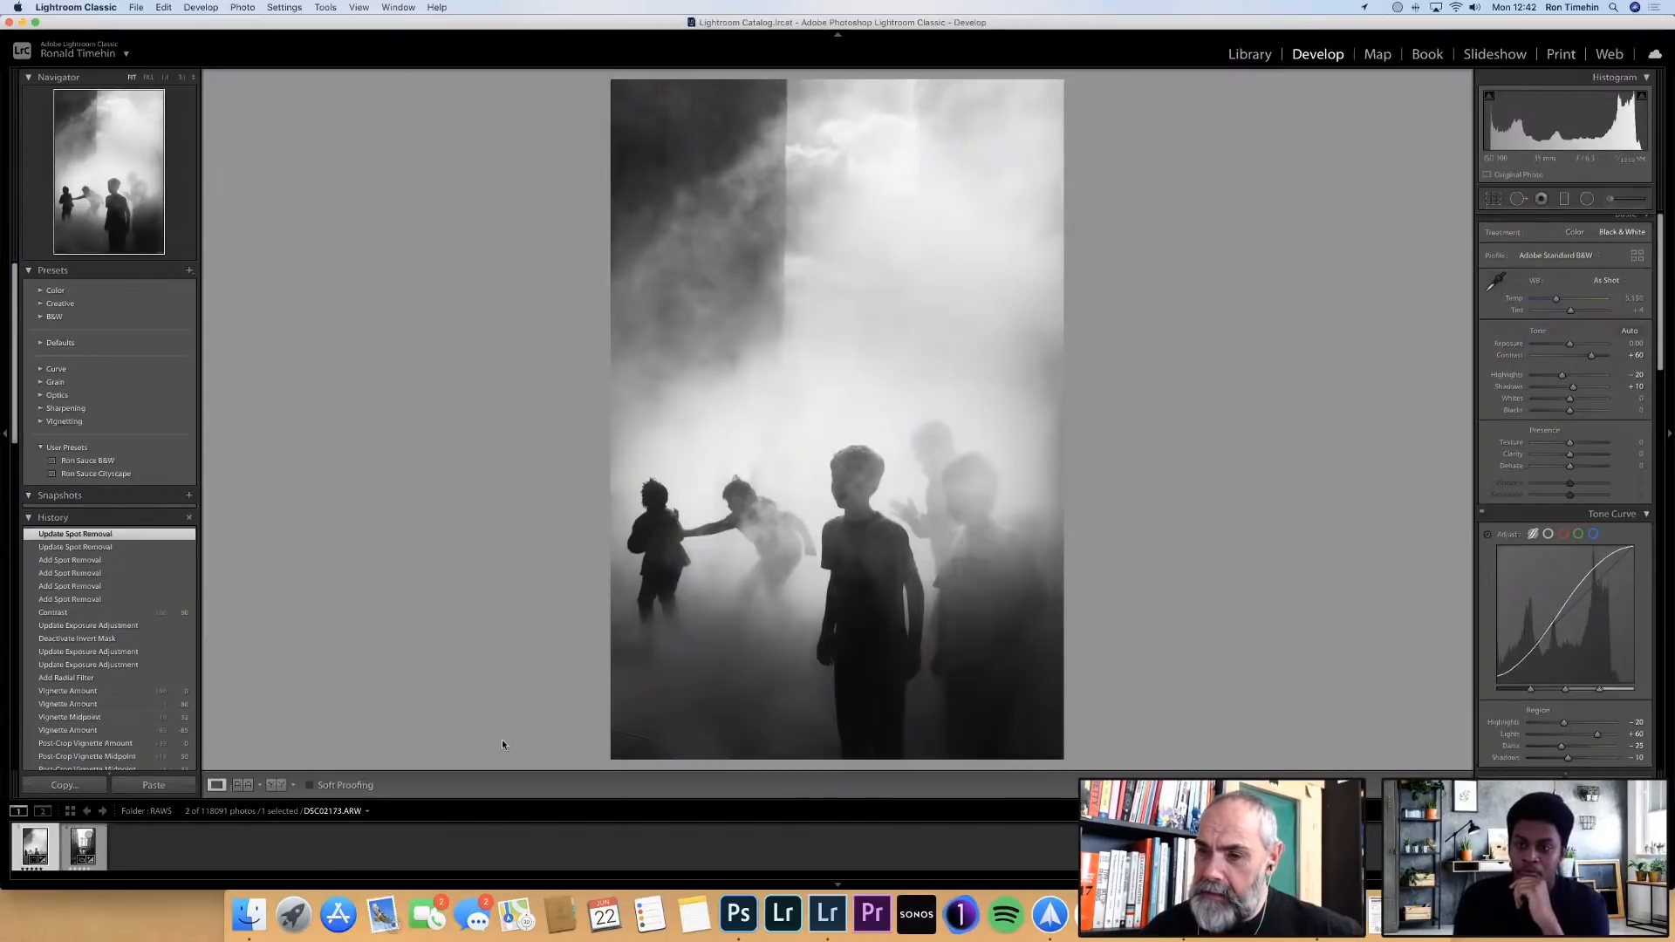
left_click(90, 848)
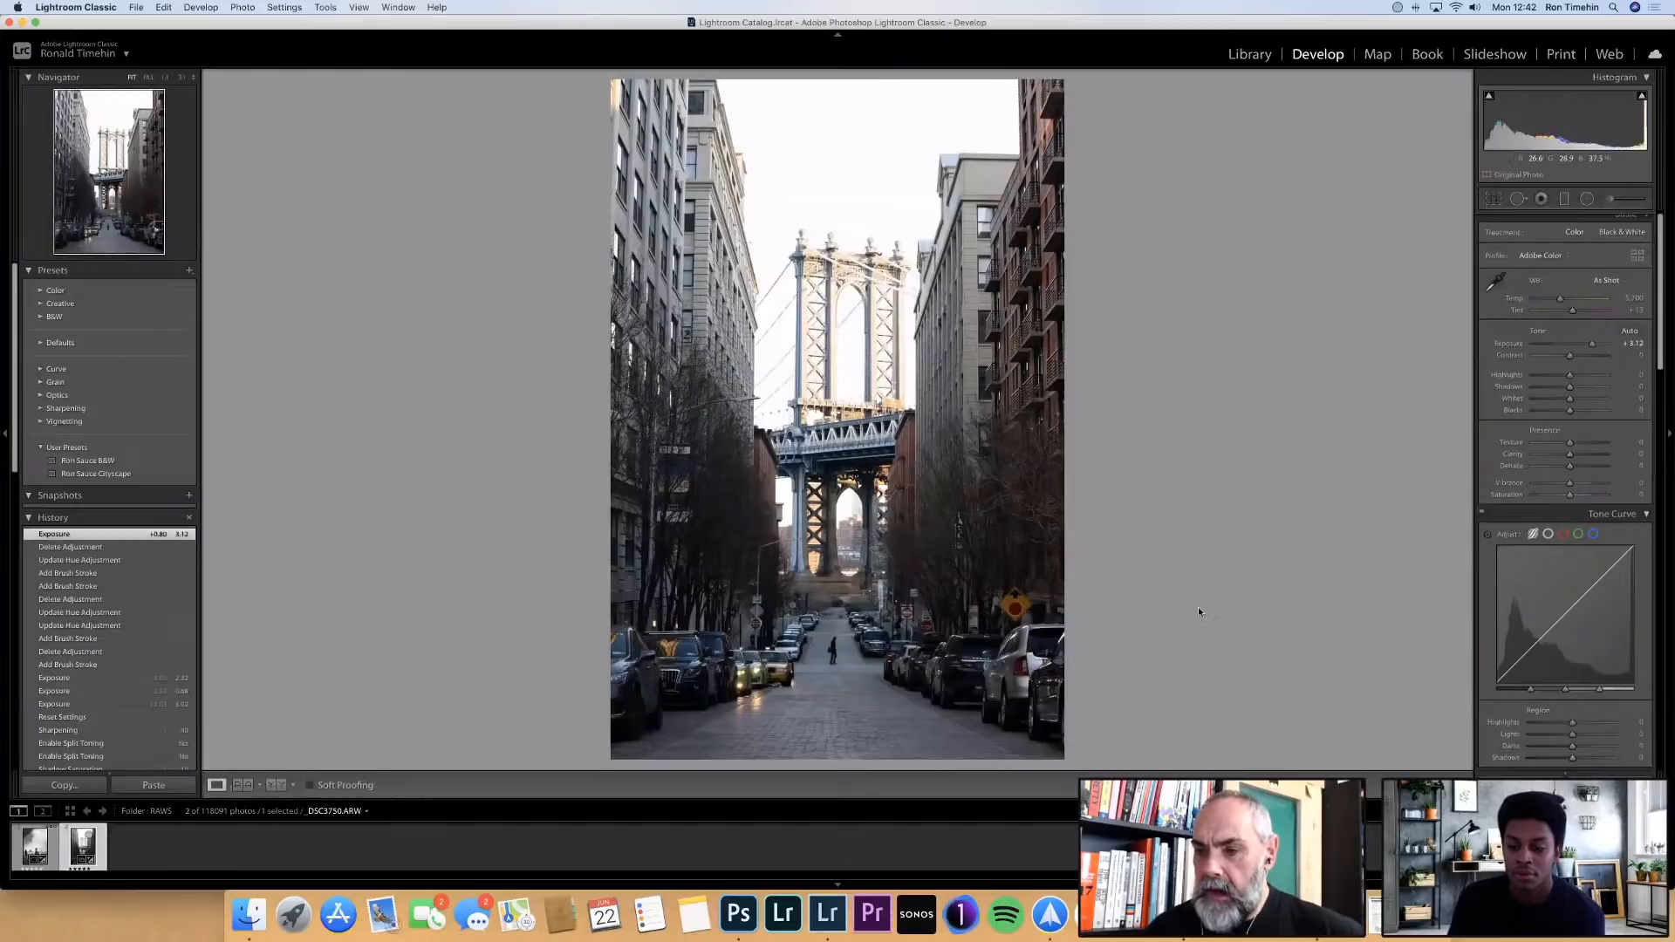
left_click(740, 914)
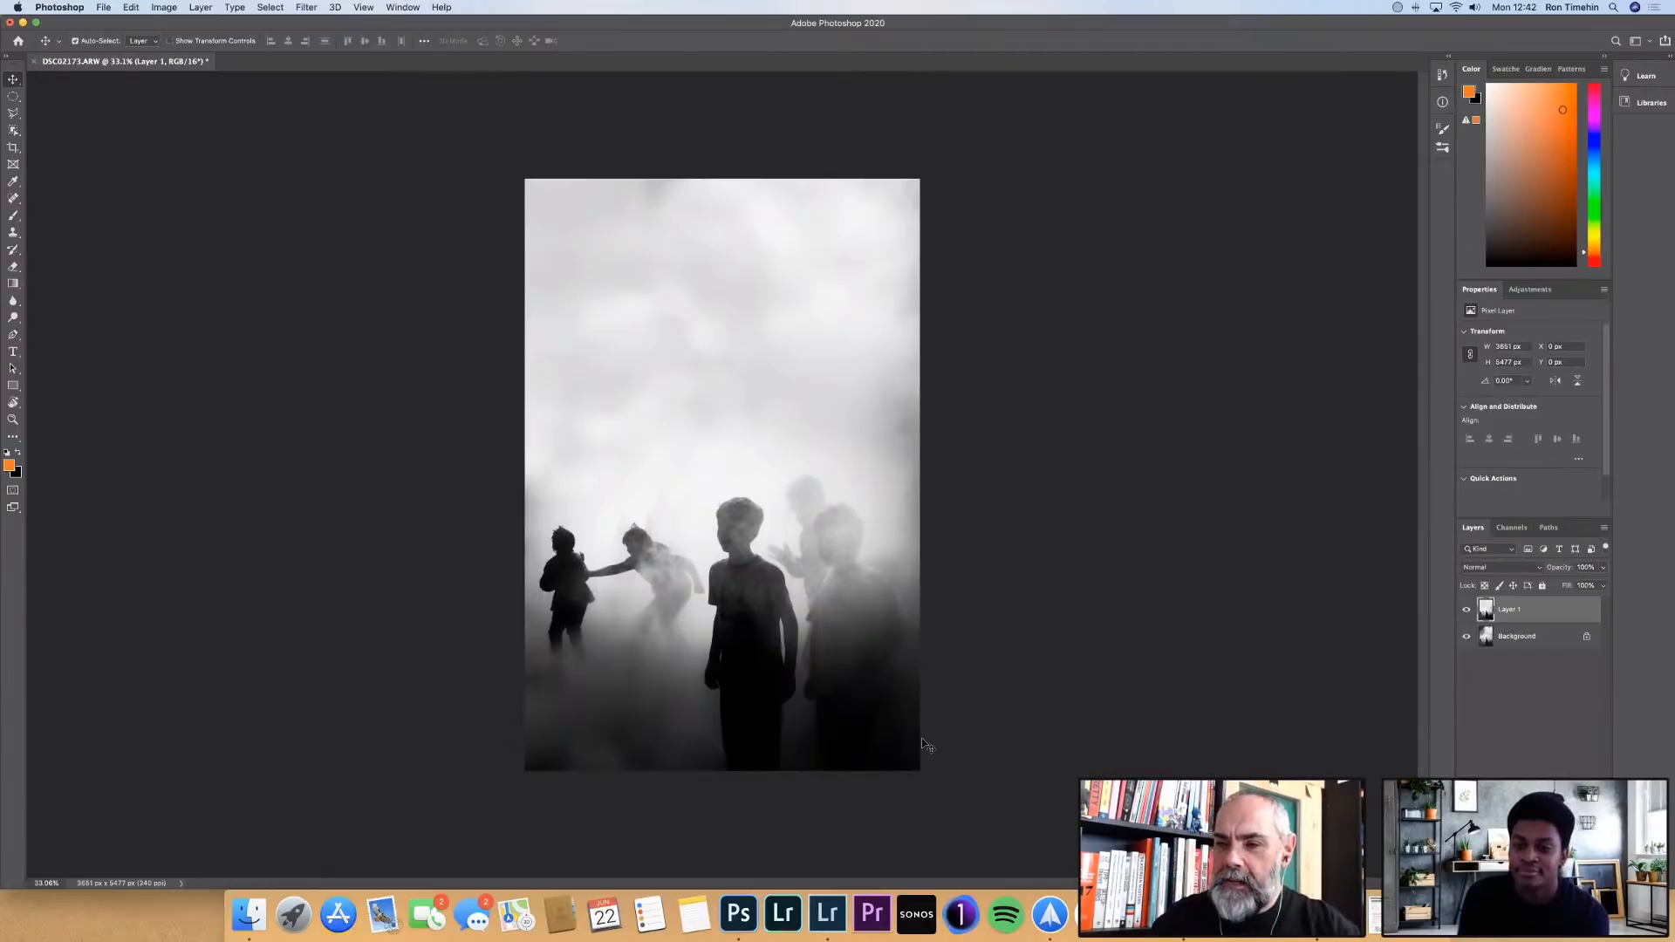
key("ctrl+Left")
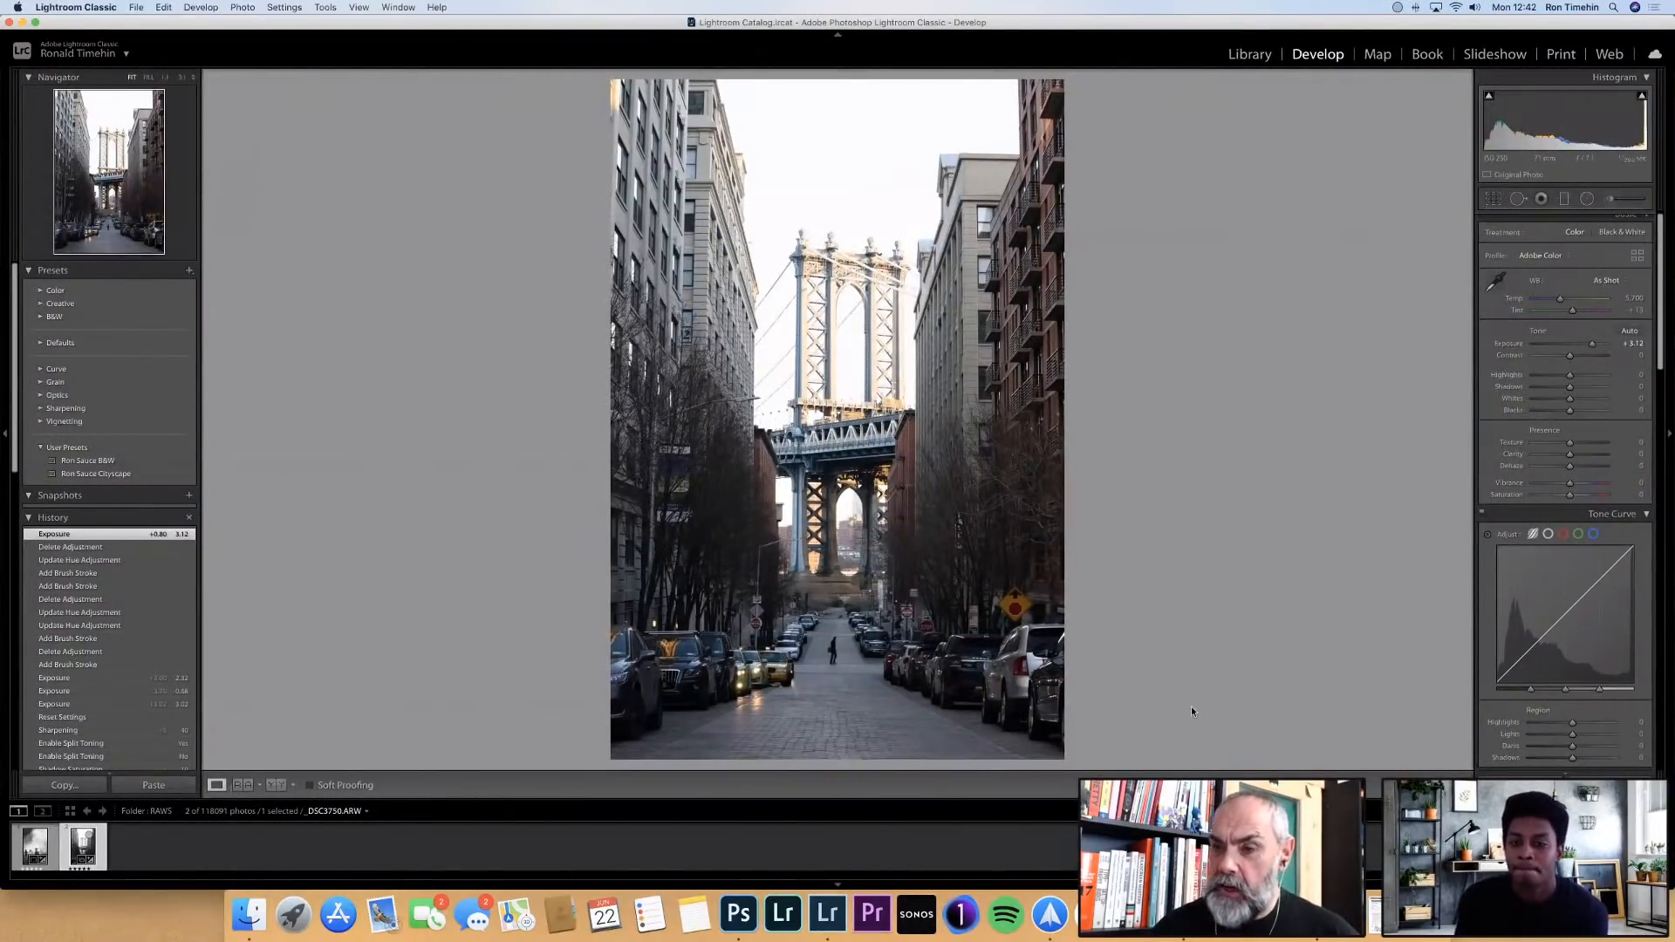
double_click(1594, 346)
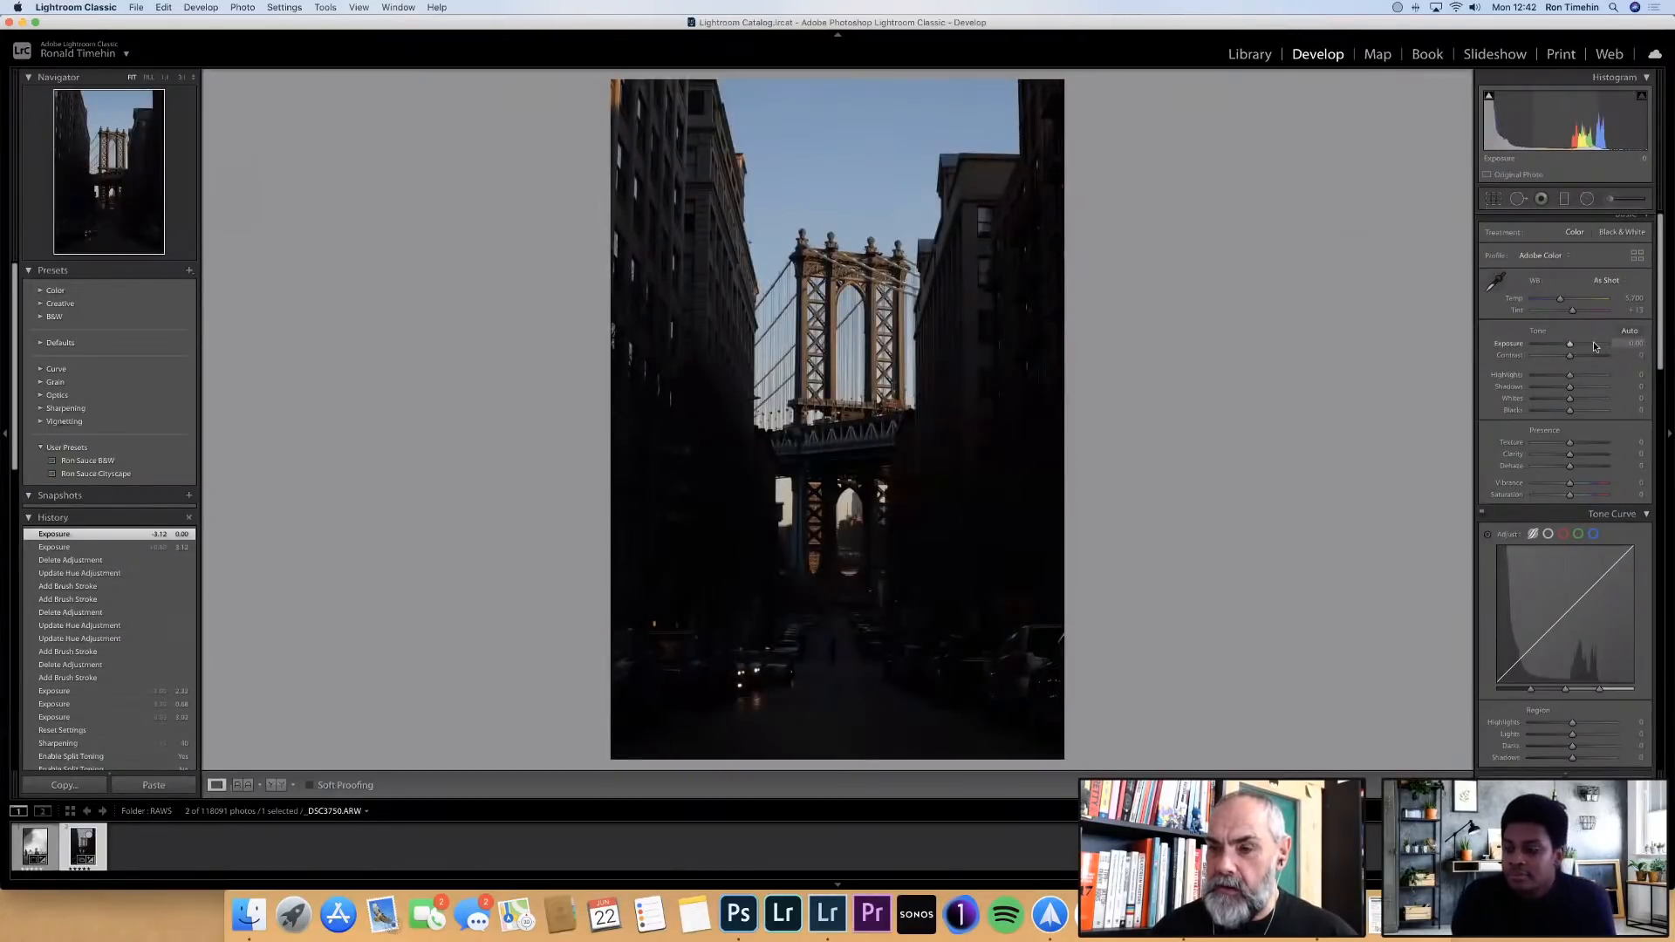
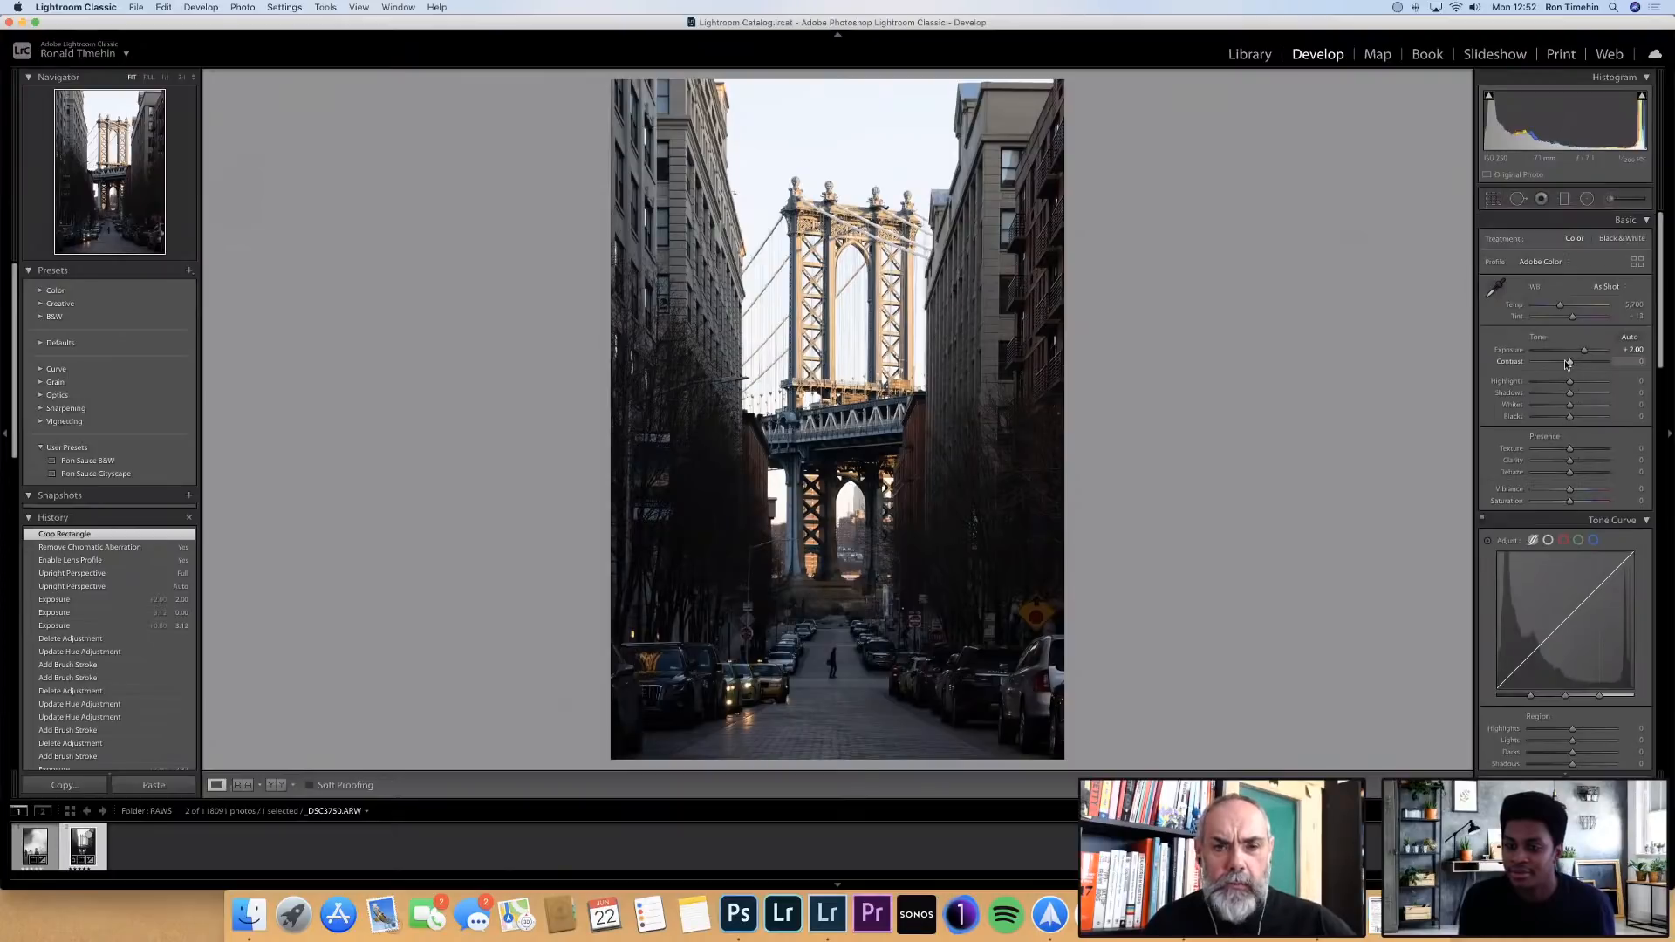
Compare the bridge photo with the Upright perspective correction set to Off and to Full
scroll(1558, 437, "down", 5)
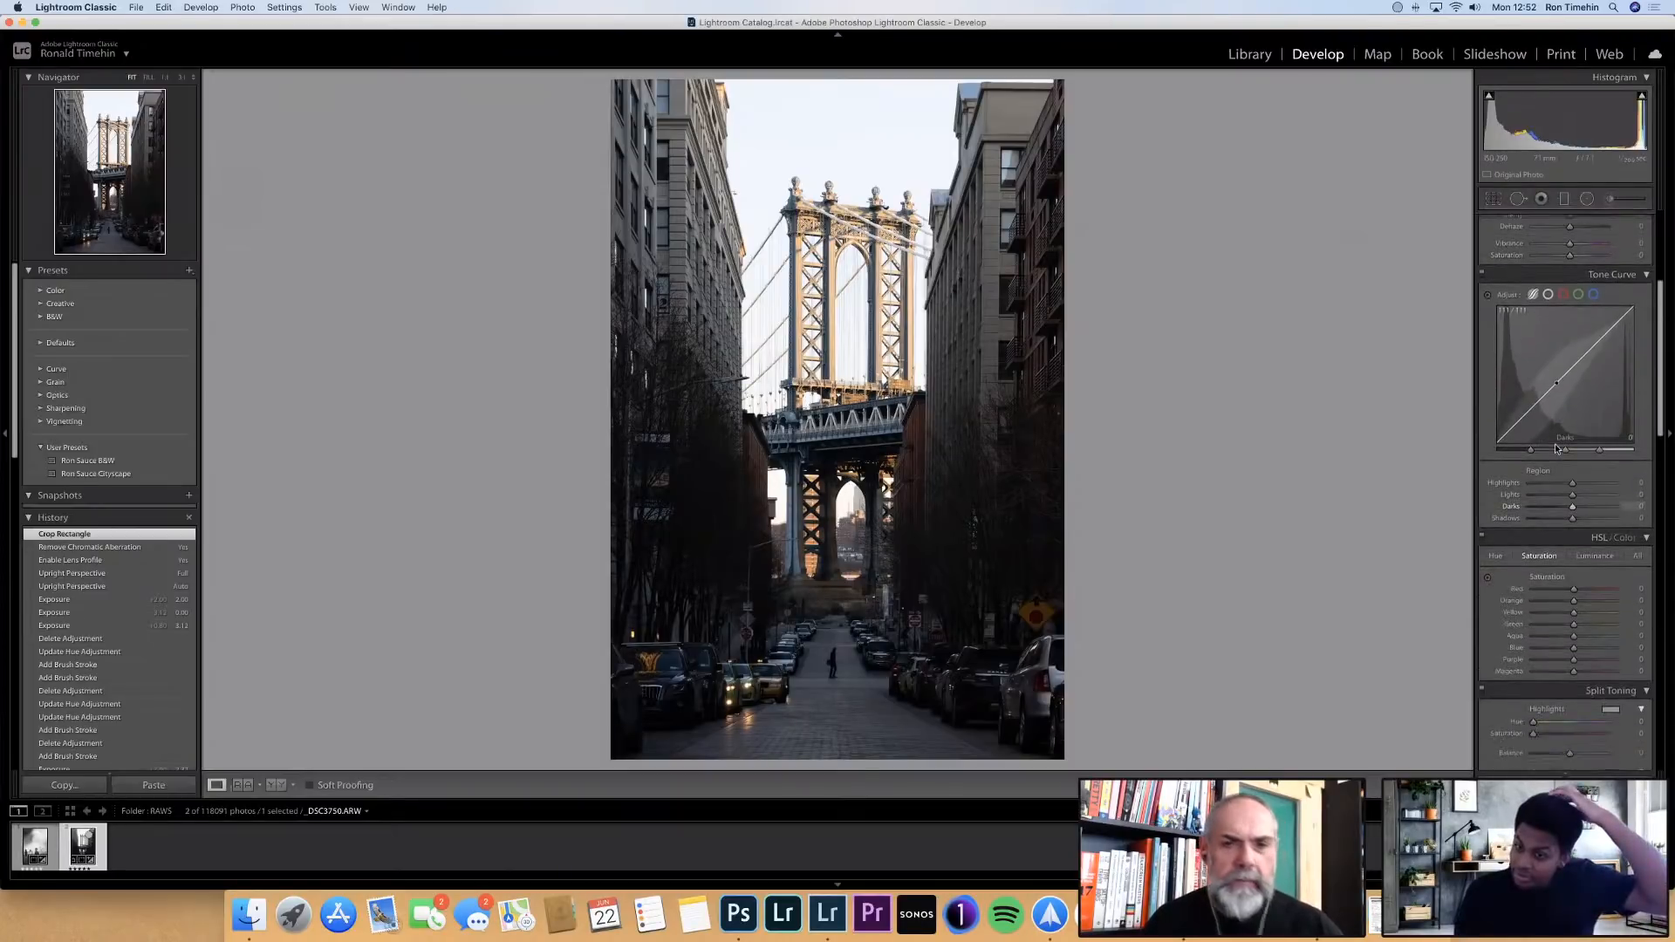
scroll(1558, 448, "down", 10)
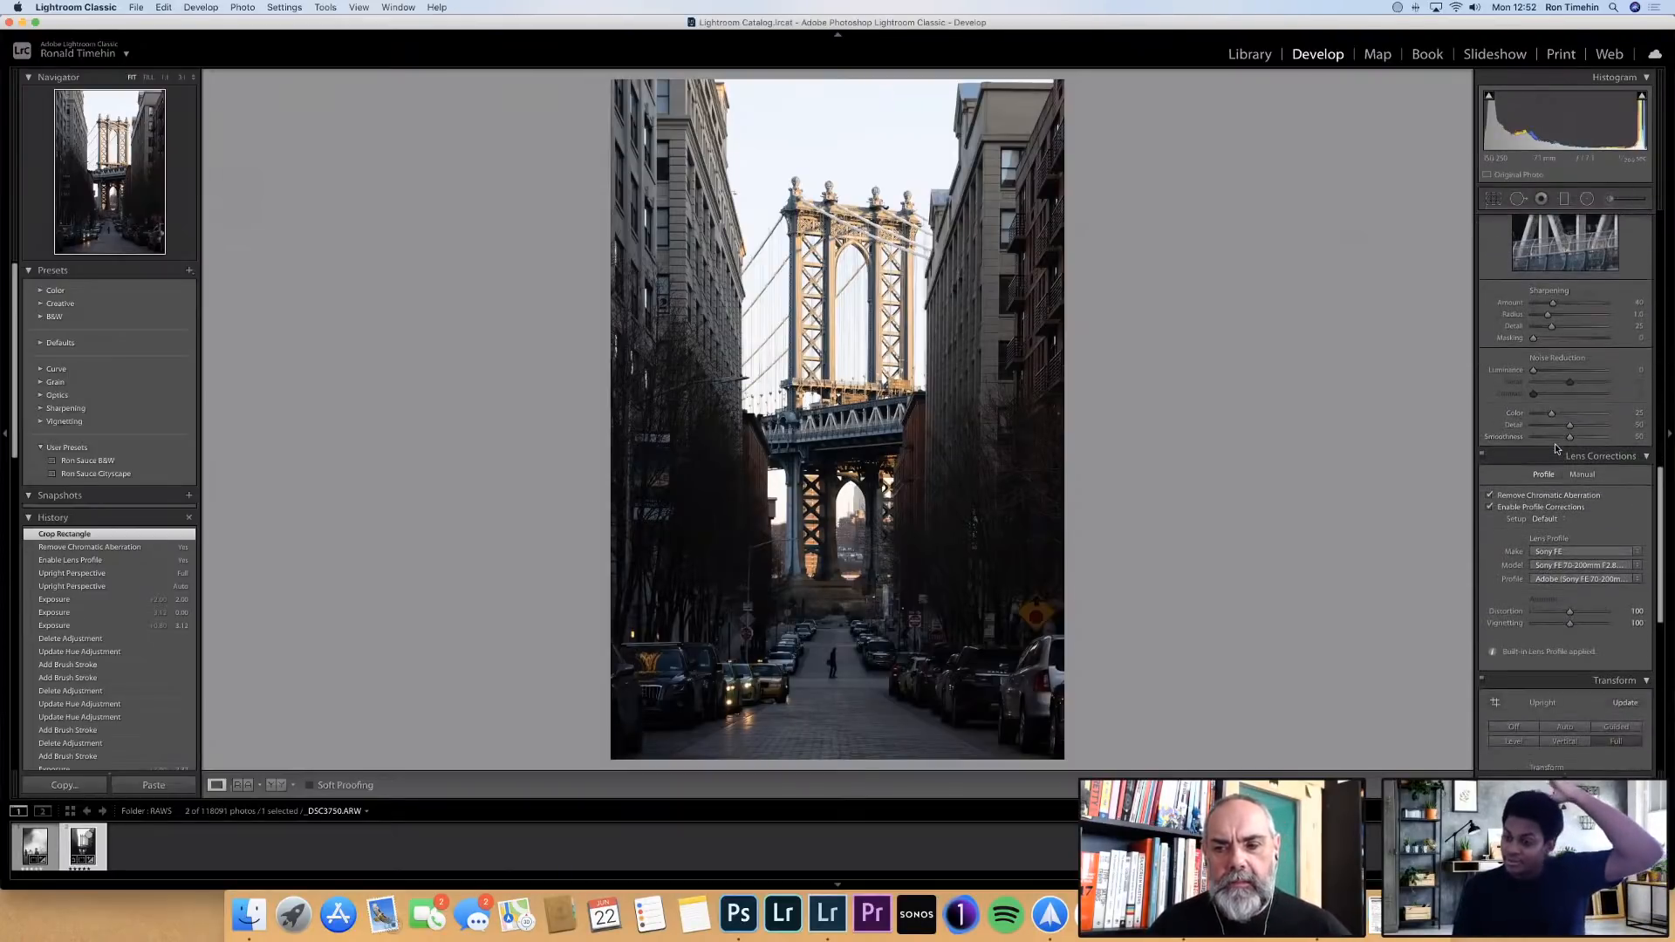
scroll(1557, 449, "down", 3)
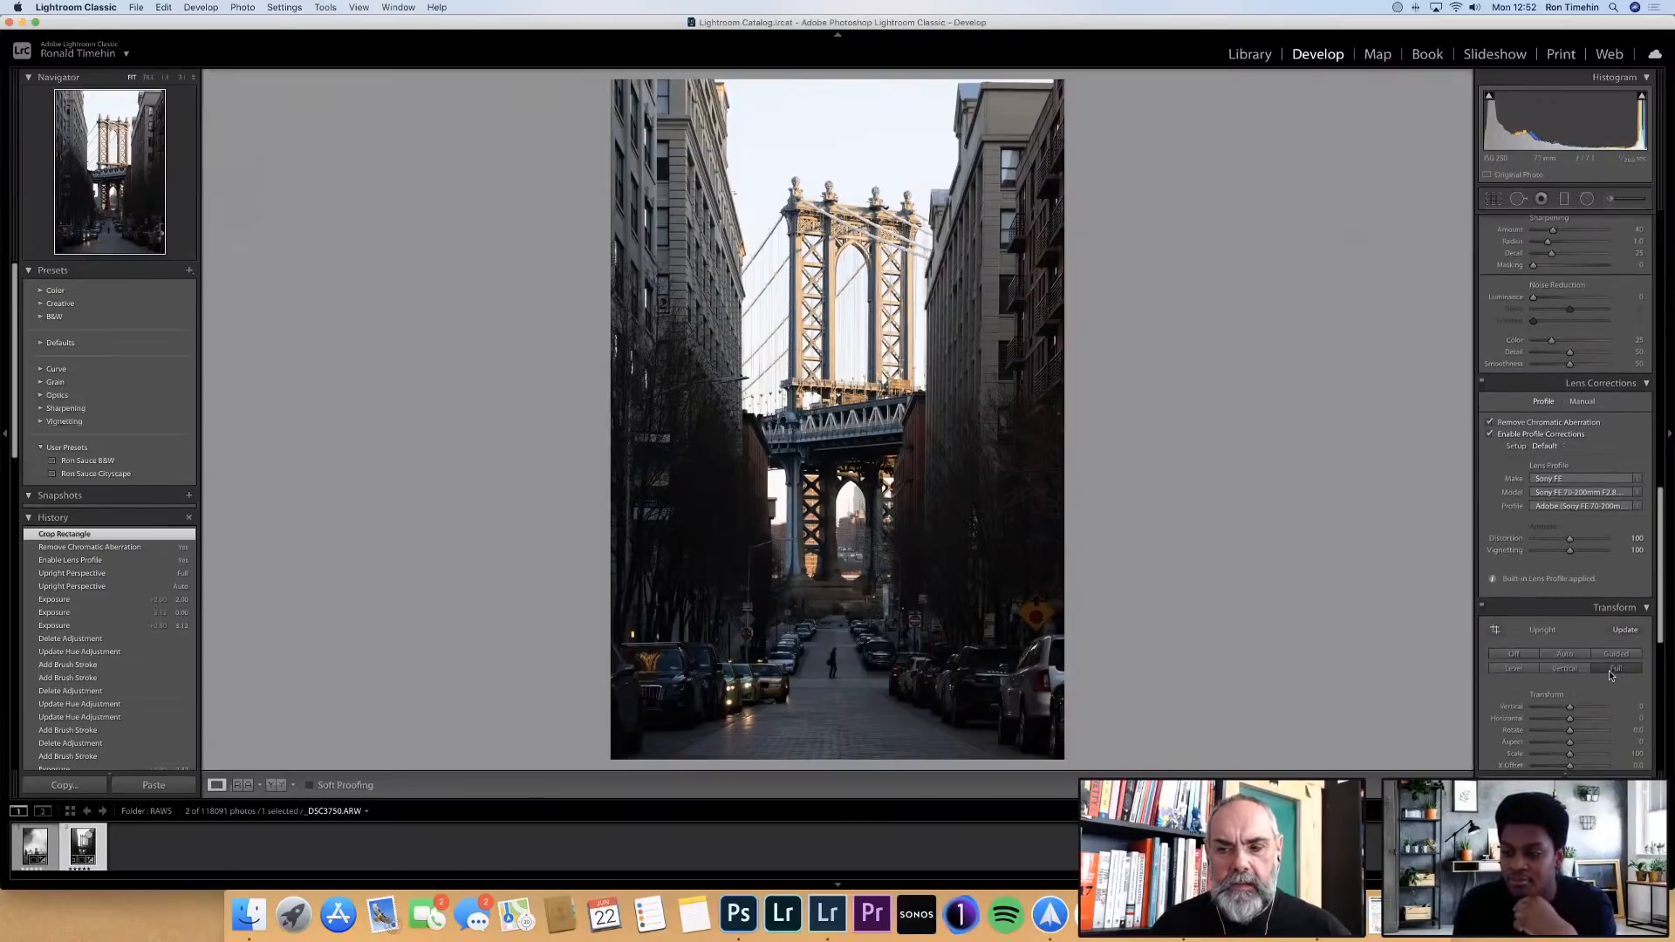
scroll(1613, 677, "down", 1)
left_click(1529, 625)
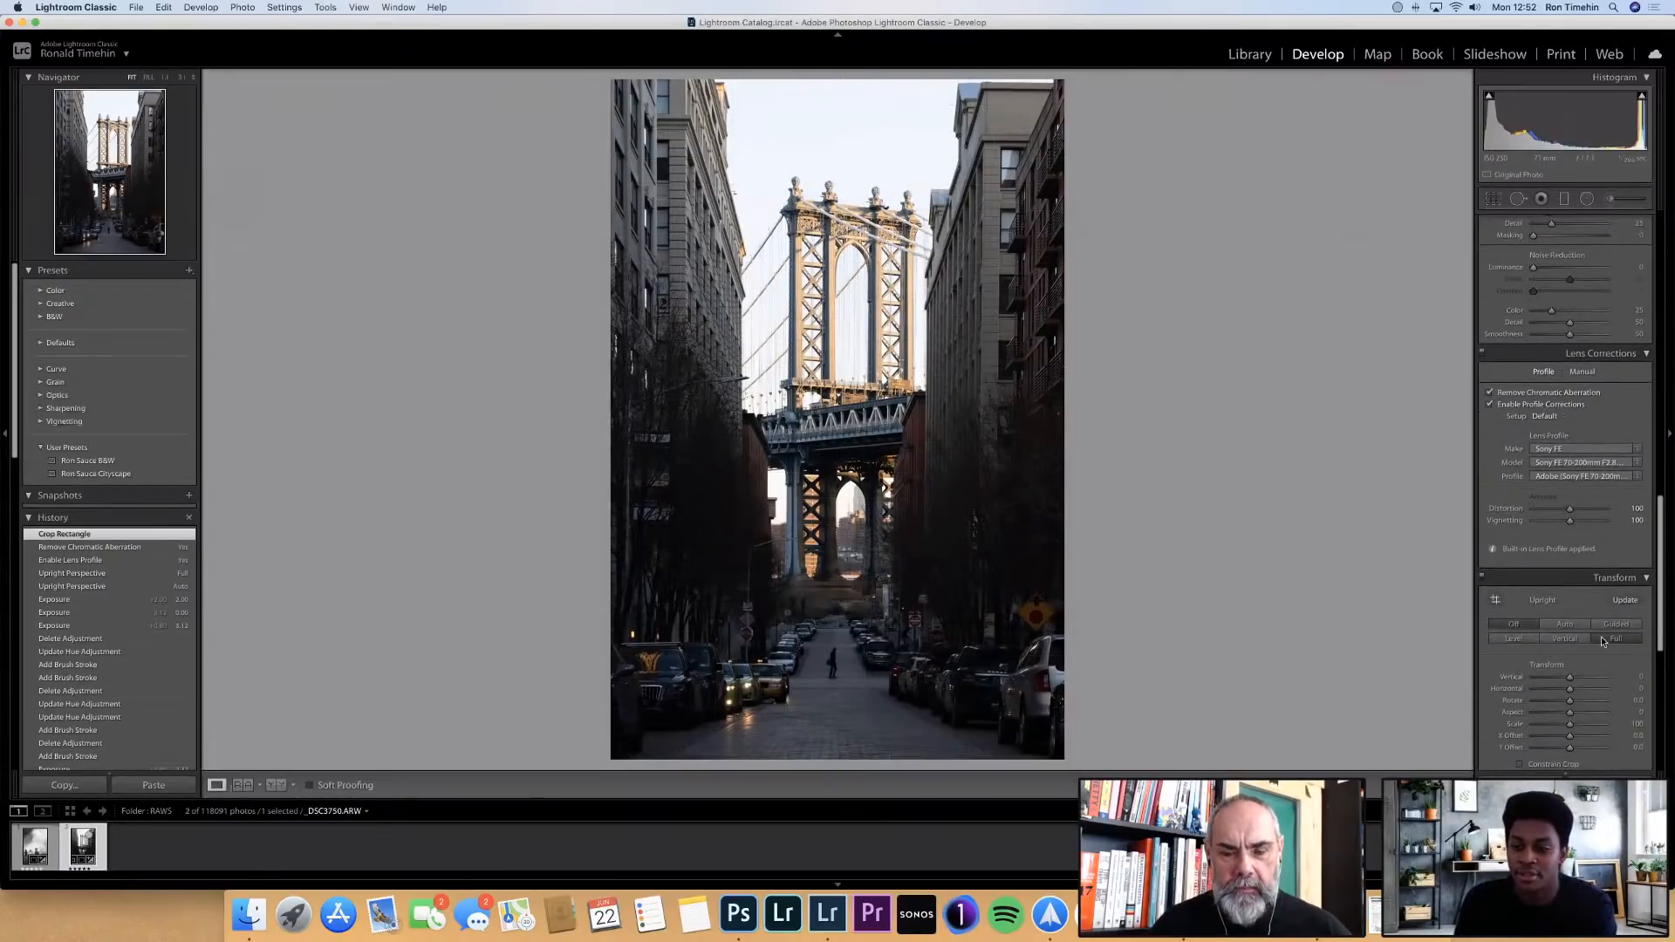
left_click(1607, 637)
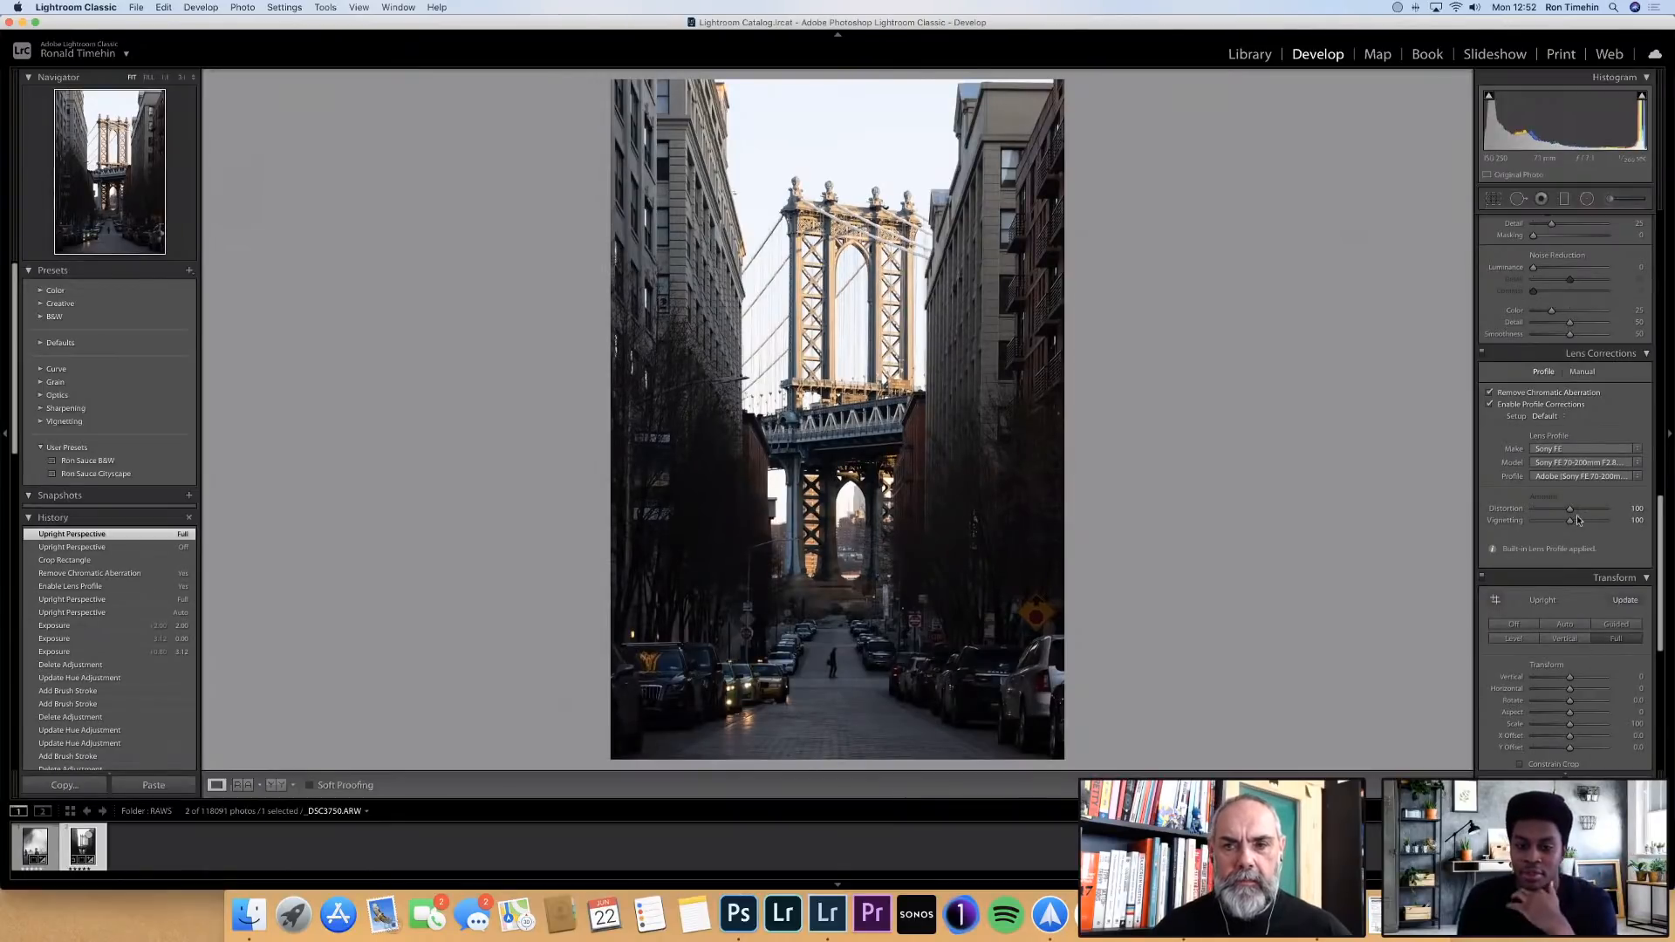
Review the framing of the straightened bridge photo with the crop overlay and close the overlay
scroll(1578, 521, "up", 2)
scroll(1578, 521, "up", 10)
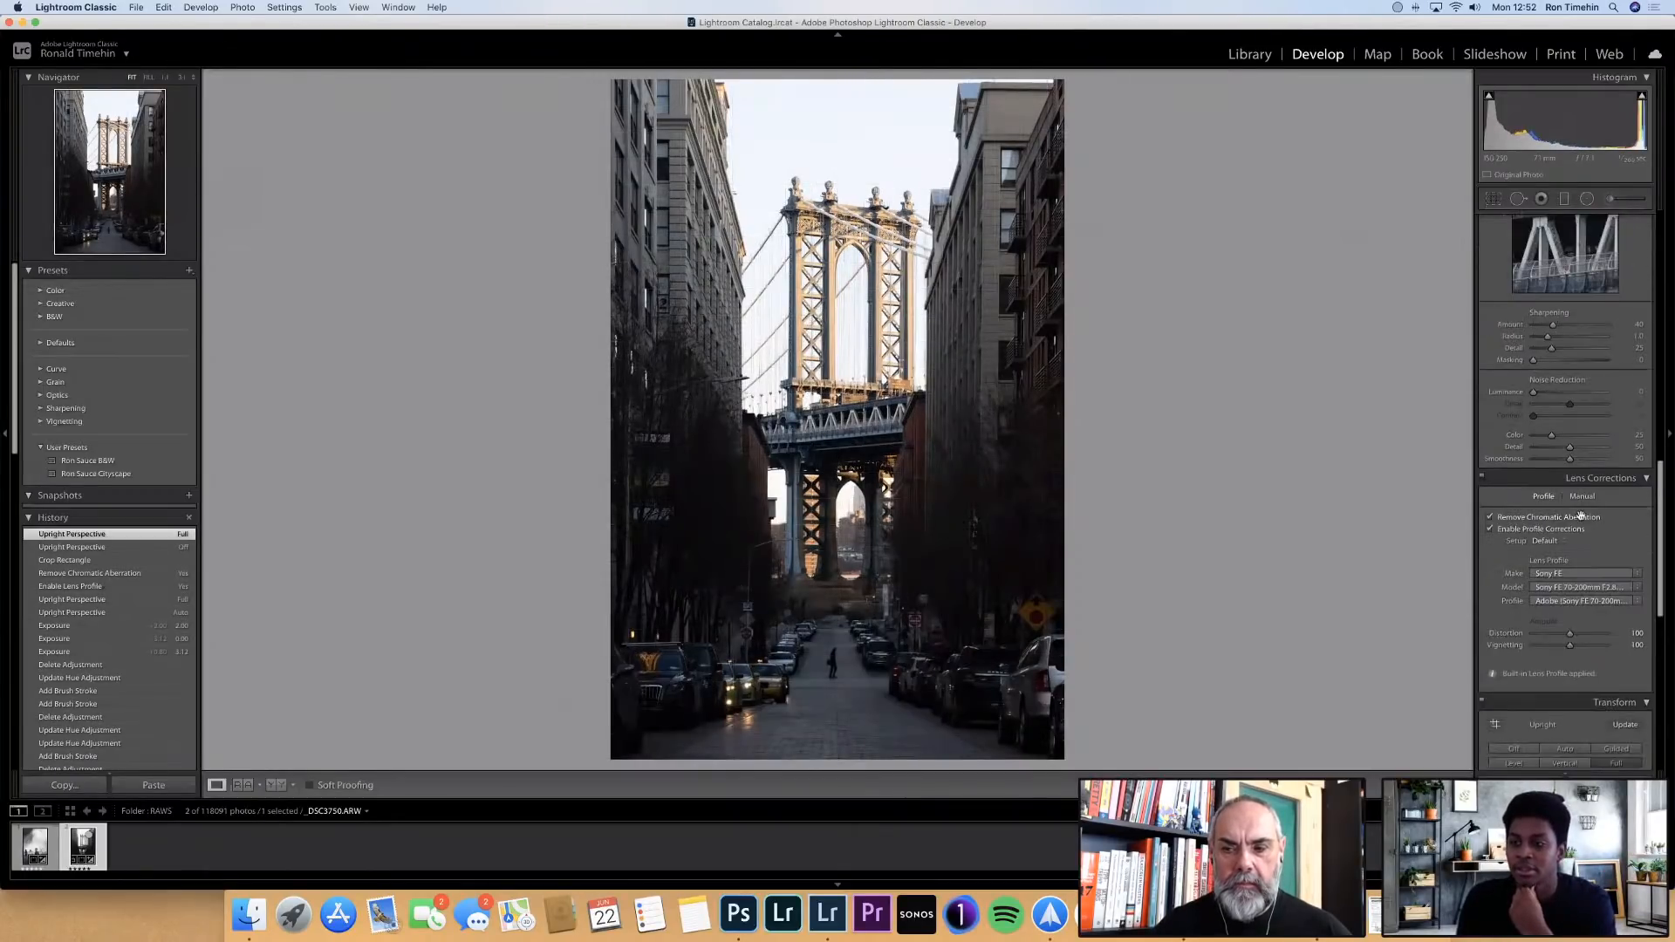
scroll(1582, 516, "up", 8)
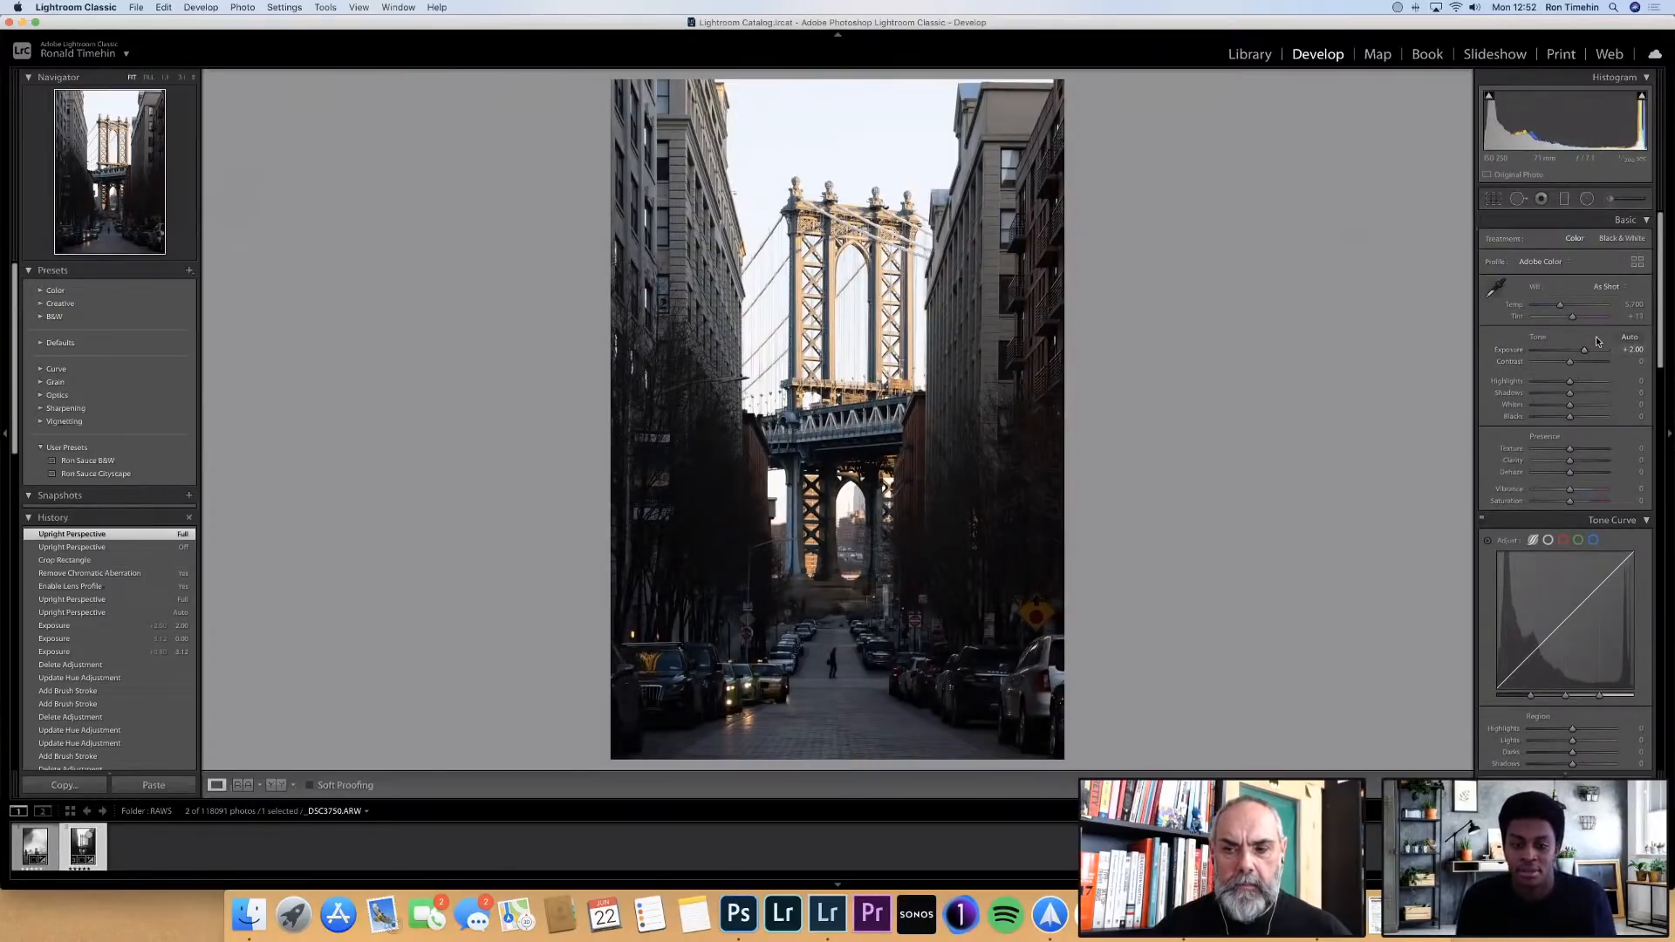
key("r")
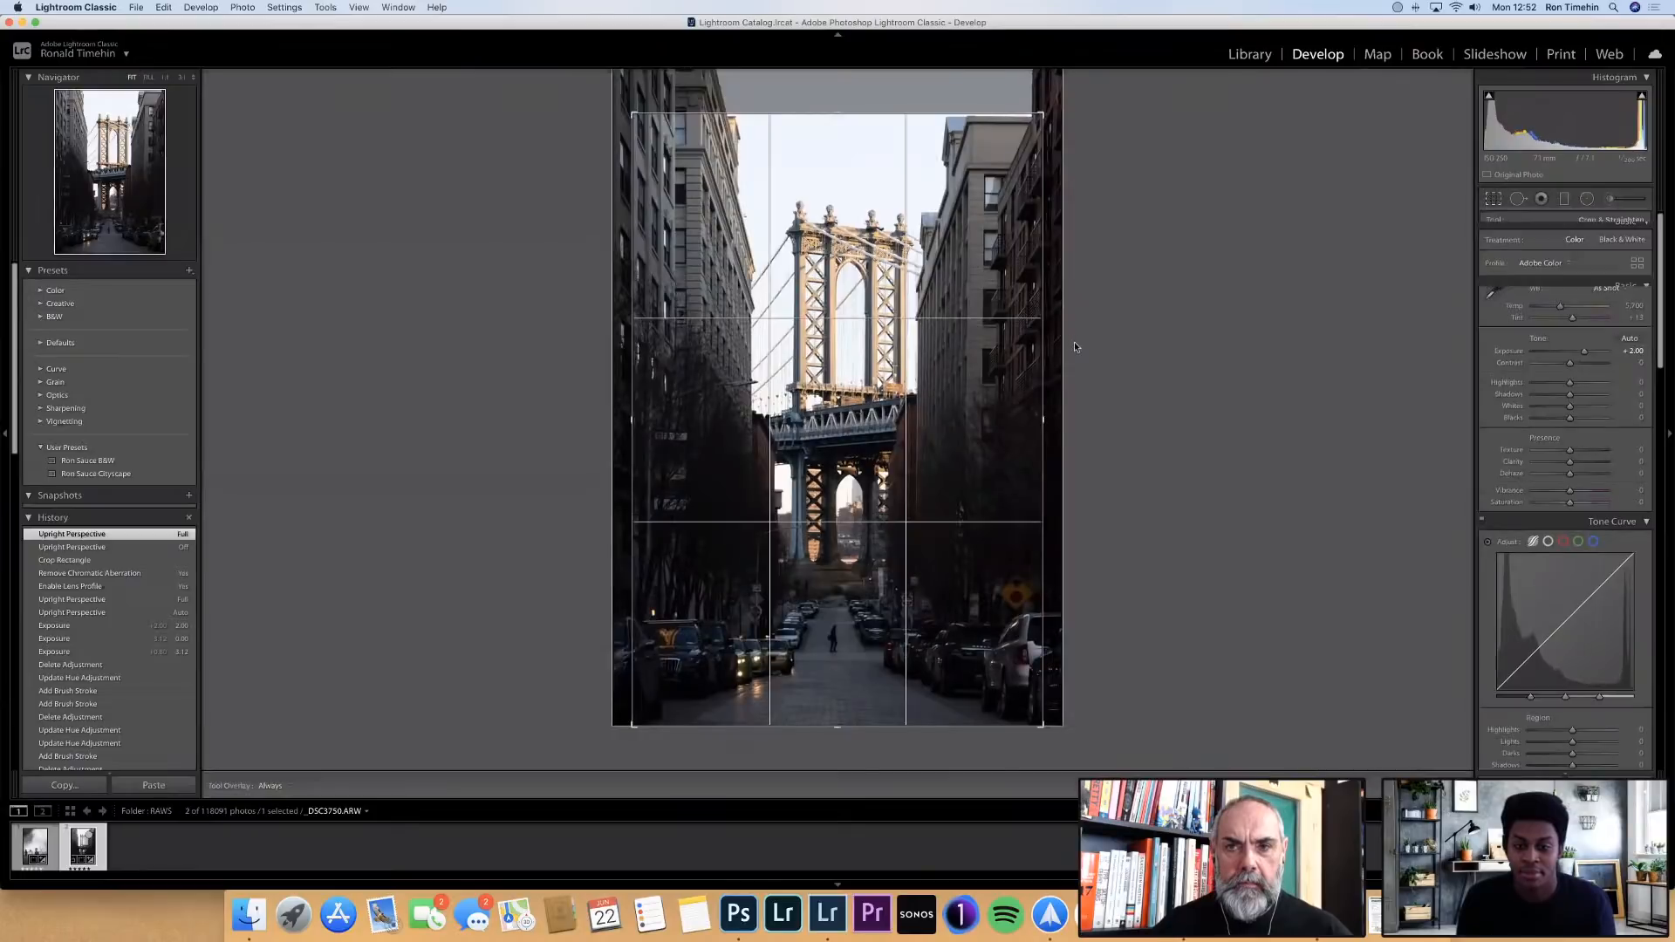
key("Return")
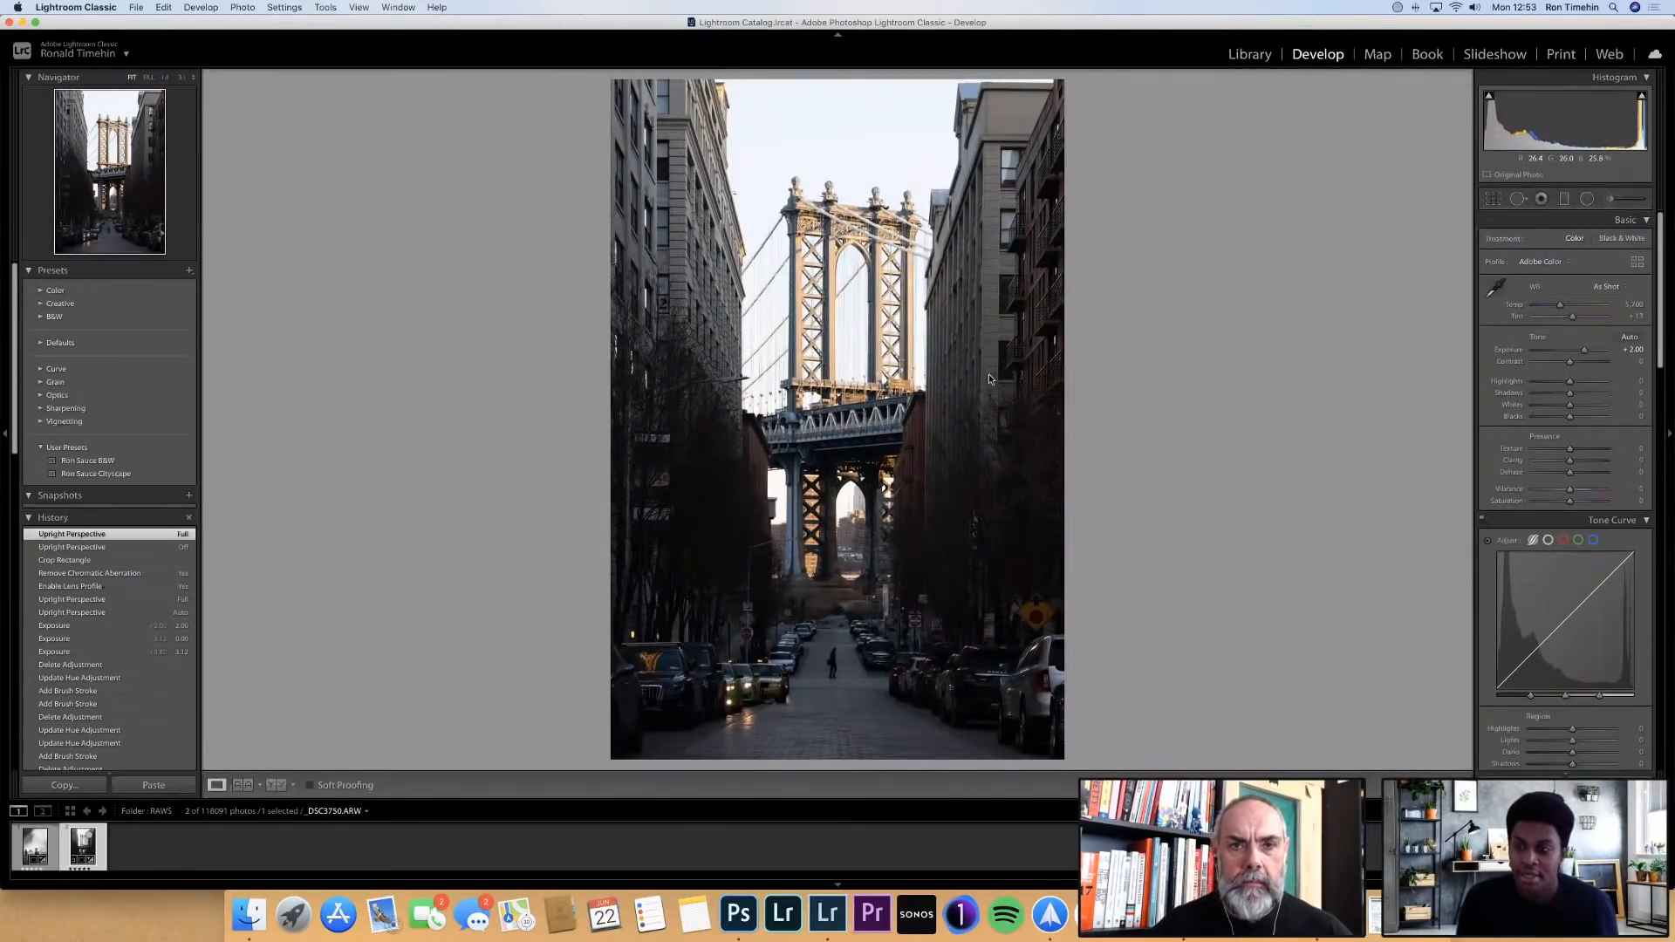
Sample the grey road surface beside the pedestrian as the white balance neutral and set the tint to +18
left_click(1497, 291)
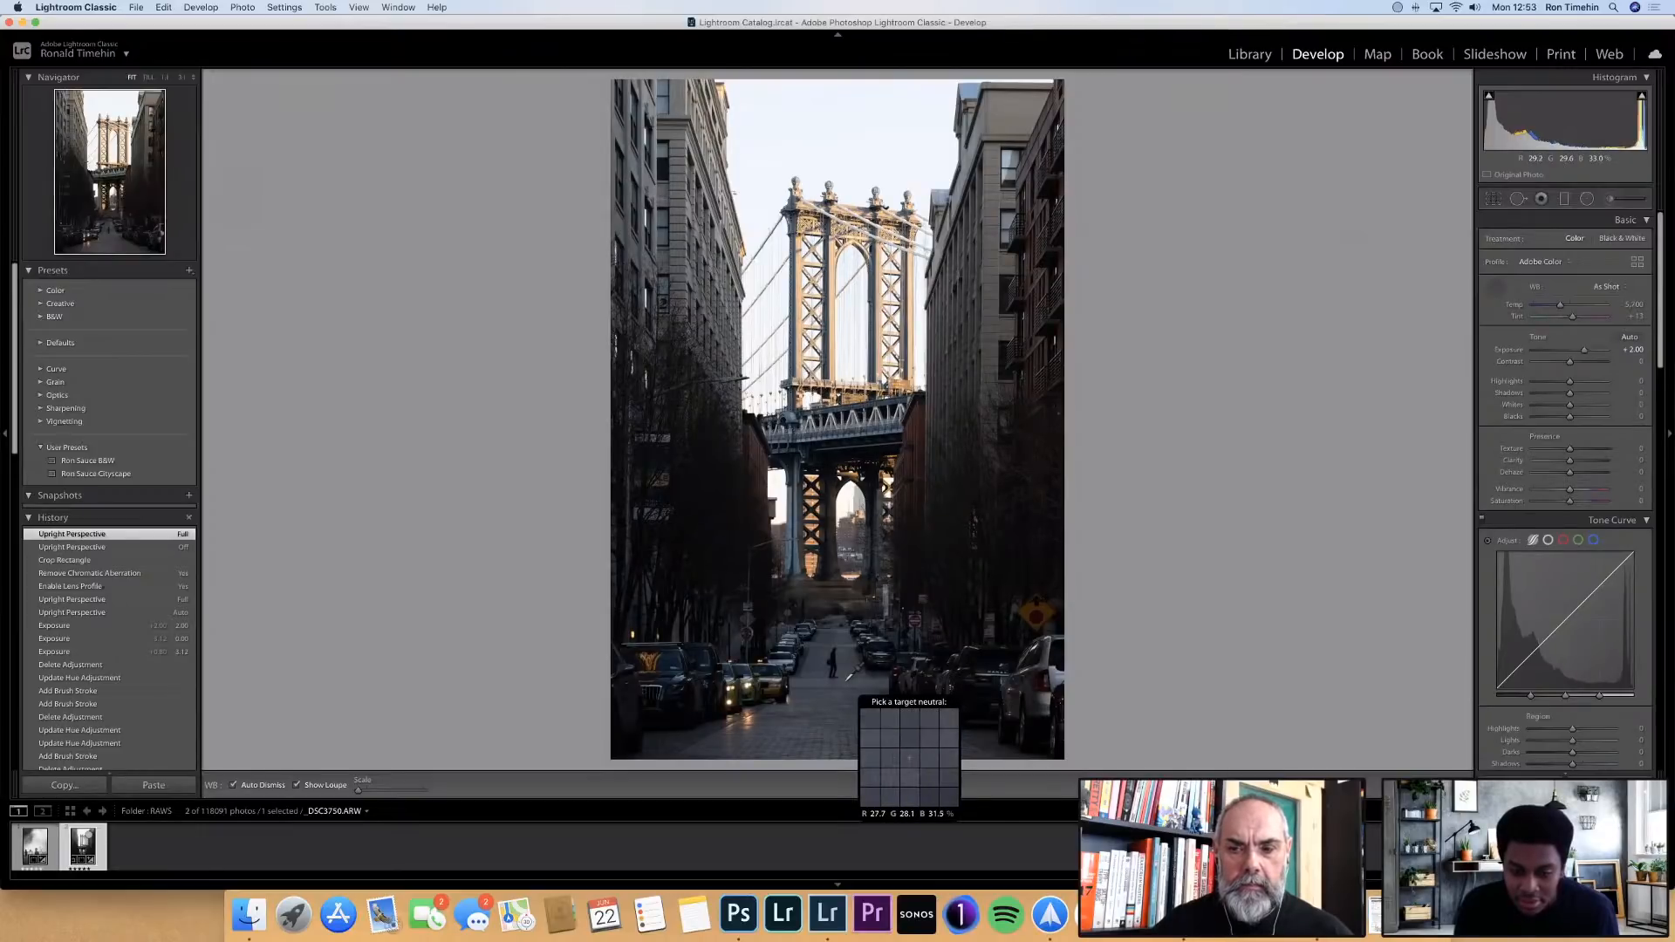
left_click(846, 679)
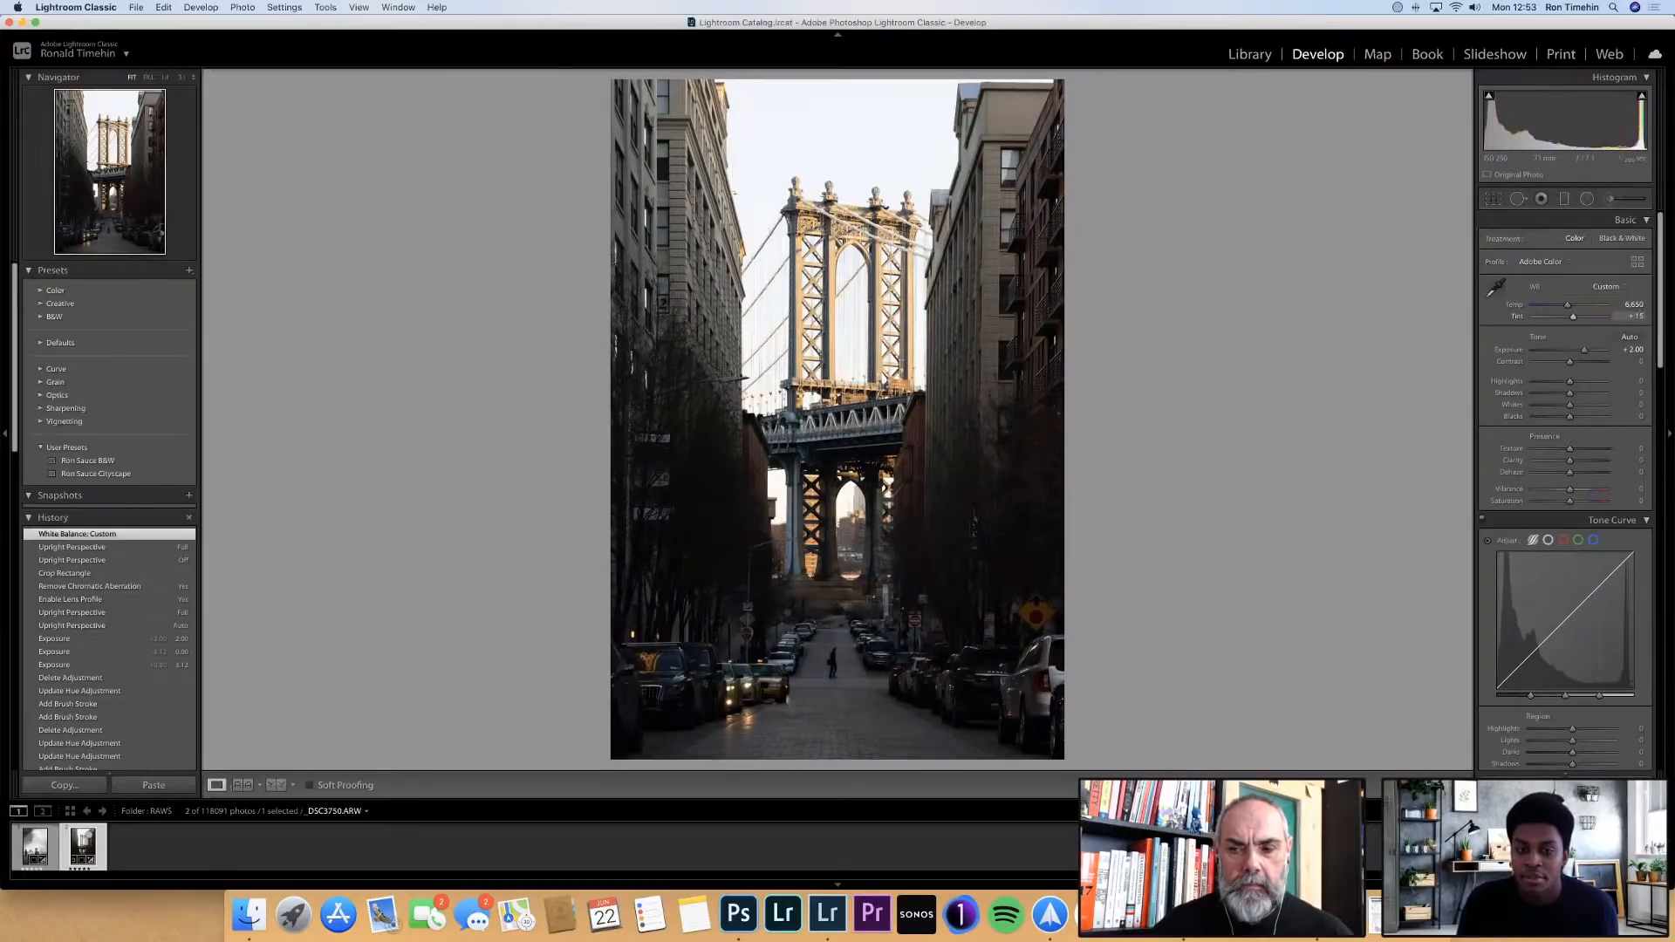
left_click_drag(1630, 317, 1634, 317)
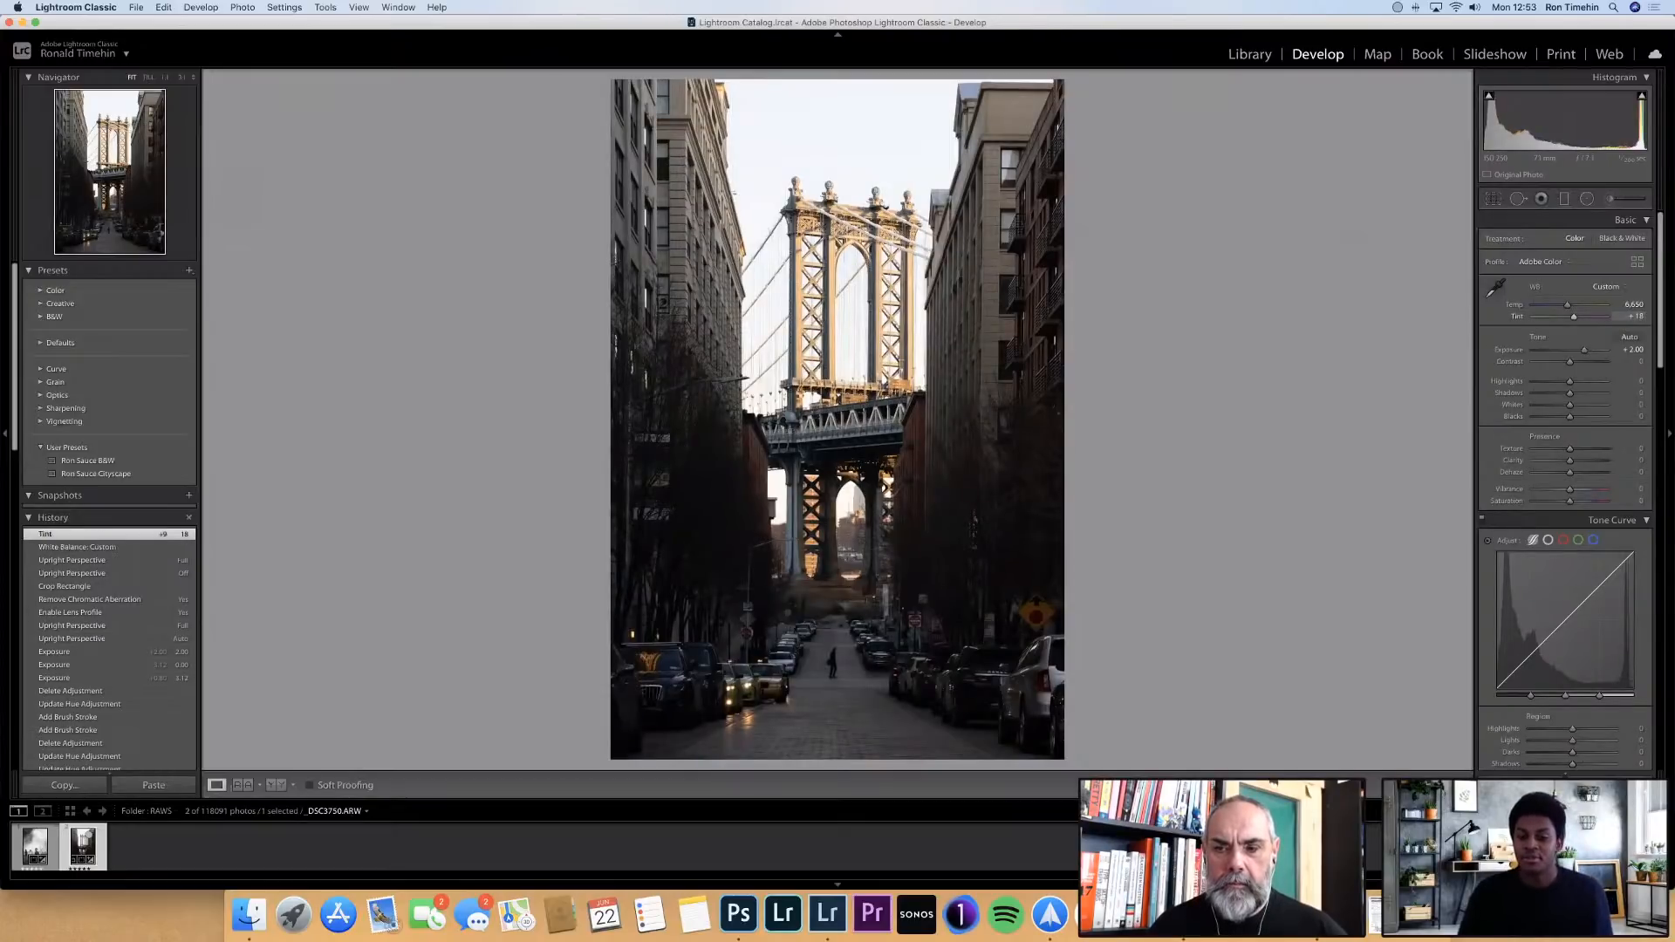
Compare the edited bridge photo with its original version in the before view twice or more, ending on the edited version
key("backslash")
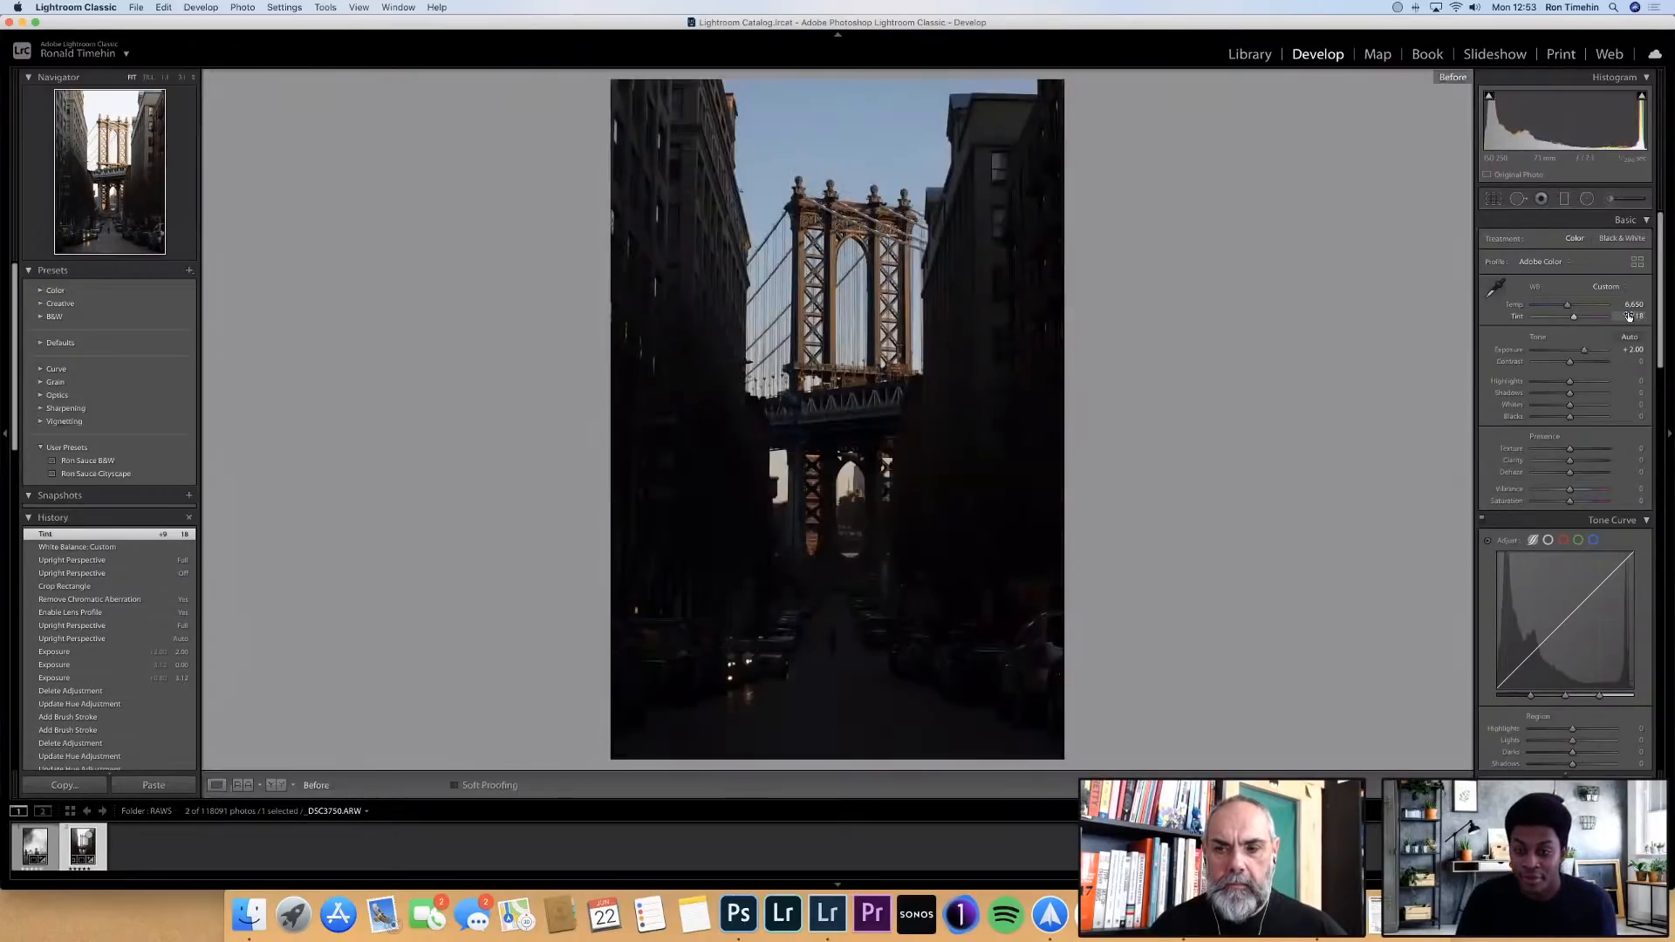
key("backslash")
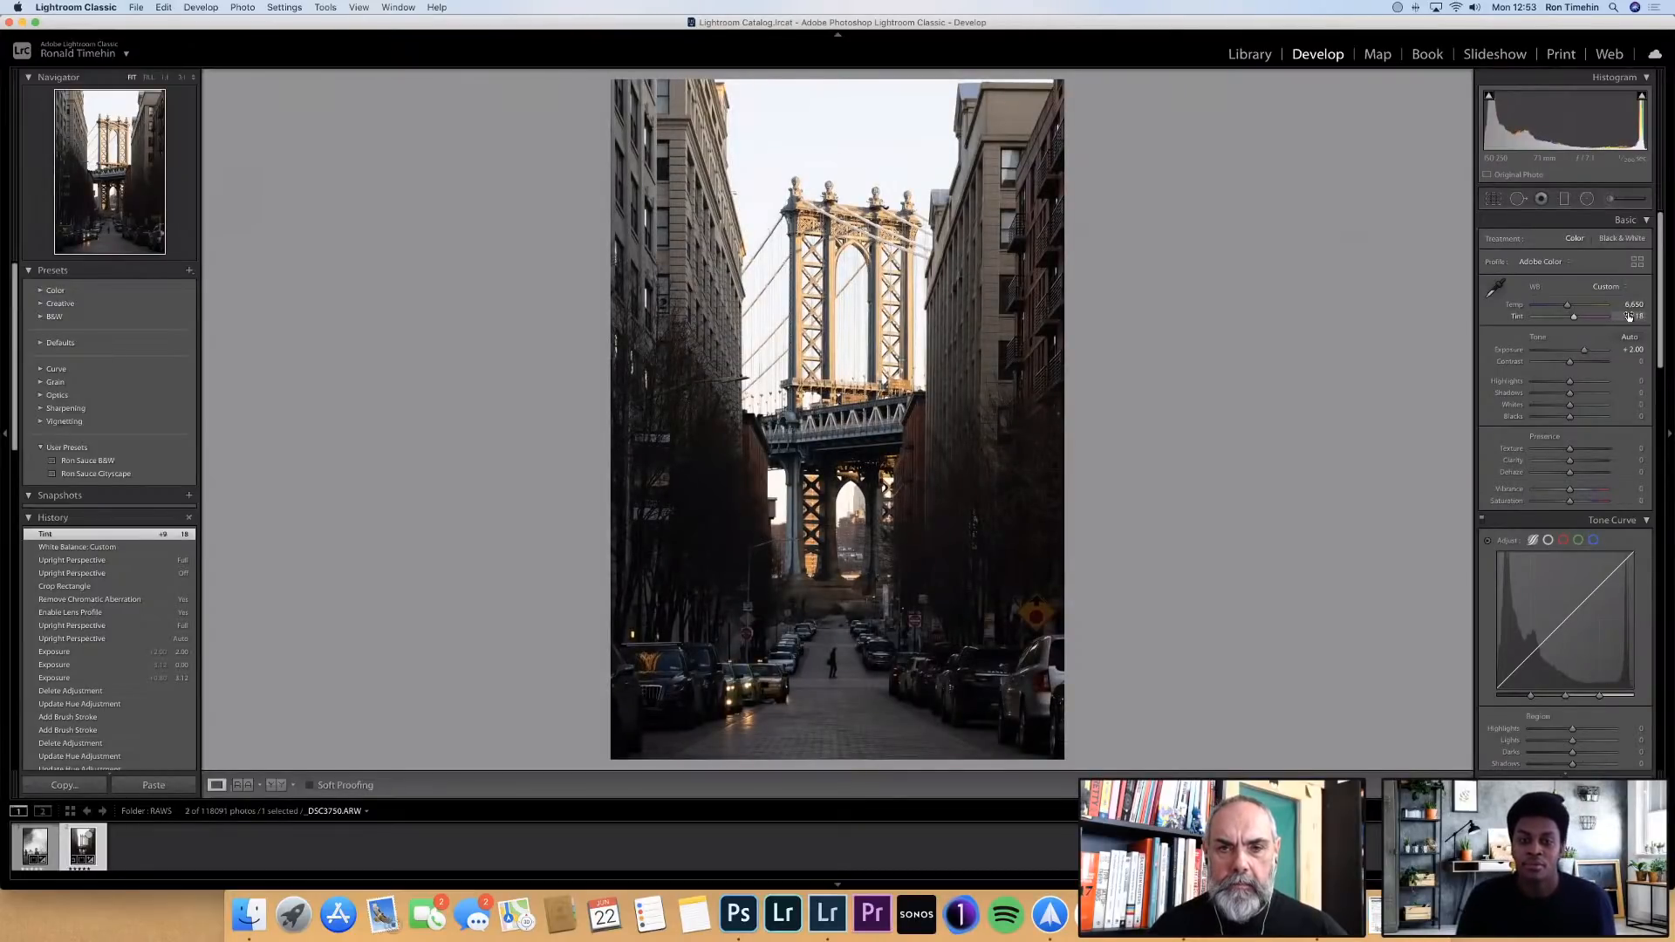
key("backslash")
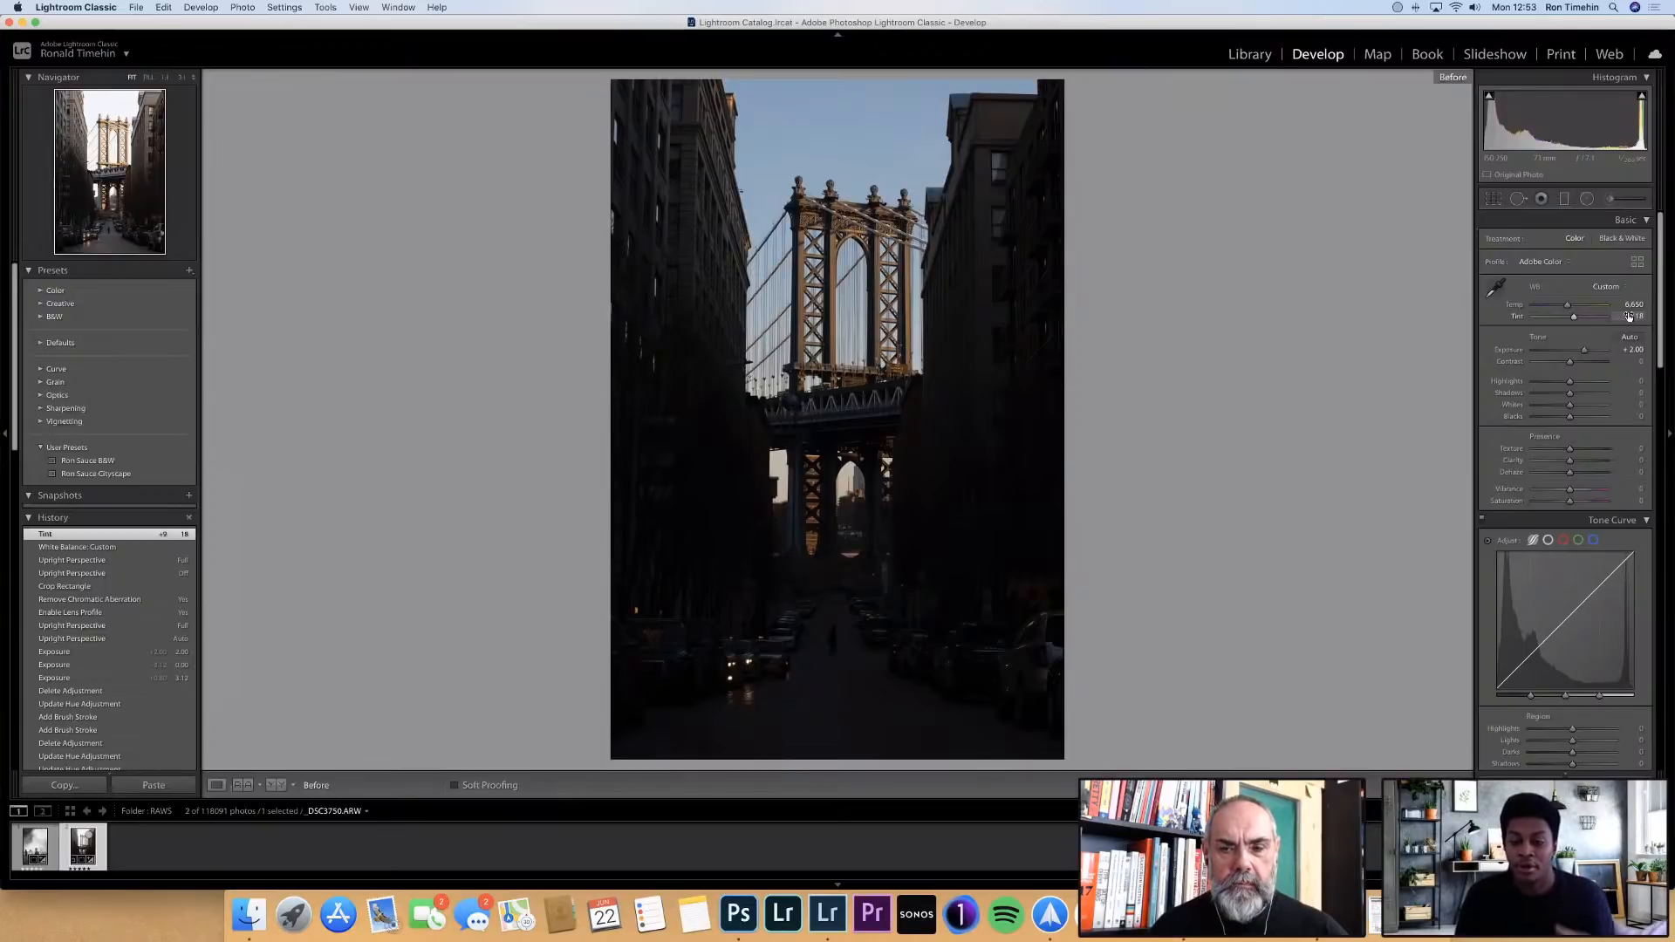
key("backslash")
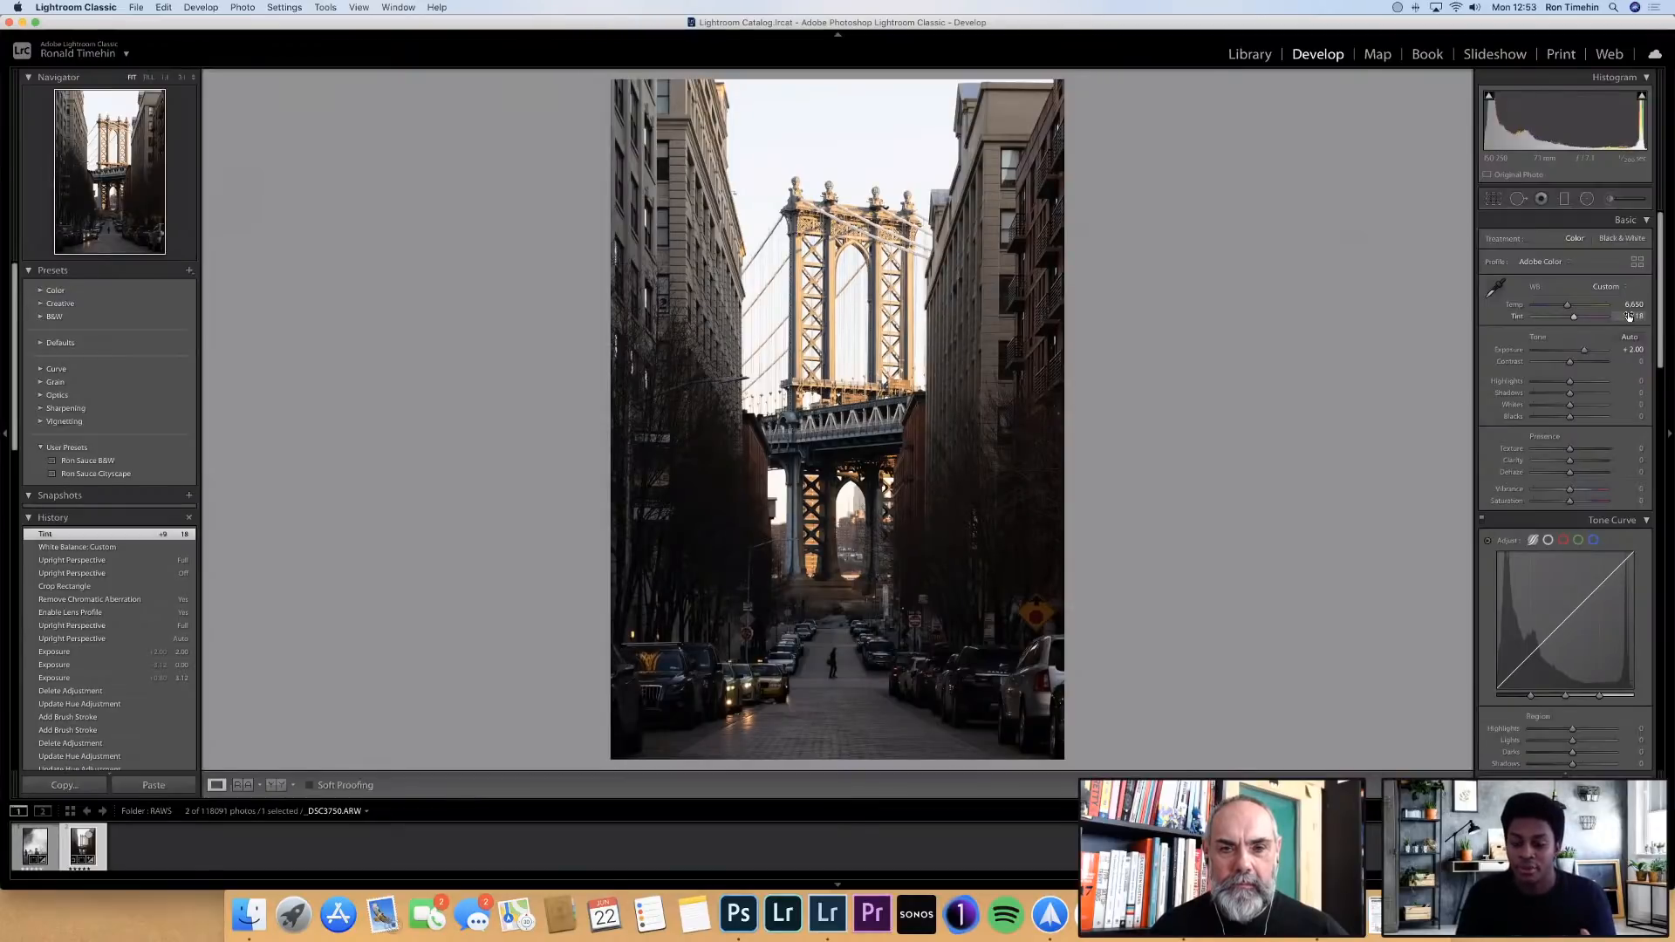
key("backslash")
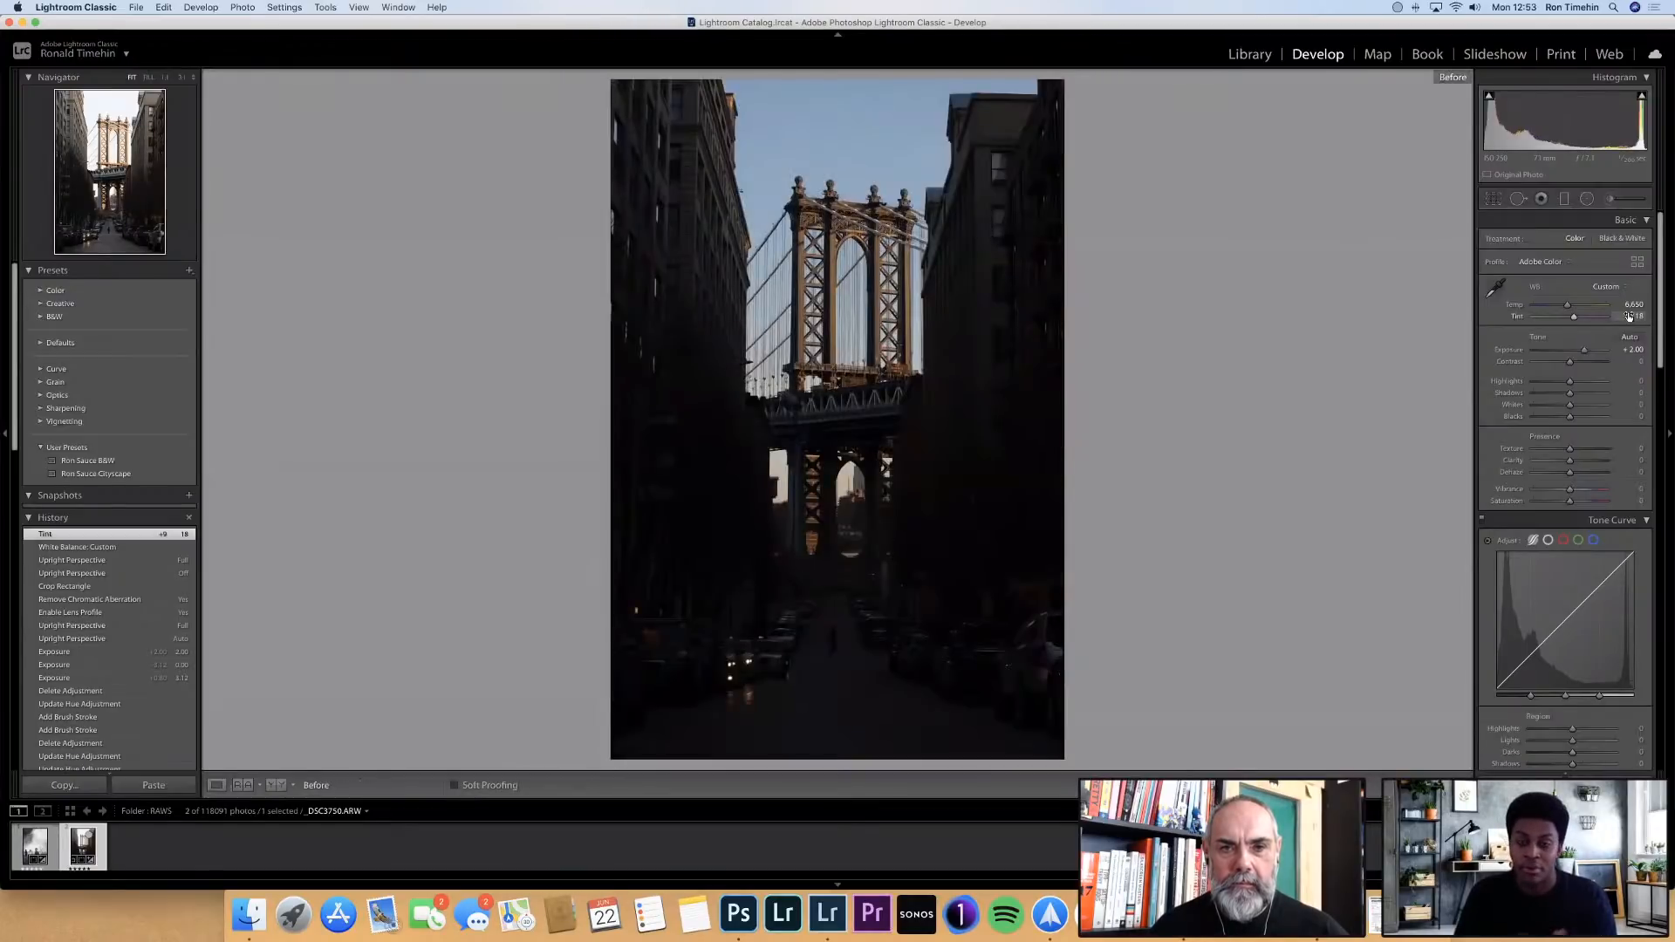
key("backslash")
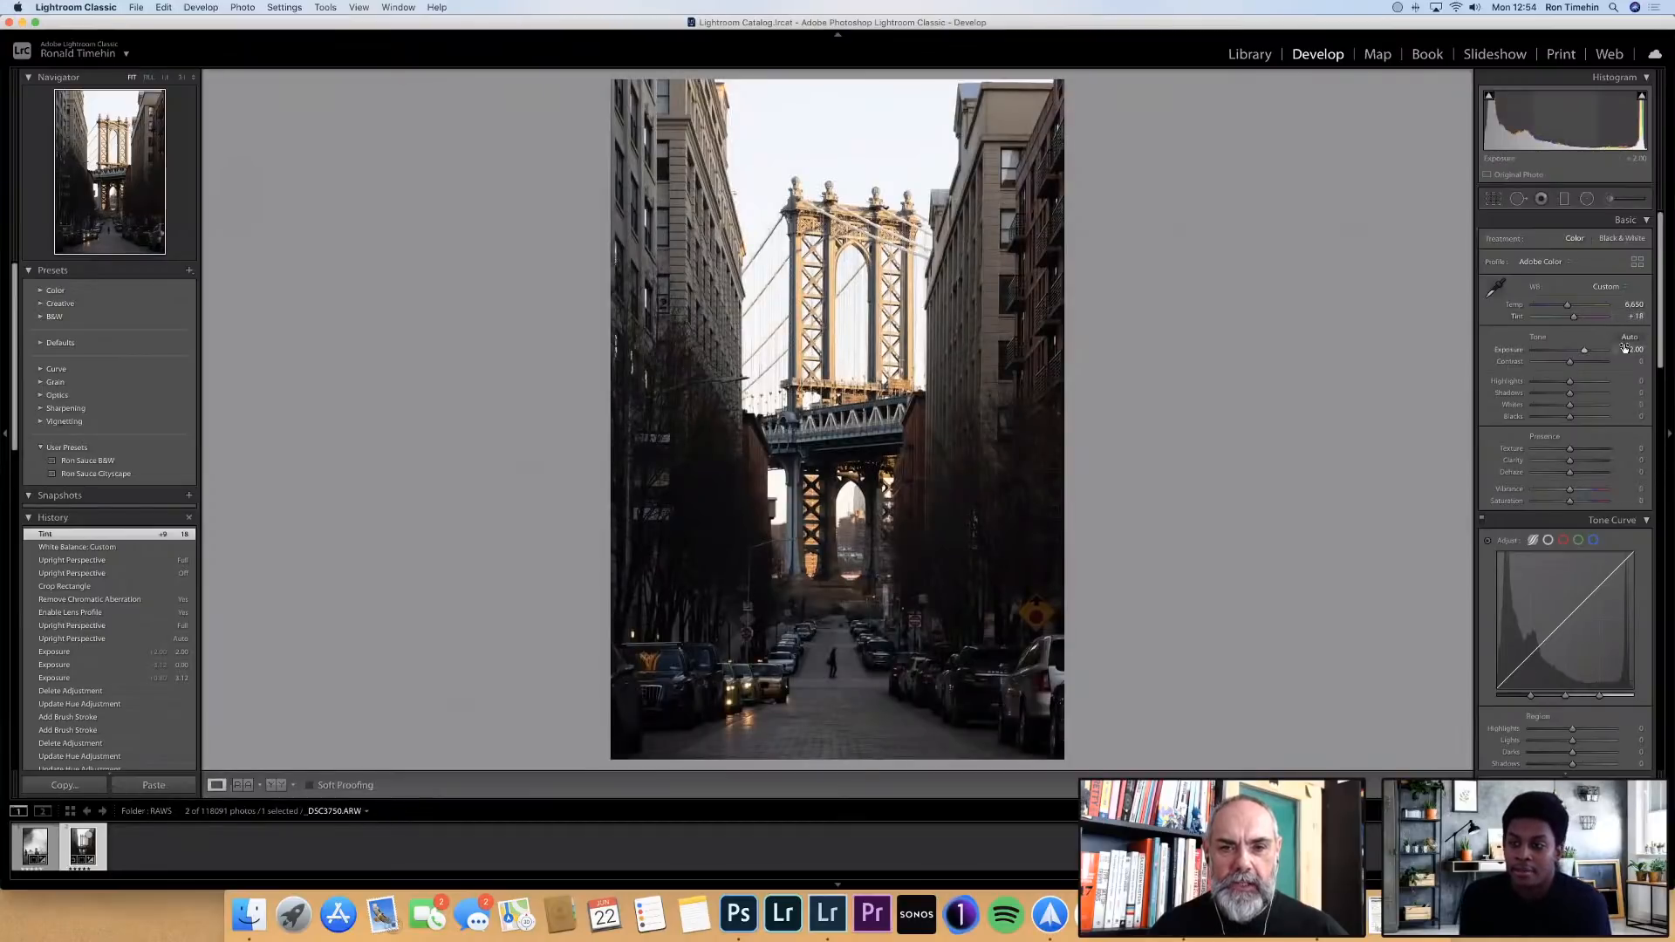
Try lowering the highlights, reset them, and apply the Cityscape user preset to the bridge photo
left_click_drag(1548, 382, 1548, 384)
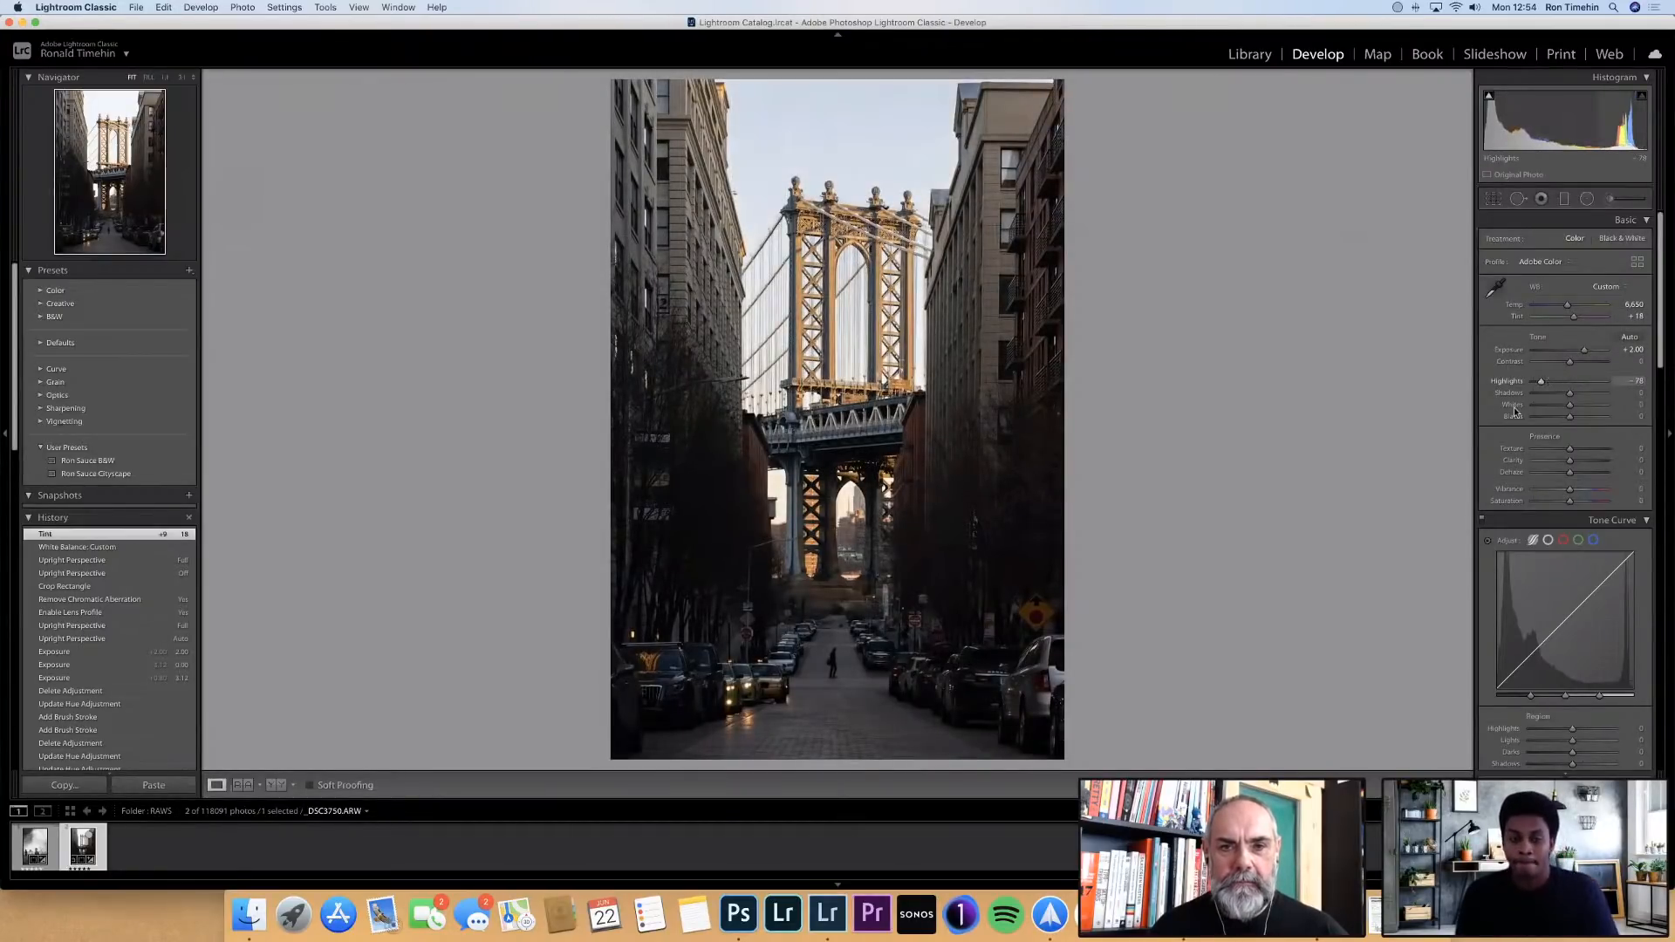
double_click(1548, 383)
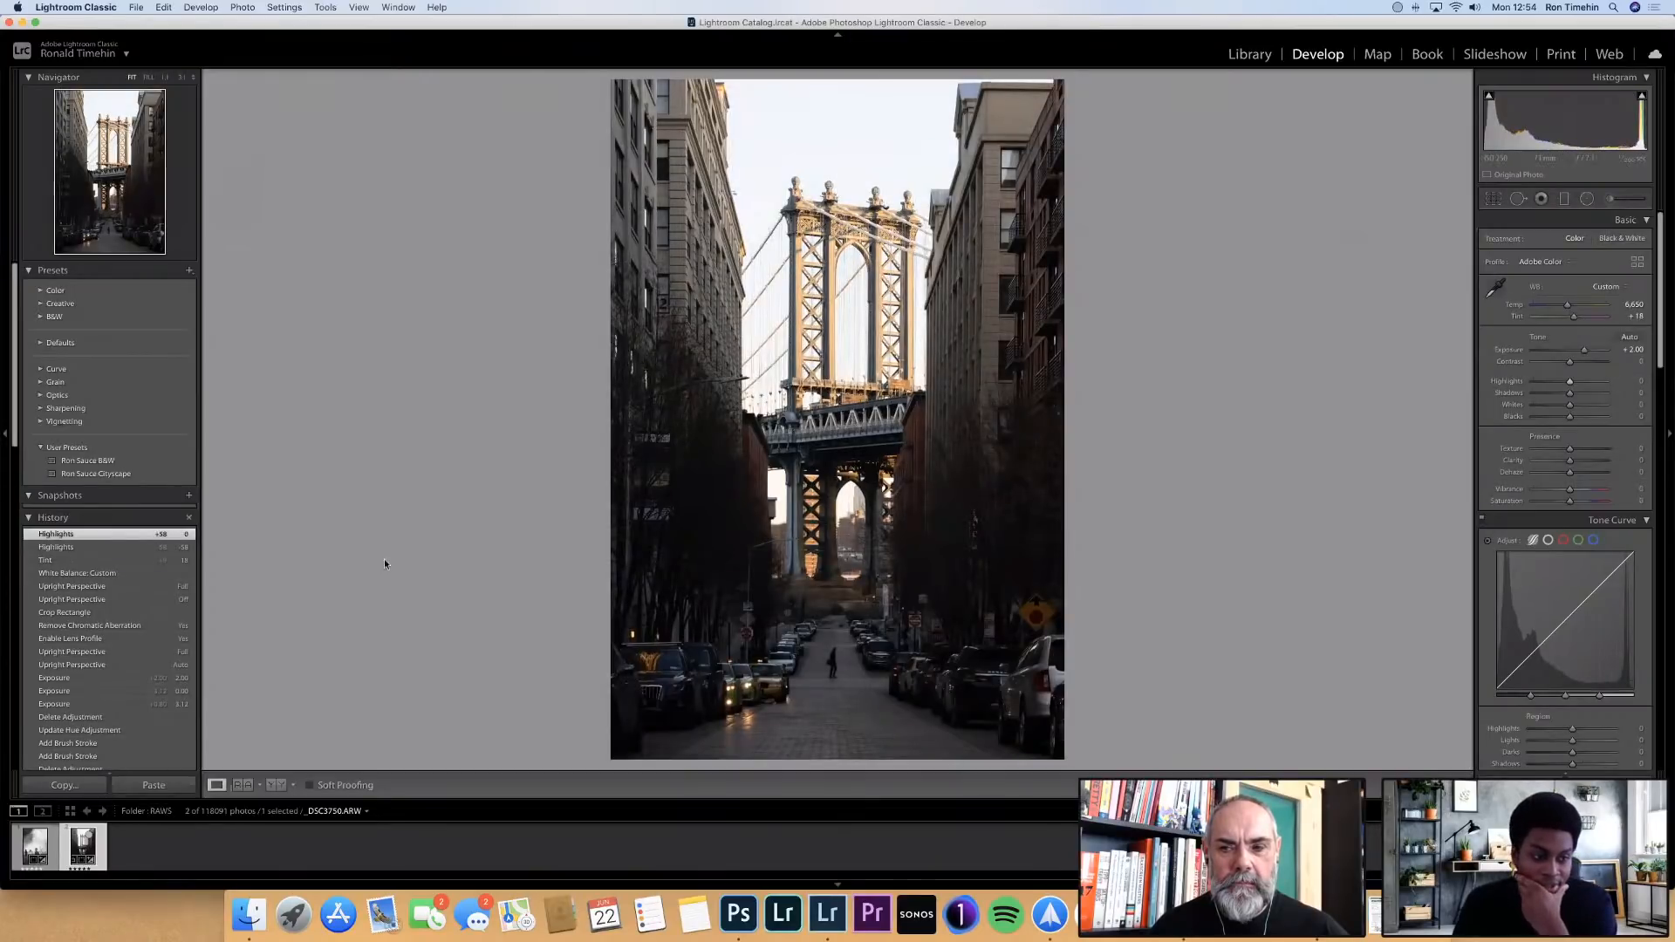
left_click(172, 475)
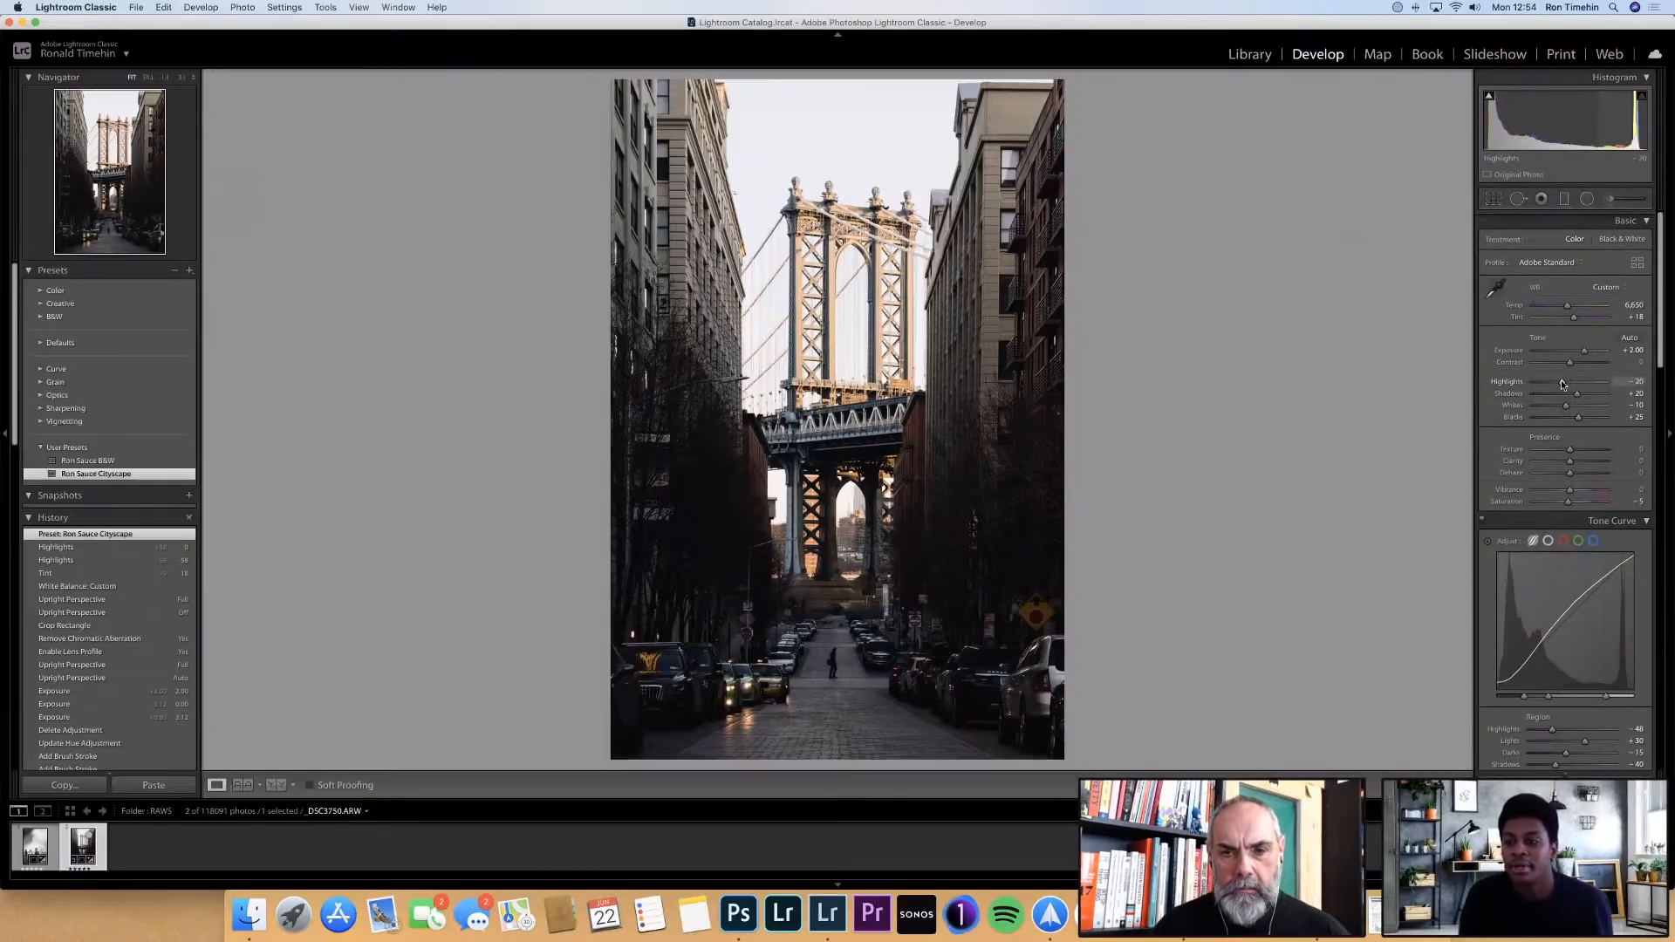
Try lowering the overall highlights below the preset's value and undo that change
left_click_drag(1562, 384, 1552, 381)
key("super+z")
key("super+z")
key("super+z")
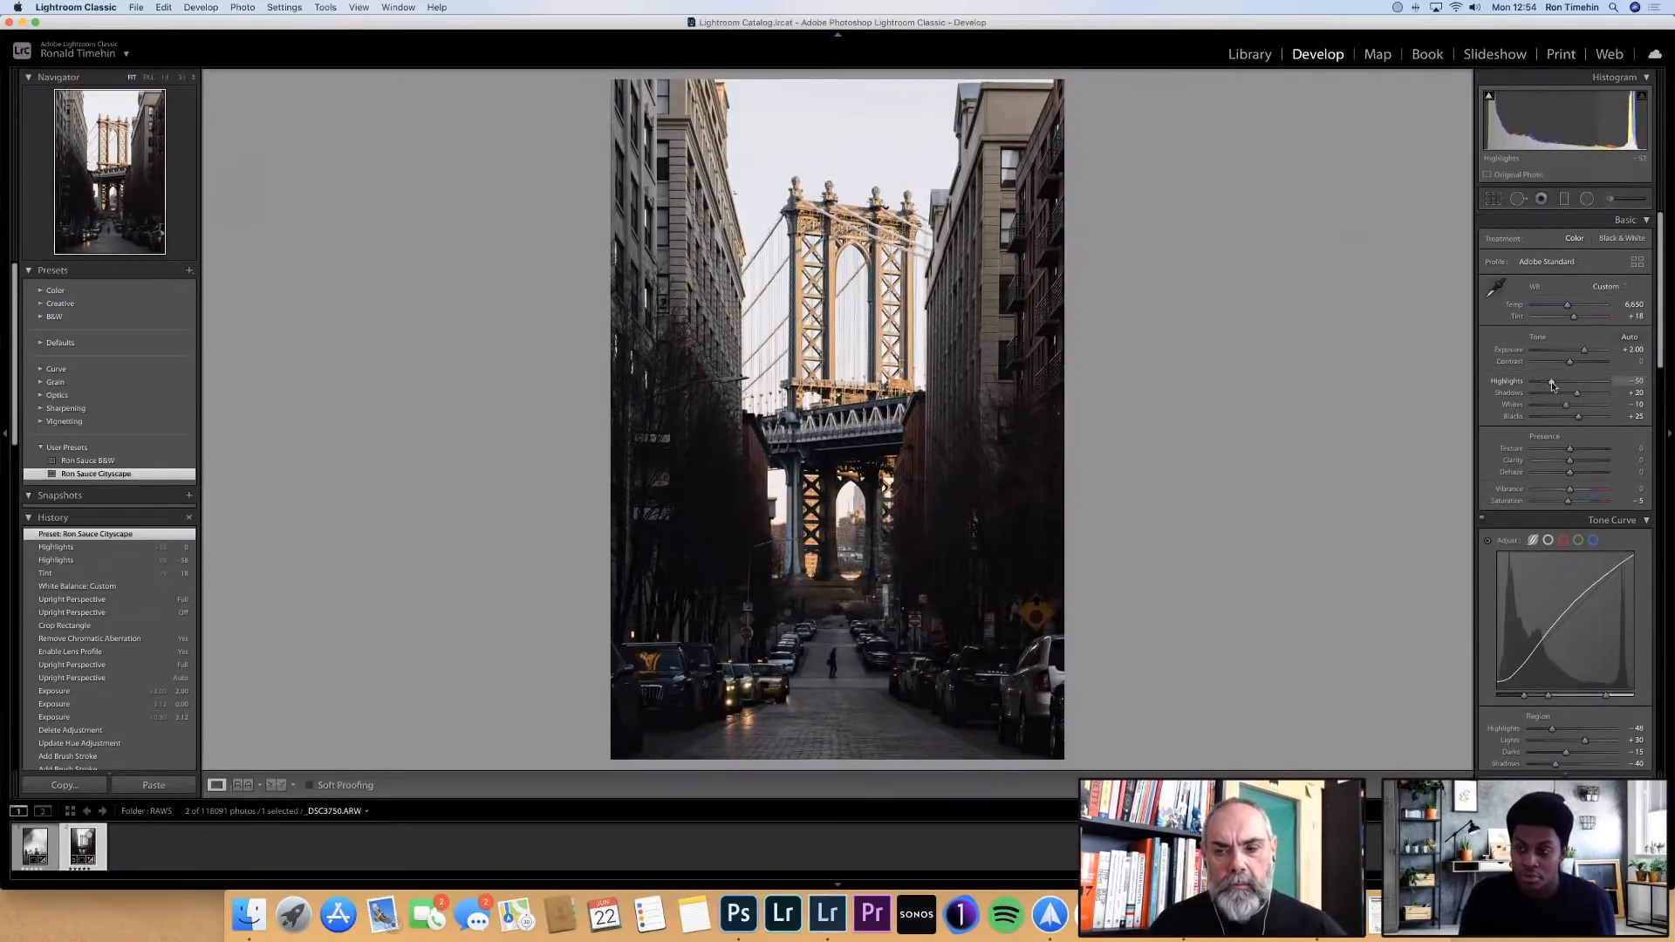
Add a level graduated filter spanning from the photo's upper edge down to the lower arch of the bridge
left_click(1565, 199)
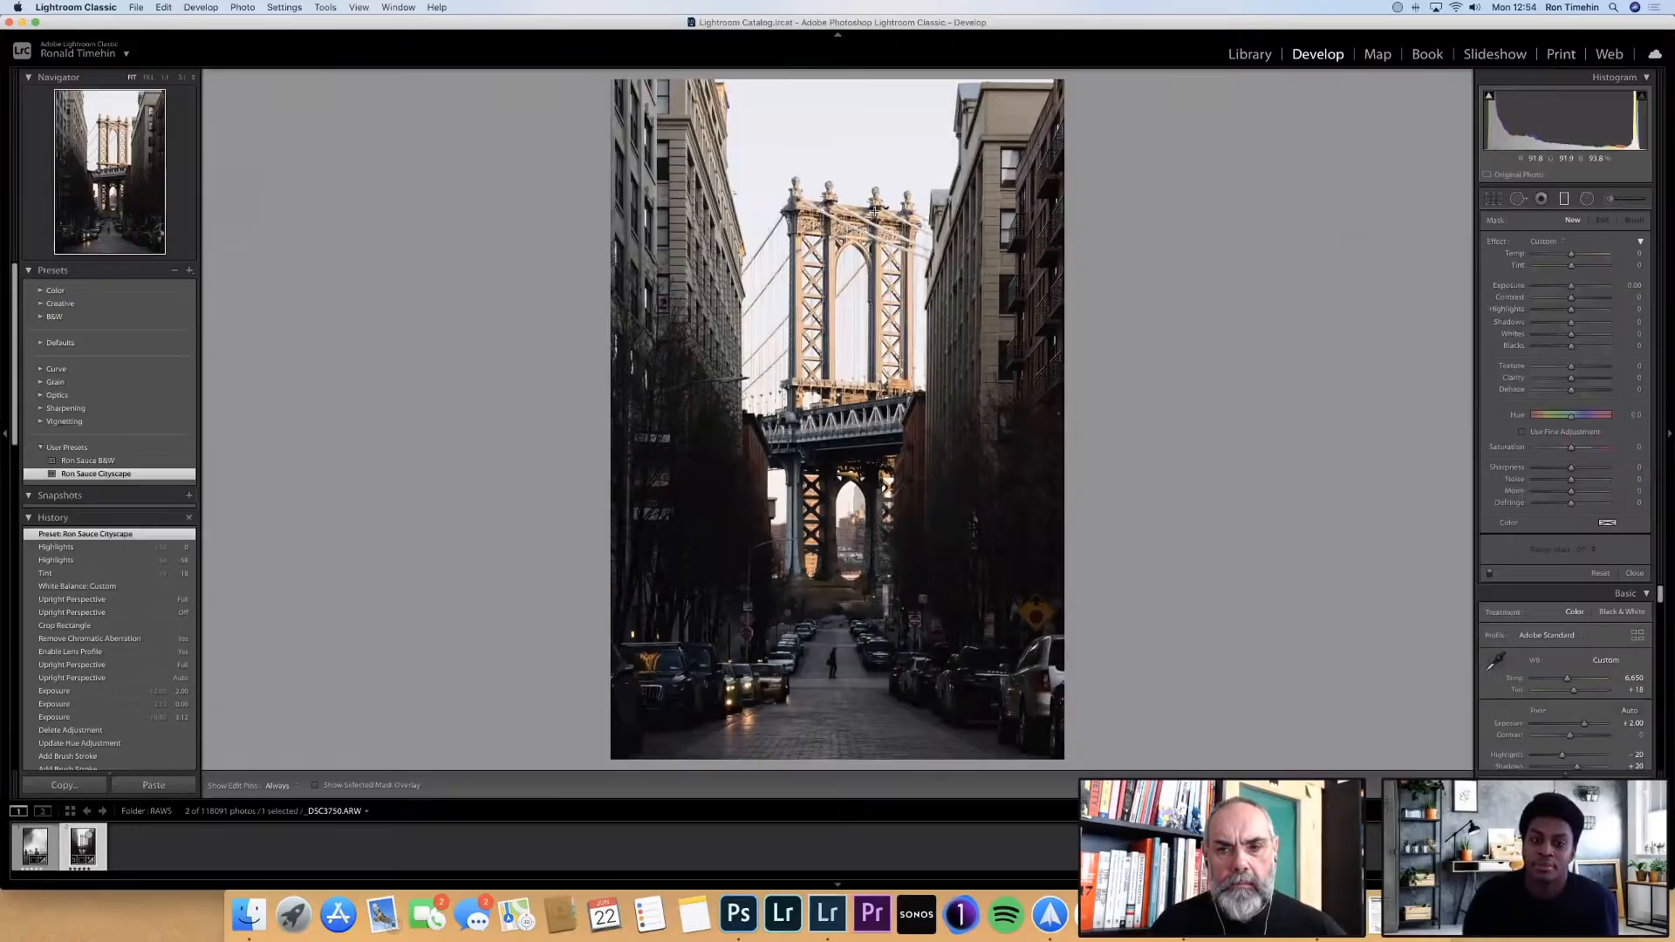
left_click_drag(845, 533, 849, 81)
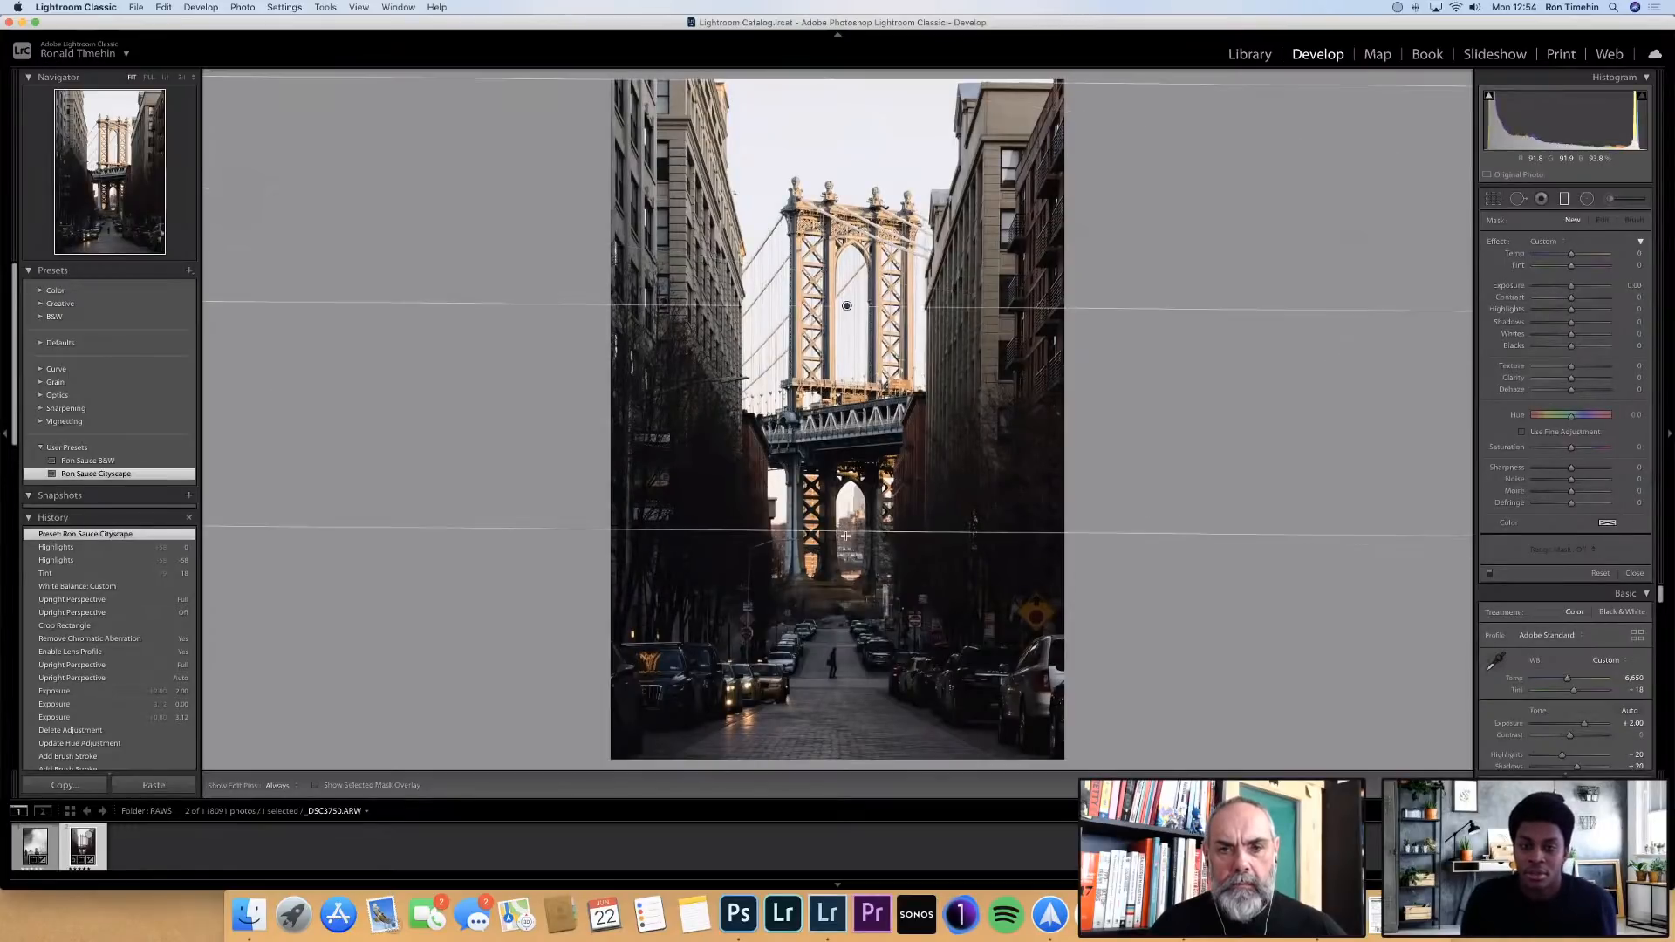
left_click_drag(846, 536, 849, 538)
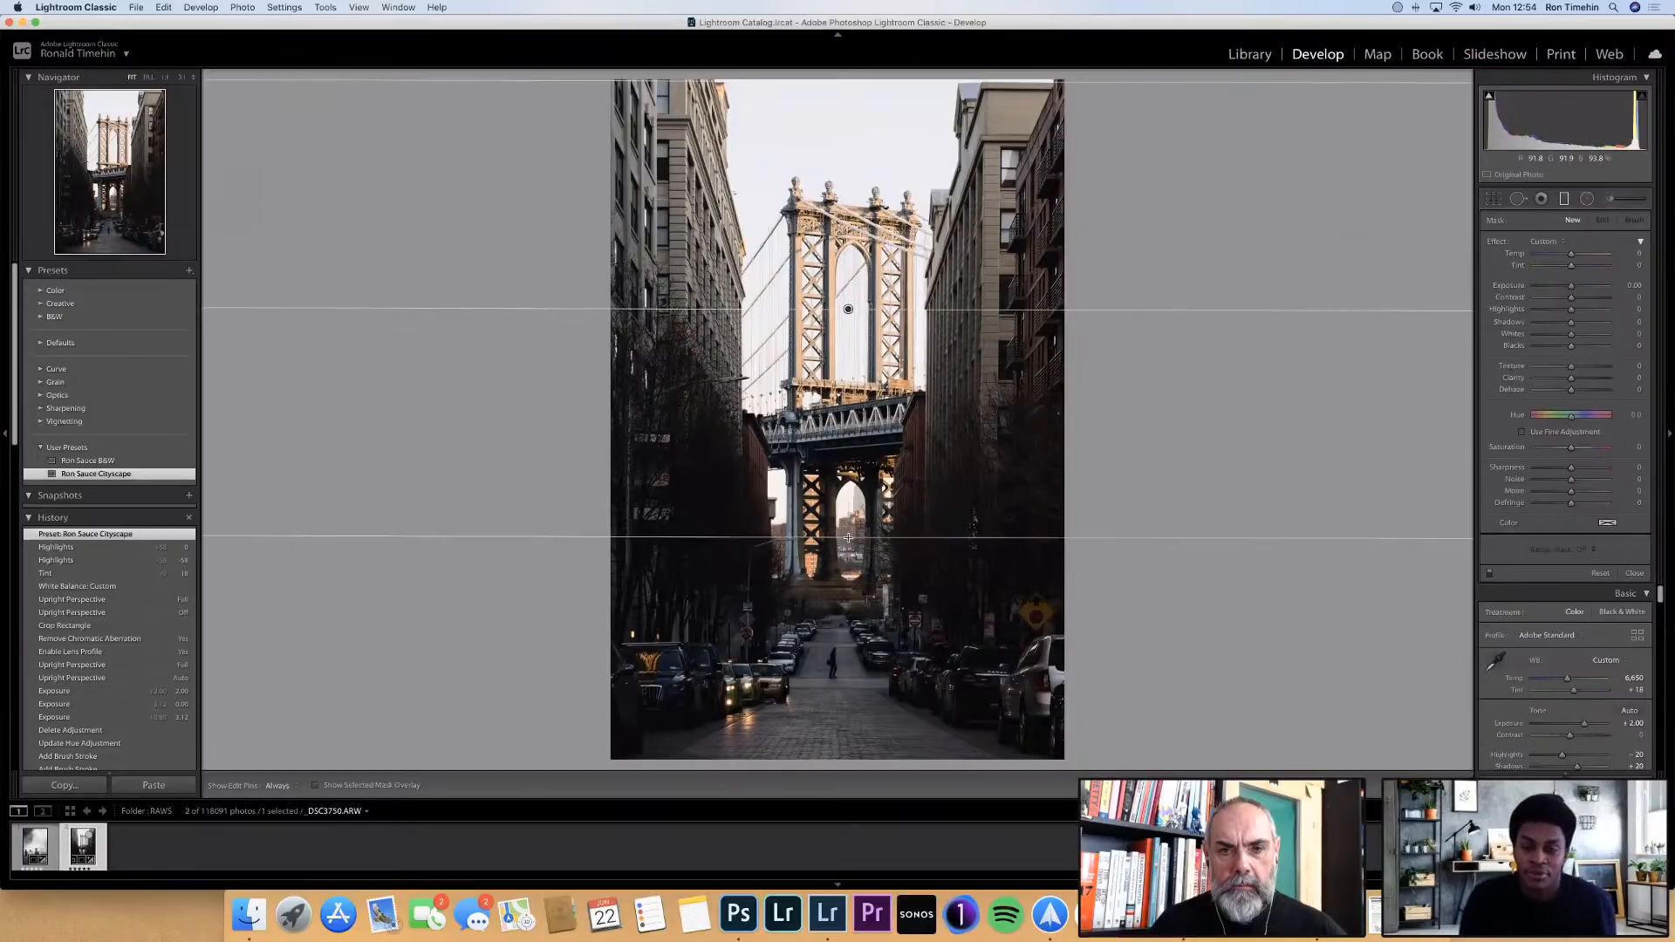
left_click_drag(848, 537, 848, 541)
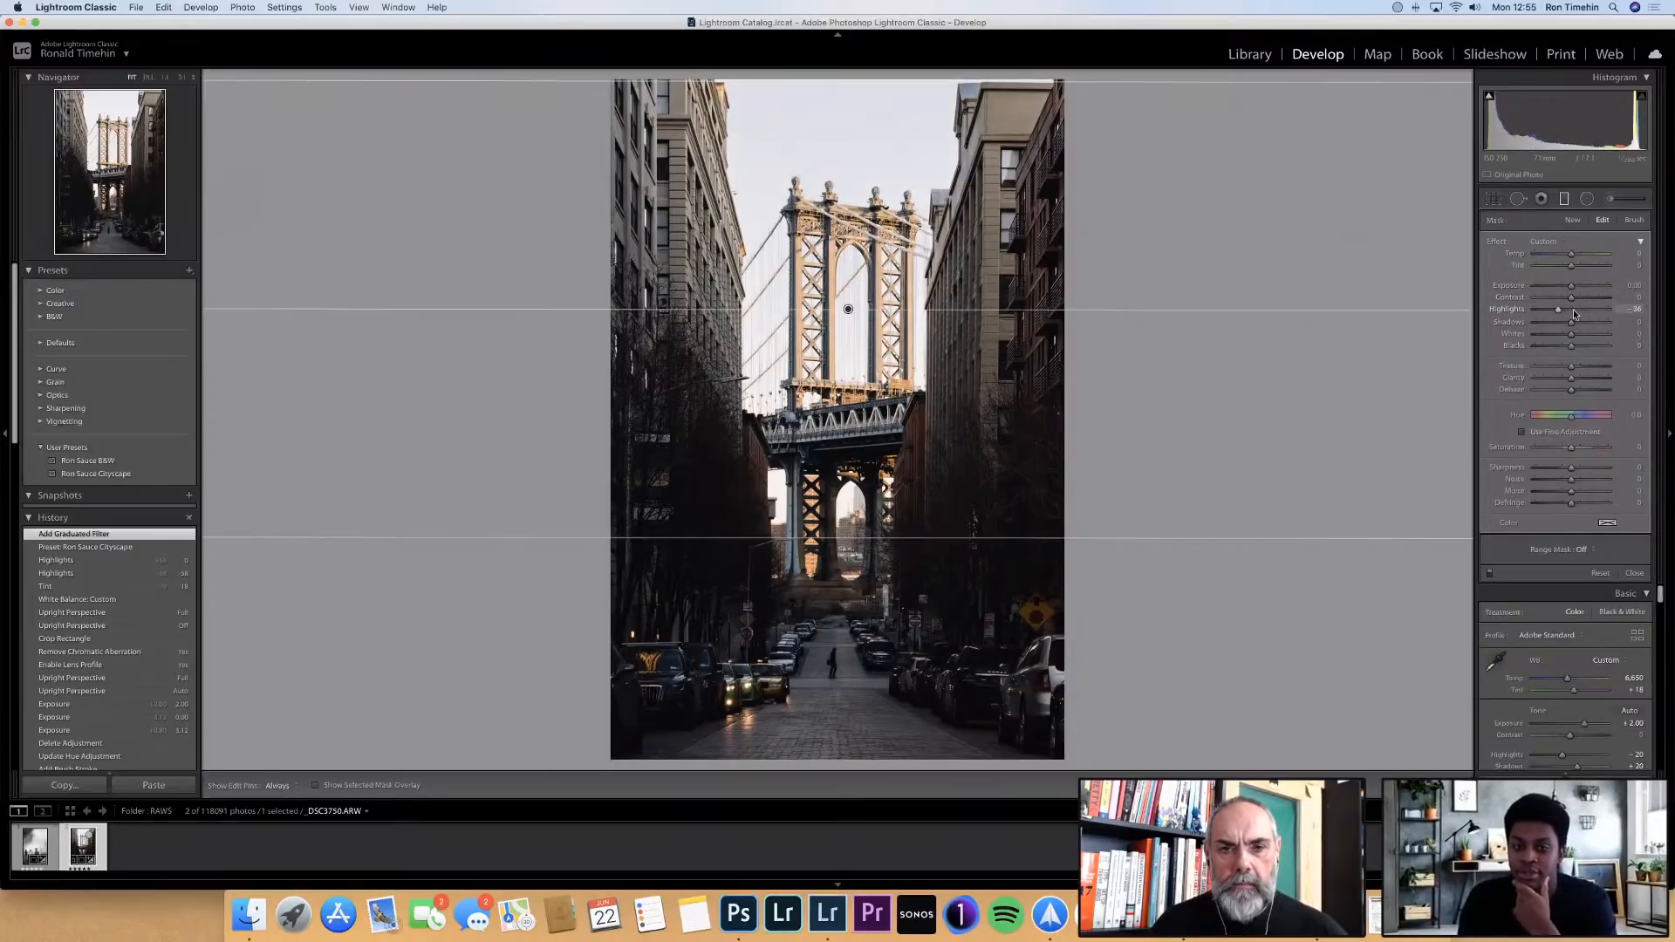
Lower the graduated filter's highlights to about -46 and review its Range Mask options
left_click_drag(1573, 309, 1548, 309)
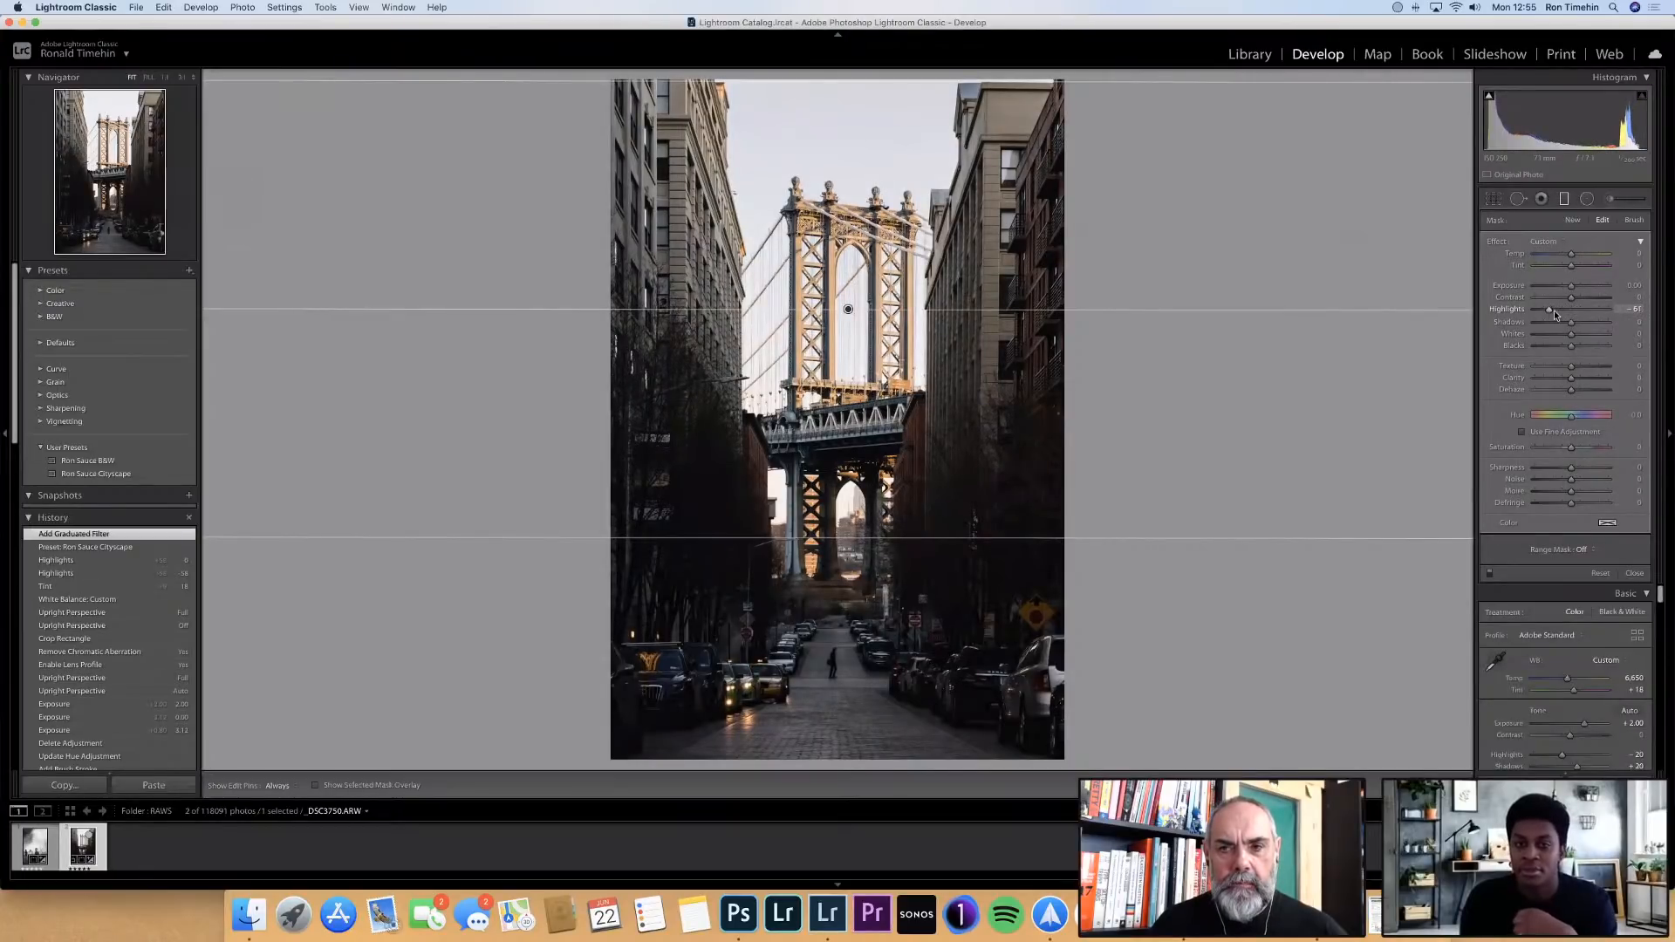
left_click(1554, 309)
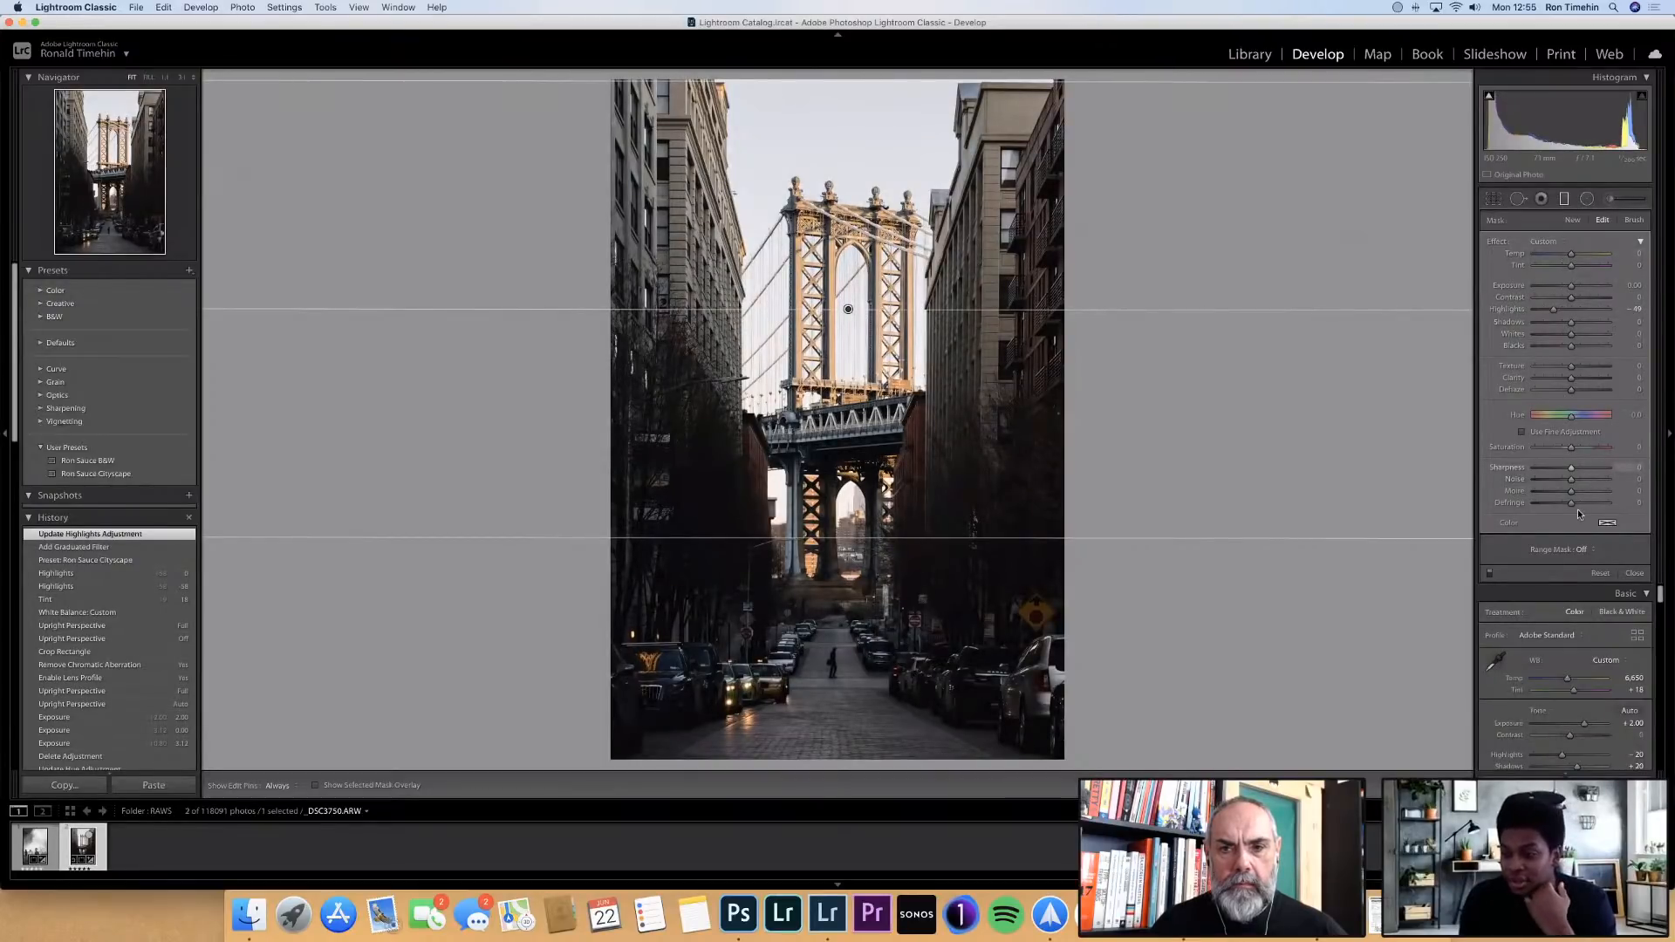
left_click(1588, 551)
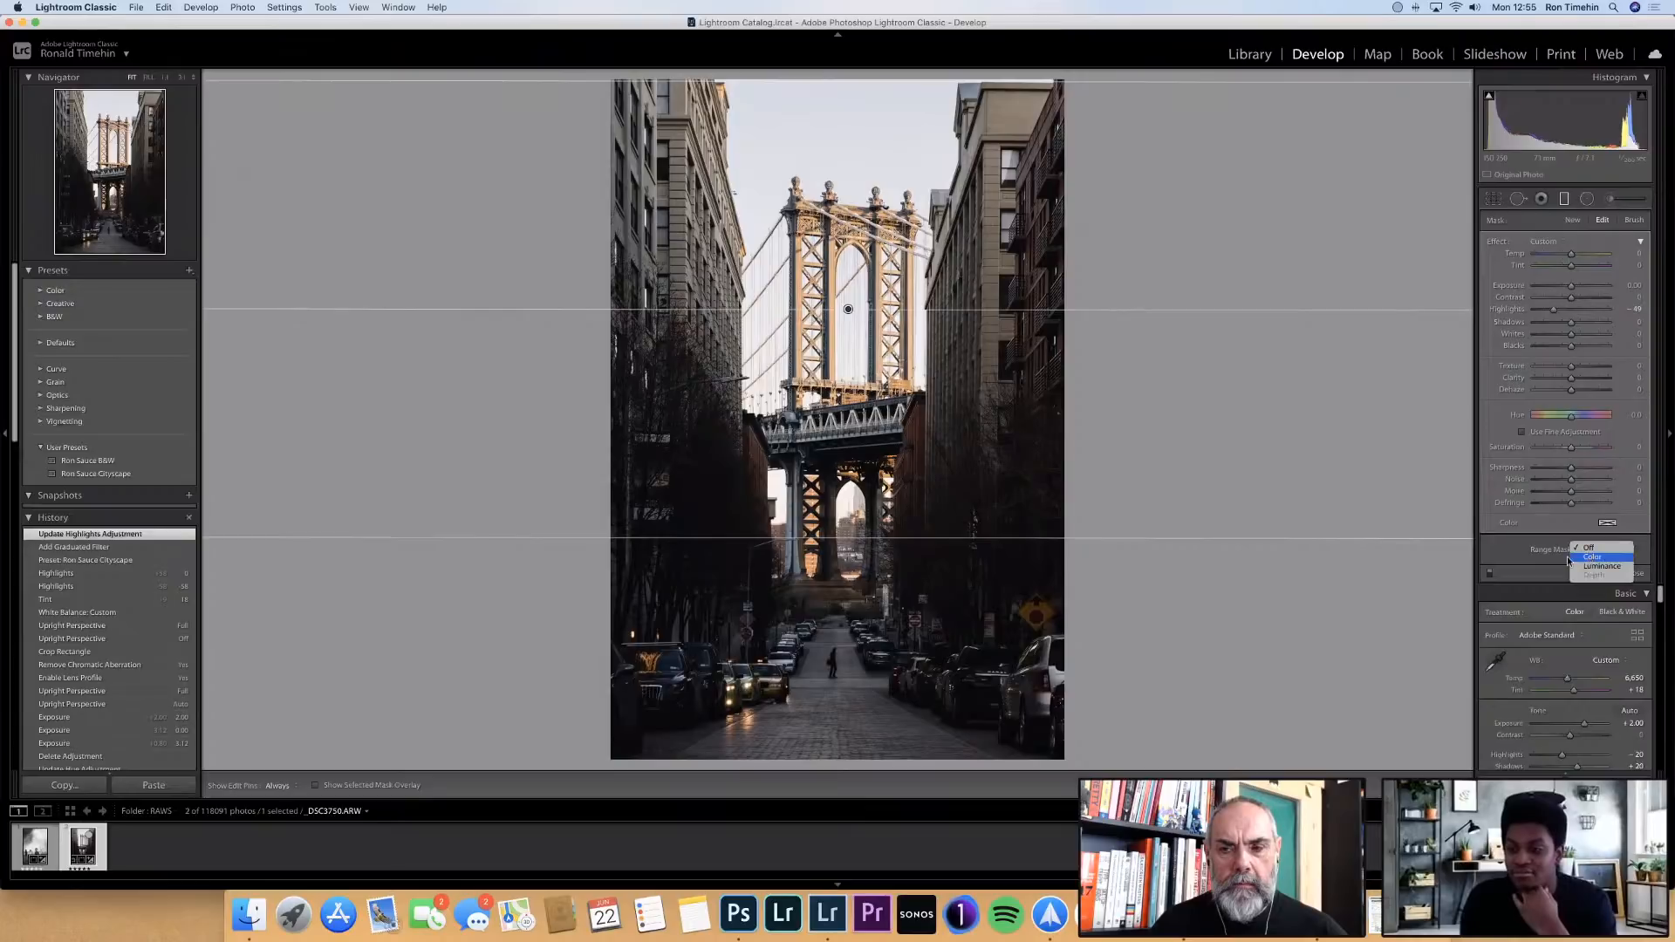
left_click(1511, 544)
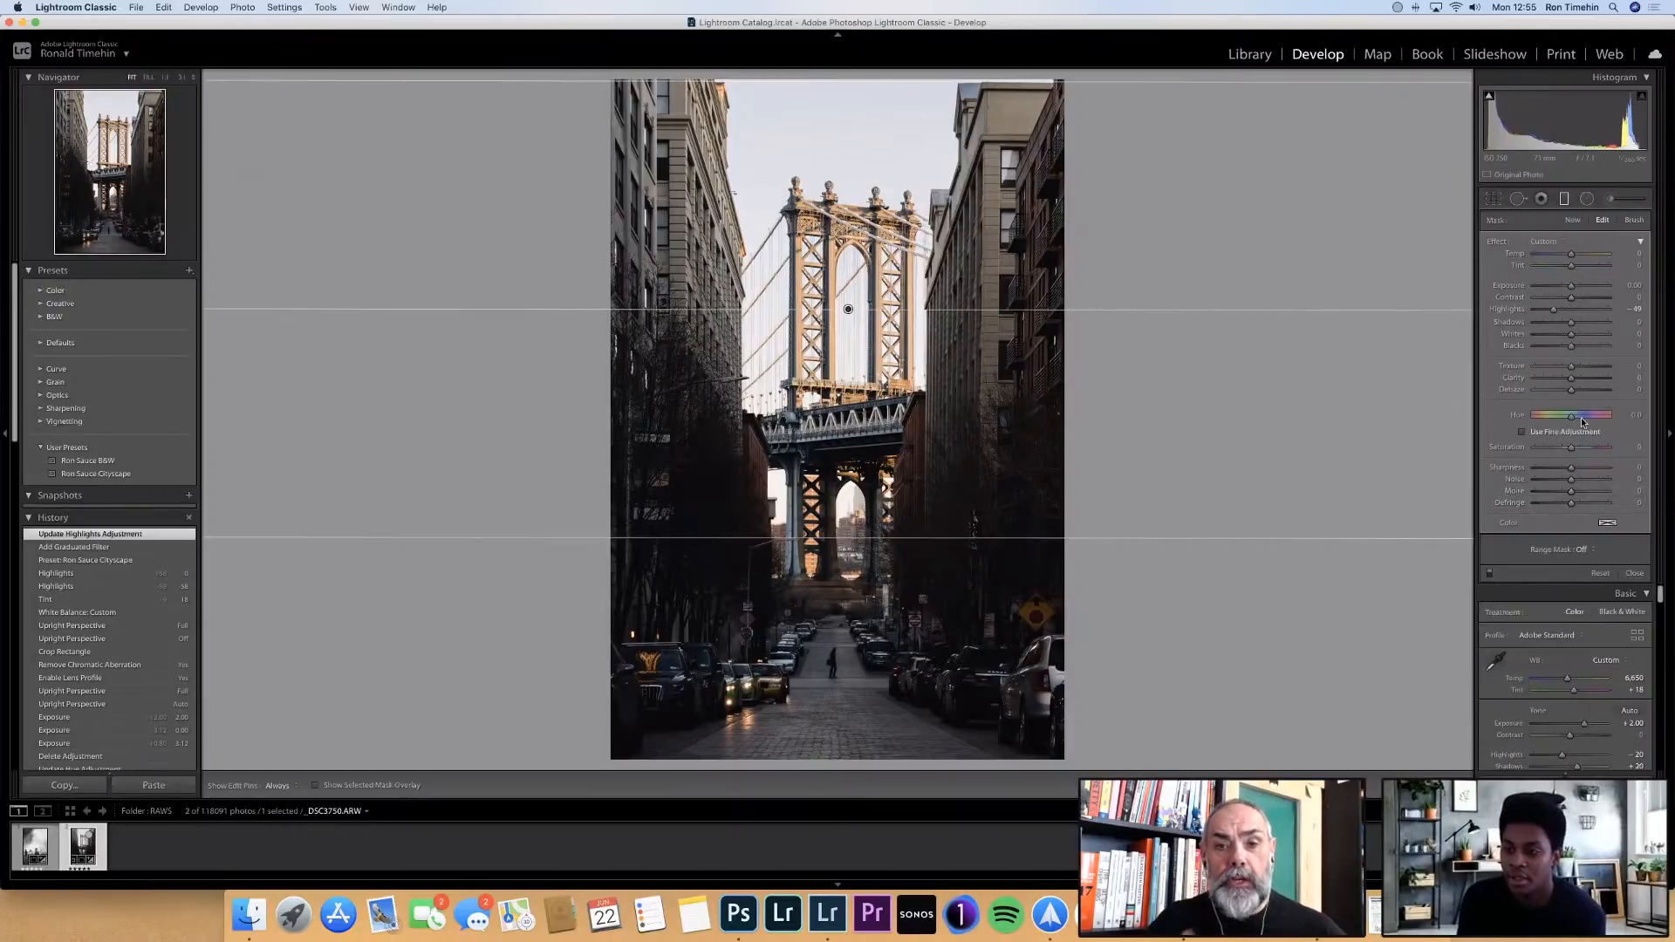
Leave and reopen the Graduated Filter tool and reselect the existing filter over the bridge for editing
left_click(1565, 206)
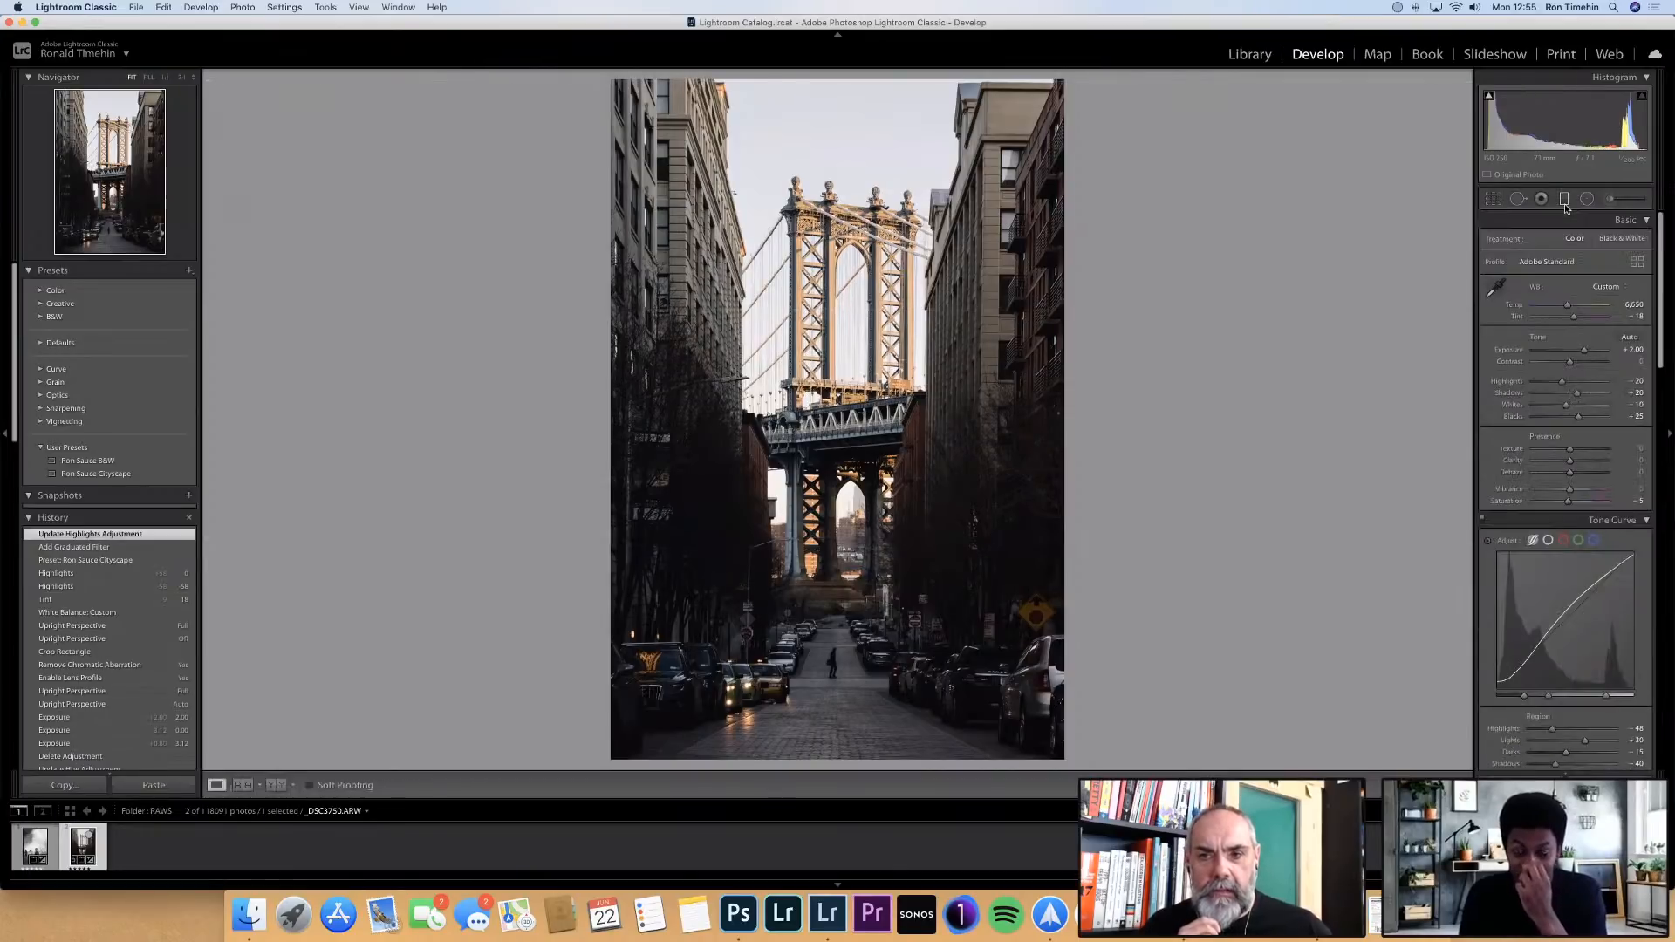
left_click(1612, 199)
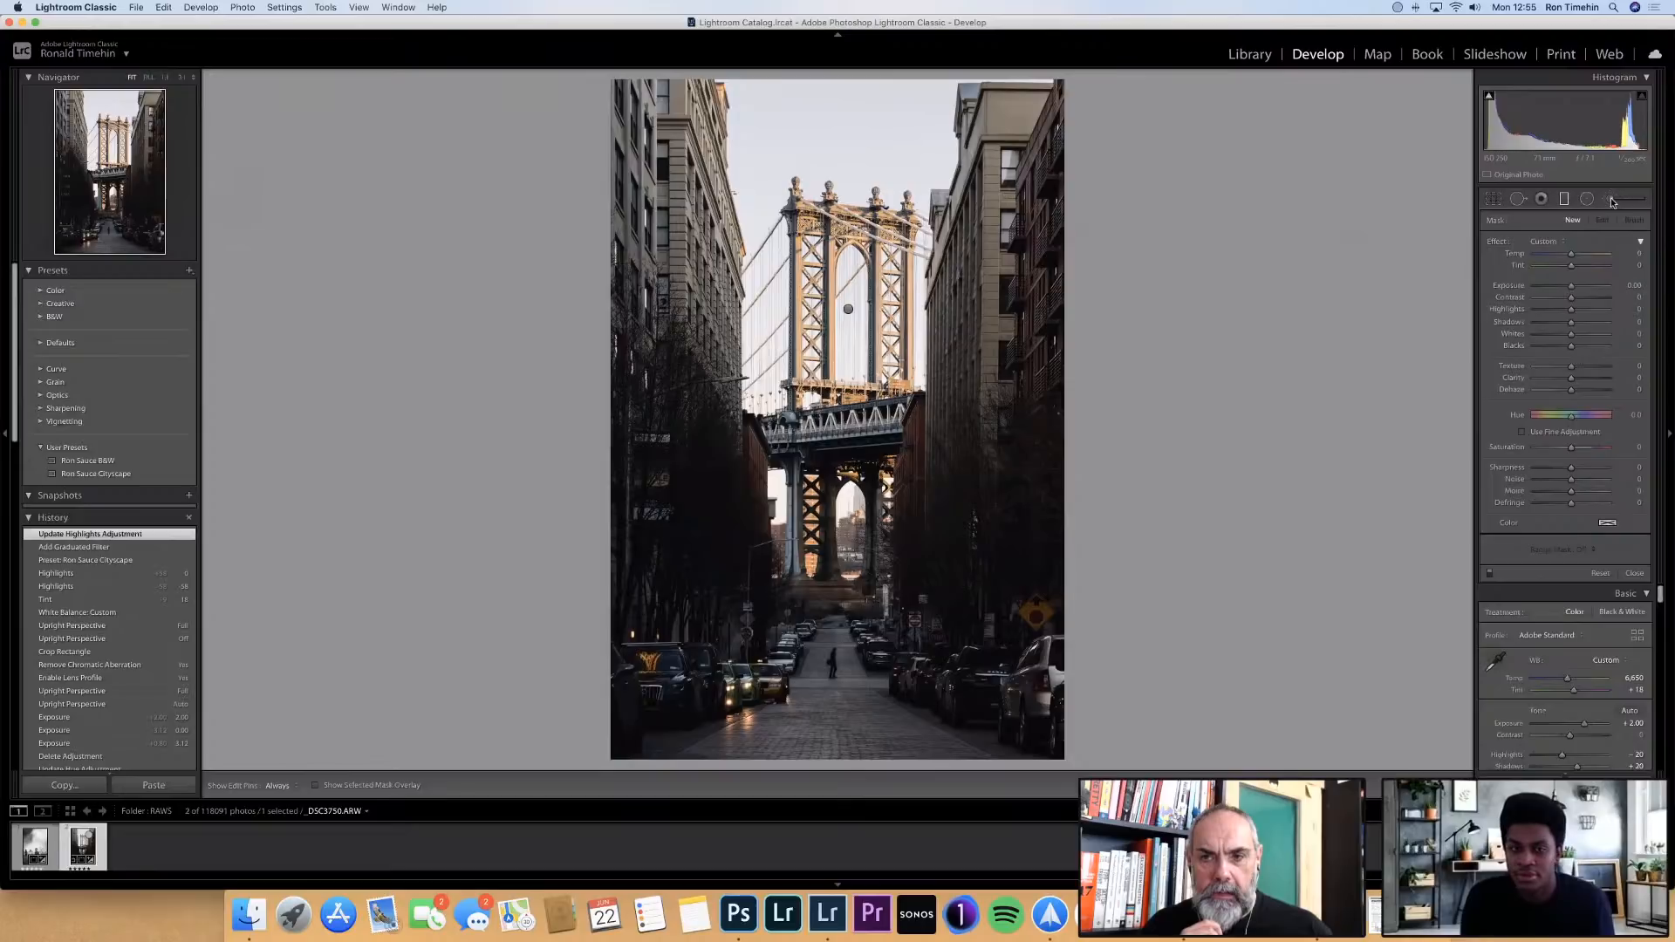
left_click(1612, 201)
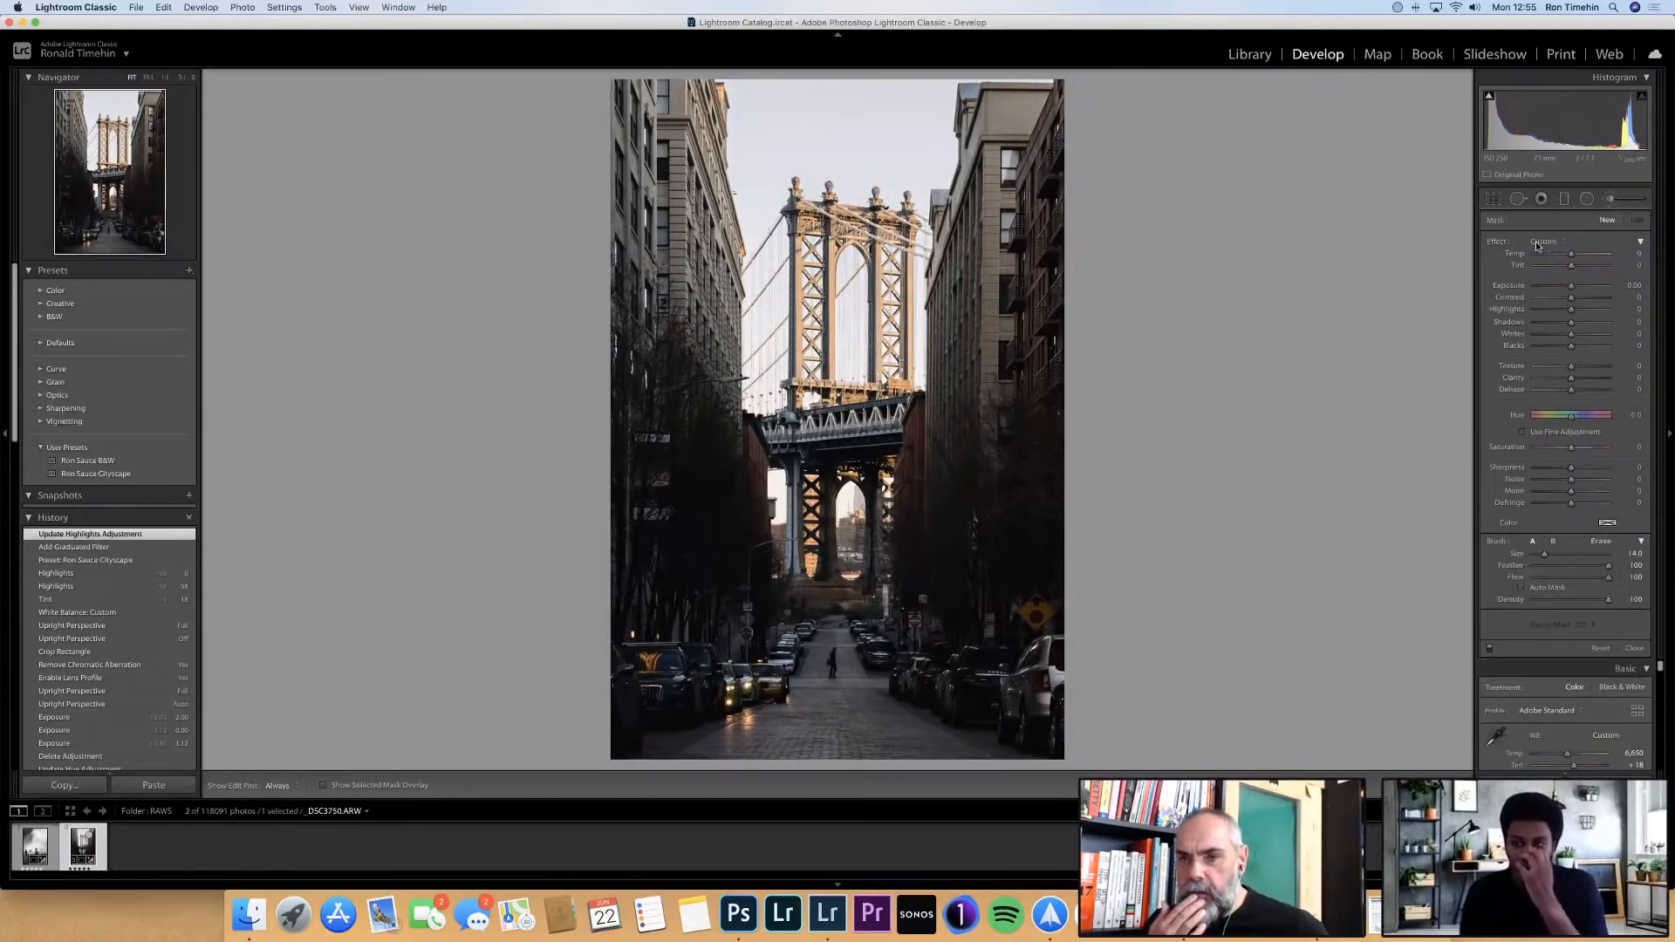
key("m")
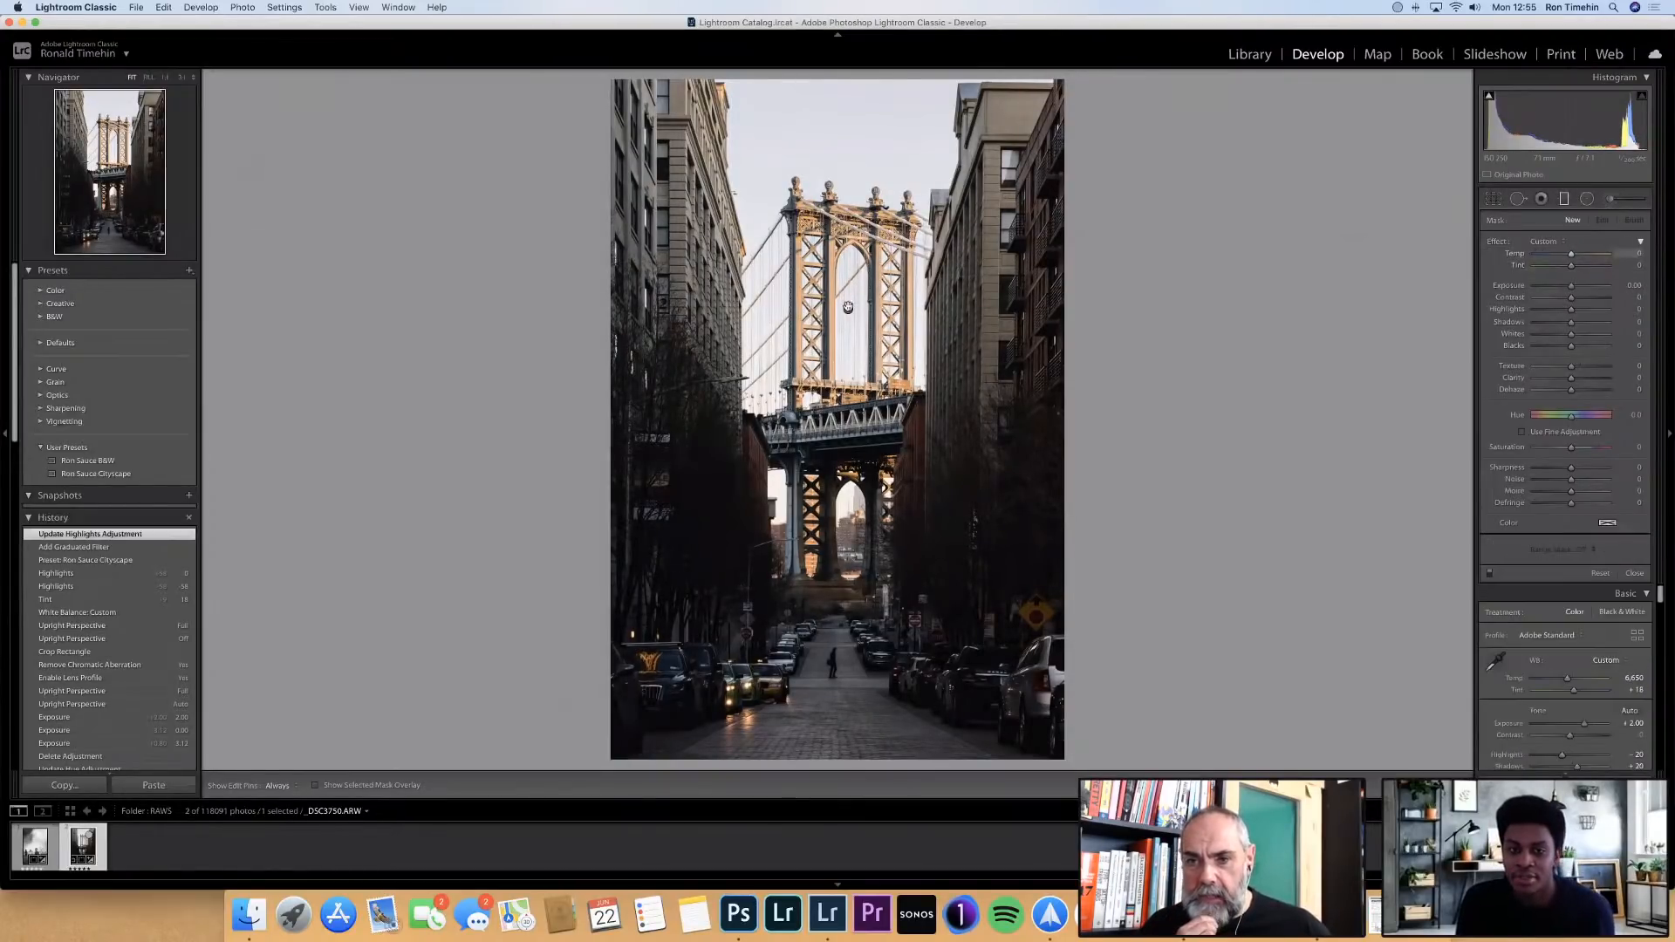
left_click(846, 310)
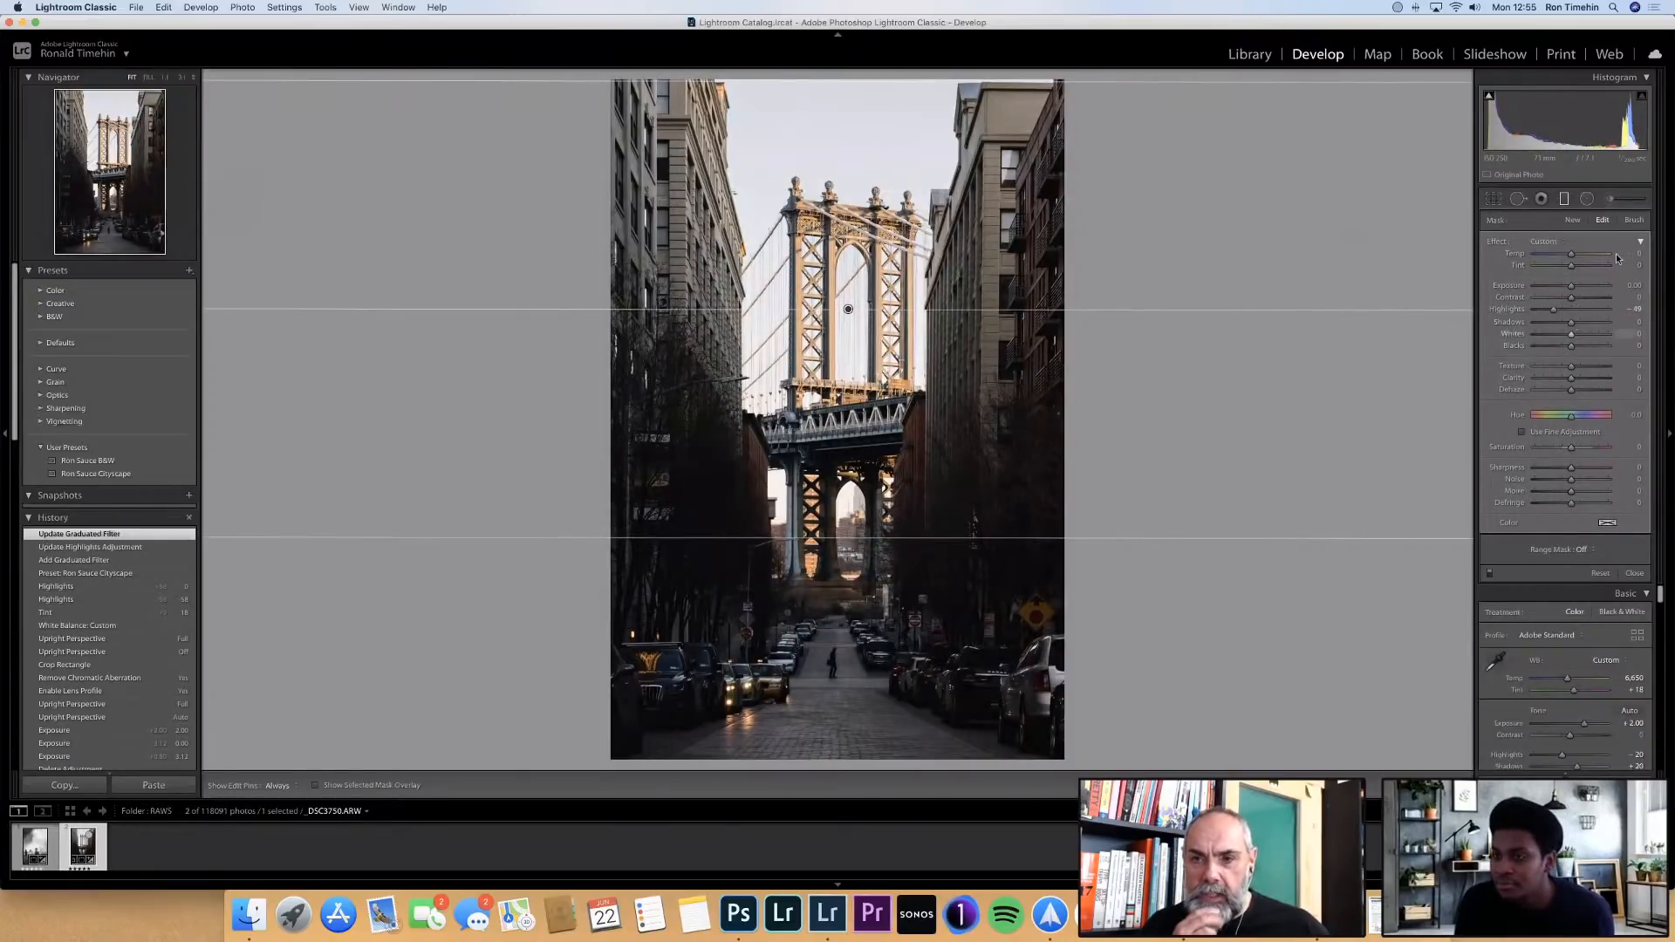
Open the brush options for editing the graduated filter's mask over the bridge
left_click(1631, 221)
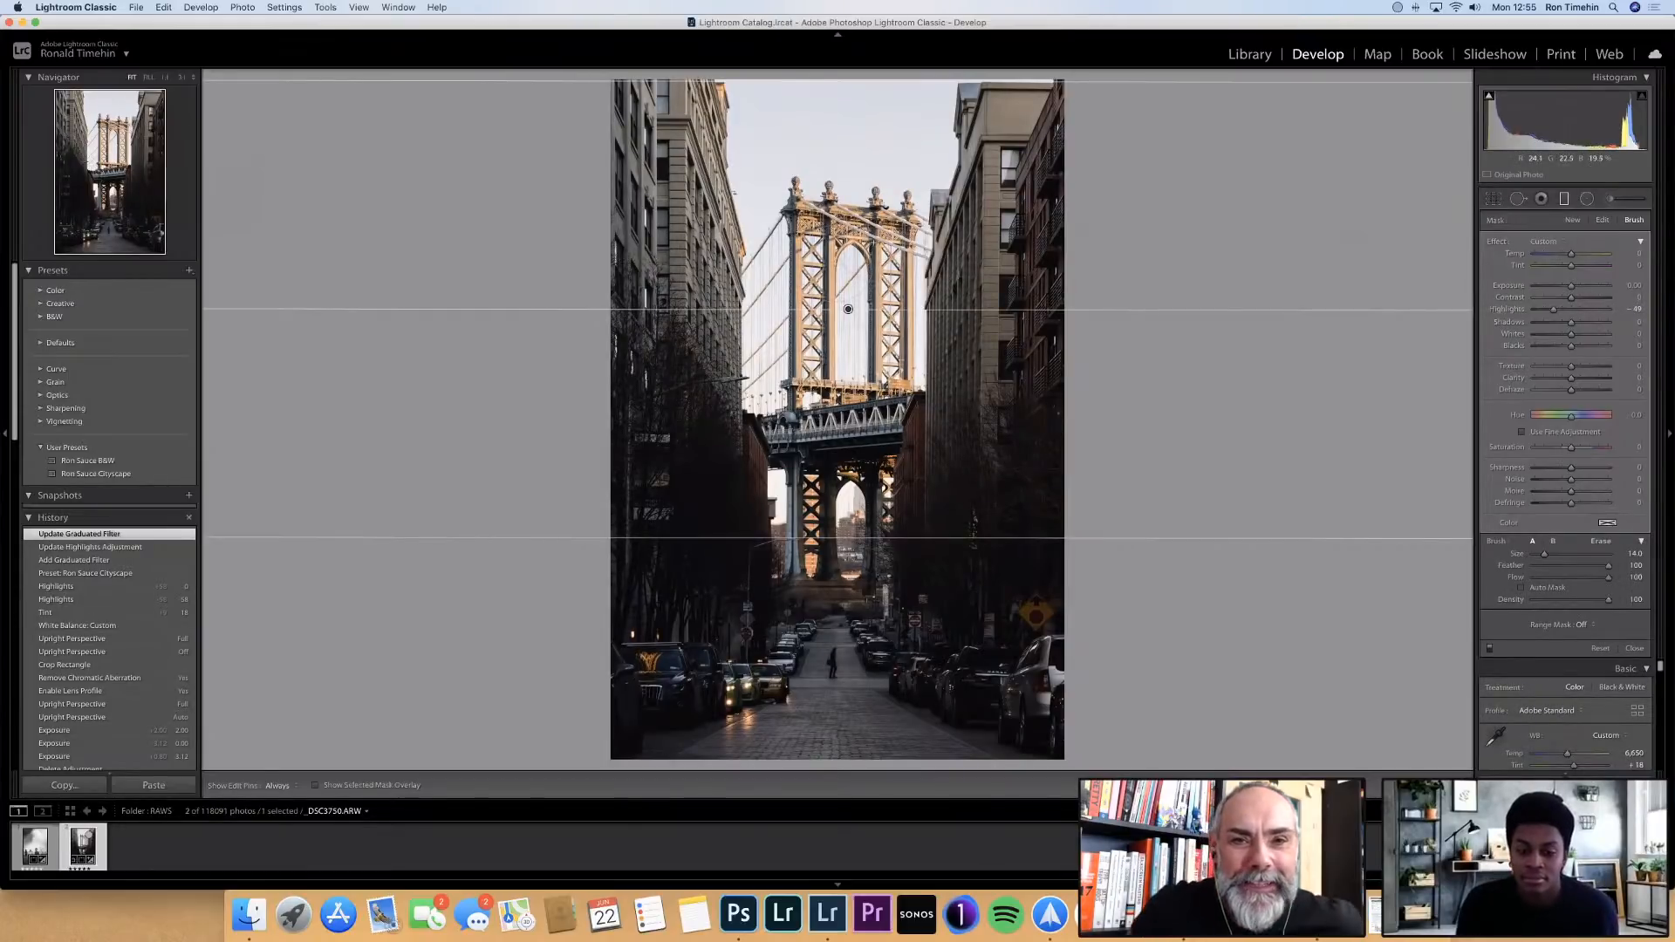
key("x")
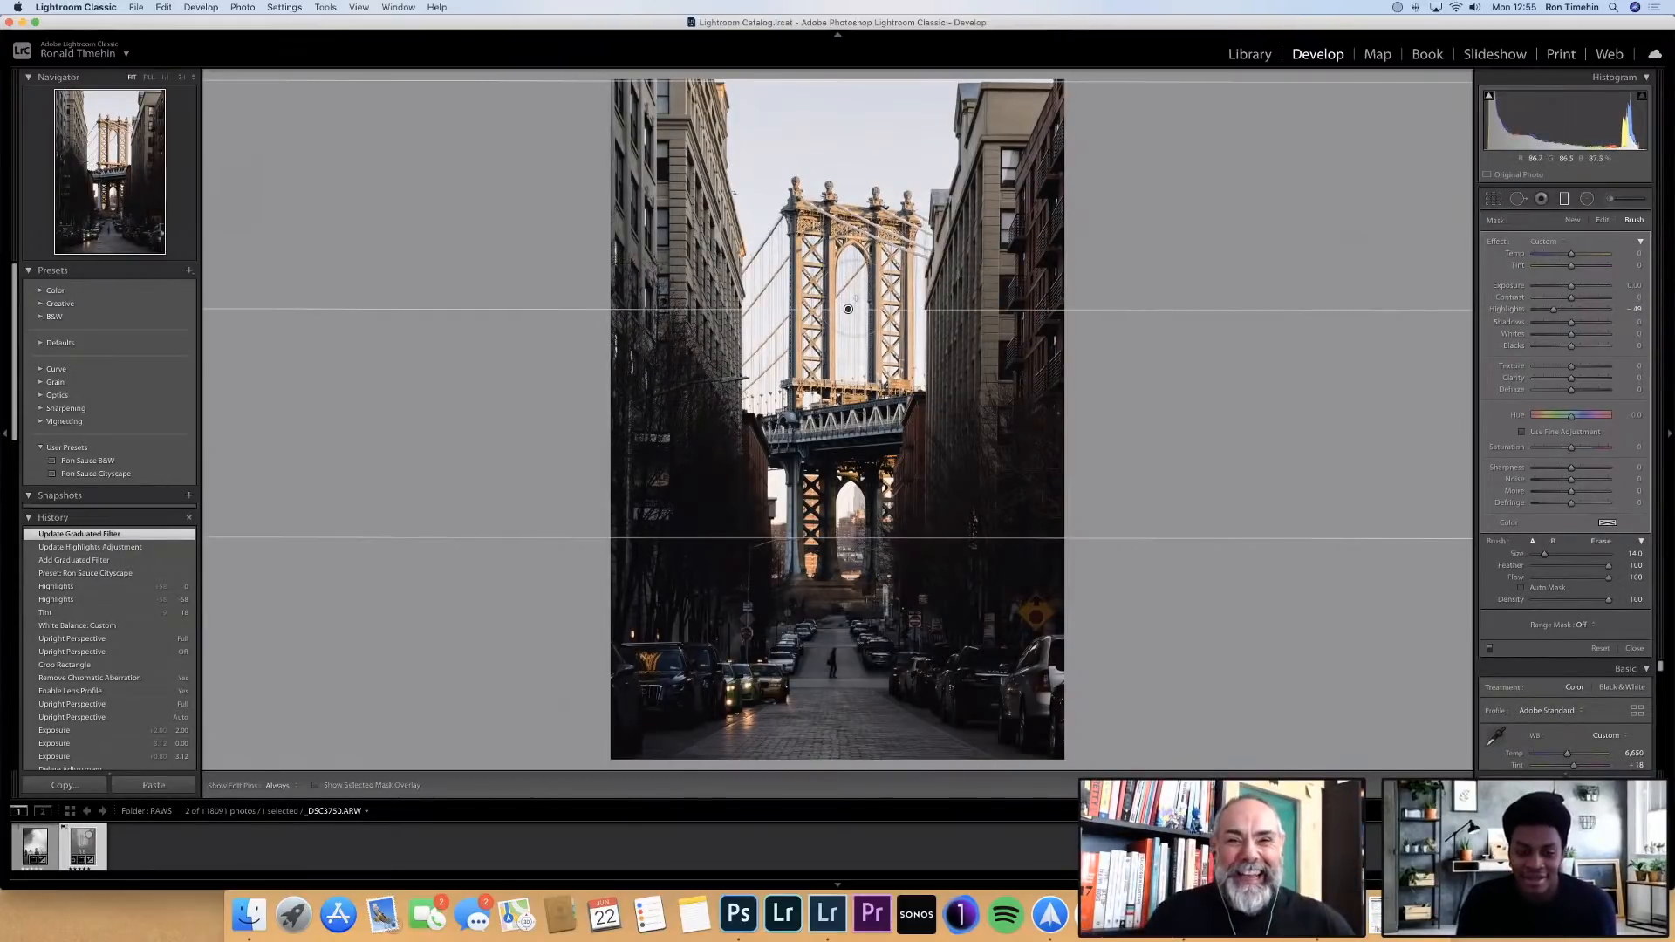
key("super+z")
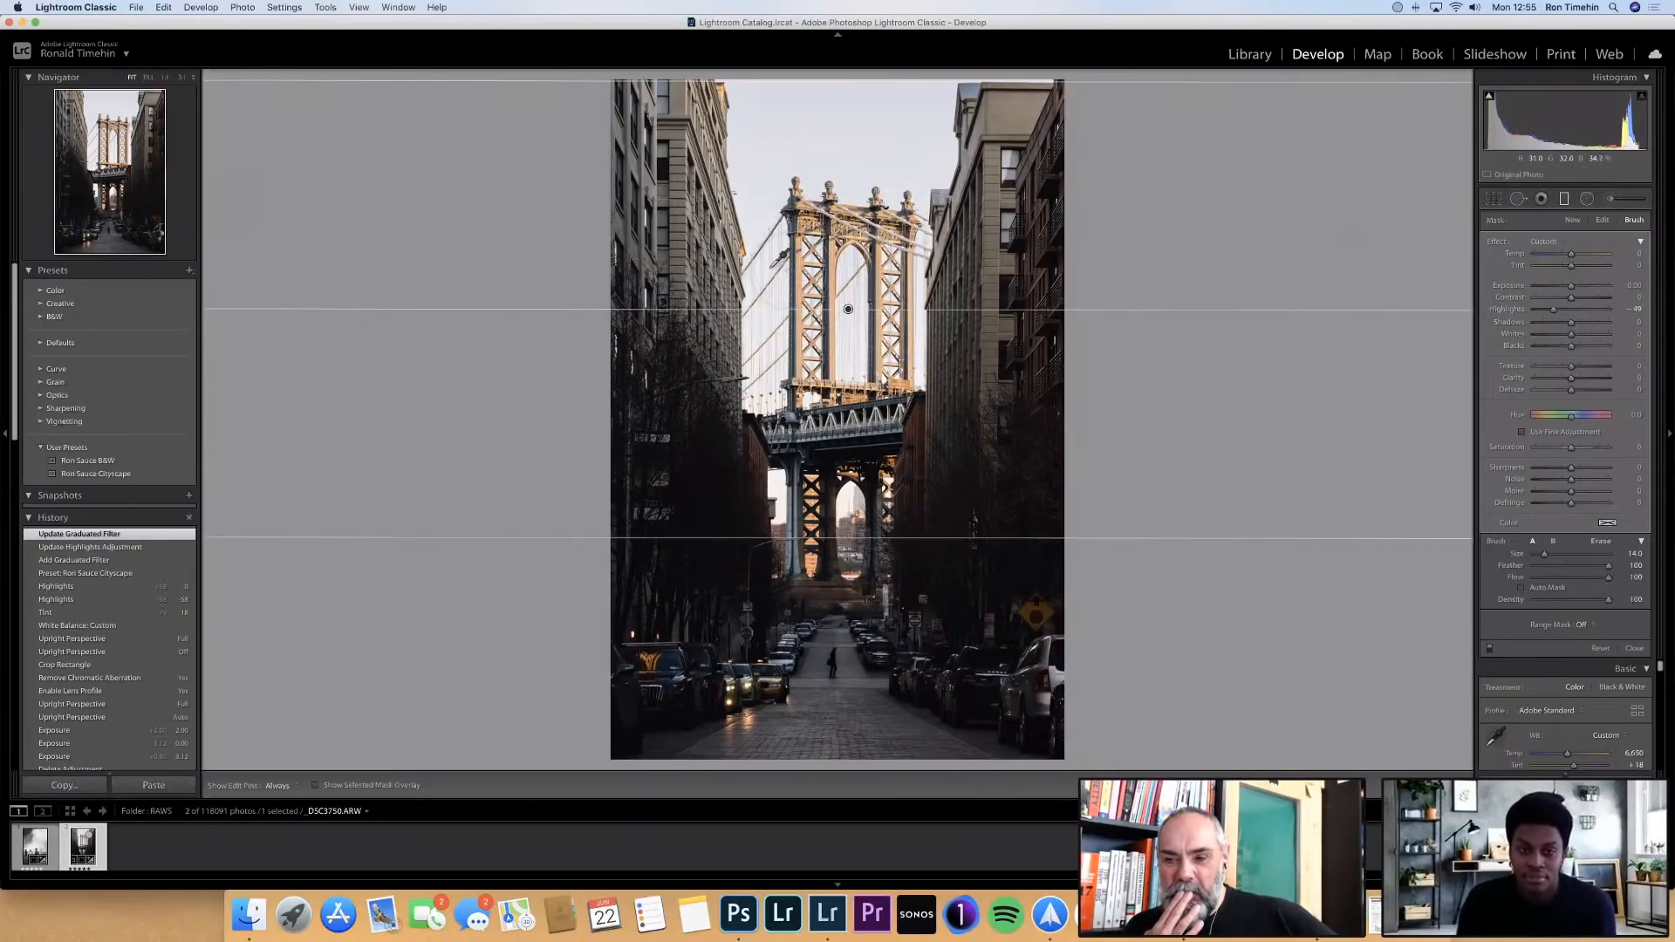
Preview the bridge photo in black and white, return it to color and put away the white balance selector
key("w")
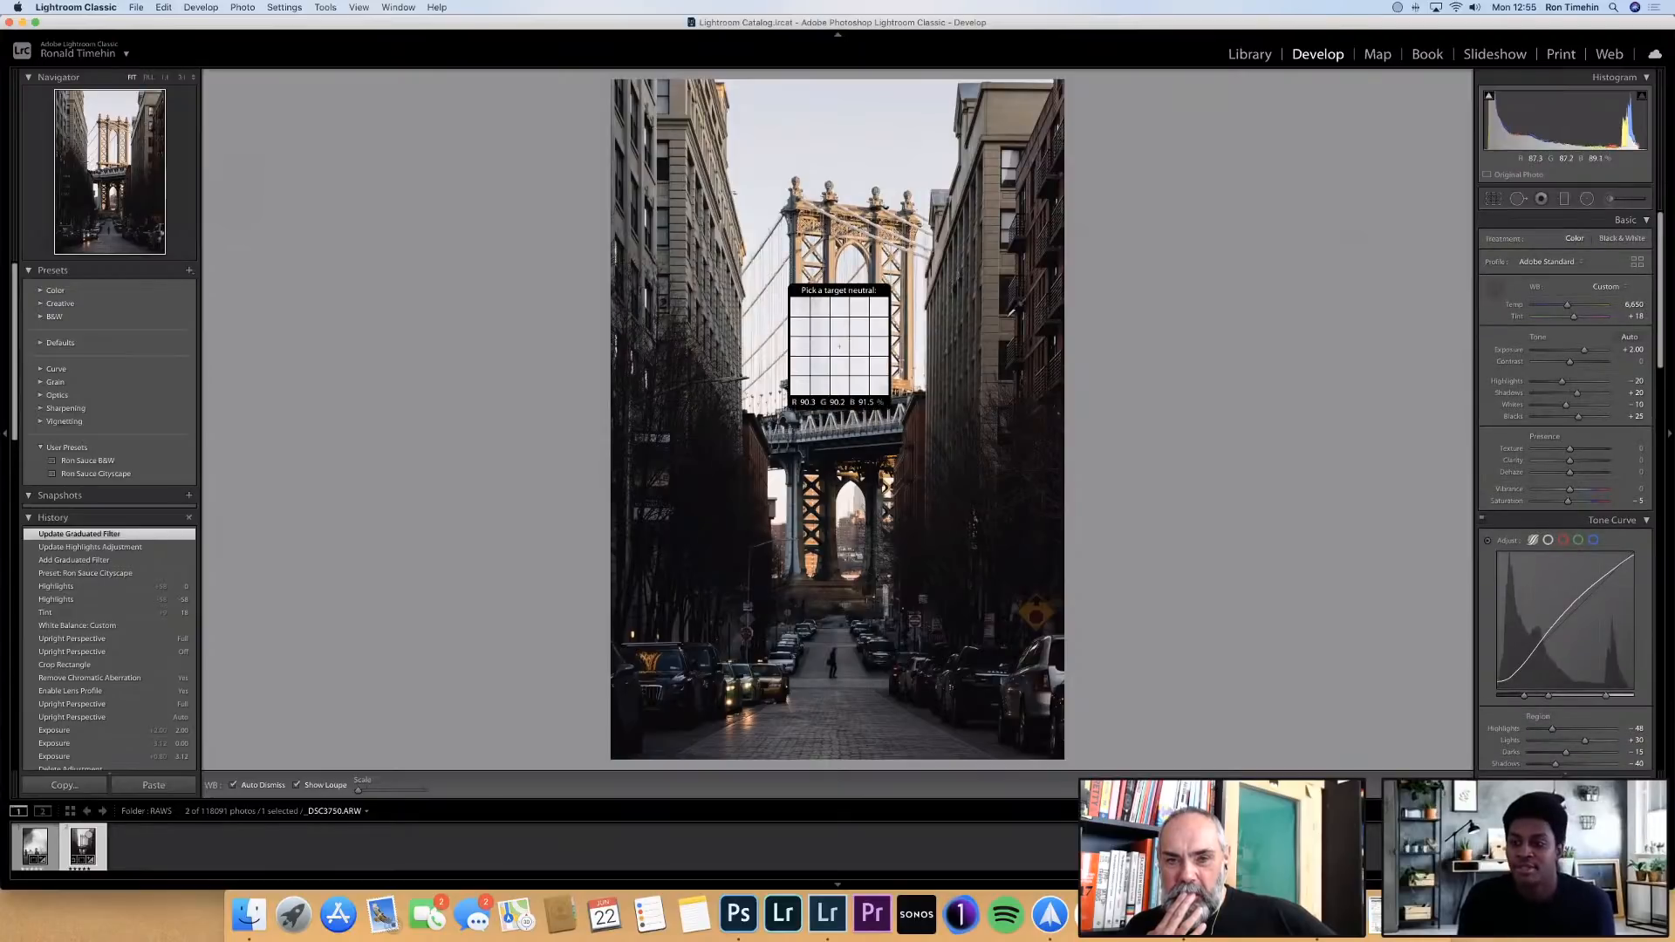
key("v")
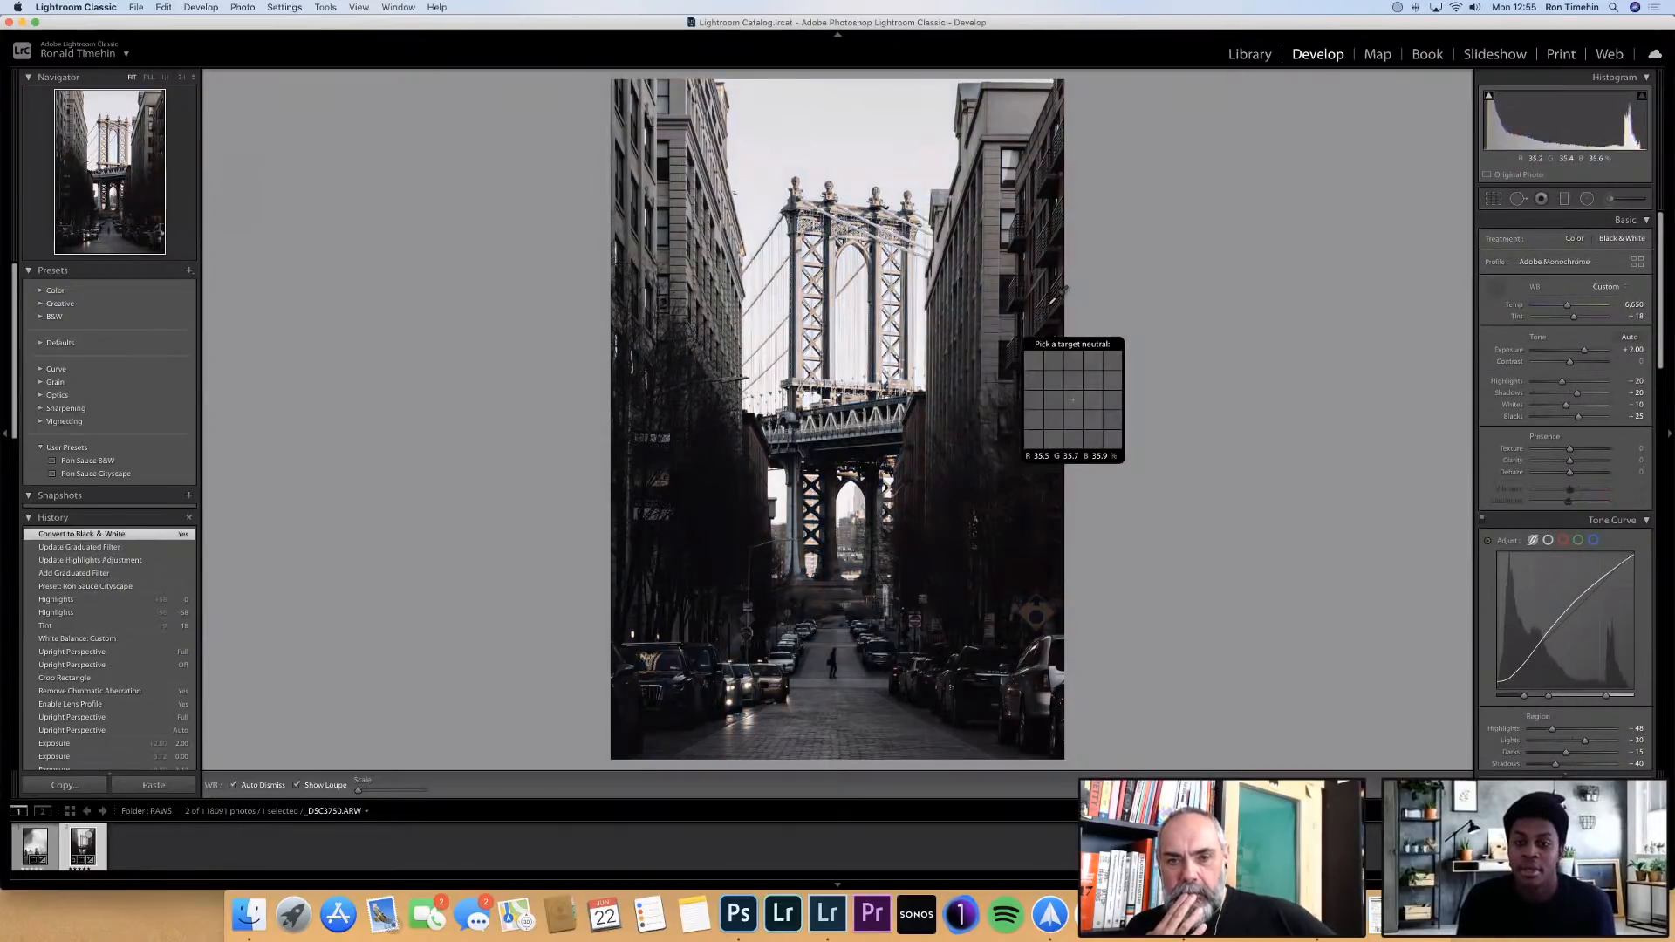
key("v")
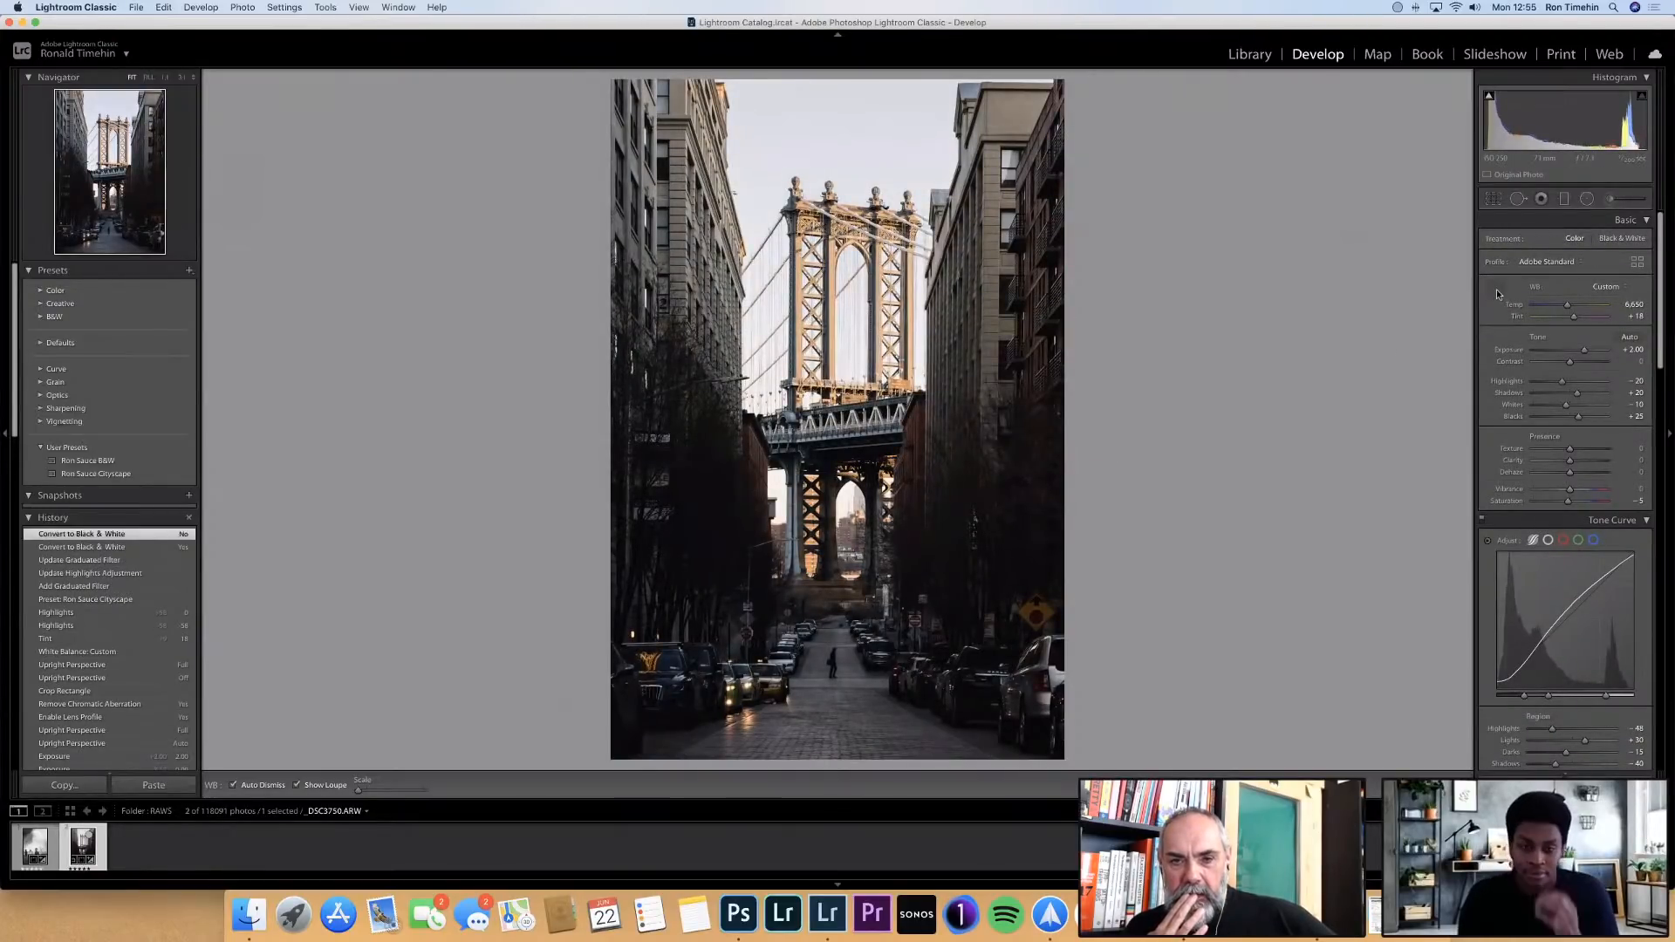
left_click(1496, 290)
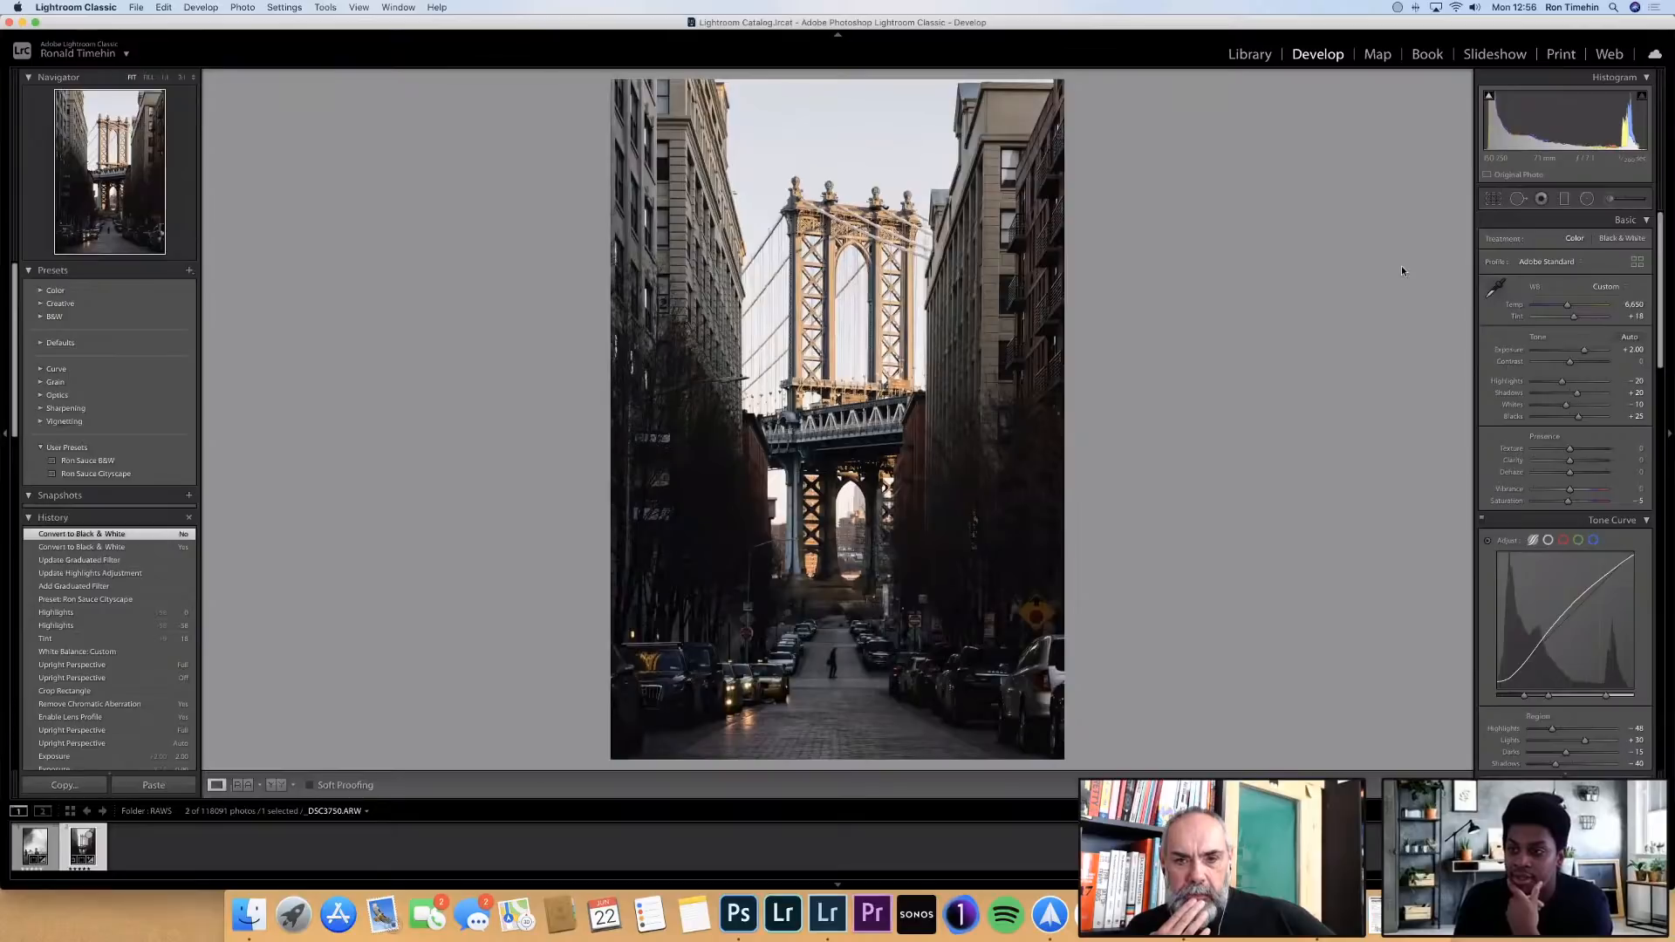
Raise the Clarity to about +8 and try a Contrast of +4
scroll(1575, 349, "down", 5)
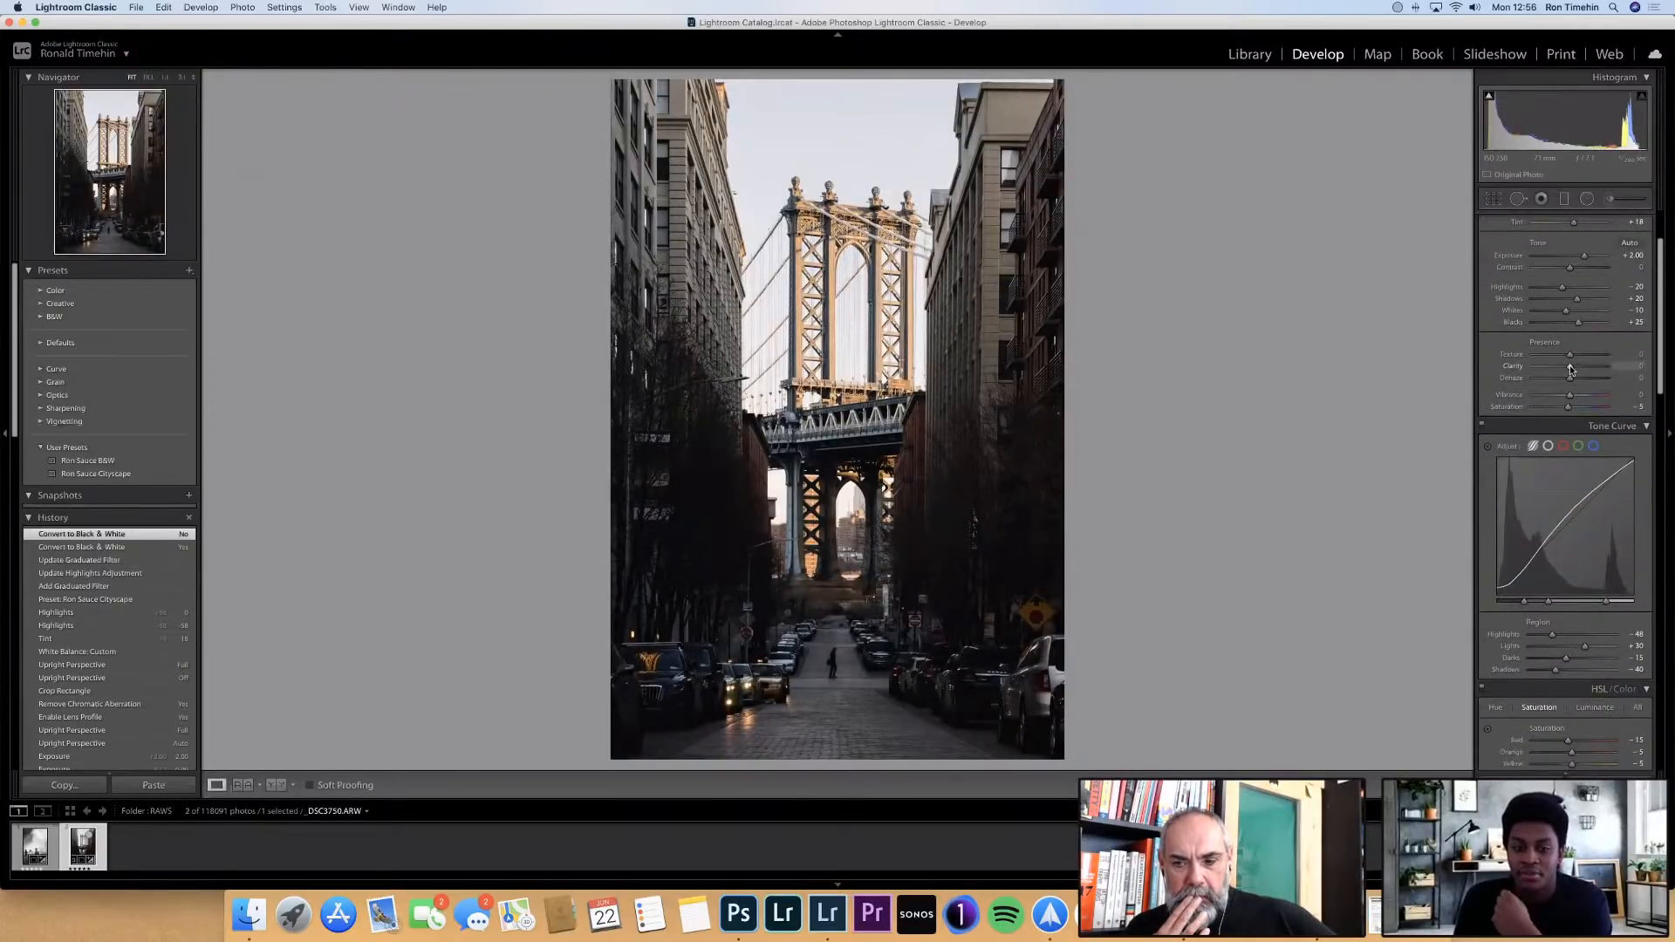
left_click_drag(1569, 364, 1574, 364)
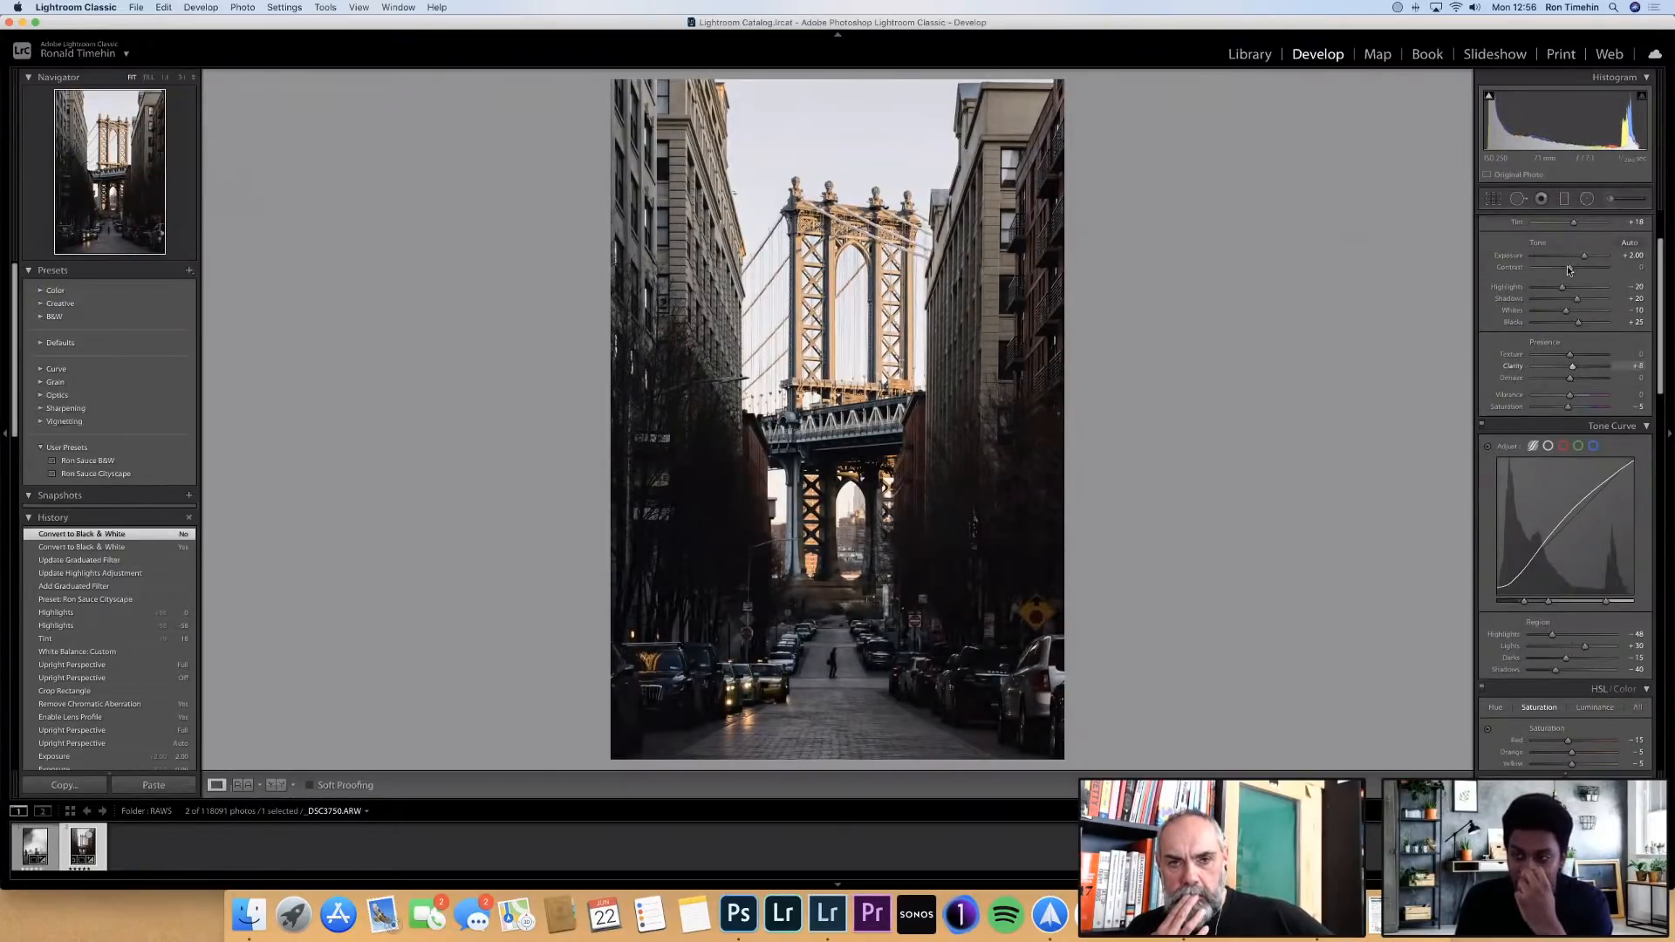
left_click_drag(1568, 268, 1571, 272)
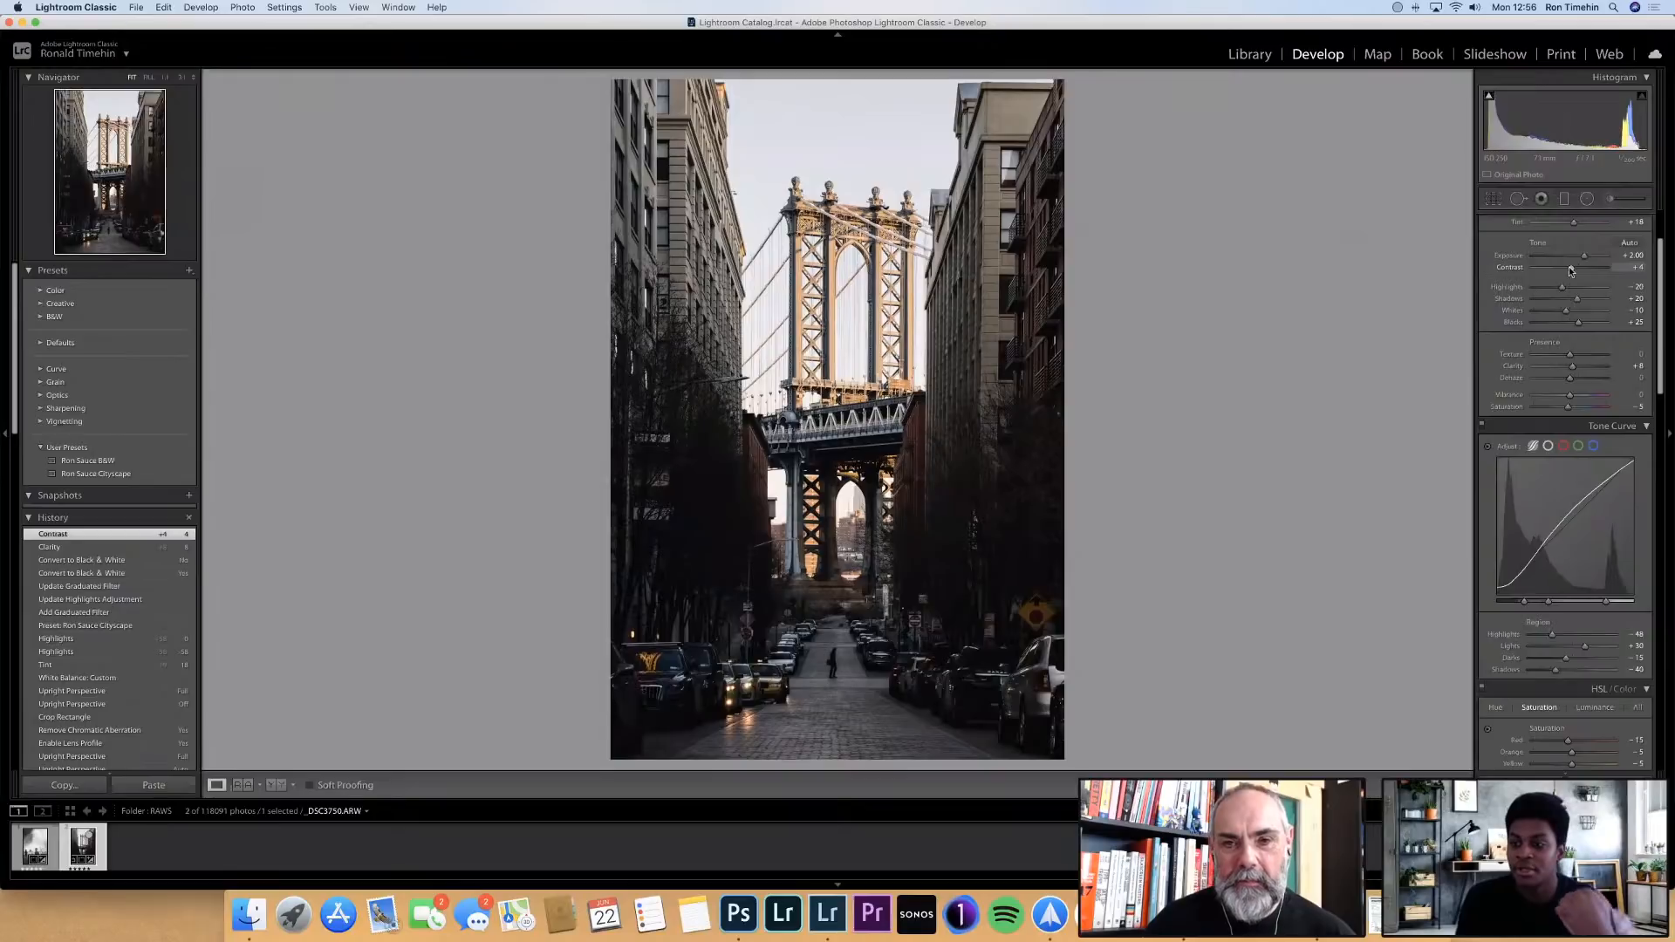
Exaggerate the Clarity to preview its effect on the photo, and settle on +10
left_click(1574, 365)
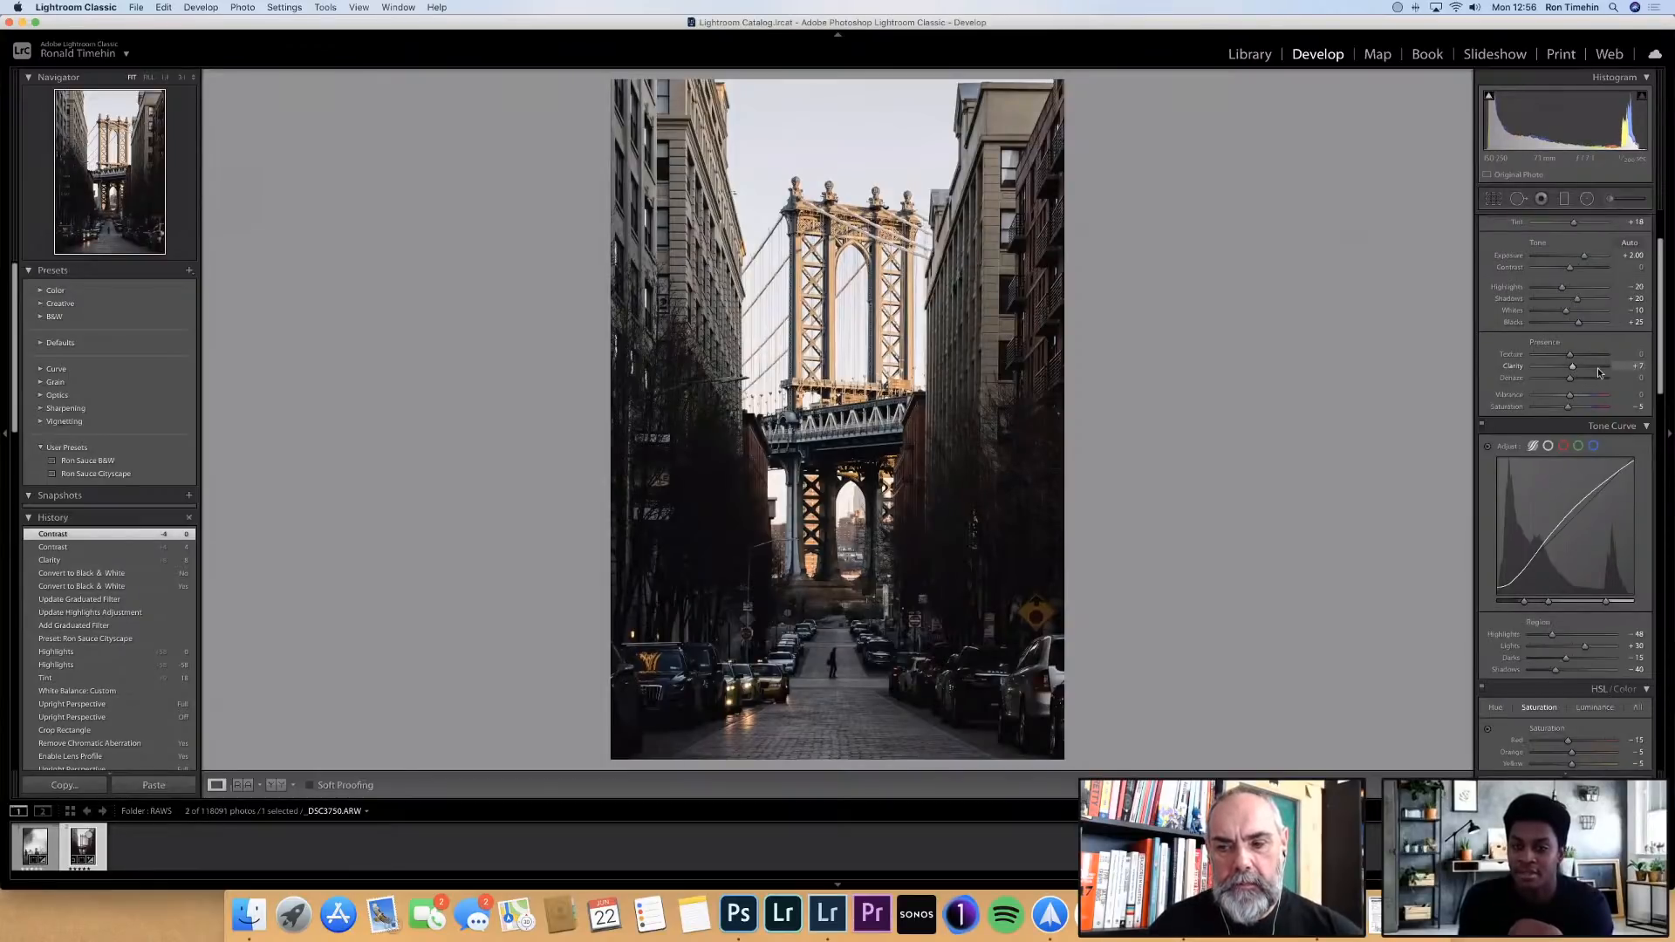
left_click(1598, 368)
left_click(1600, 368)
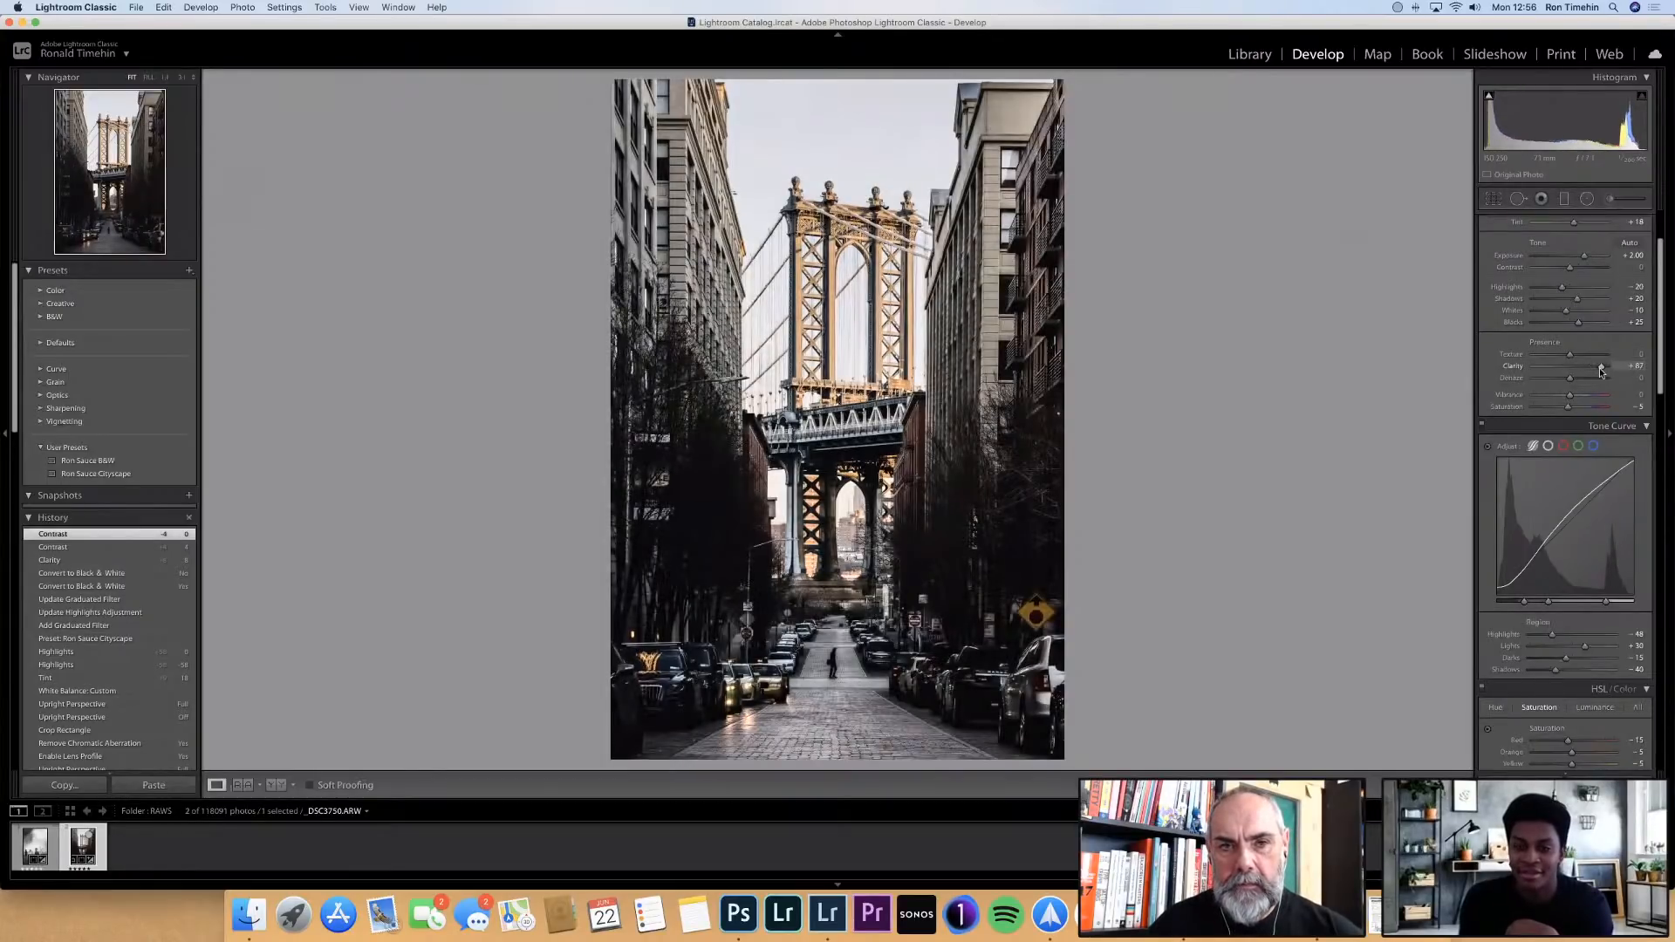
left_click_drag(1600, 368, 1574, 370)
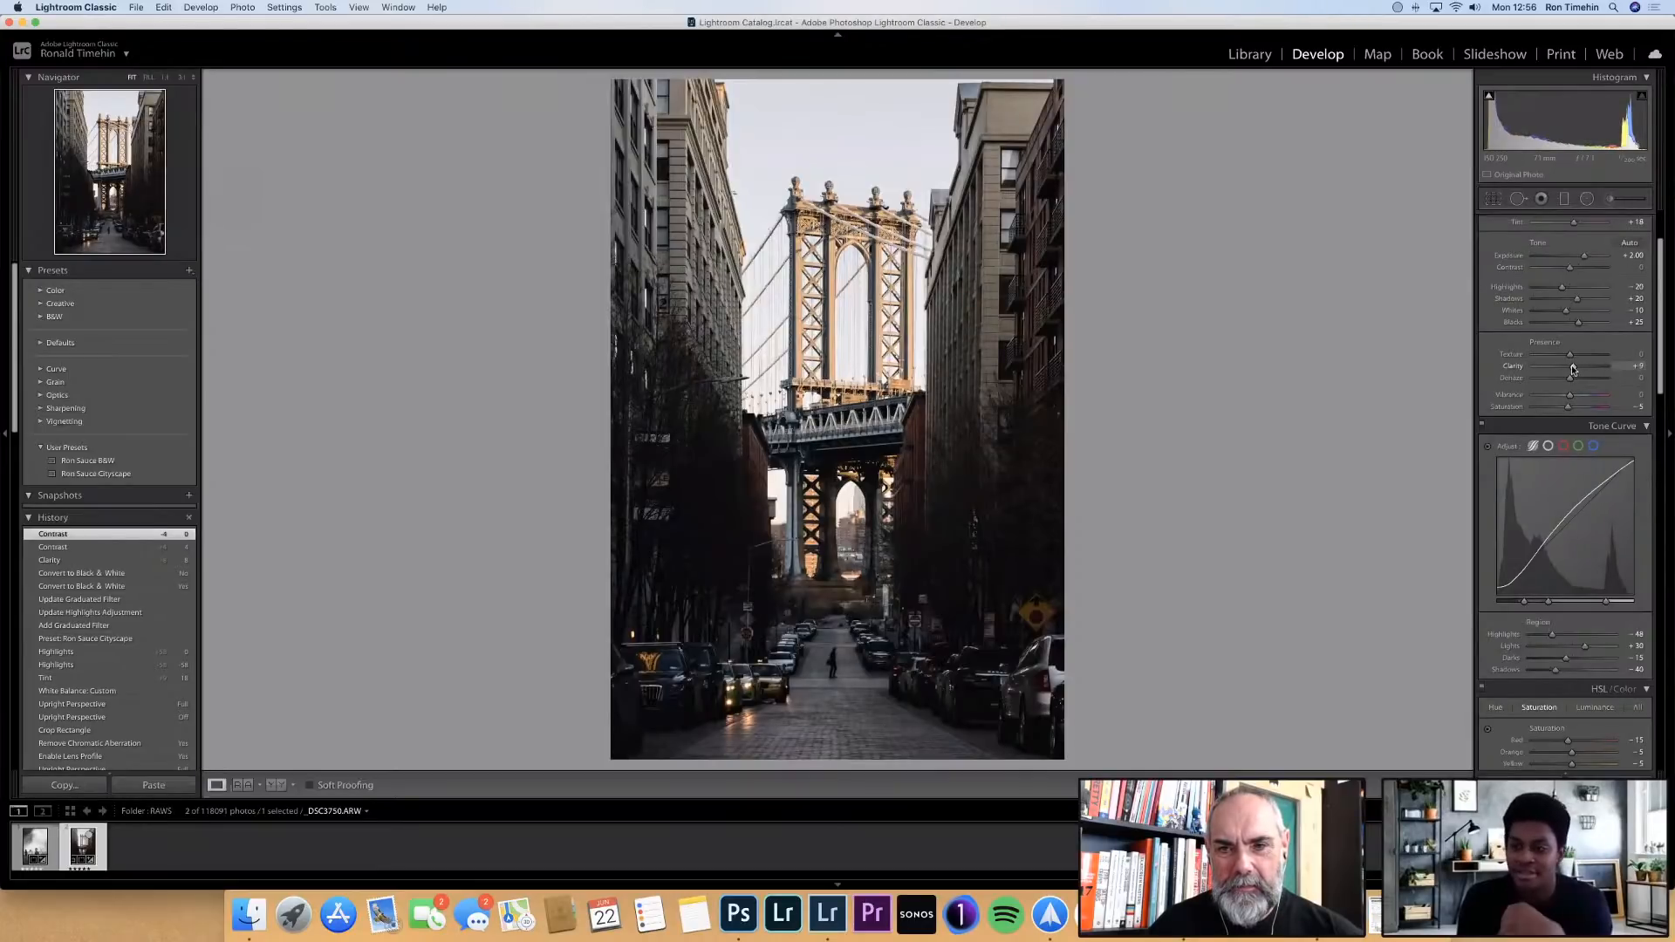
left_click_drag(1573, 366, 1574, 367)
scroll(1573, 367, "up", 1)
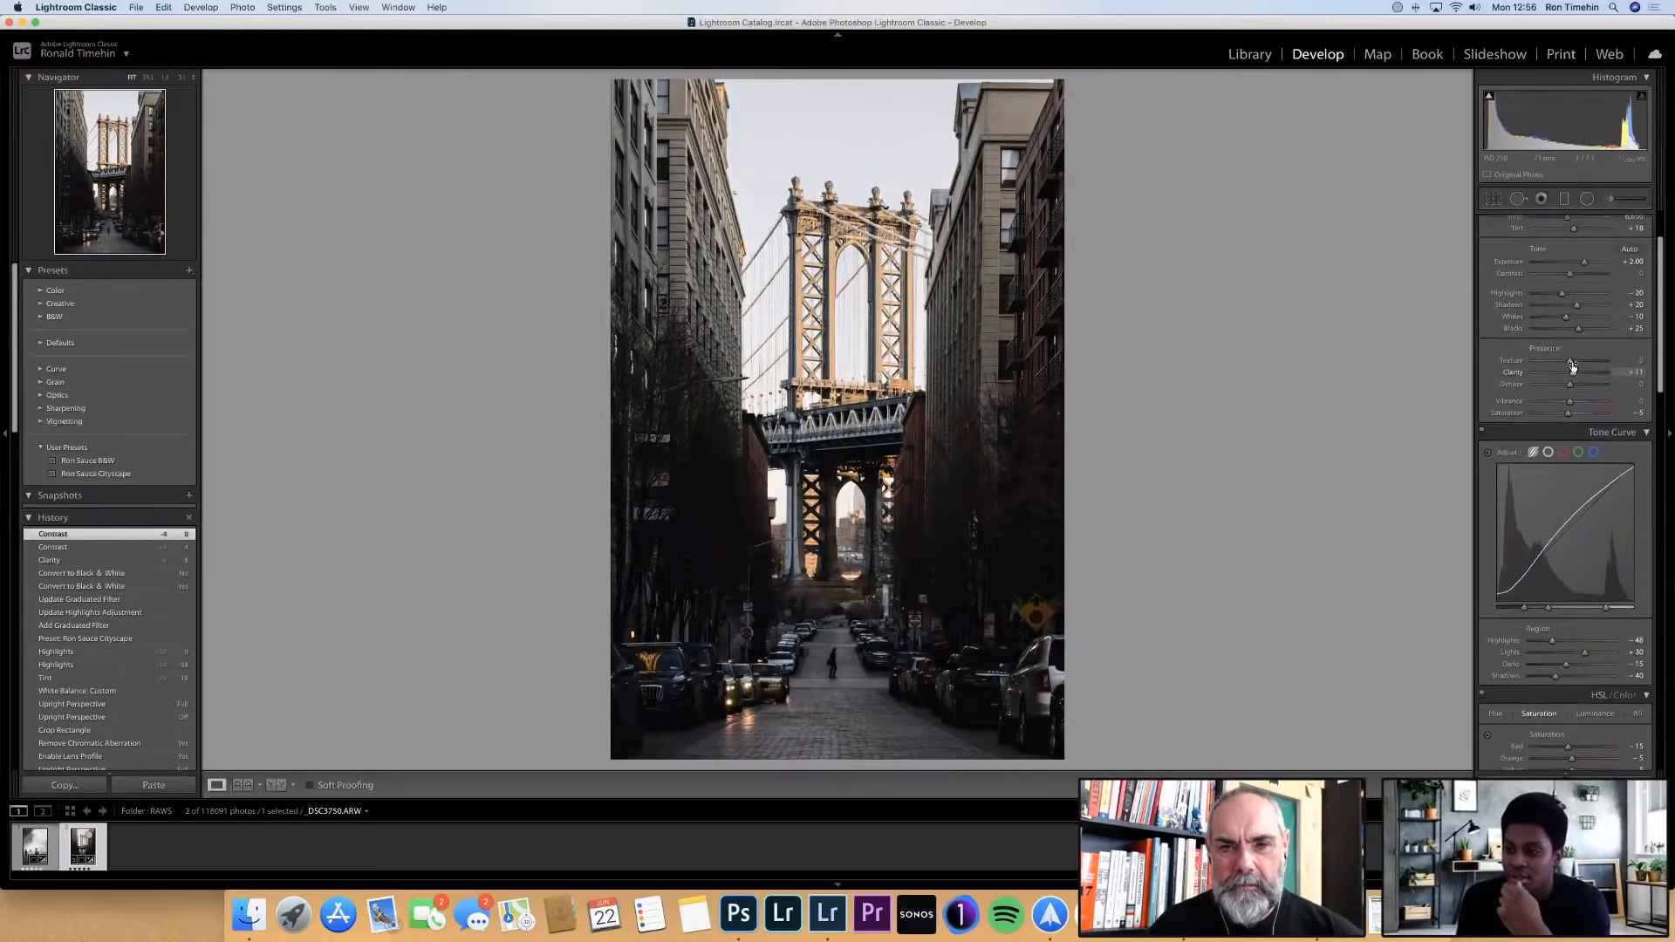
left_click_drag(1635, 376, 1633, 375)
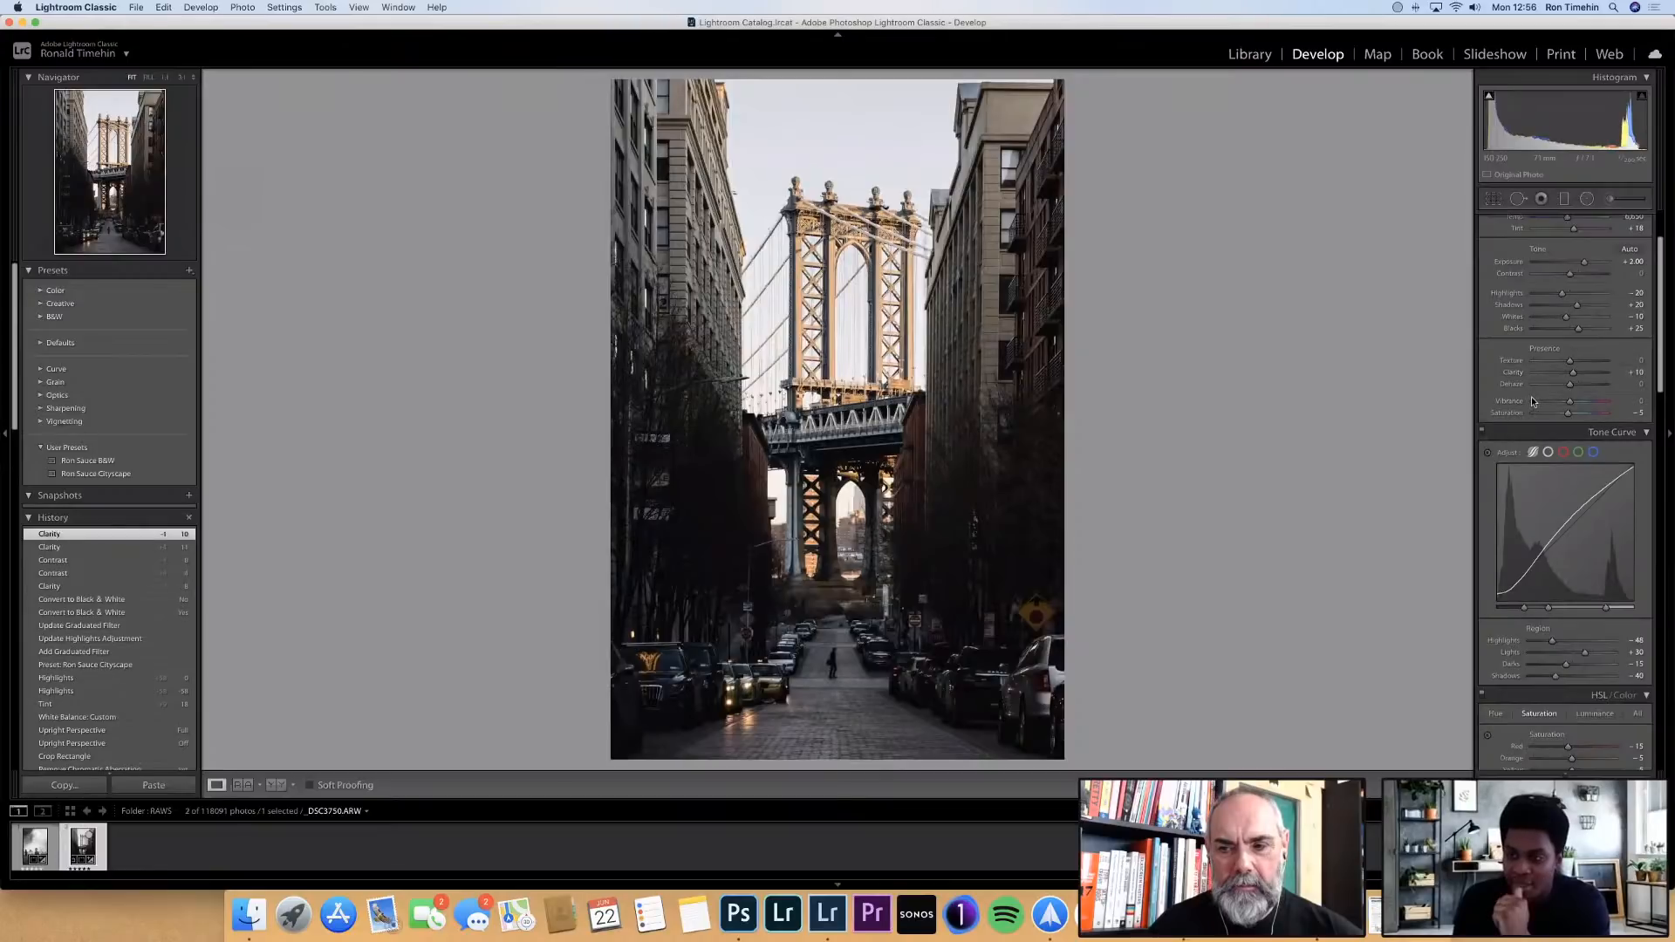
Examine the preset's tone curve, comparing the parametric, point and color channel curves
scroll(1534, 396, "down", 2)
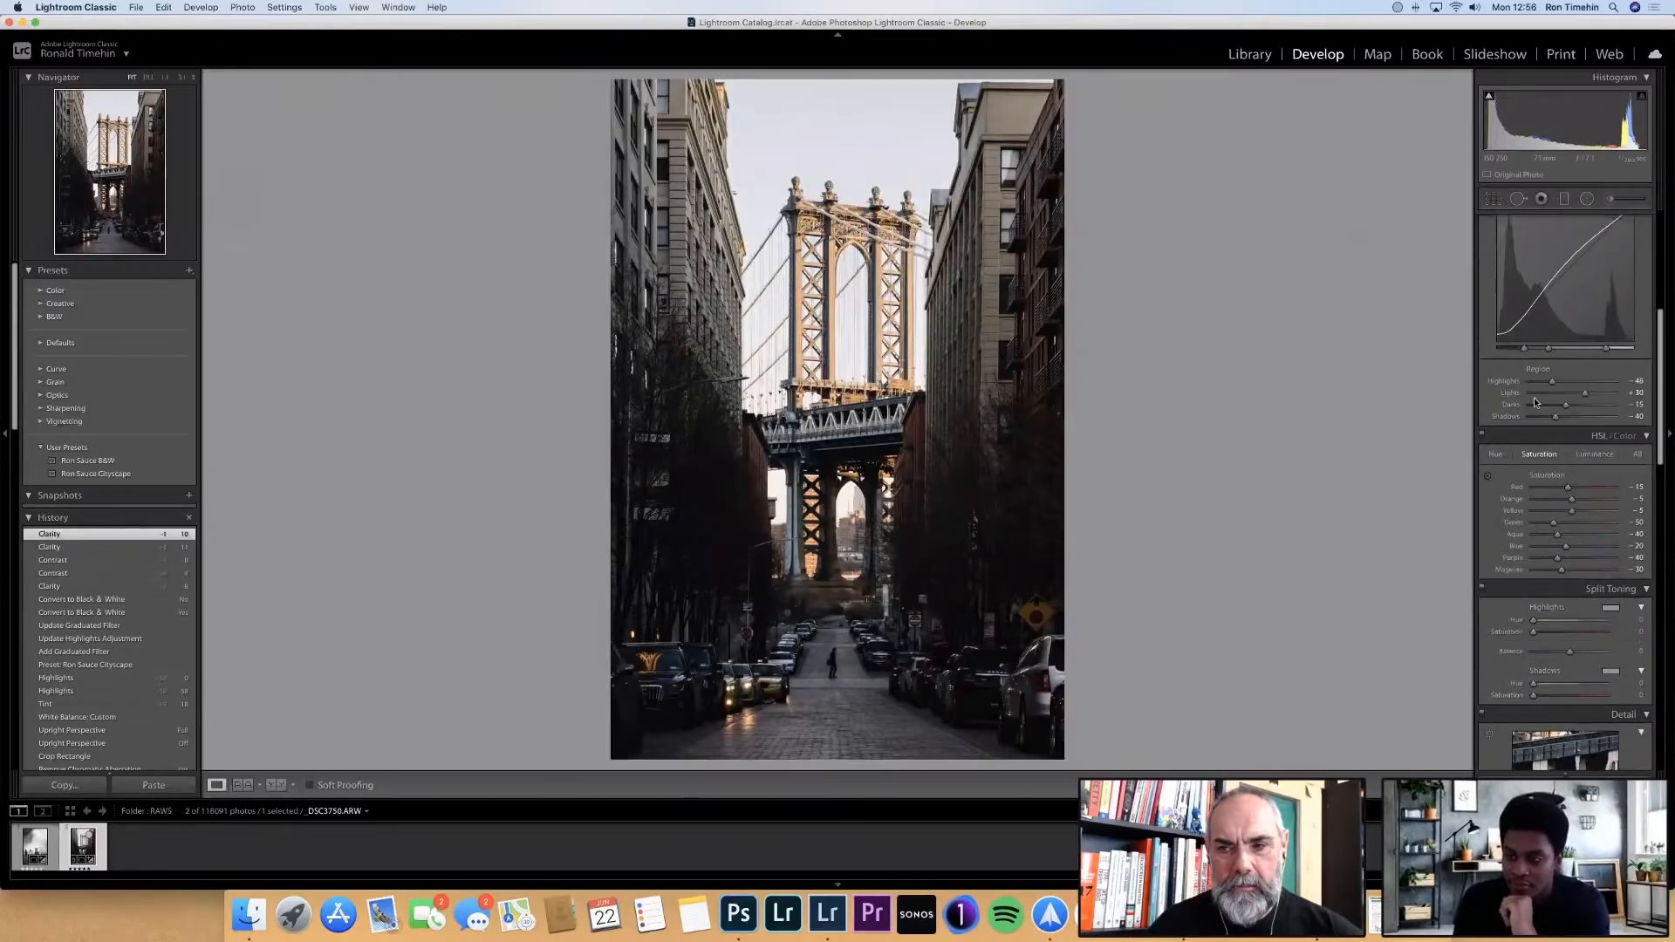
scroll(1534, 396, "down", 3)
scroll(1544, 302, "up", 1)
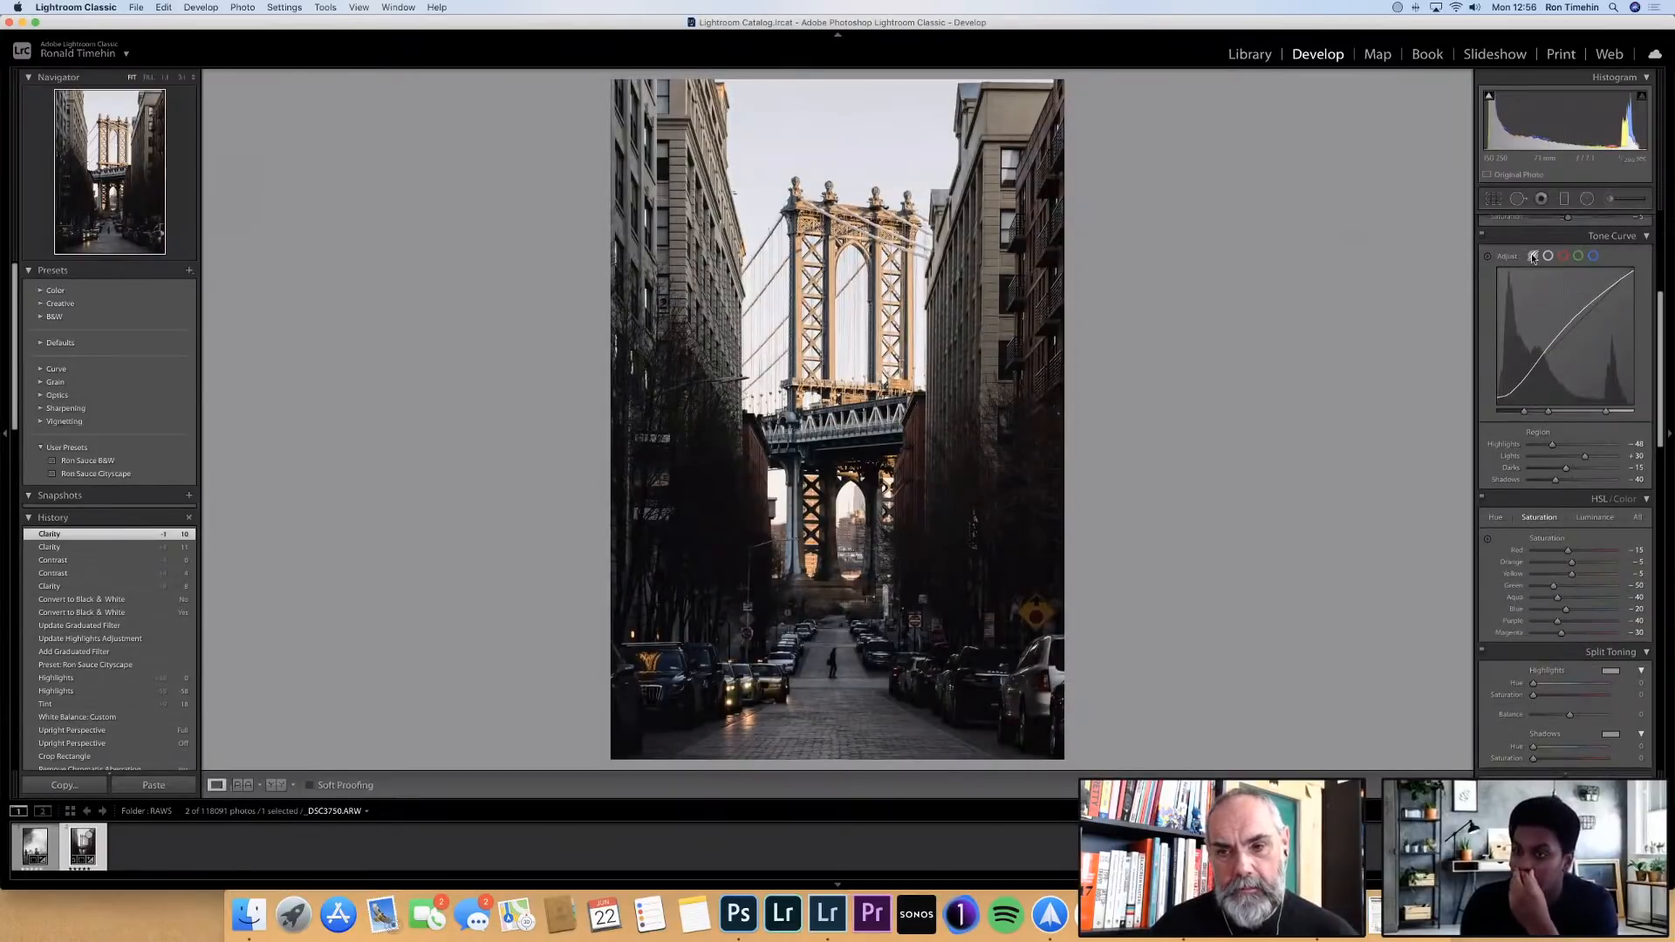
left_click(1568, 257)
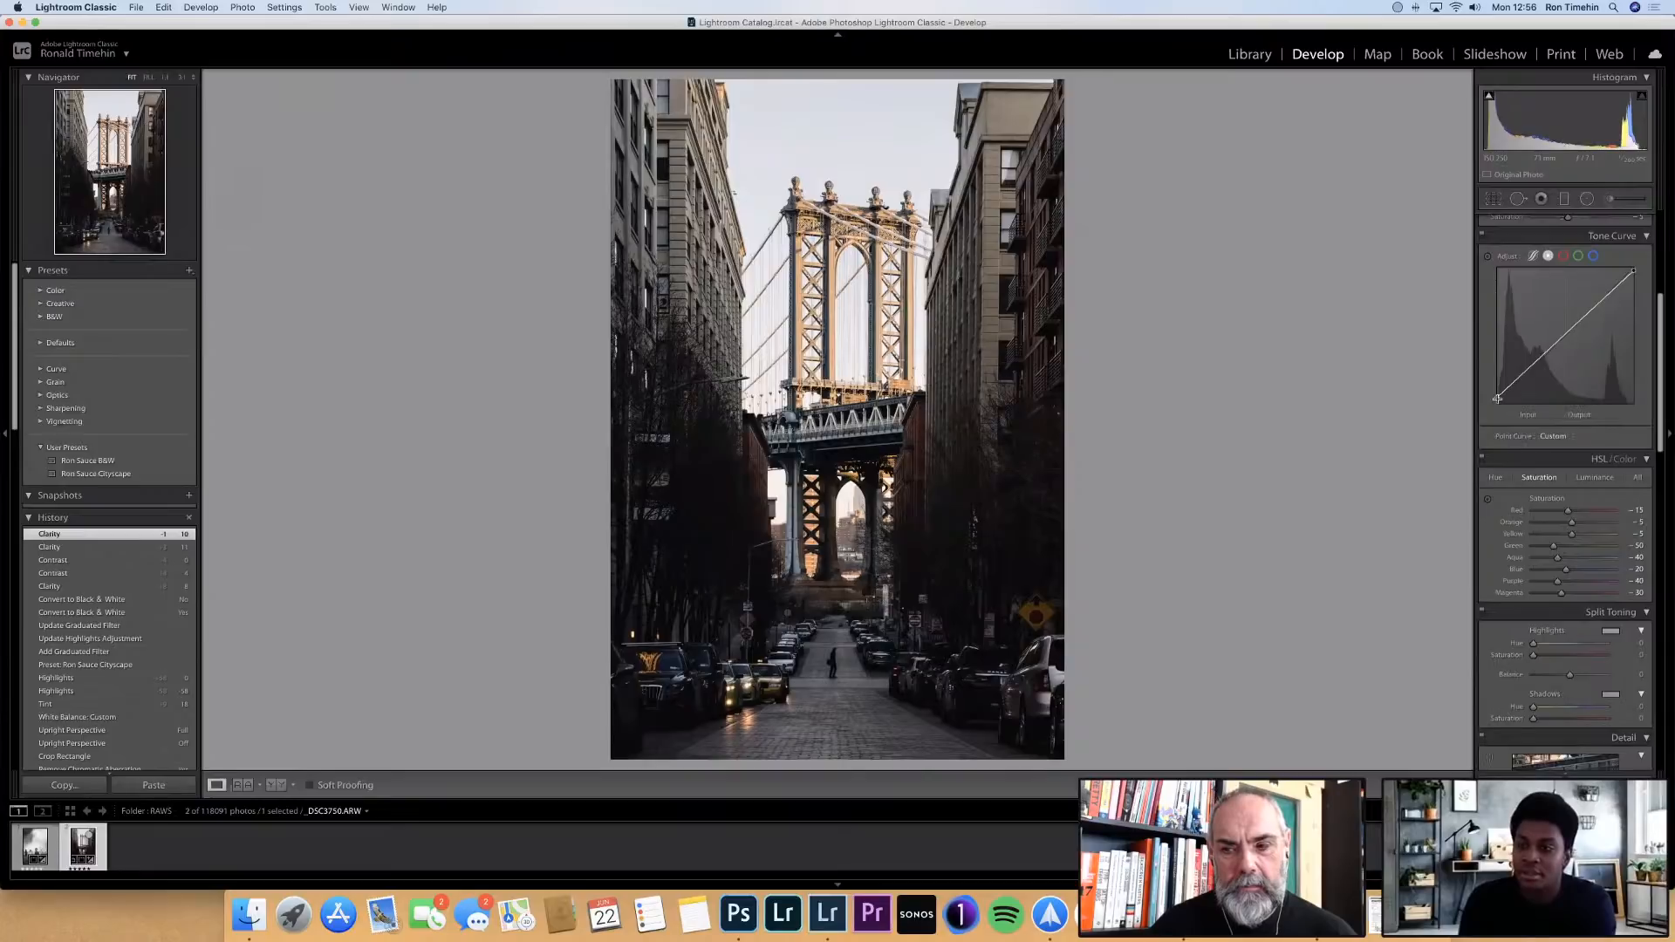
left_click(1564, 256)
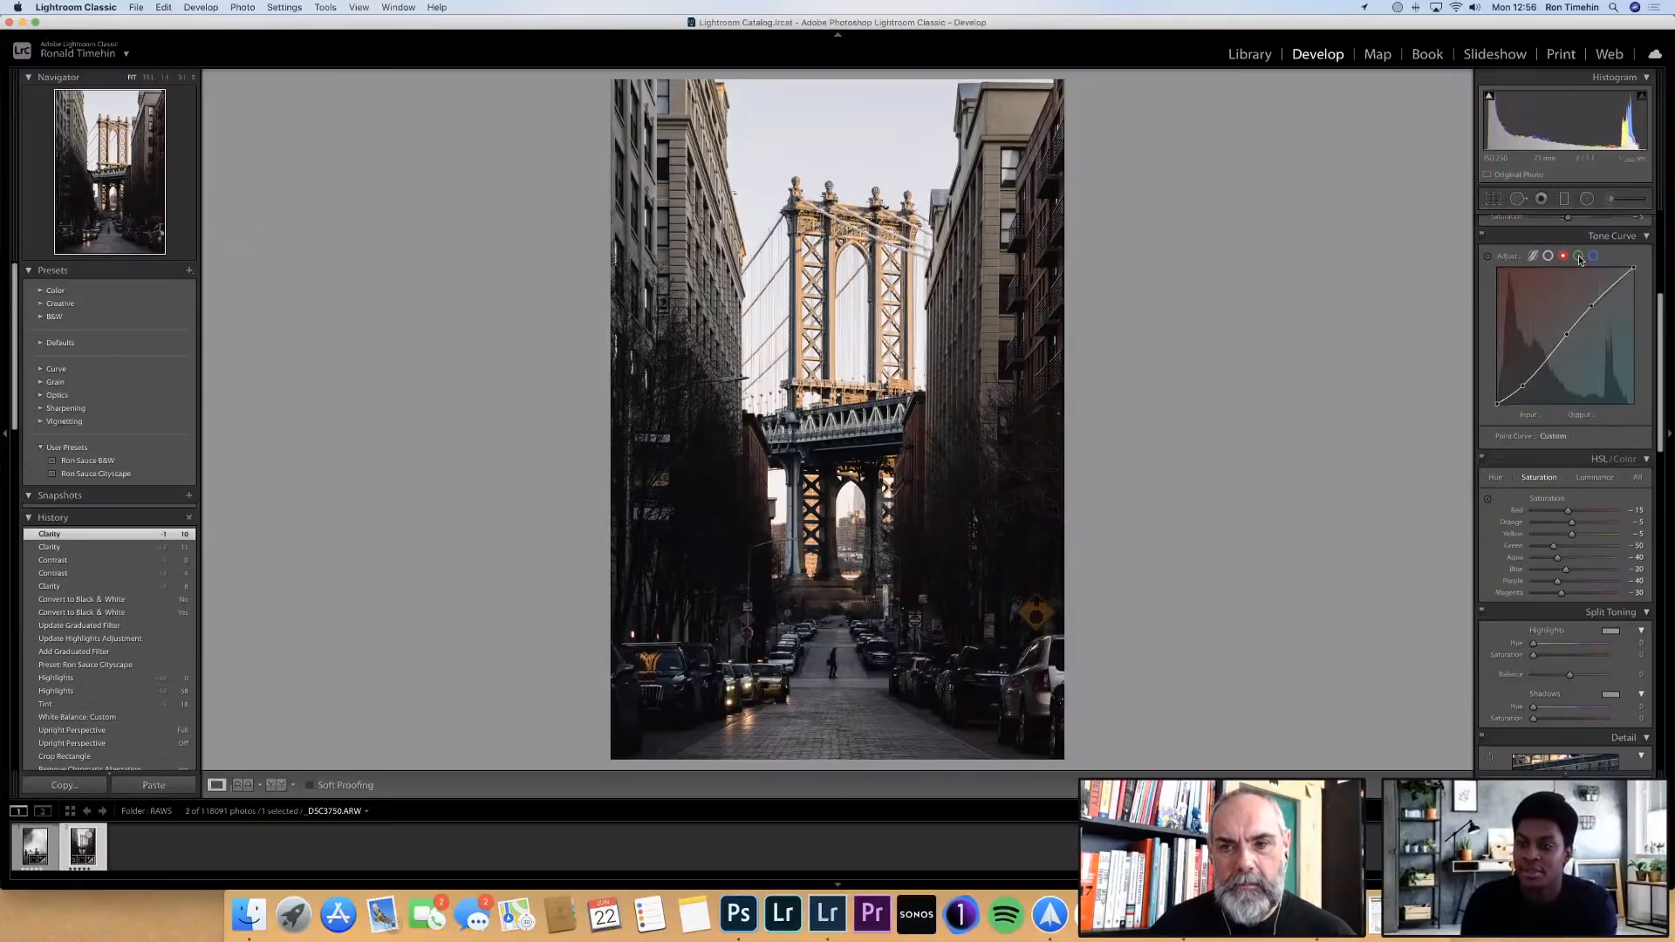
left_click(1580, 257)
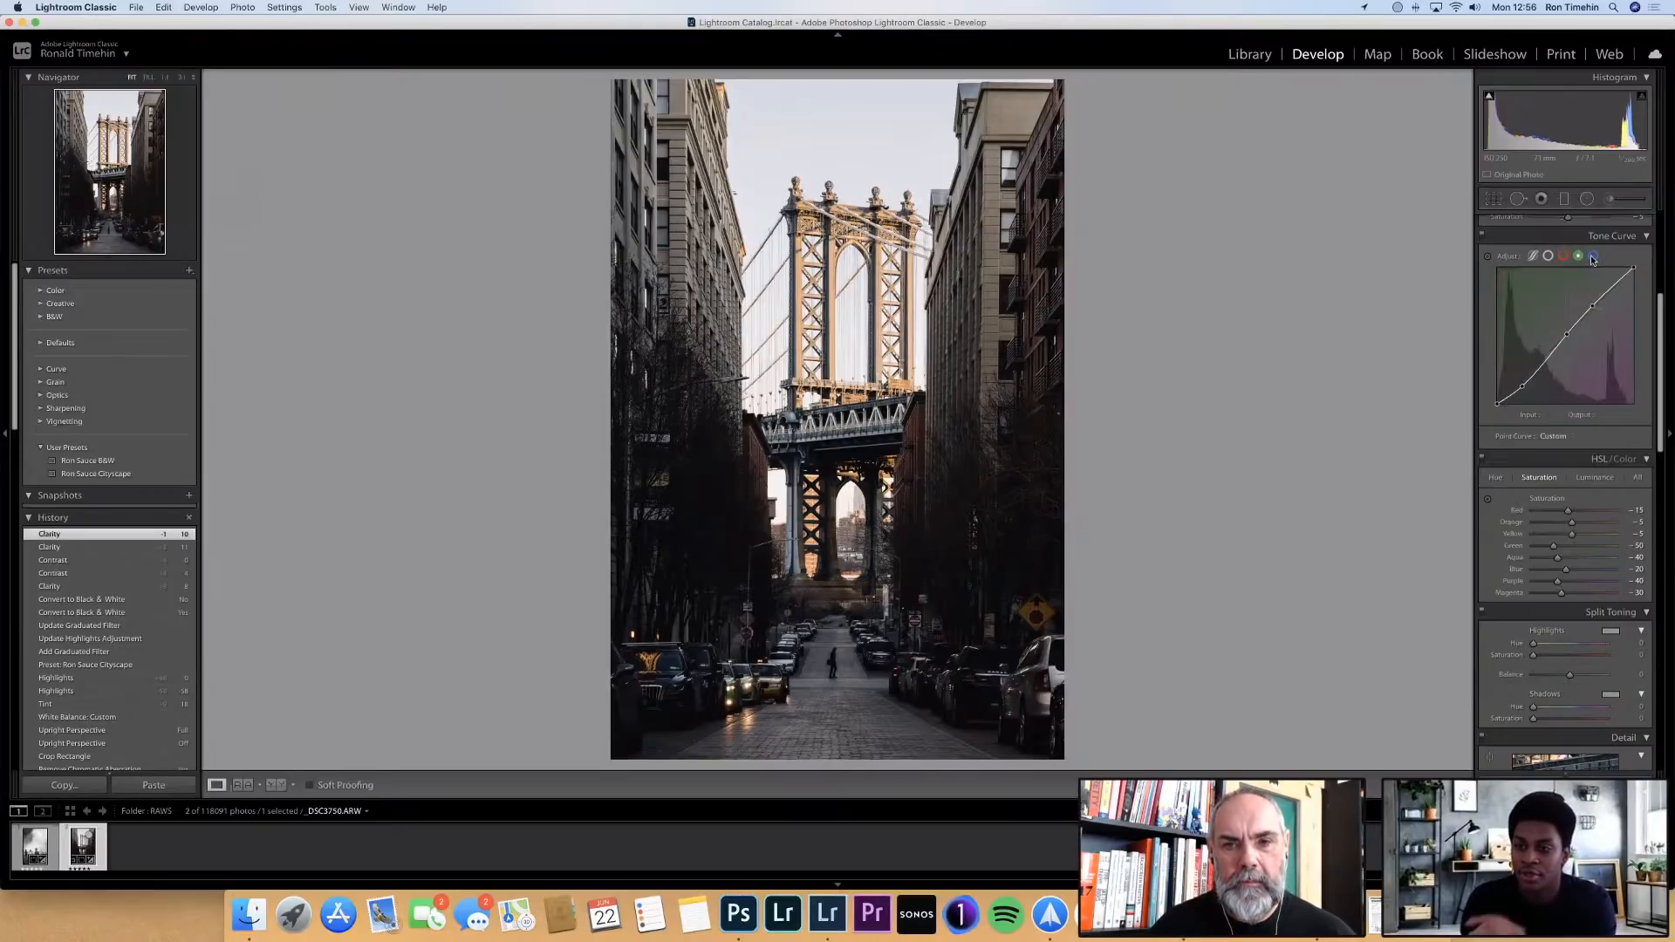
left_click(1532, 256)
Review the preset's HSL hue values and return to the saturation values
scroll(1521, 510, "down", 2)
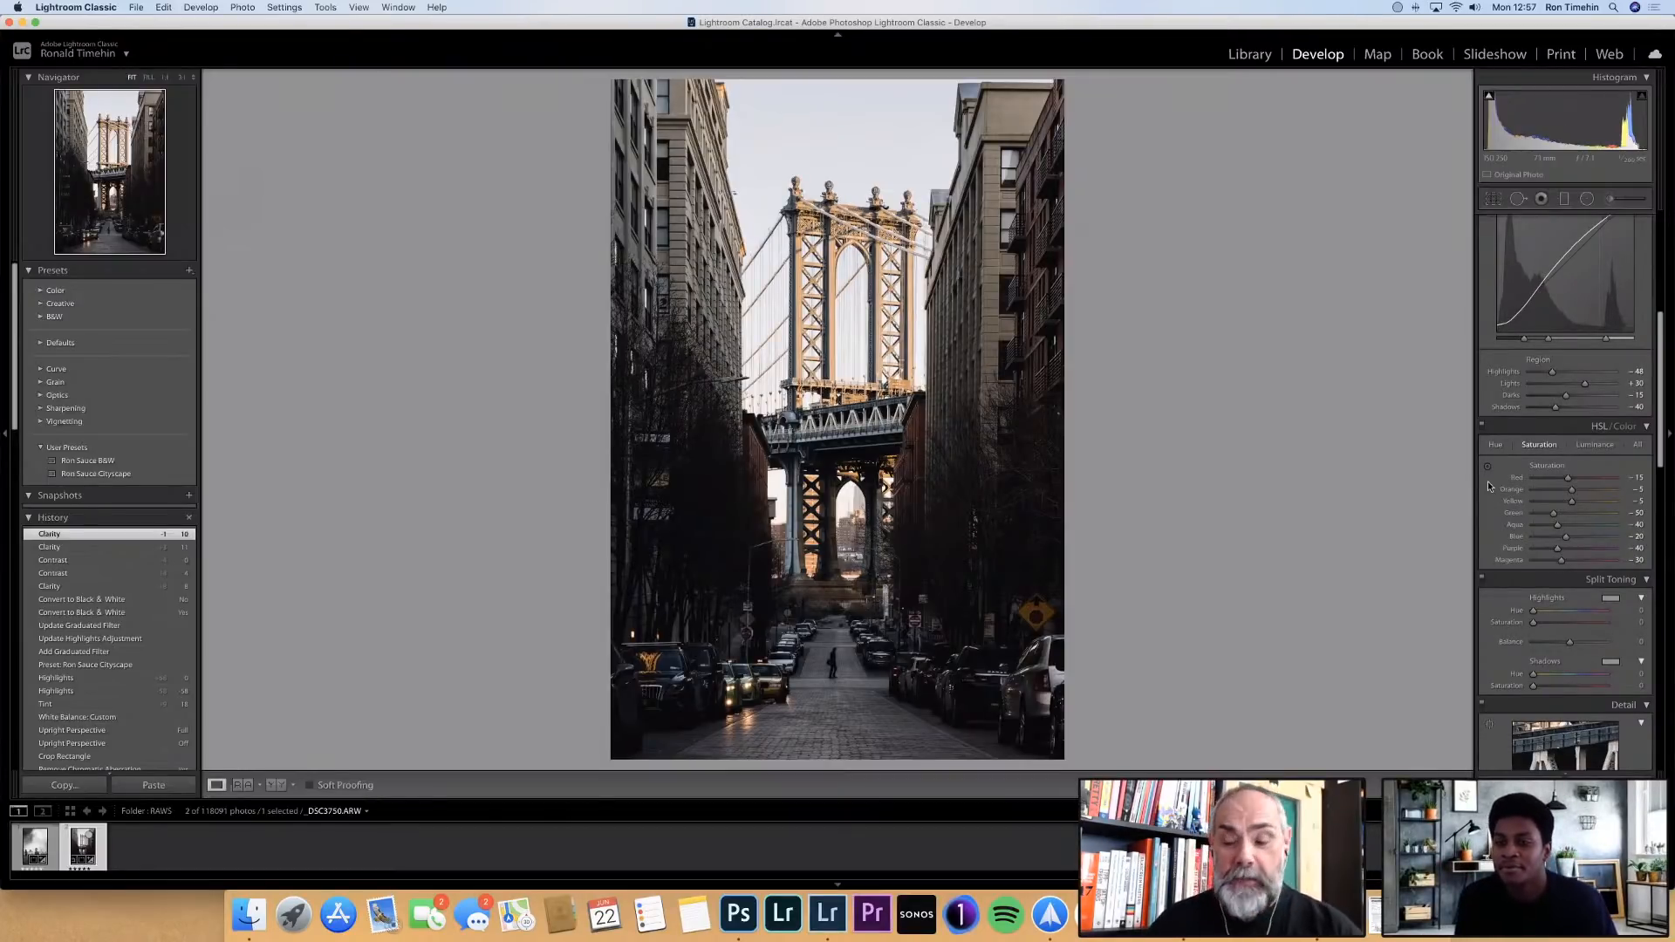
scroll(1489, 483, "down", 1)
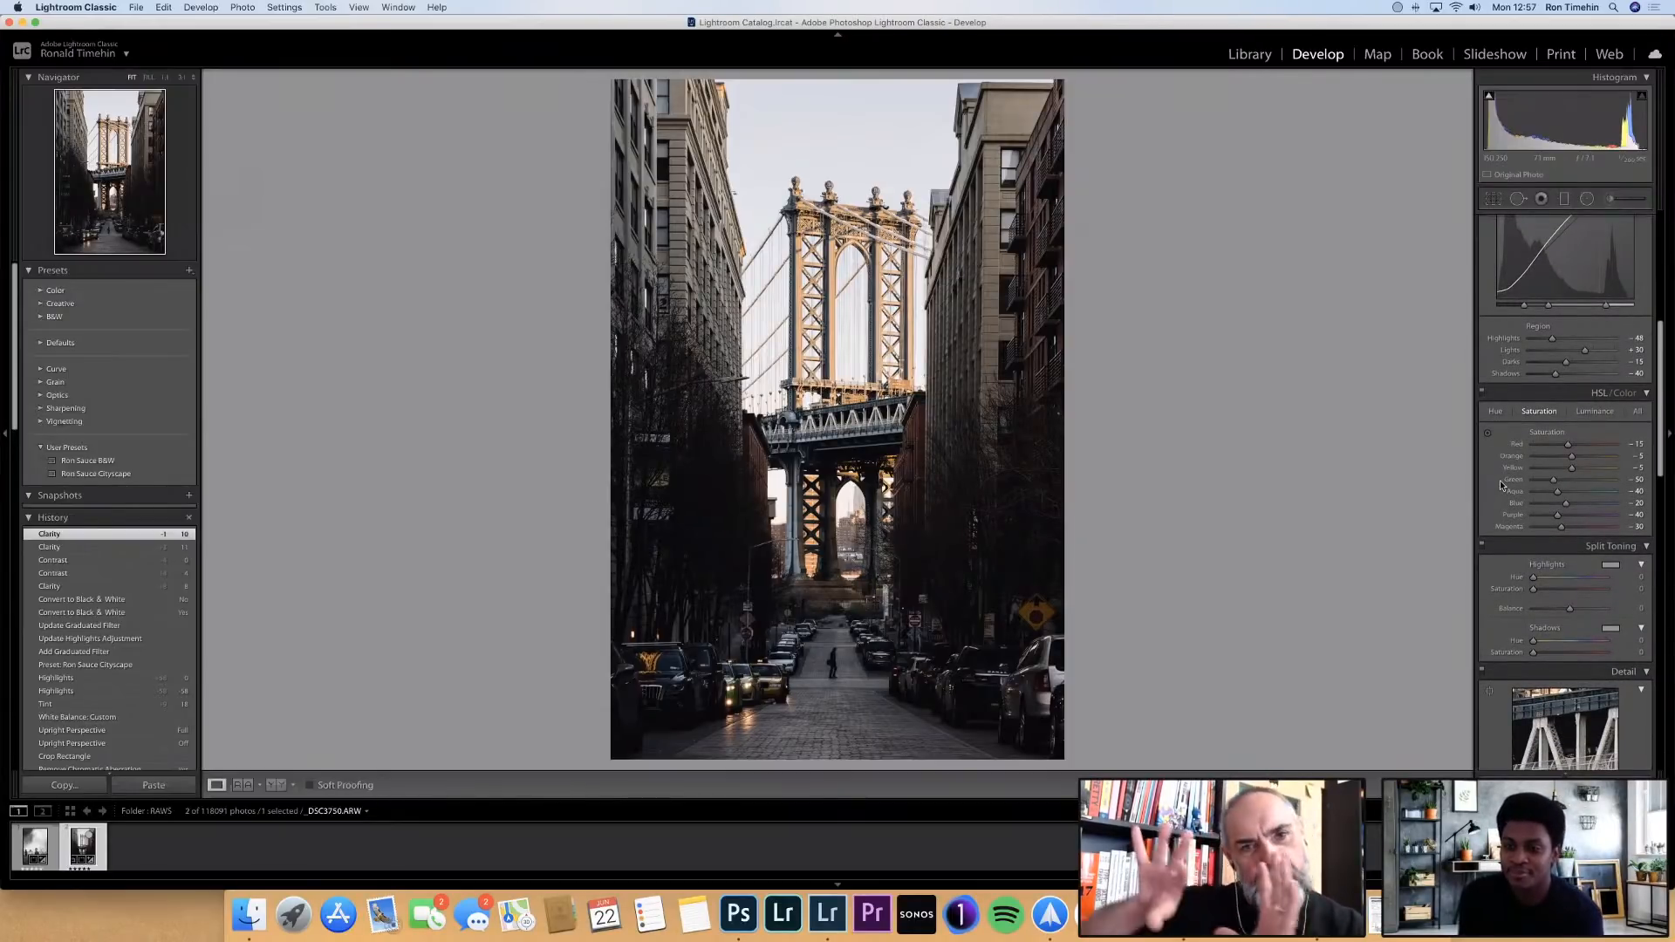
scroll(1500, 480, "down", 1)
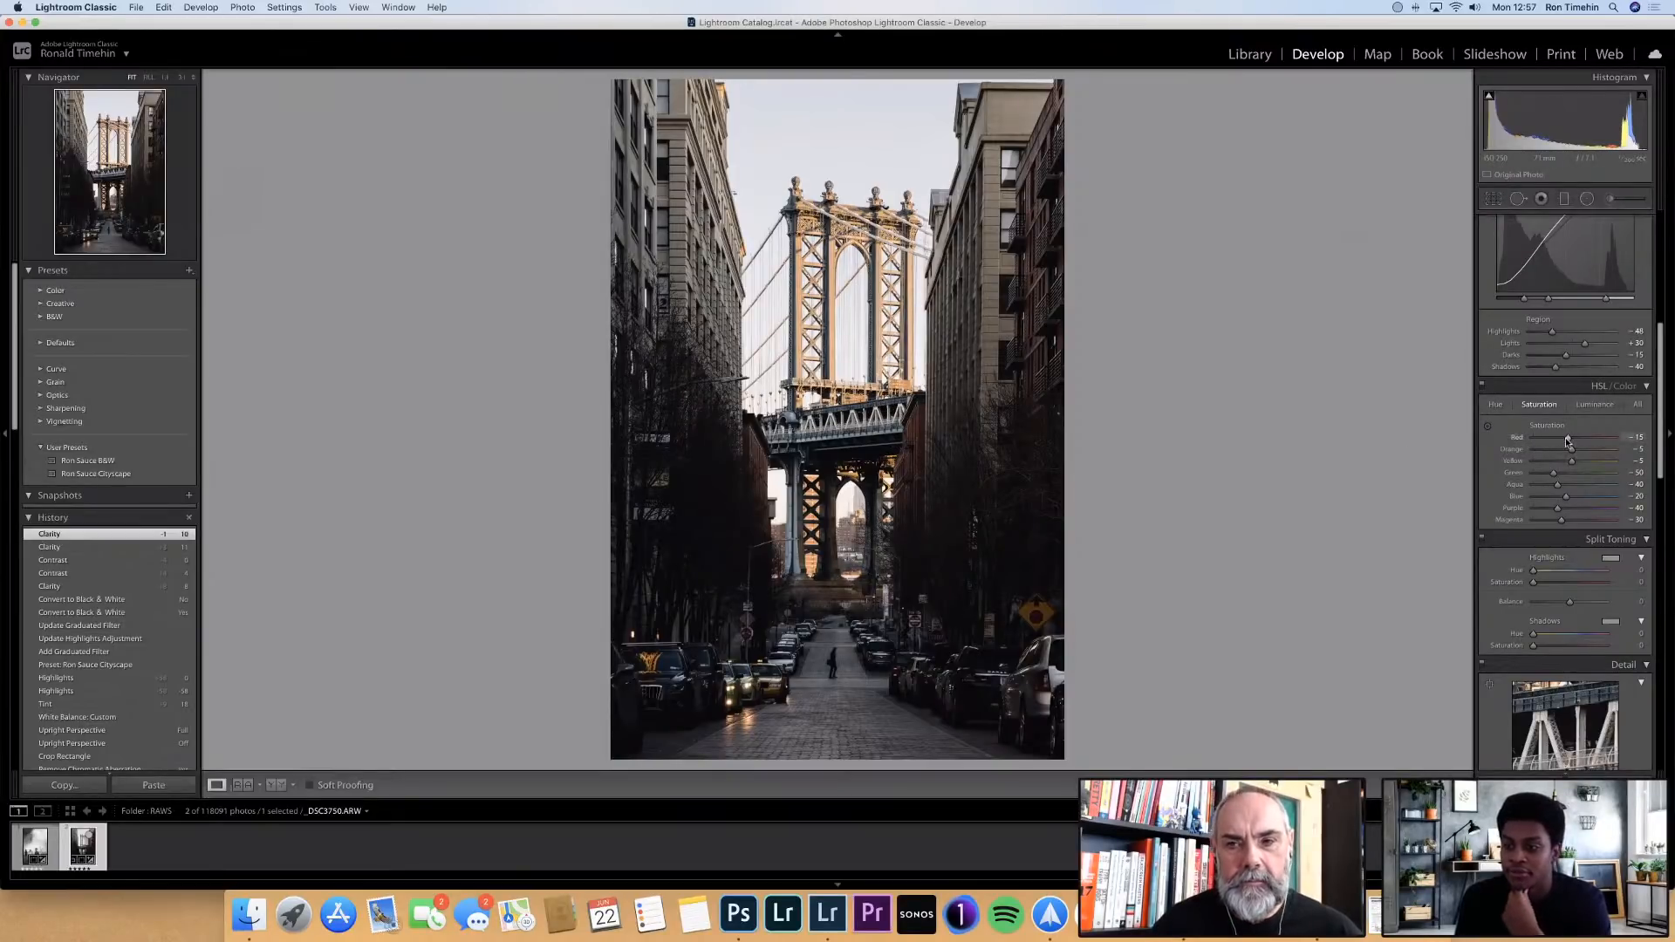
left_click(1497, 404)
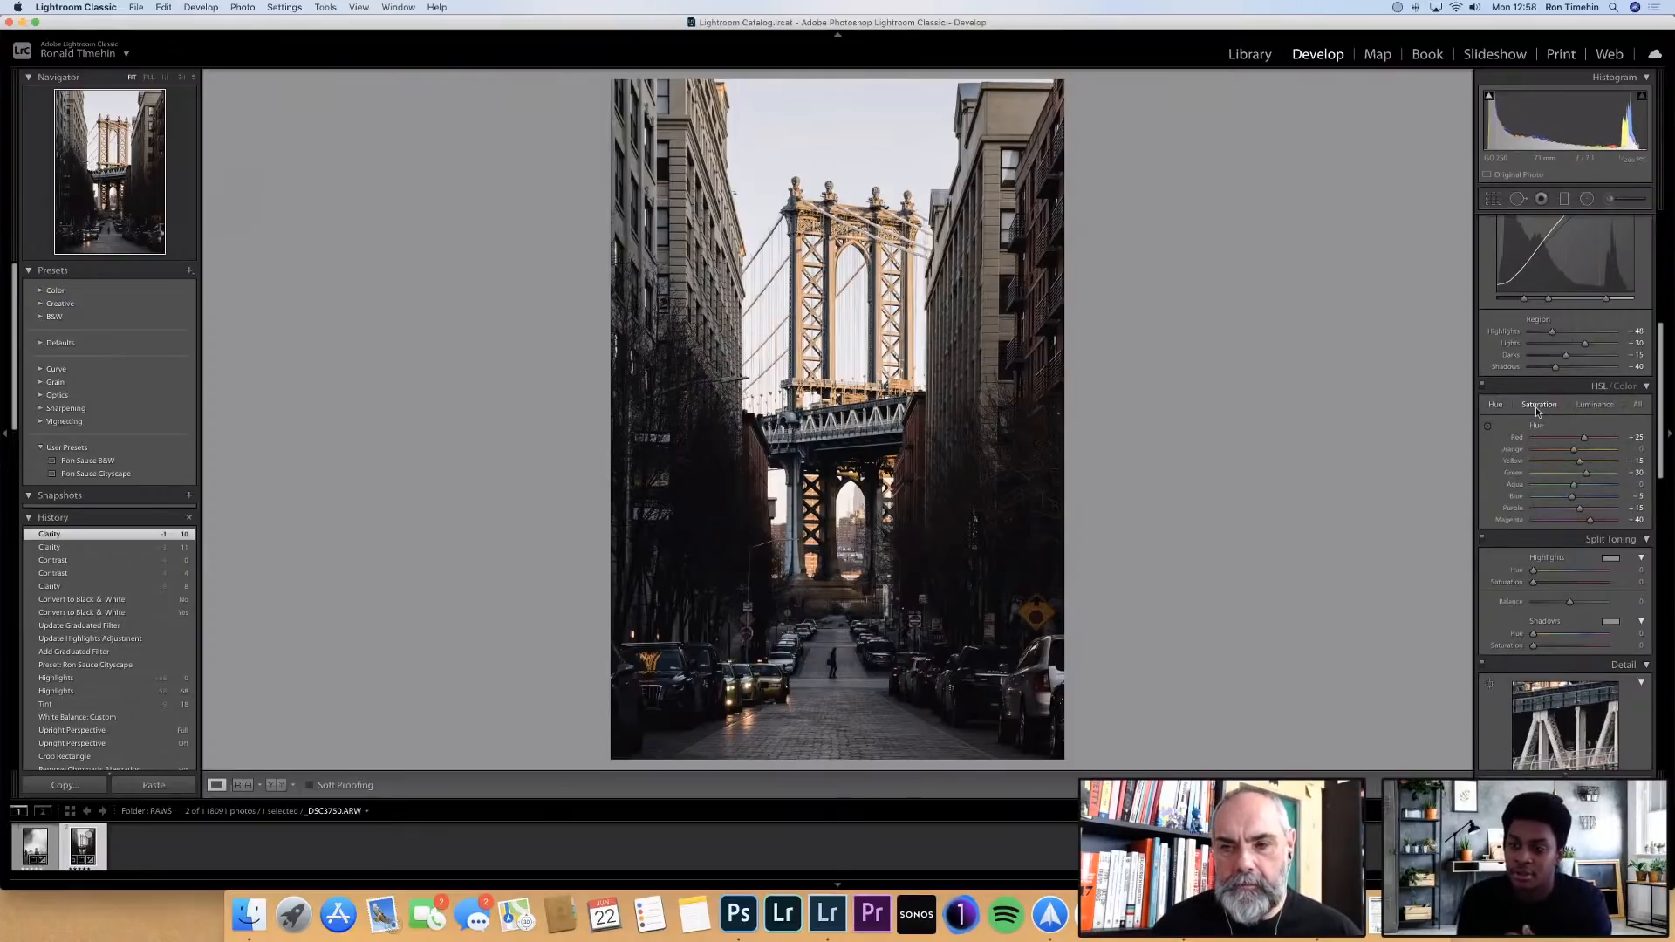
left_click(1538, 408)
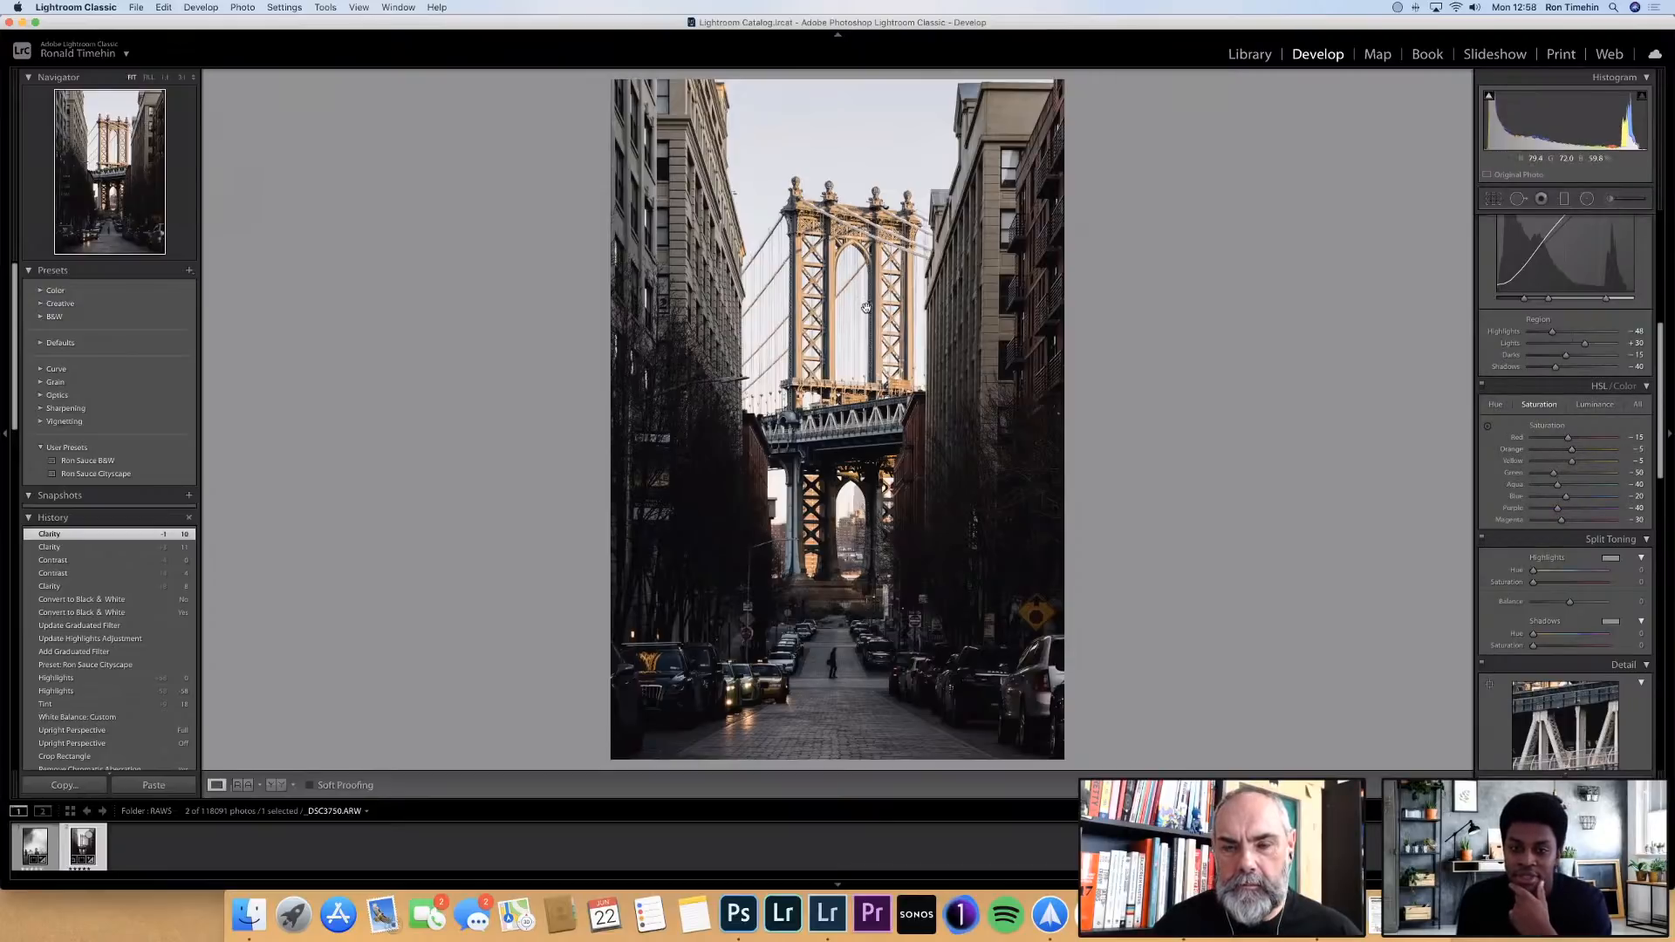
Inspect the sunlit bridge tower up close, try raising the Orange saturation to about +23 and undo it
left_click(866, 394)
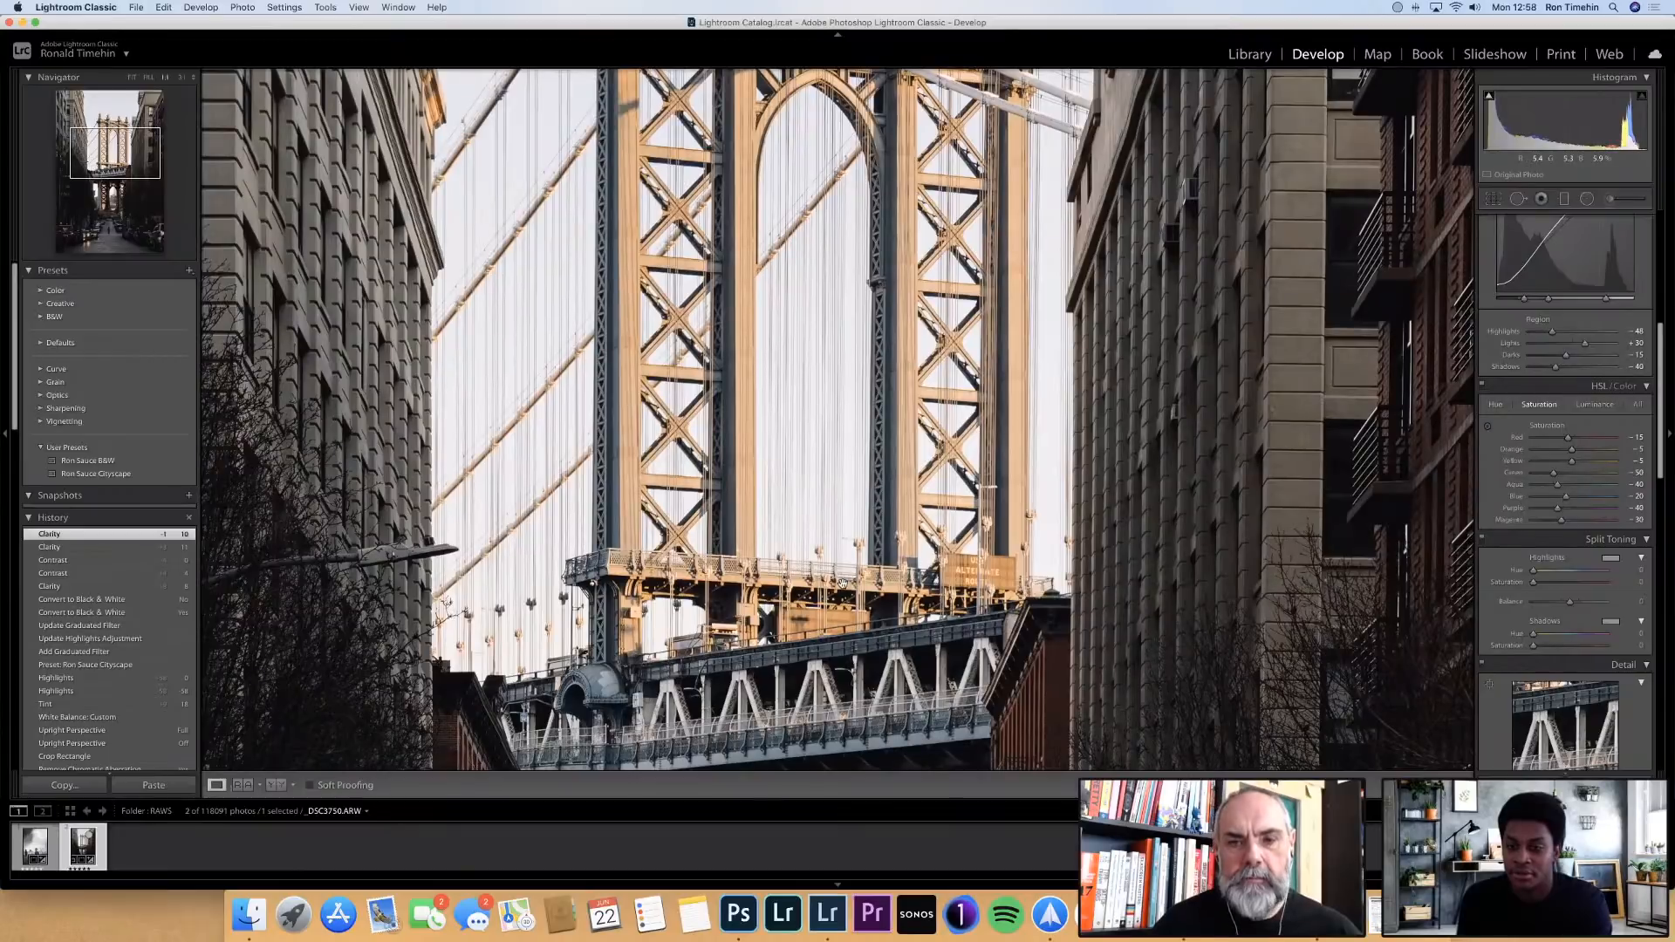
left_click(842, 584)
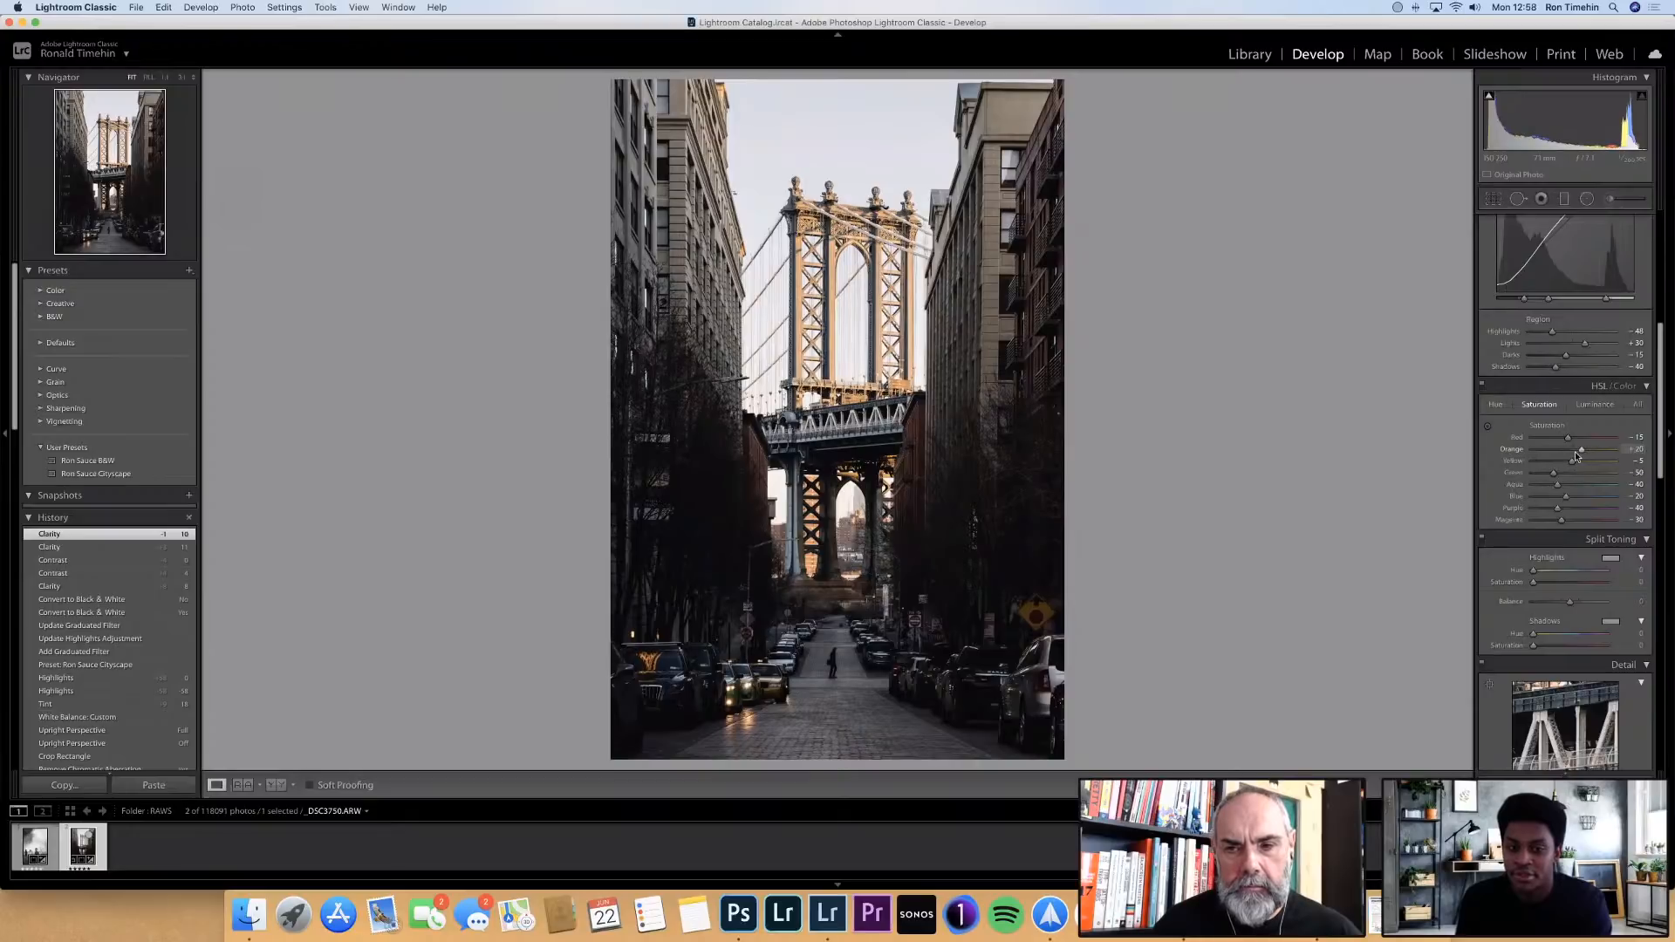
left_click(1579, 452)
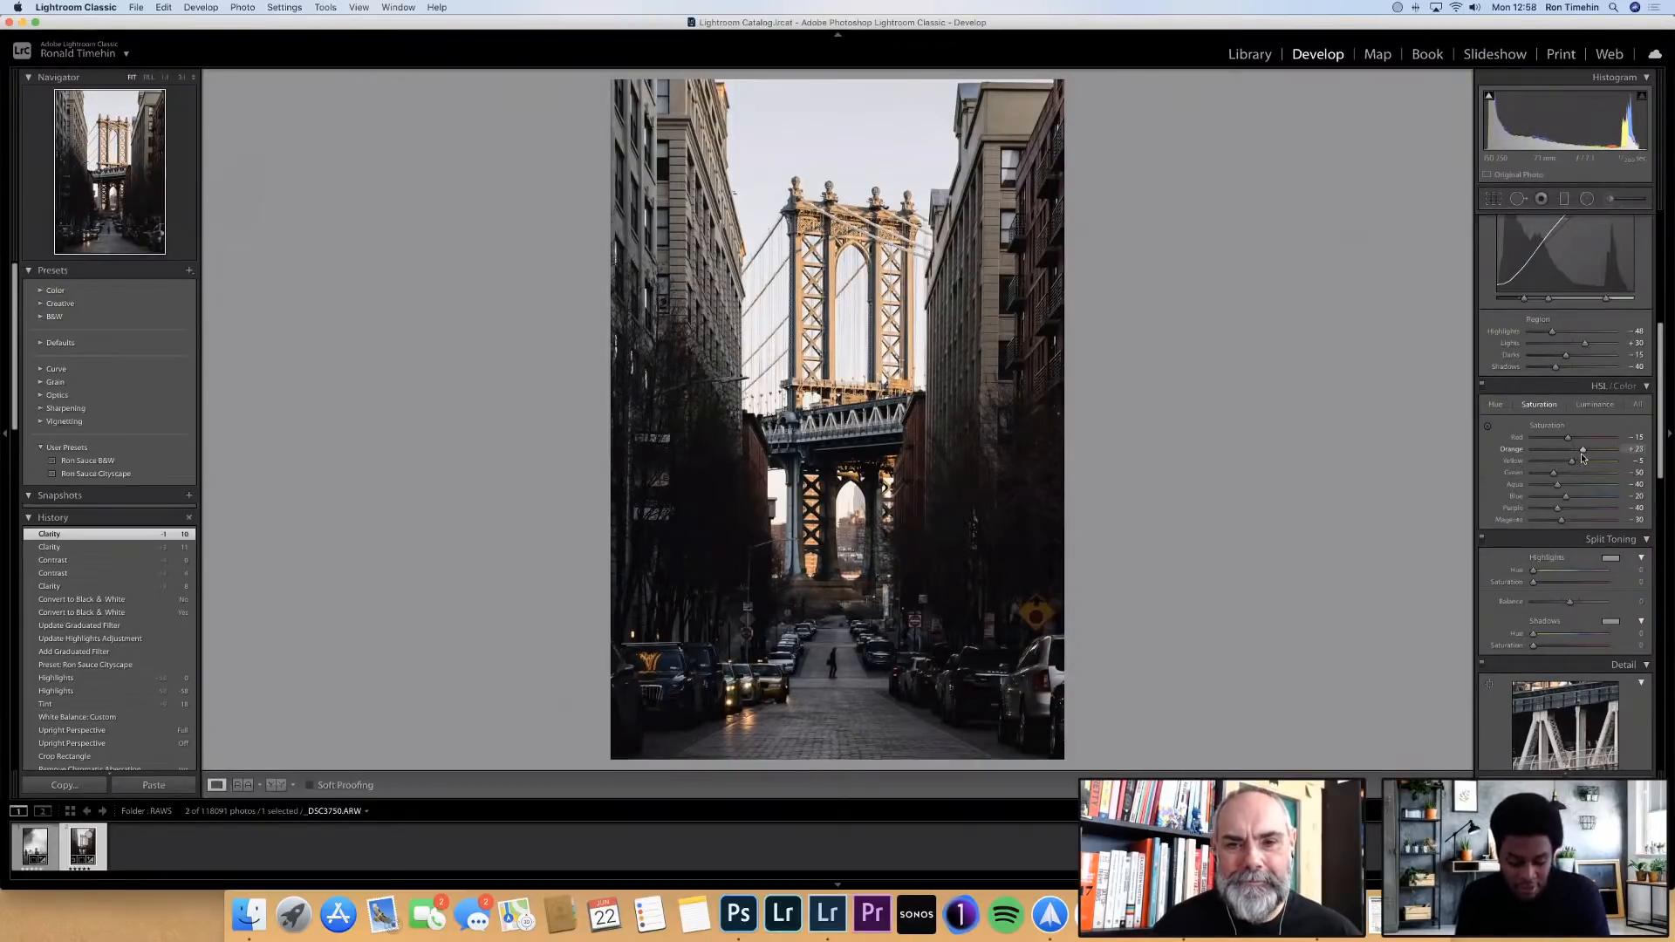
key("super+z")
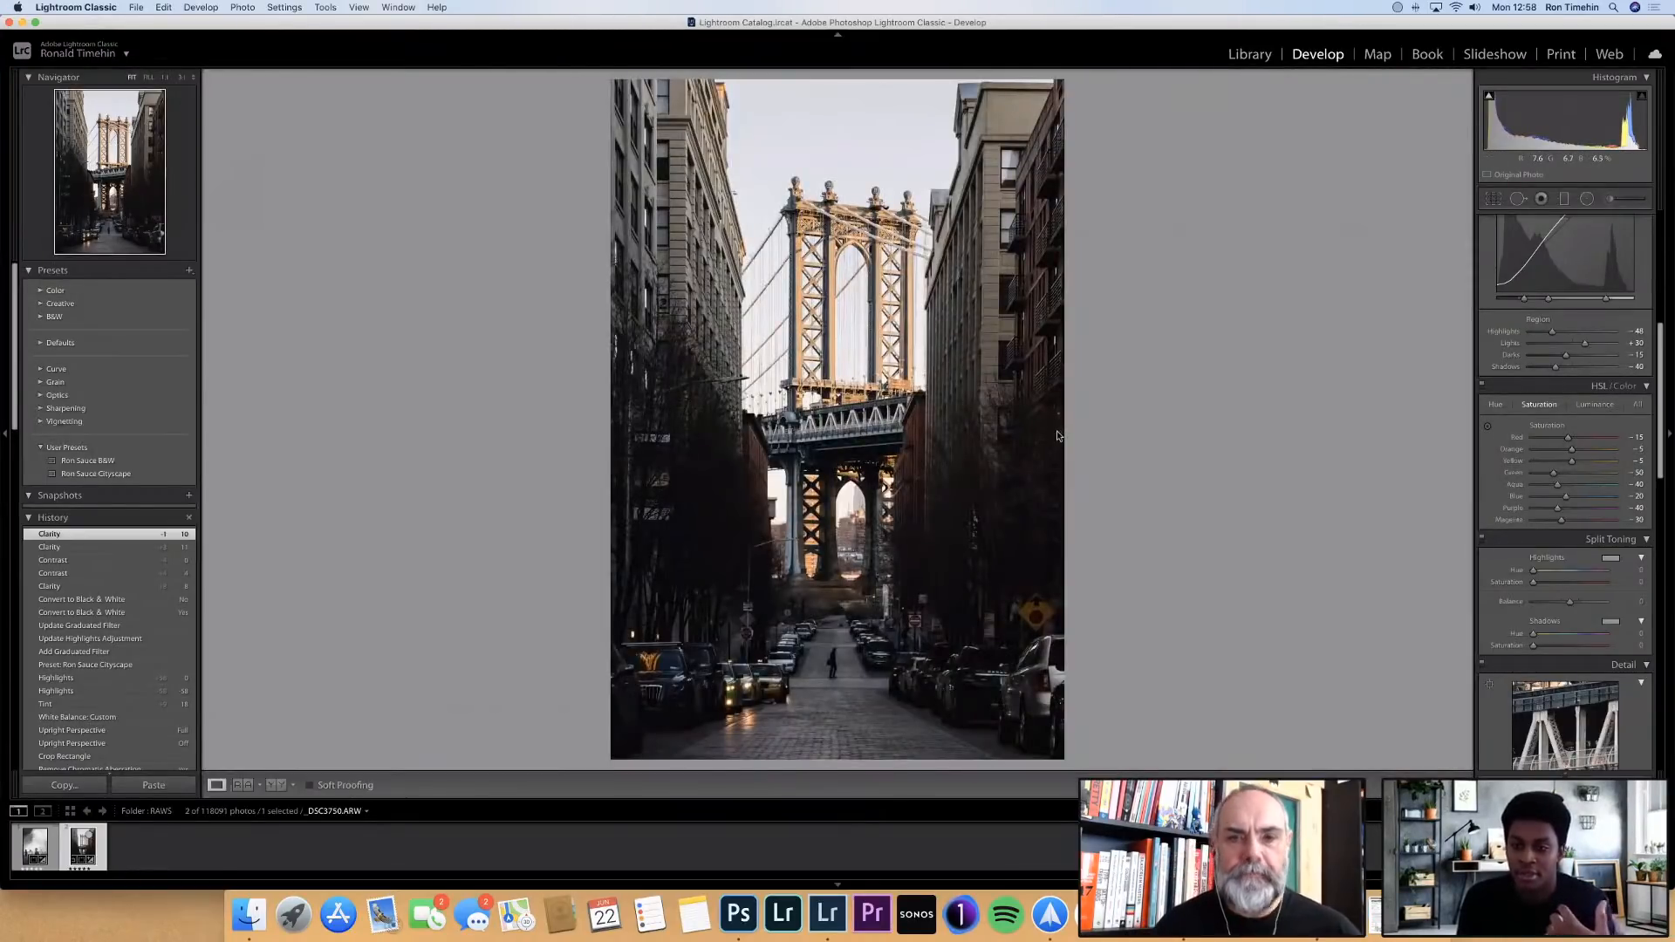
Use the targeted saturation adjustment on the bridge tower and the street by the taxis, bringing Orange to +2 and Red to -17
left_click(1488, 428)
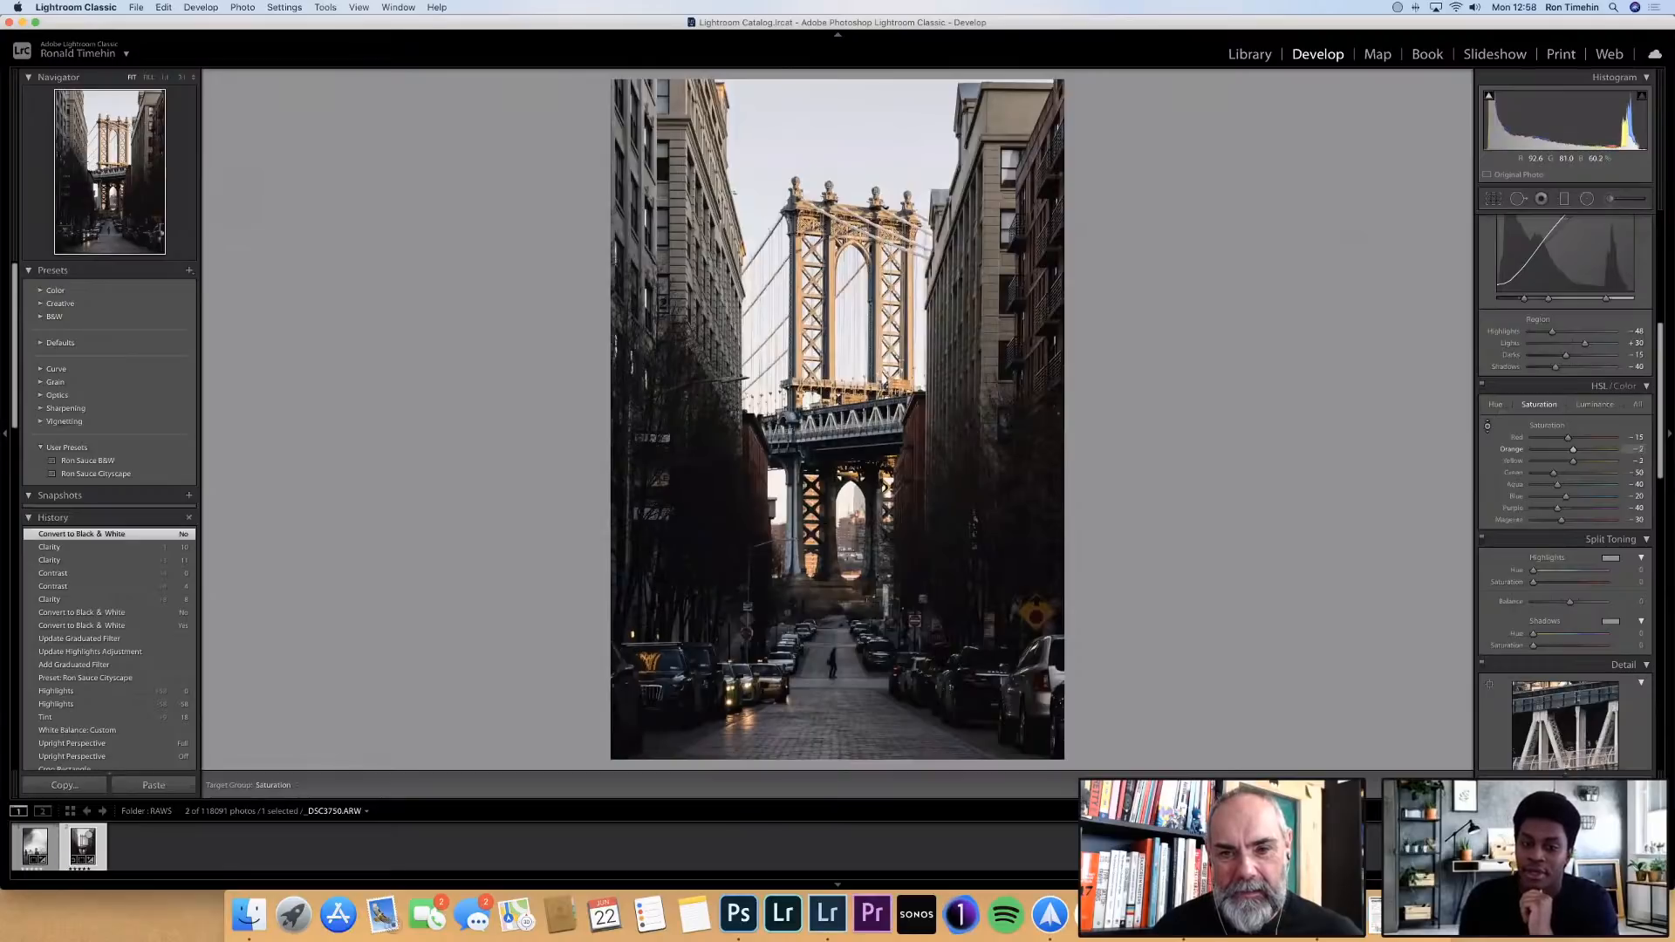
left_click_drag(830, 301, 829, 353)
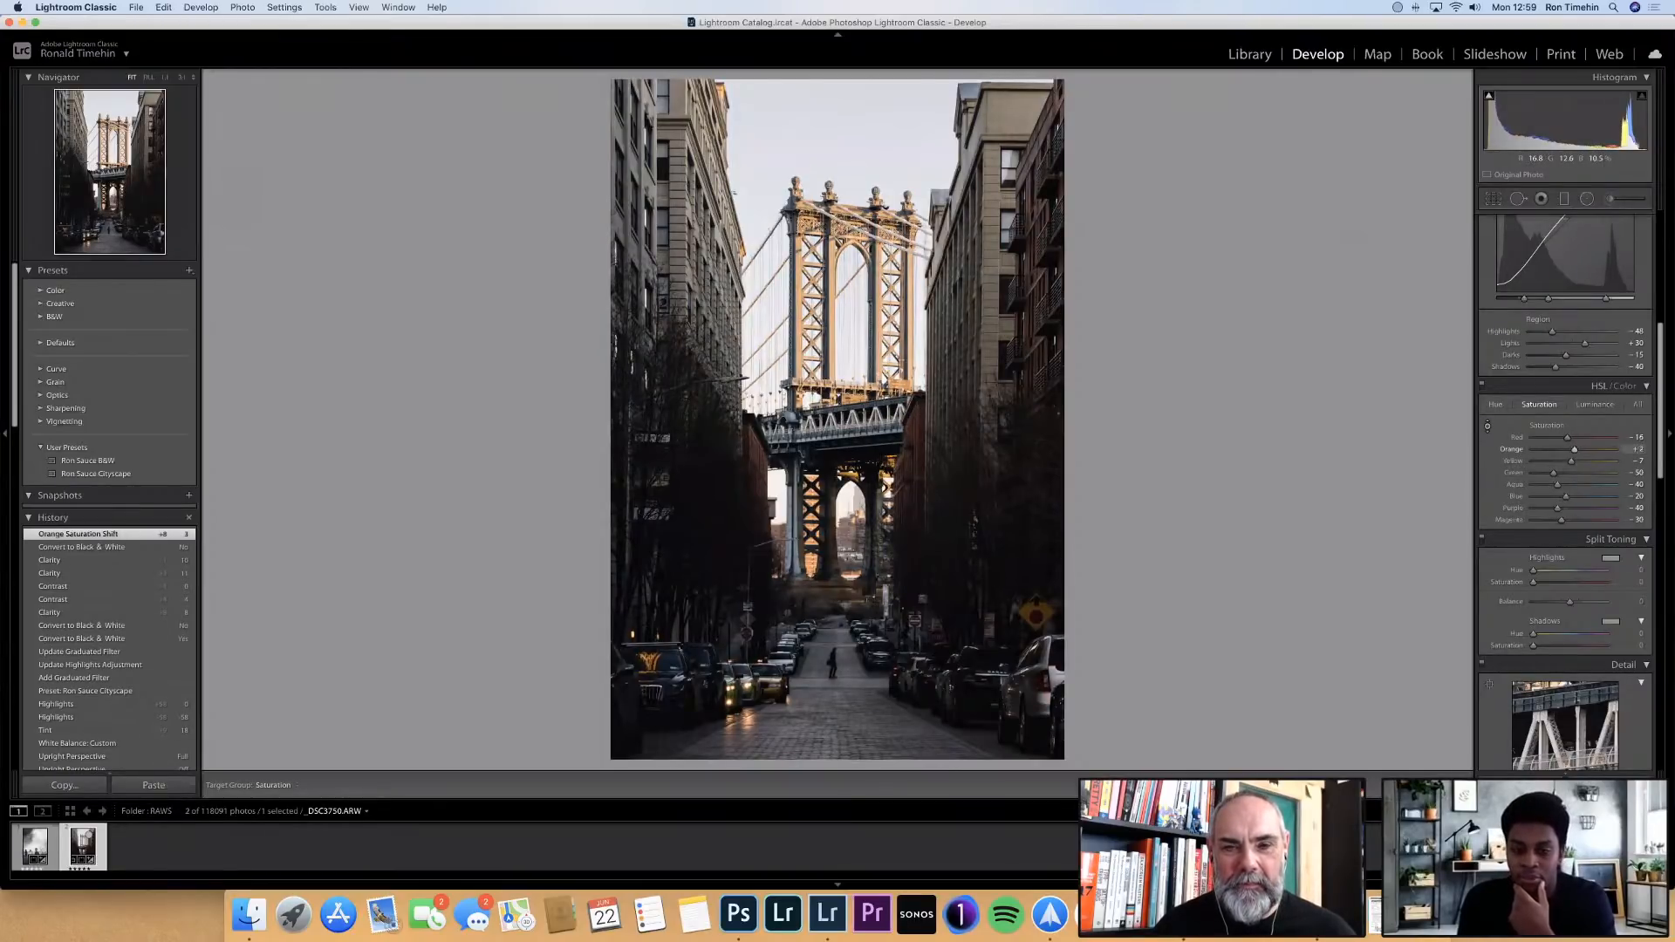
left_click_drag(766, 703, 765, 705)
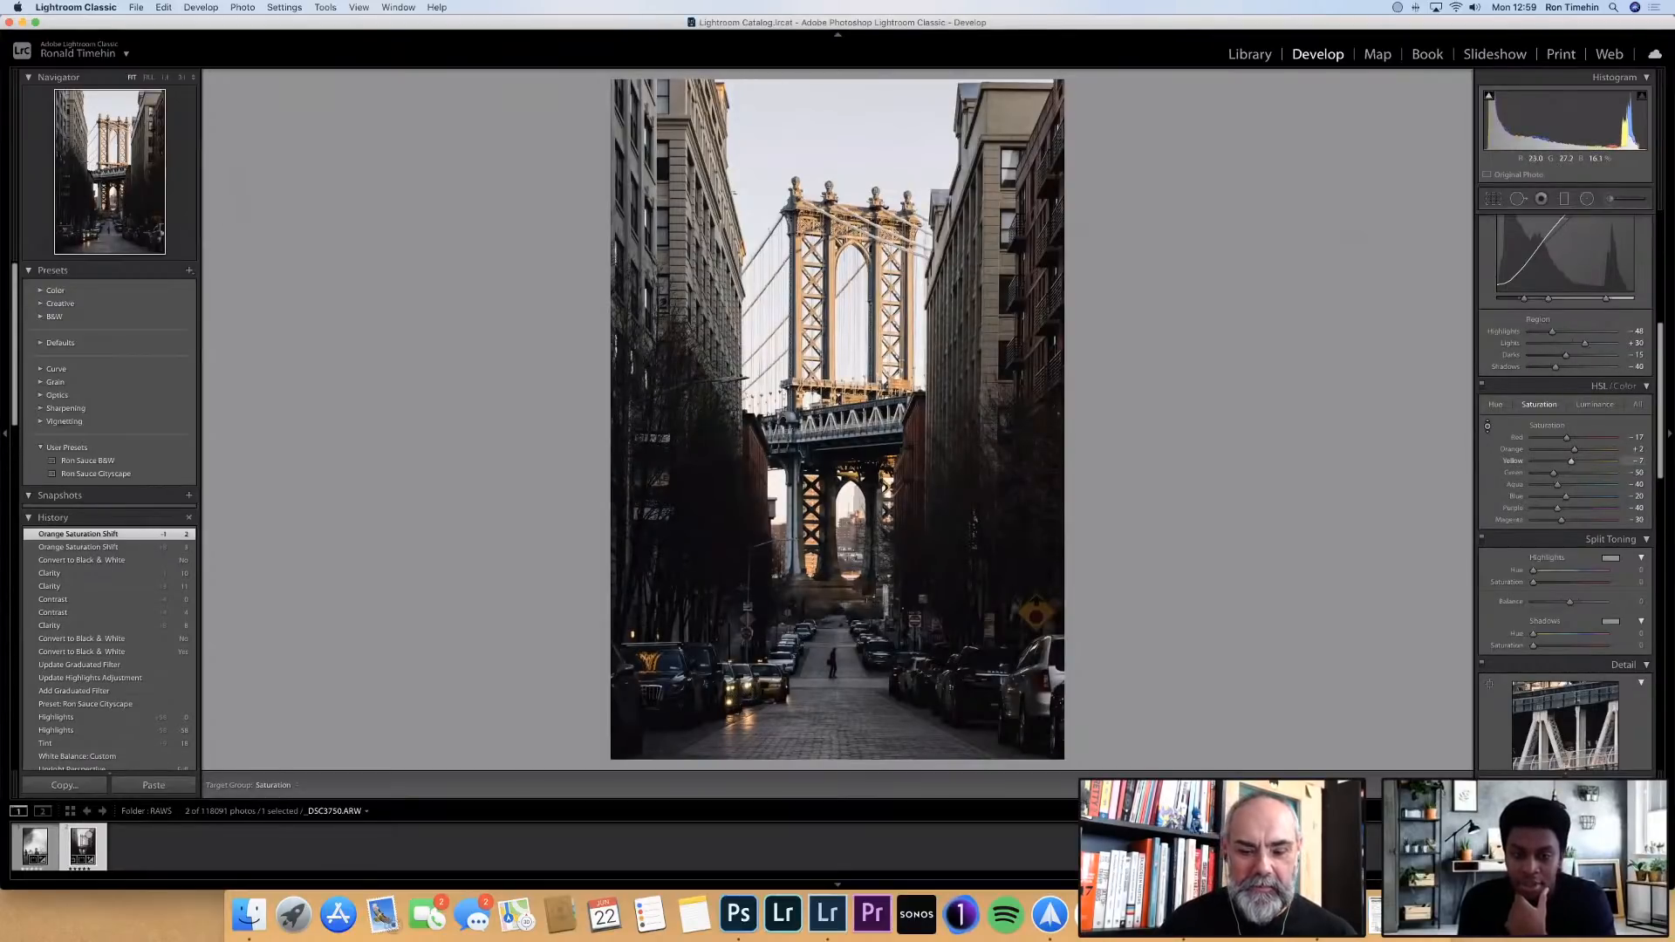
Desaturate the street to Yellow -27 and Green -79, and the bridge's lower pier to Aqua -59 and Blue -34, using targeted adjustment
left_click_drag(766, 712, 765, 722)
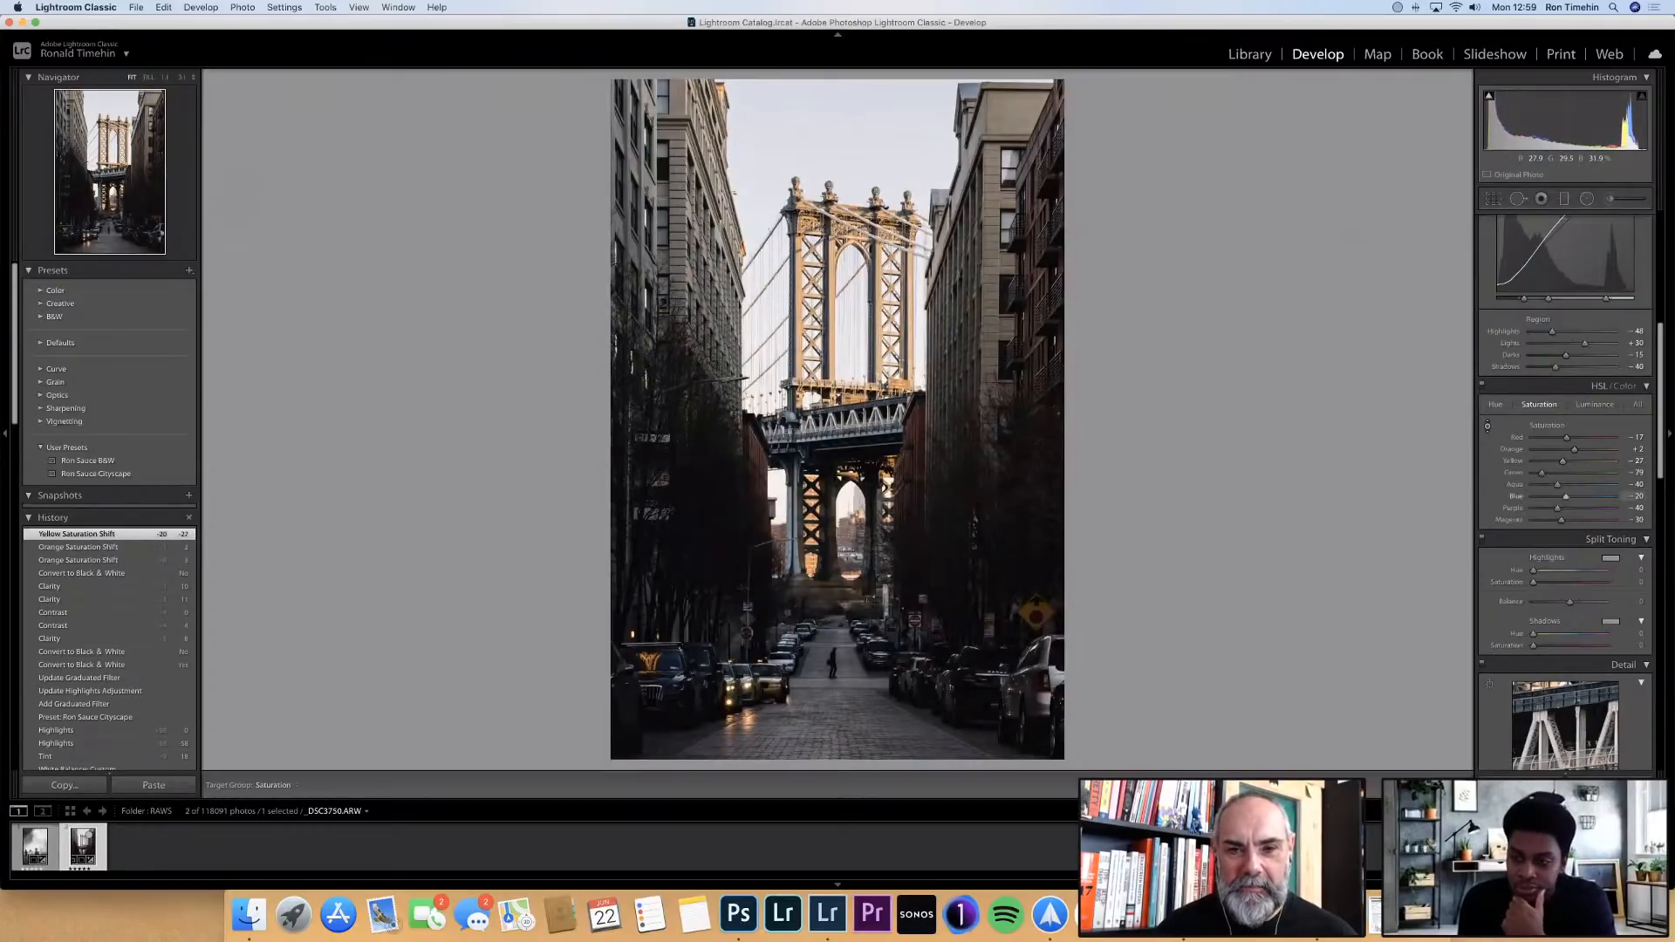
left_click_drag(794, 515, 793, 529)
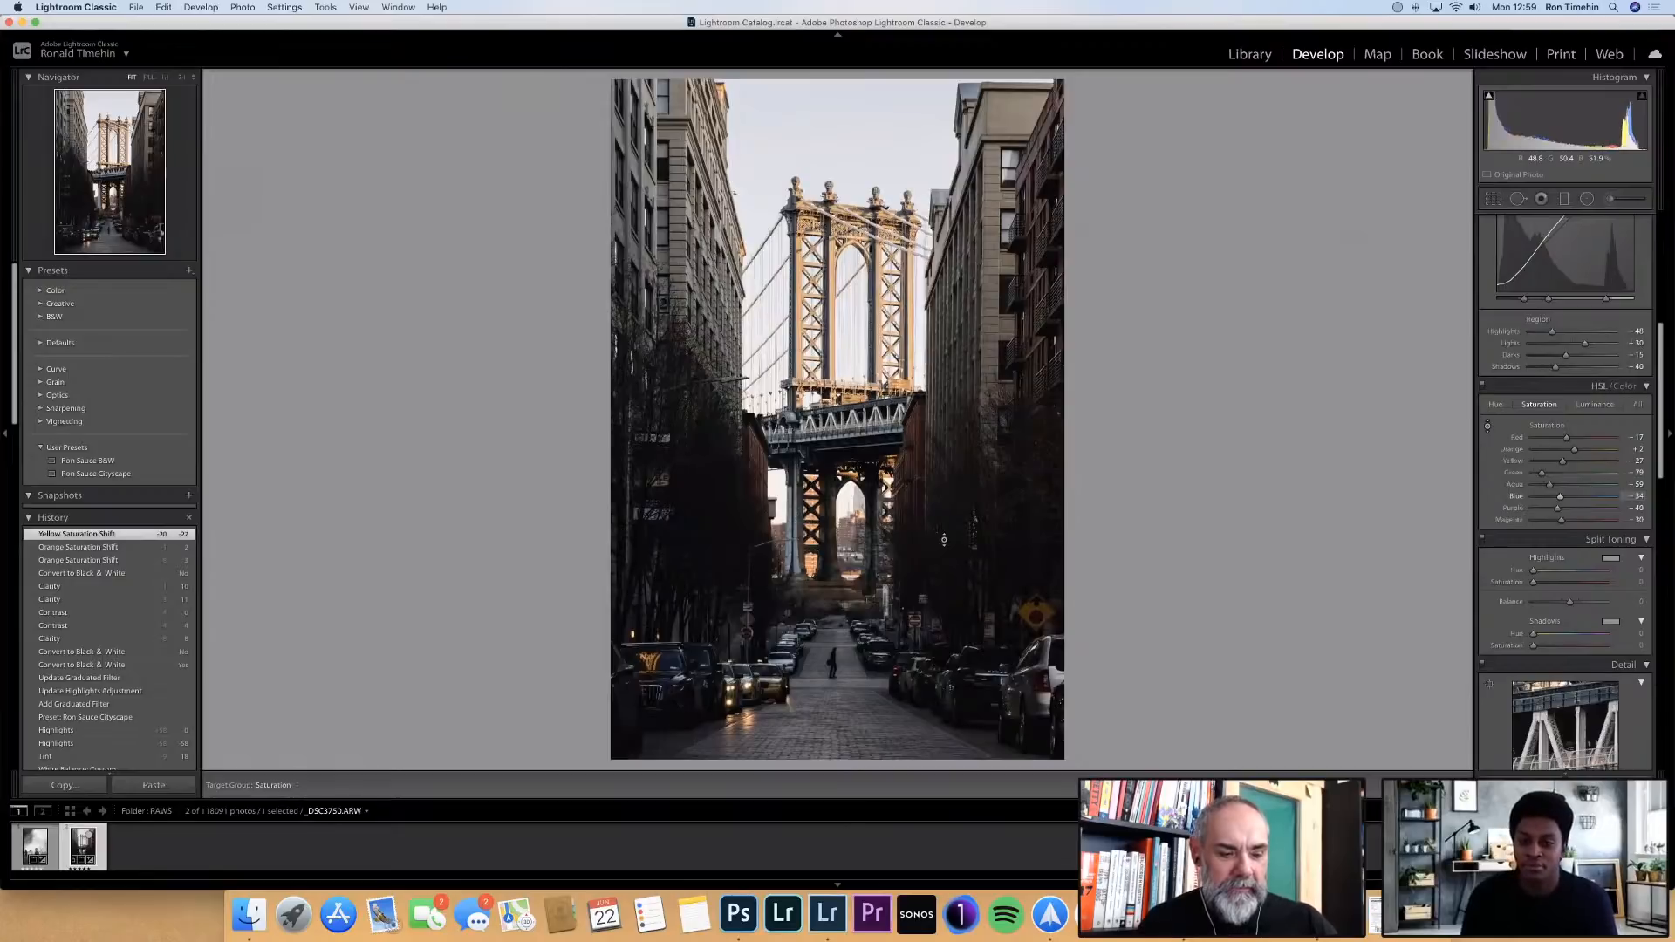
left_click_drag(944, 539, 944, 539)
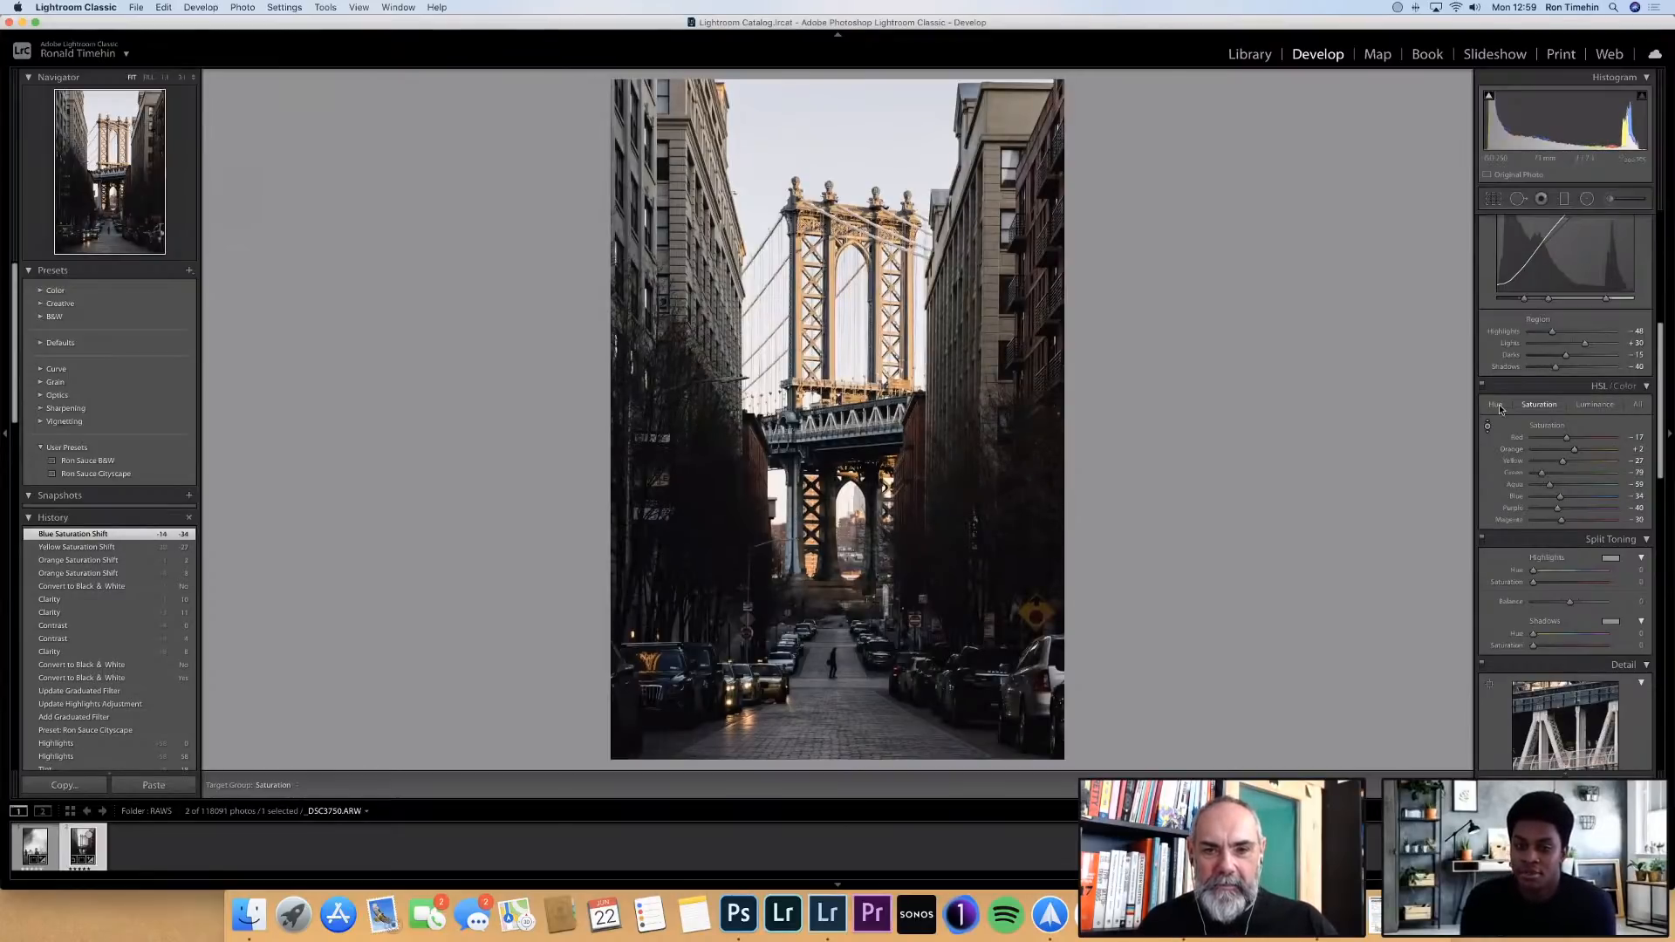
Try shifting the Orange hue to about -15 with the targeted adjustment and undo it
key("alt+shift+super+h")
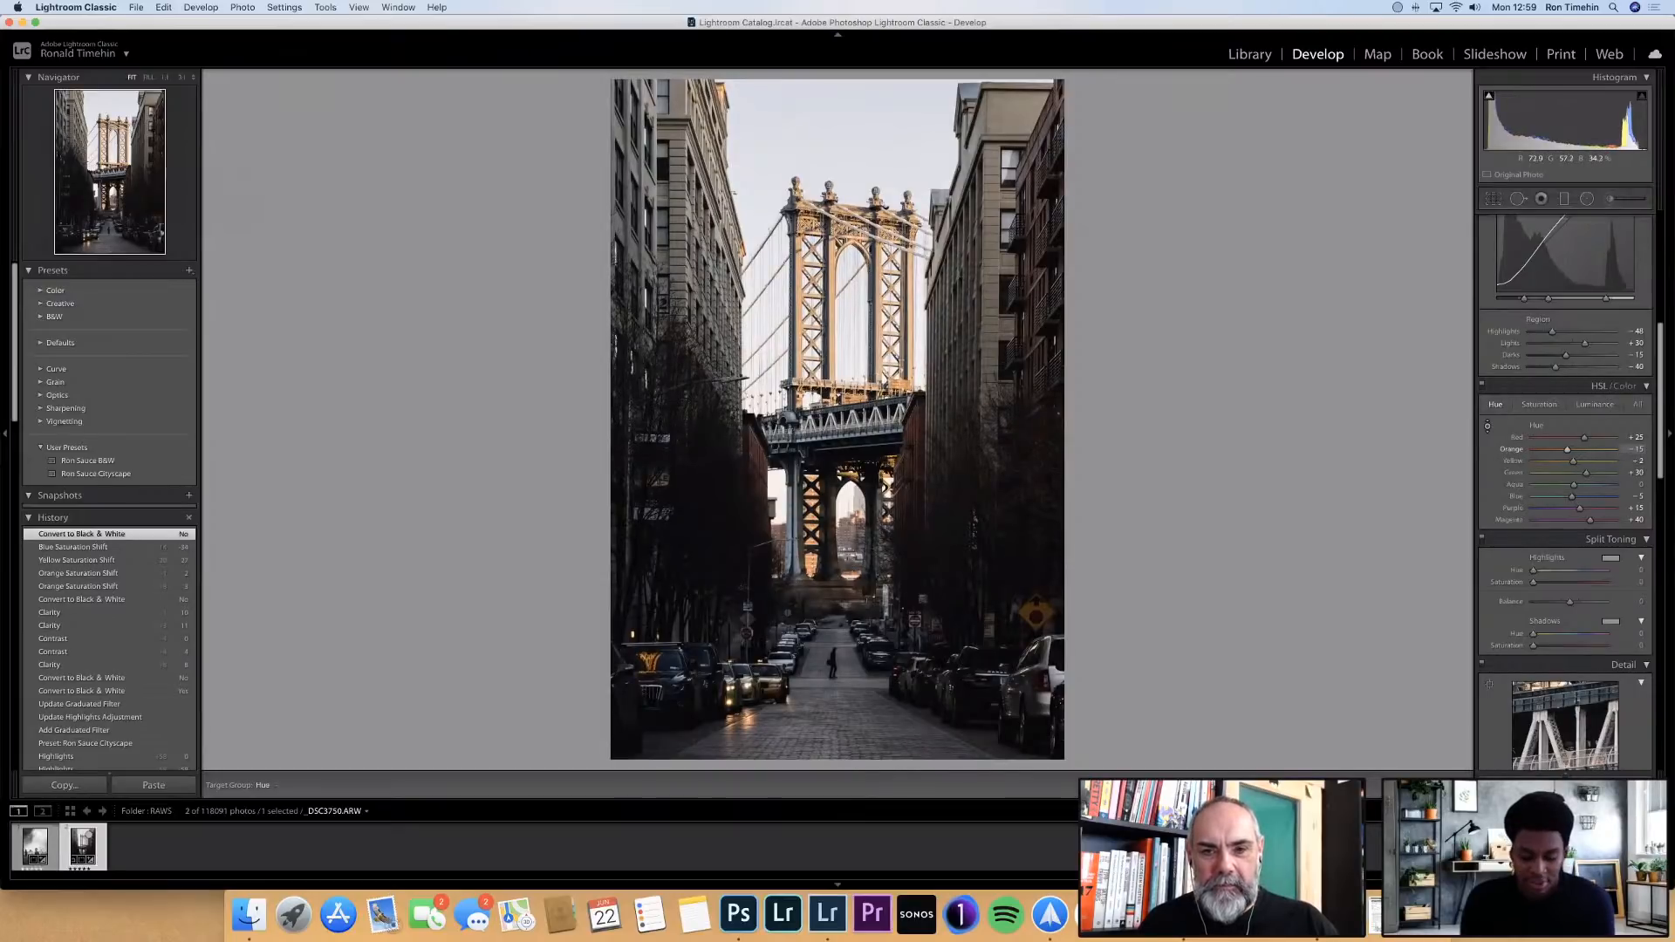
left_click_drag(1115, 447, 1115, 447)
key("super+z")
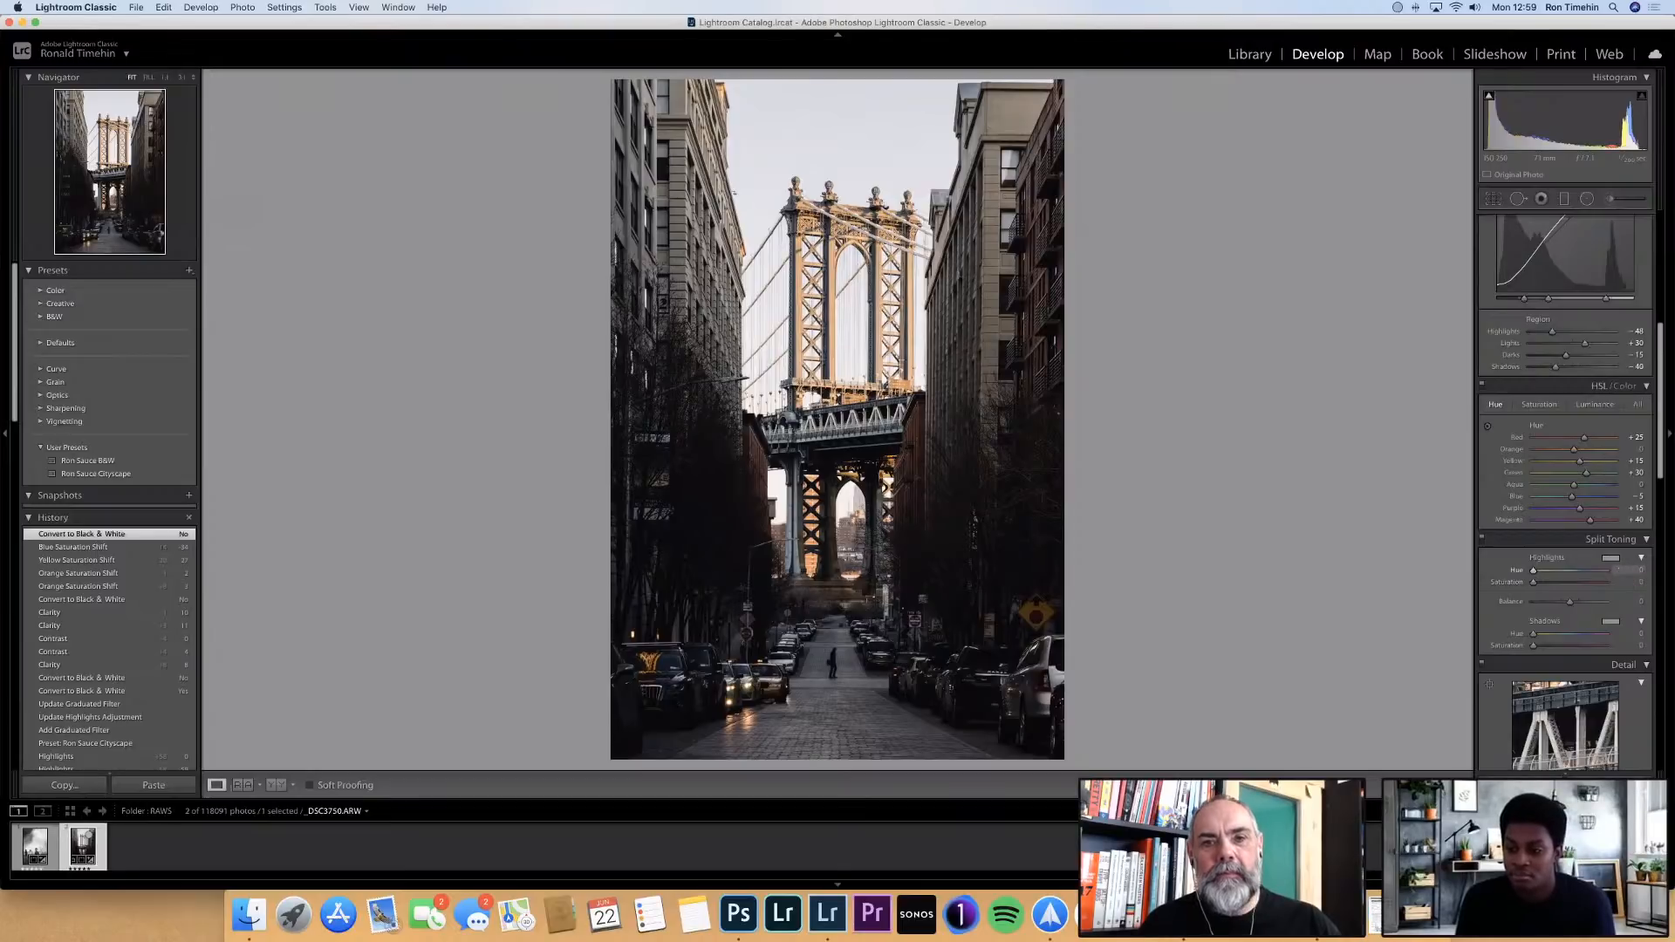
Tint the split-toning highlights a warm yellow-orange with a hue of 43 and a saturation of 20
type("30")
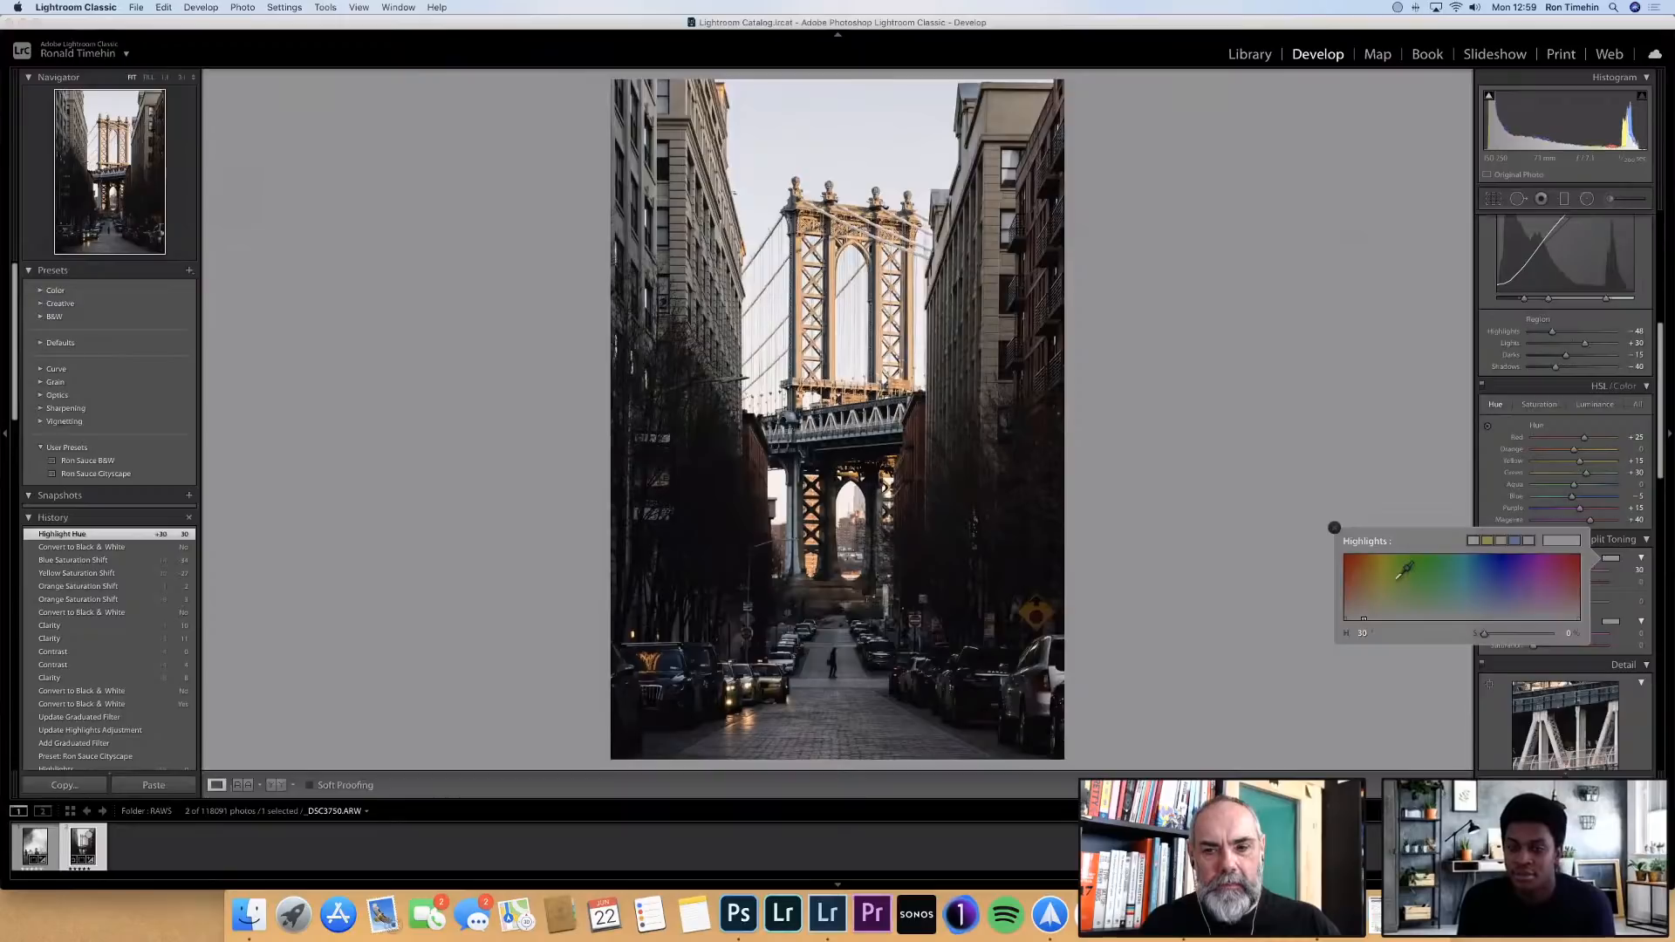
left_click(1406, 583)
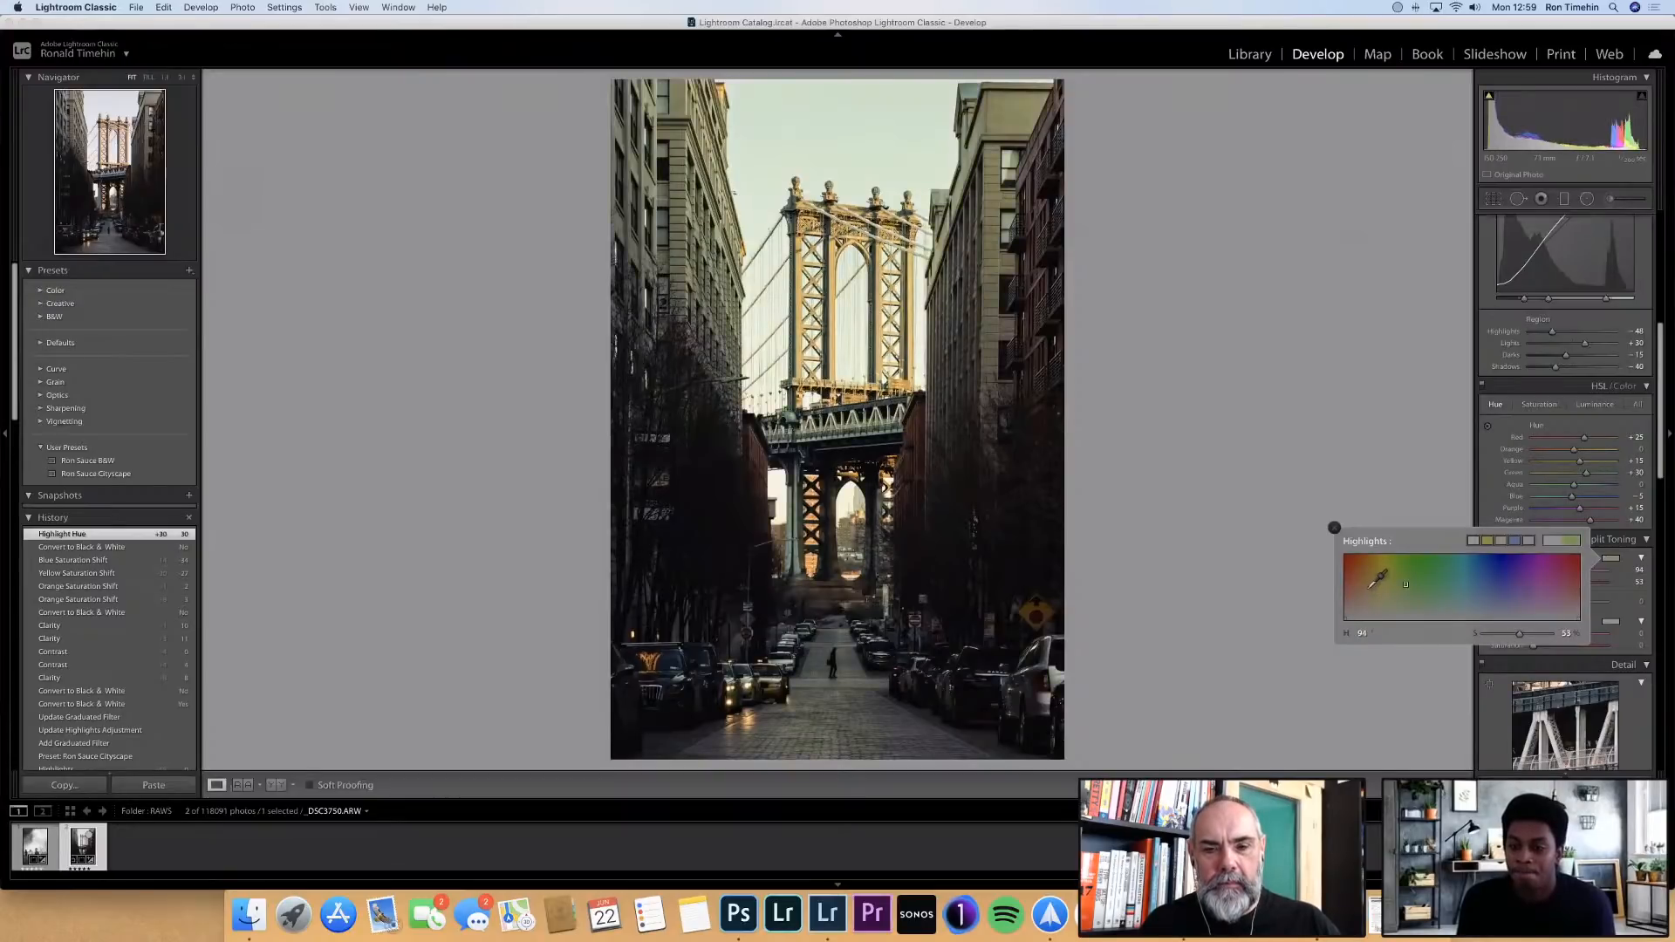
left_click(1379, 582)
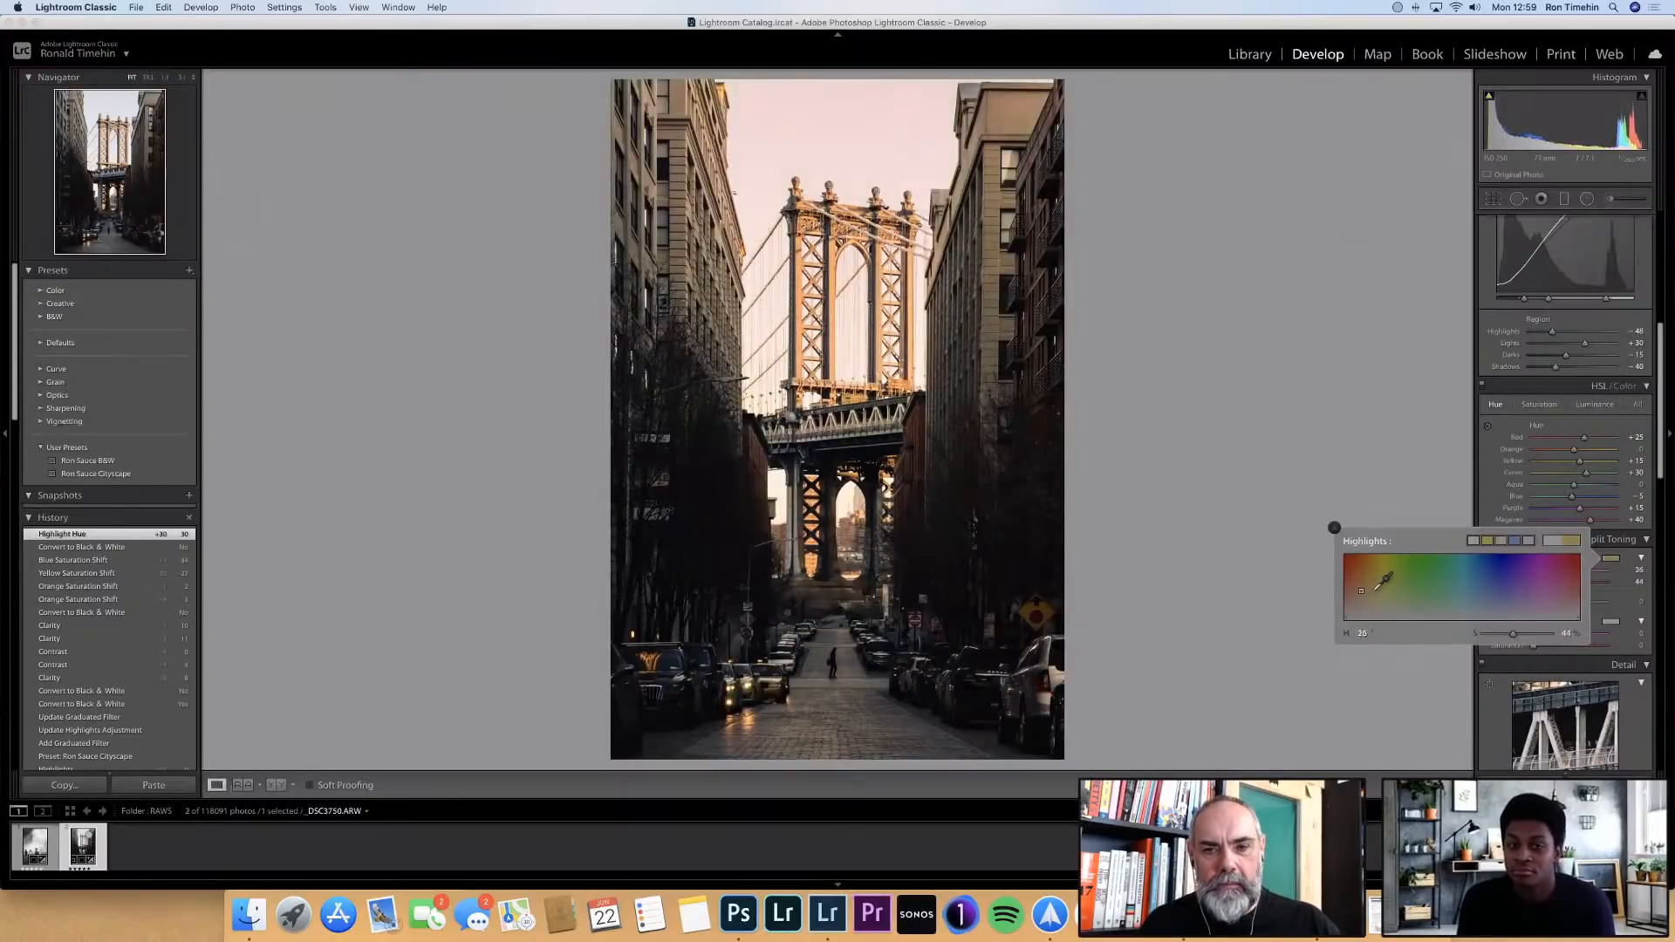
left_click(1373, 589)
left_click_drag(1374, 589, 1373, 594)
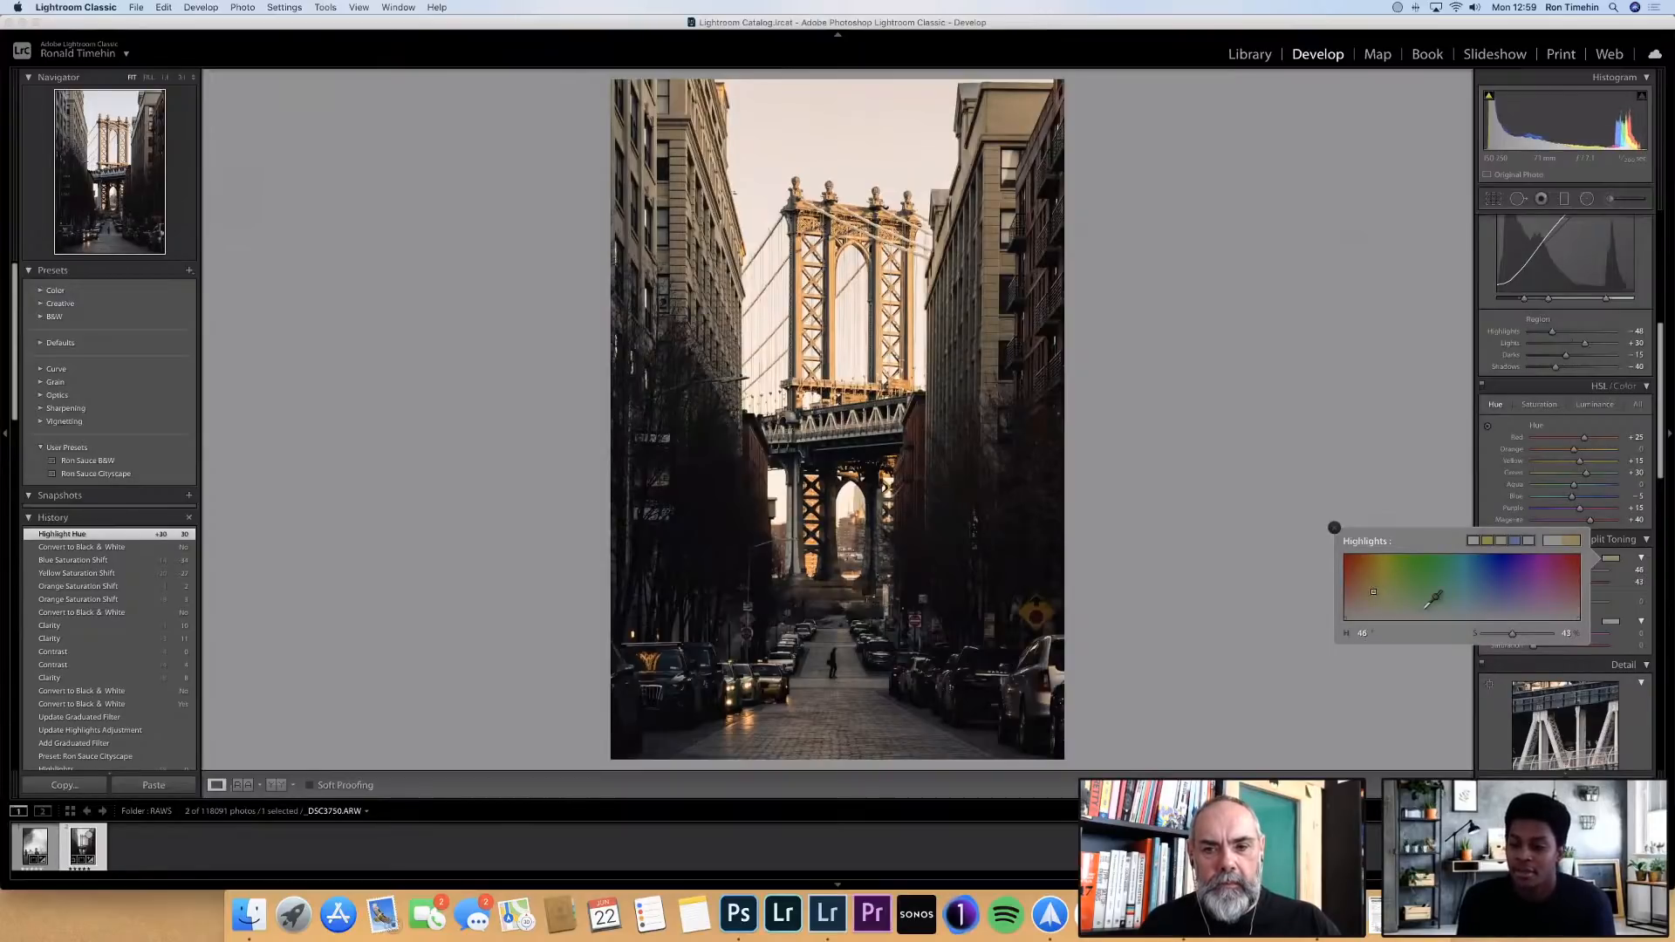
left_click(1494, 635)
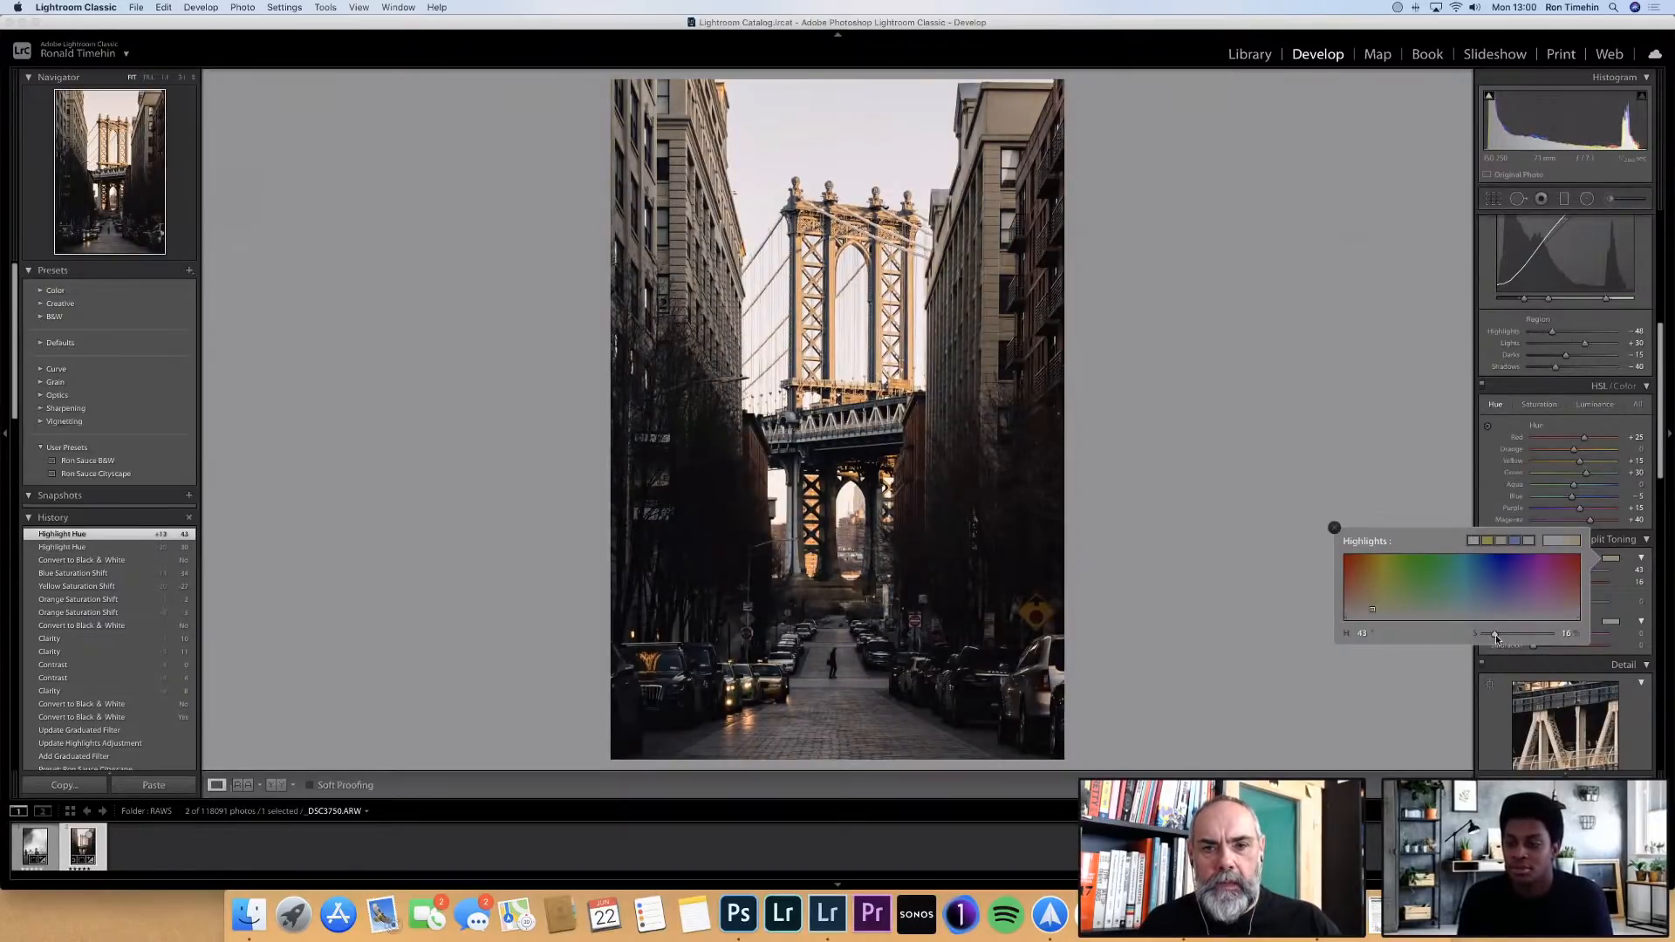
left_click_drag(1495, 638, 1498, 639)
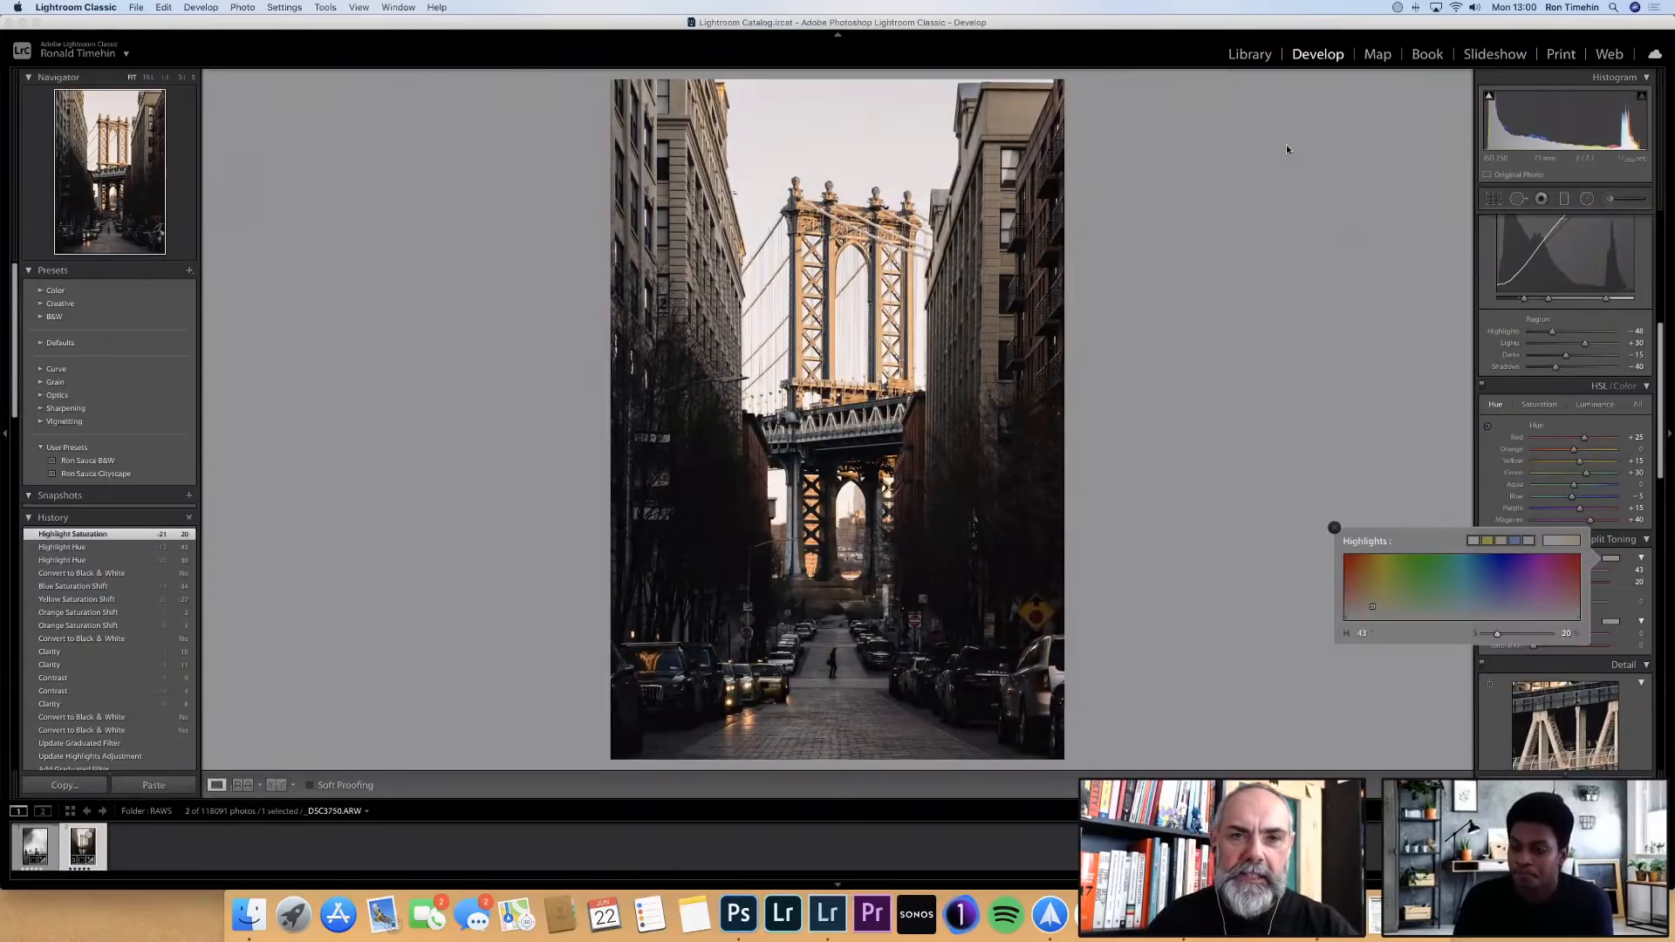
left_click(1522, 553)
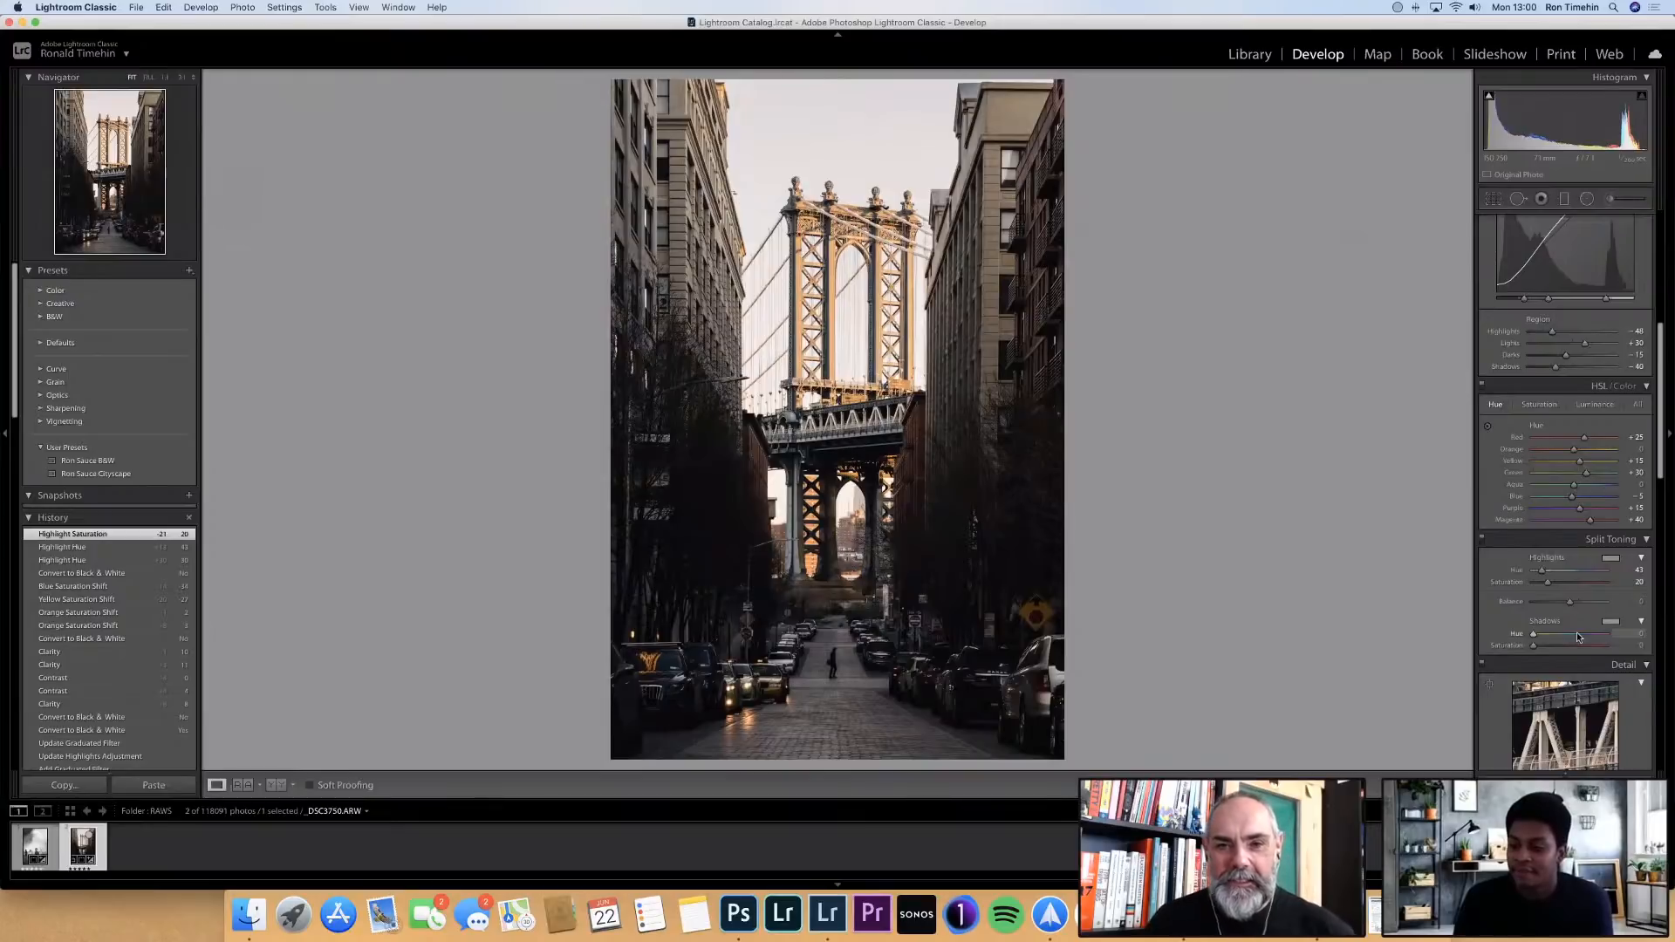
Tint the split-toning shadows blue with hue about 224 and saturation about 5, and compare the photo with split toning off and on
left_click_drag(1578, 634, 1541, 645)
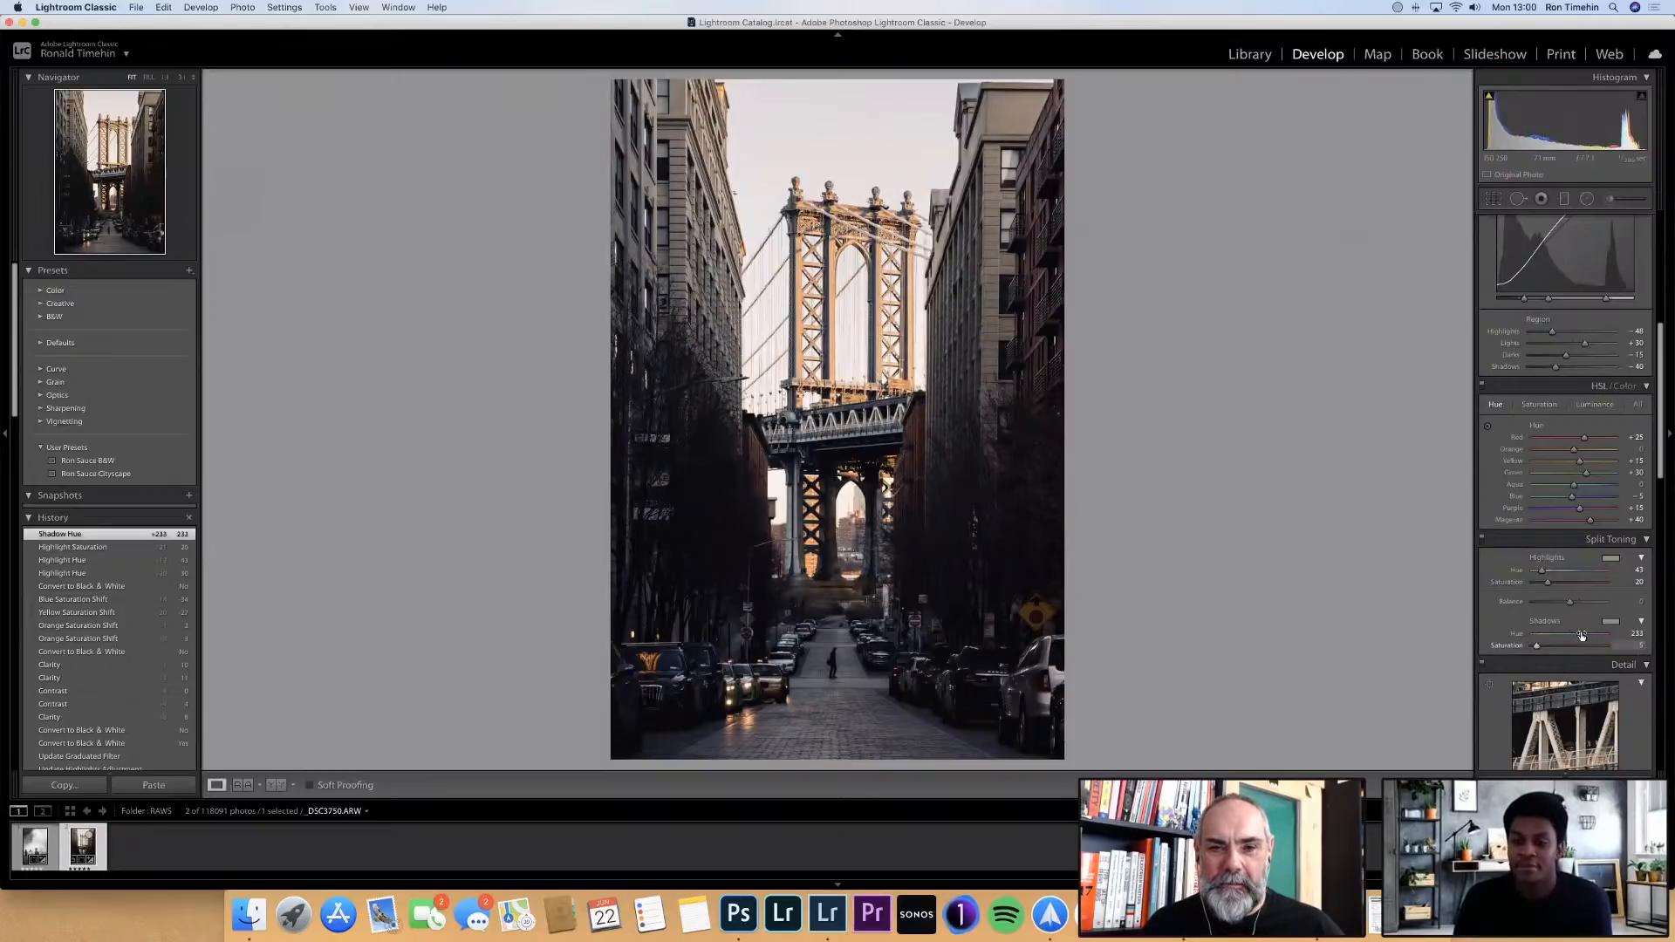
left_click_drag(1582, 636, 1580, 637)
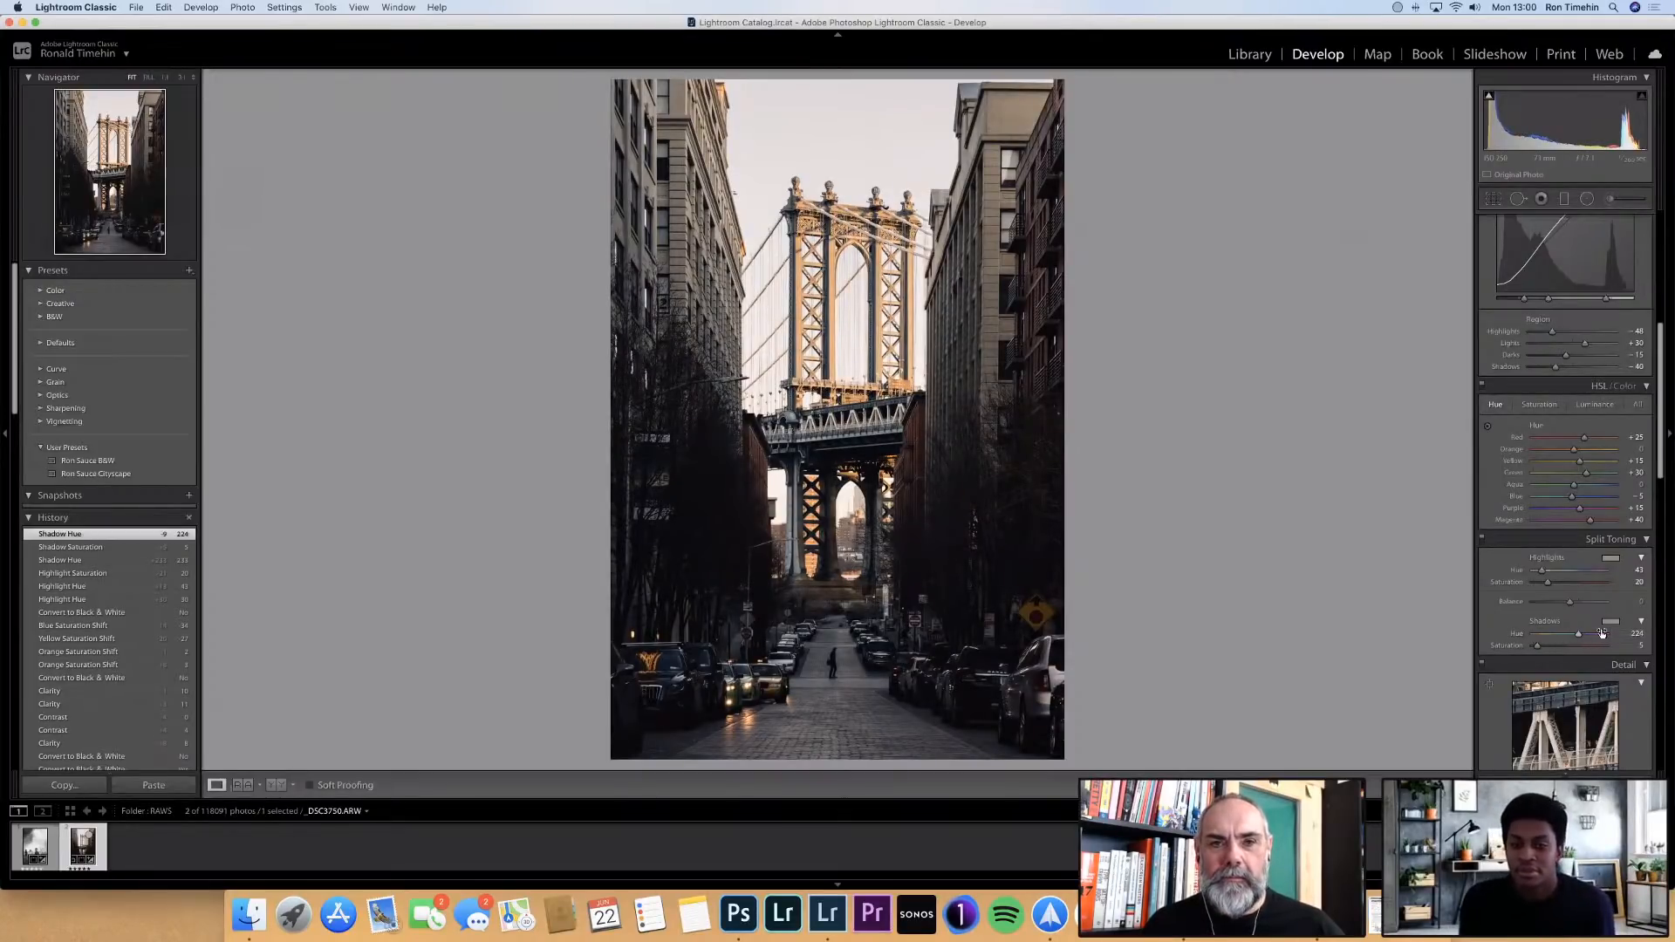
left_click(1482, 540)
left_click(1483, 540)
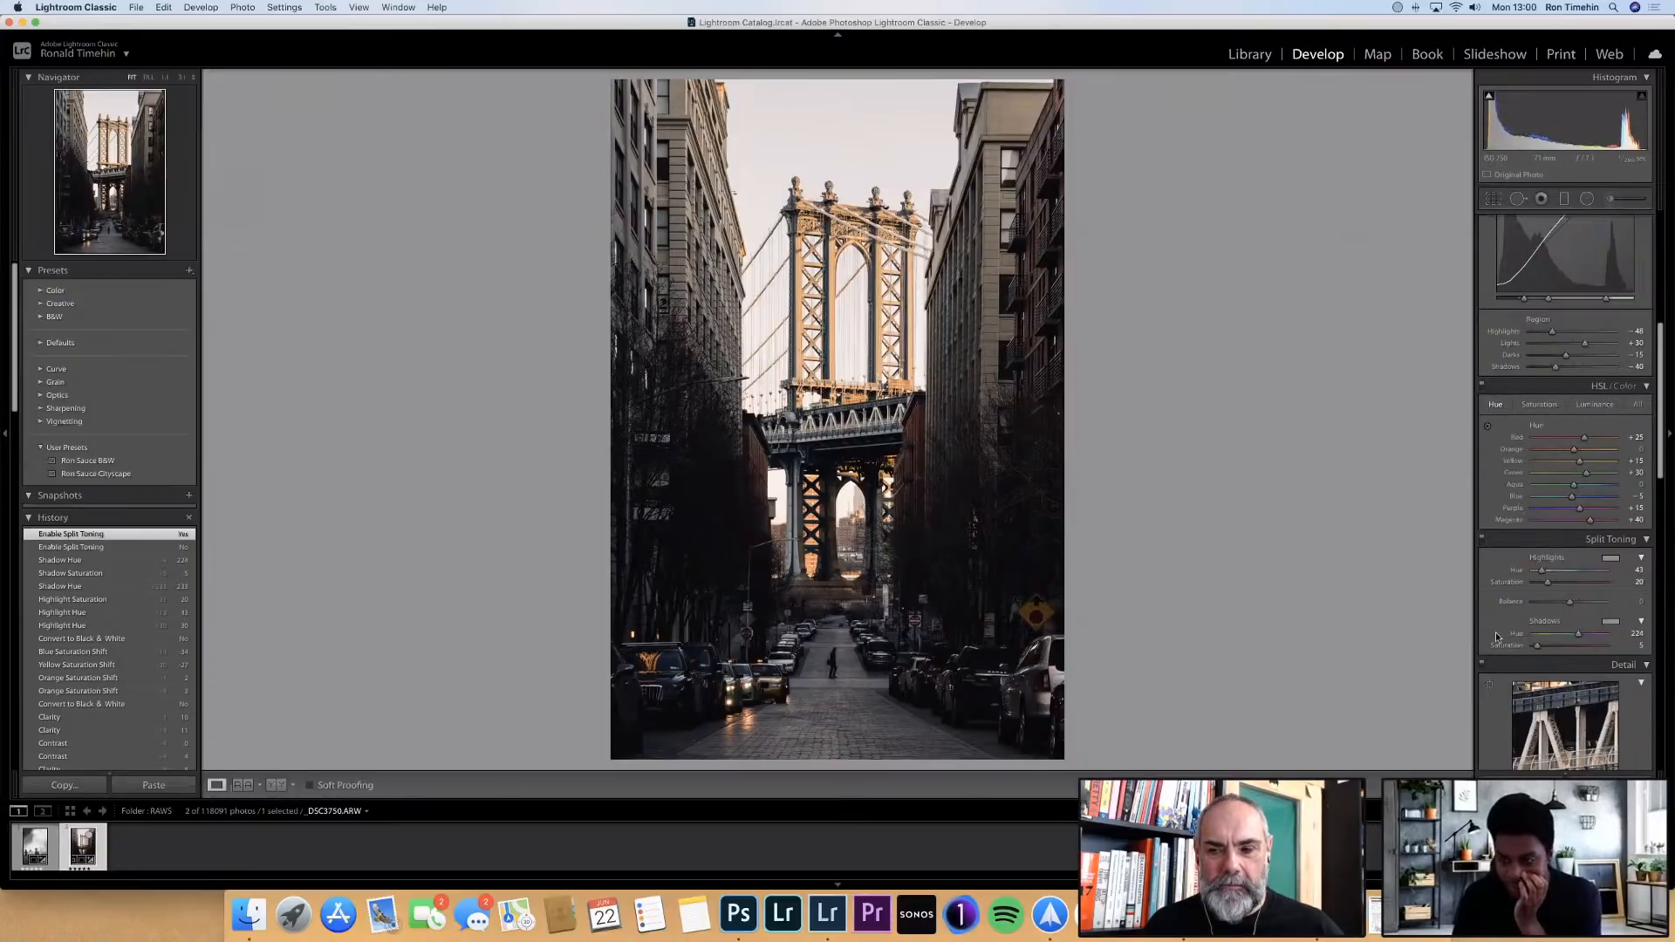
Darken the photo's edges with a Highlight Priority post-crop vignette amount of -20
scroll(1569, 660, "down", 10)
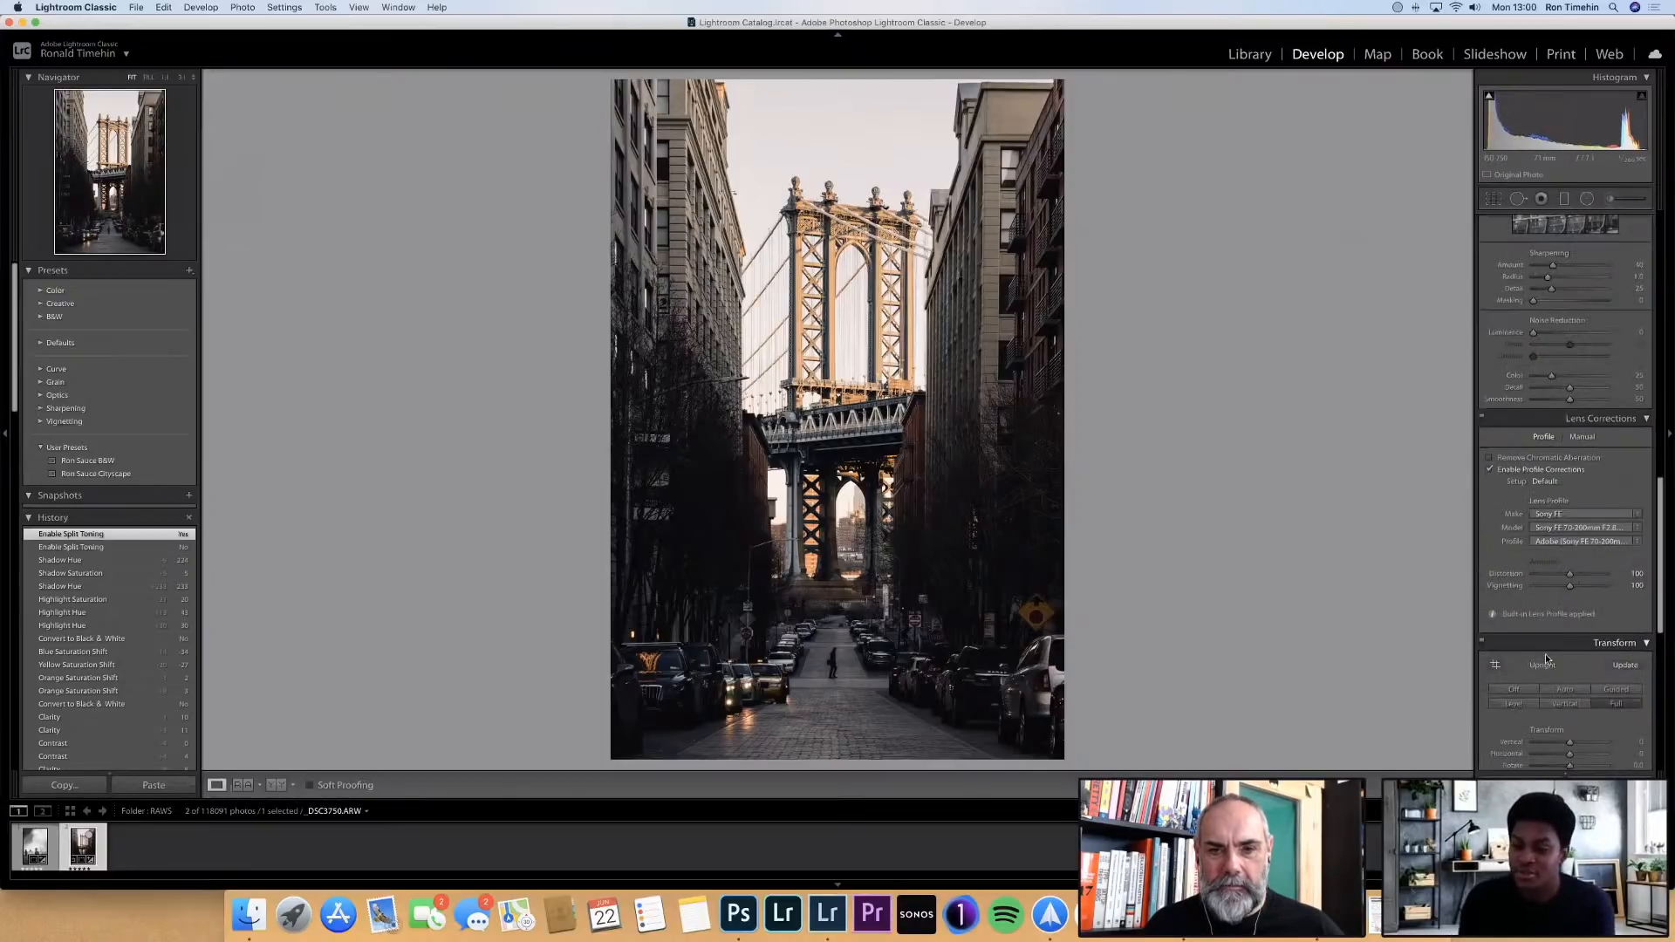
scroll(1568, 662, "down", 5)
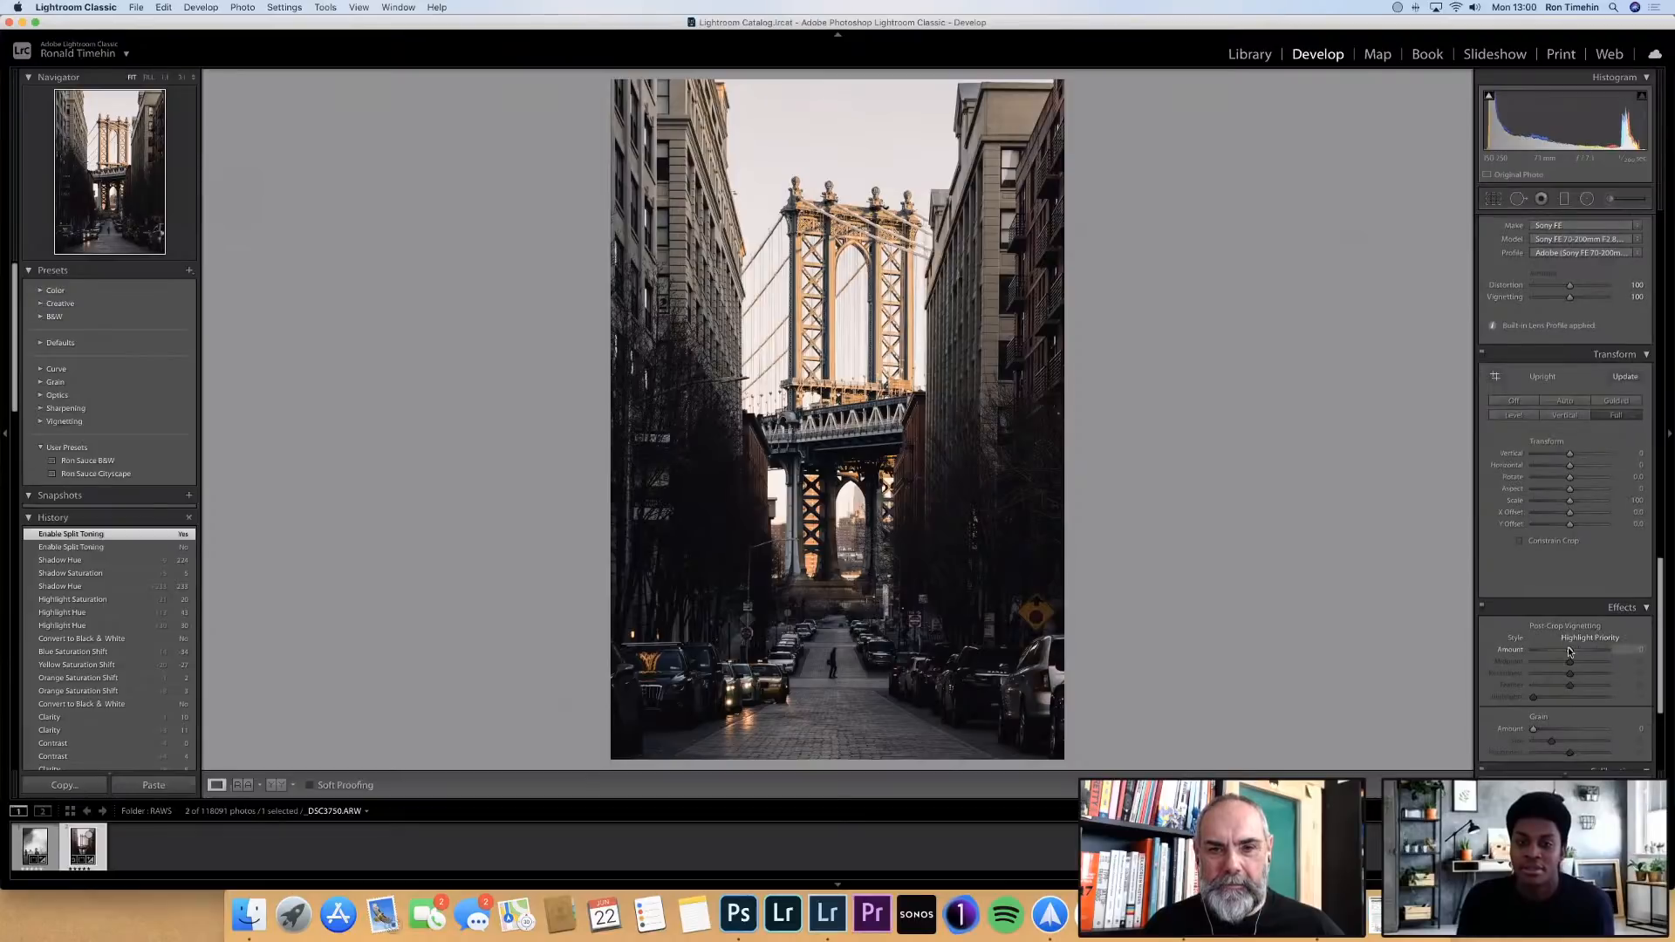
left_click(1559, 649)
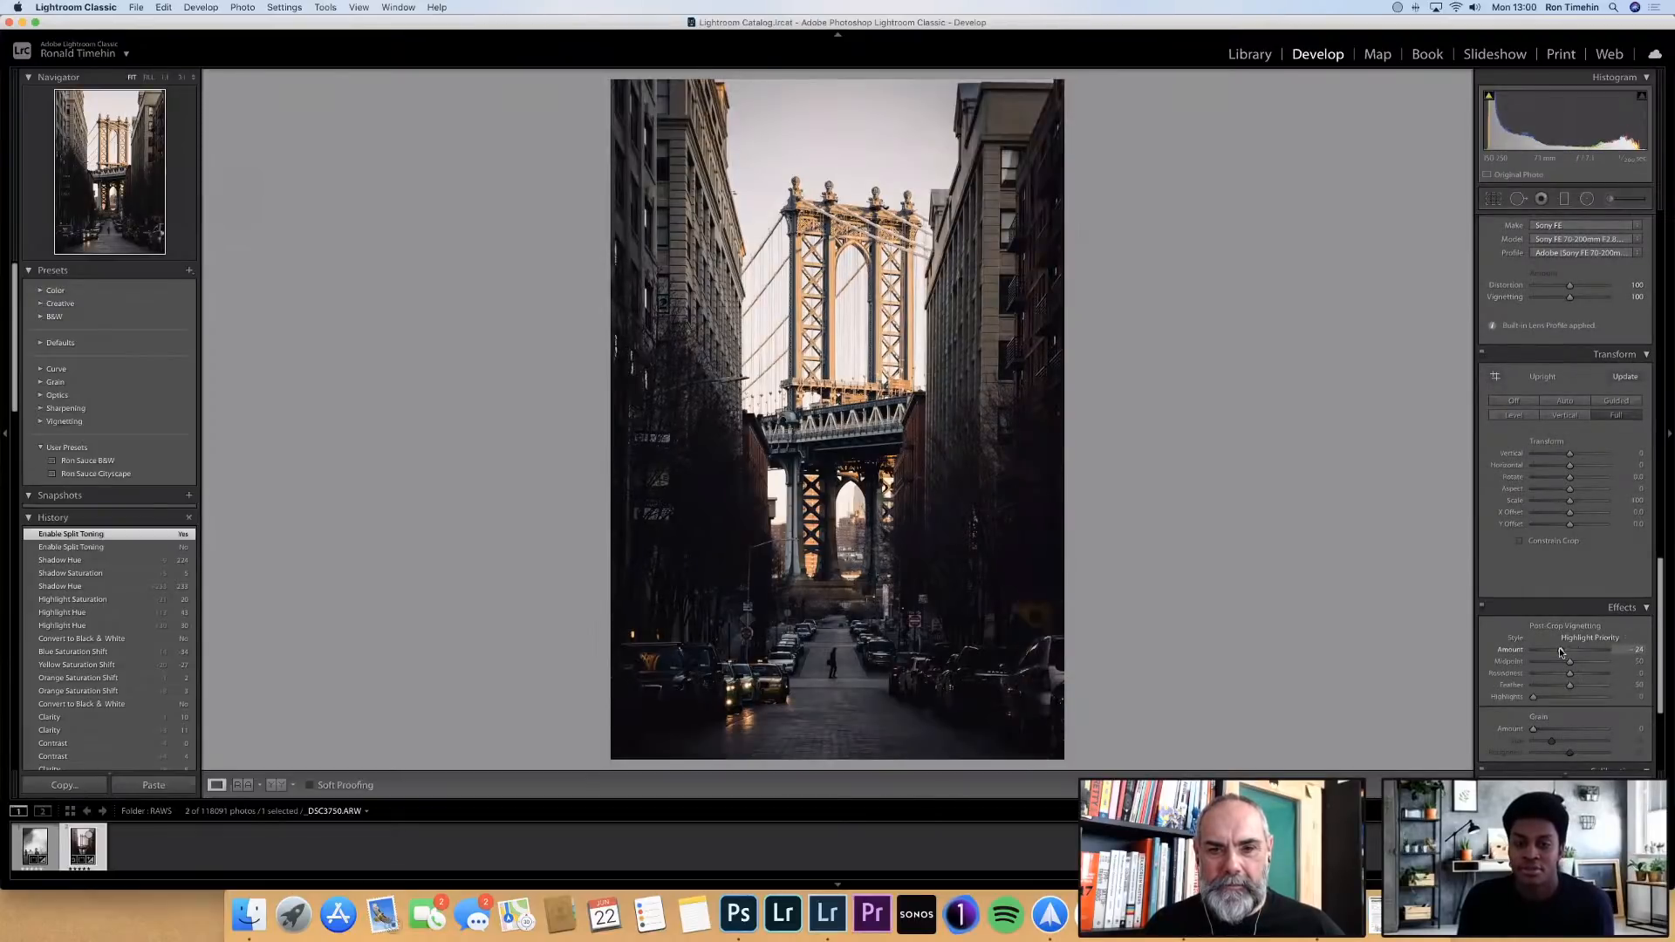
left_click(1562, 650)
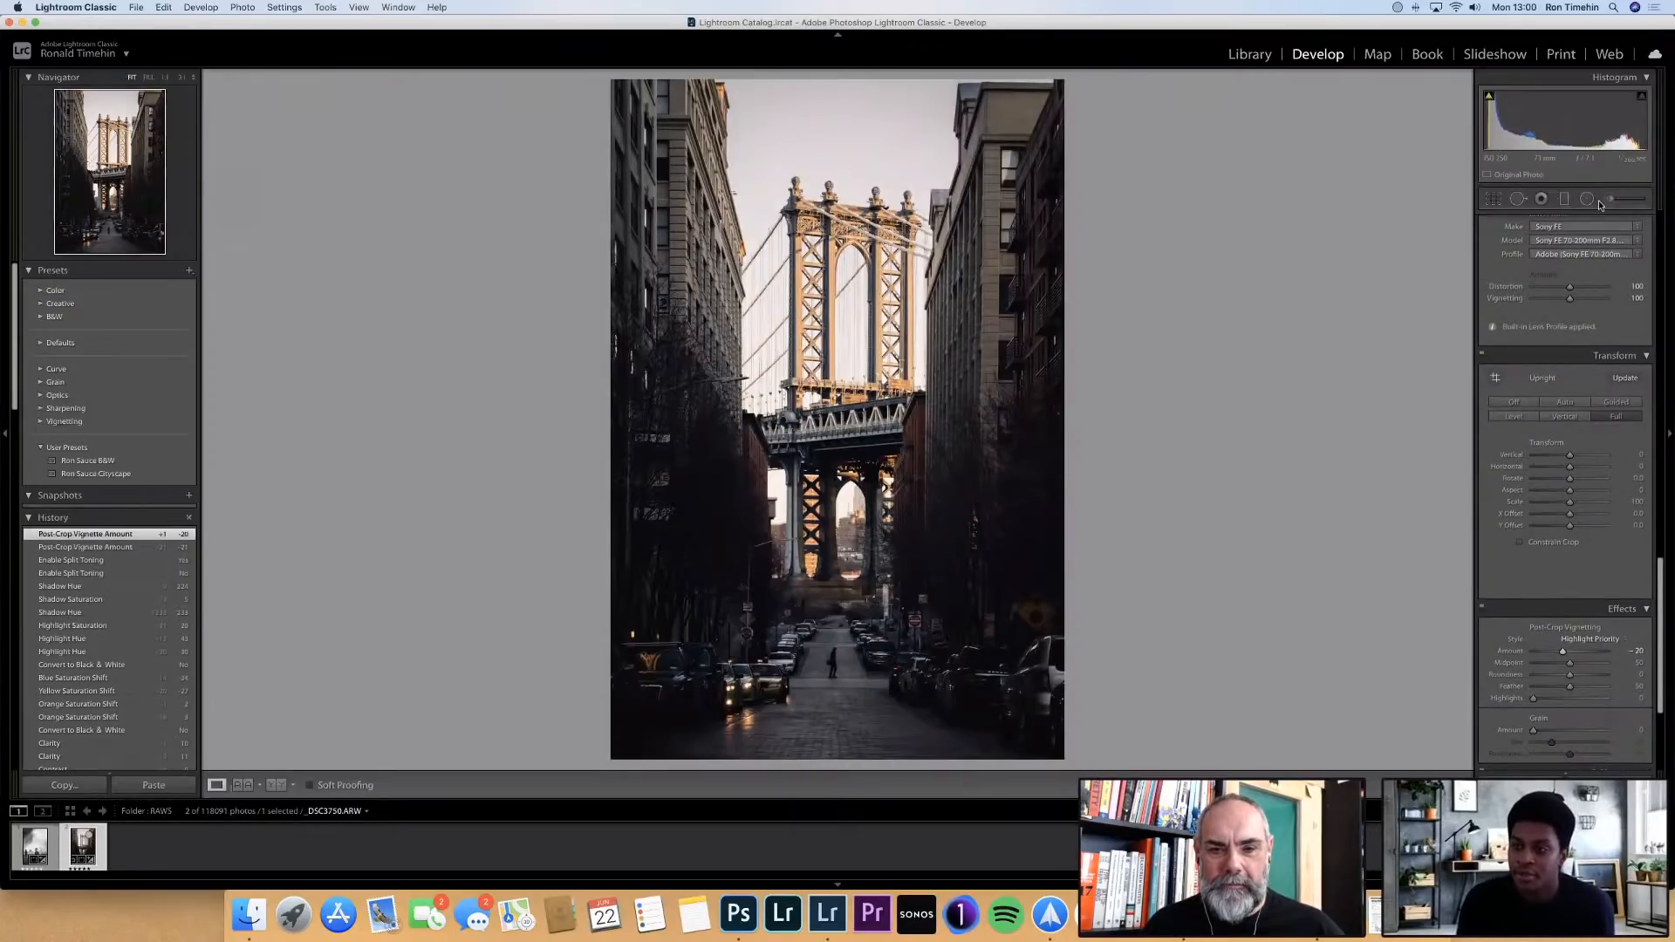
Add a small circular radial filter around the pedestrian on the street, with feather about 73 and exposure raised to about 0.64
key("shift+m")
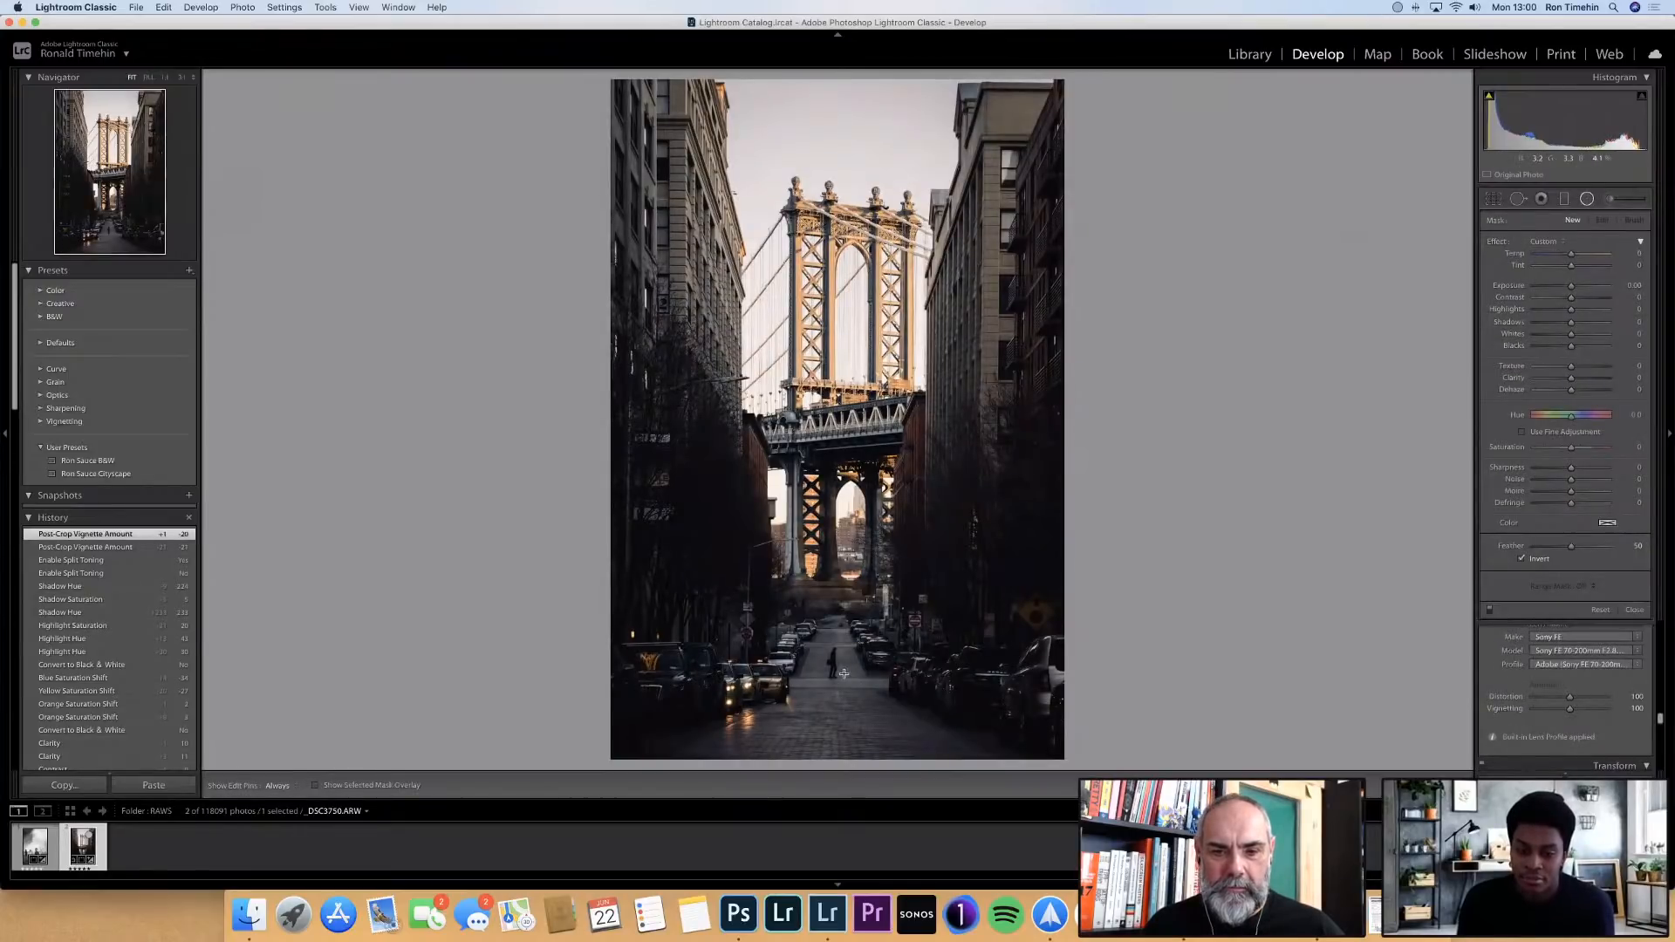
left_click_drag(833, 661, 864, 694)
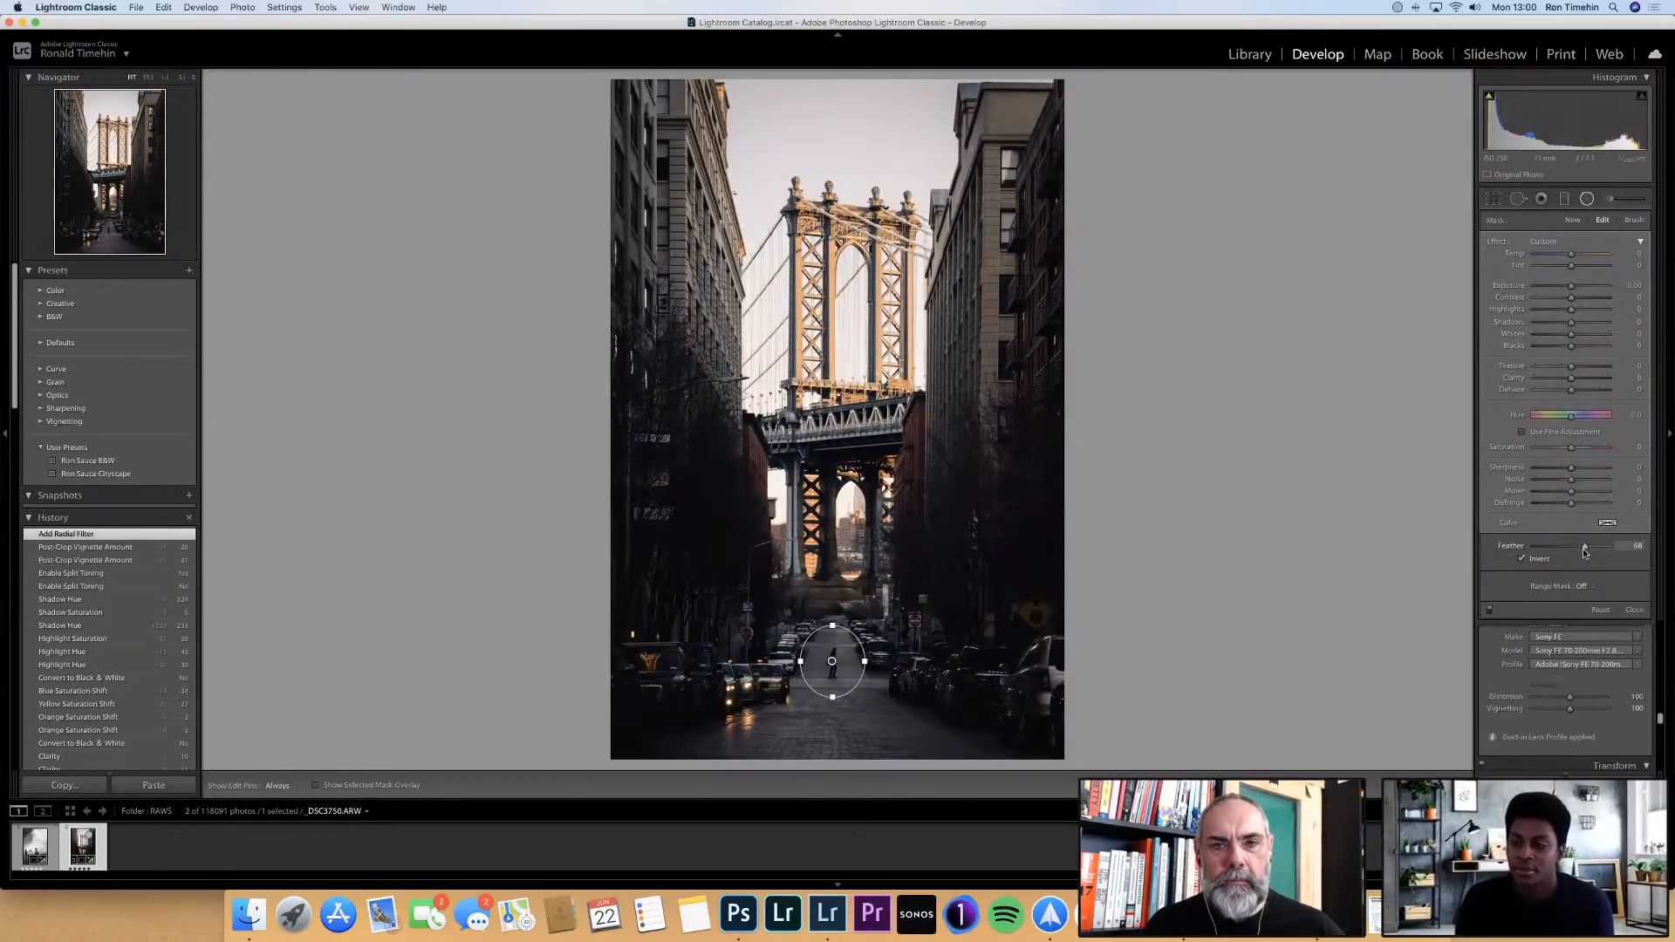
left_click_drag(1583, 548, 1591, 549)
left_click_drag(1575, 290, 1577, 286)
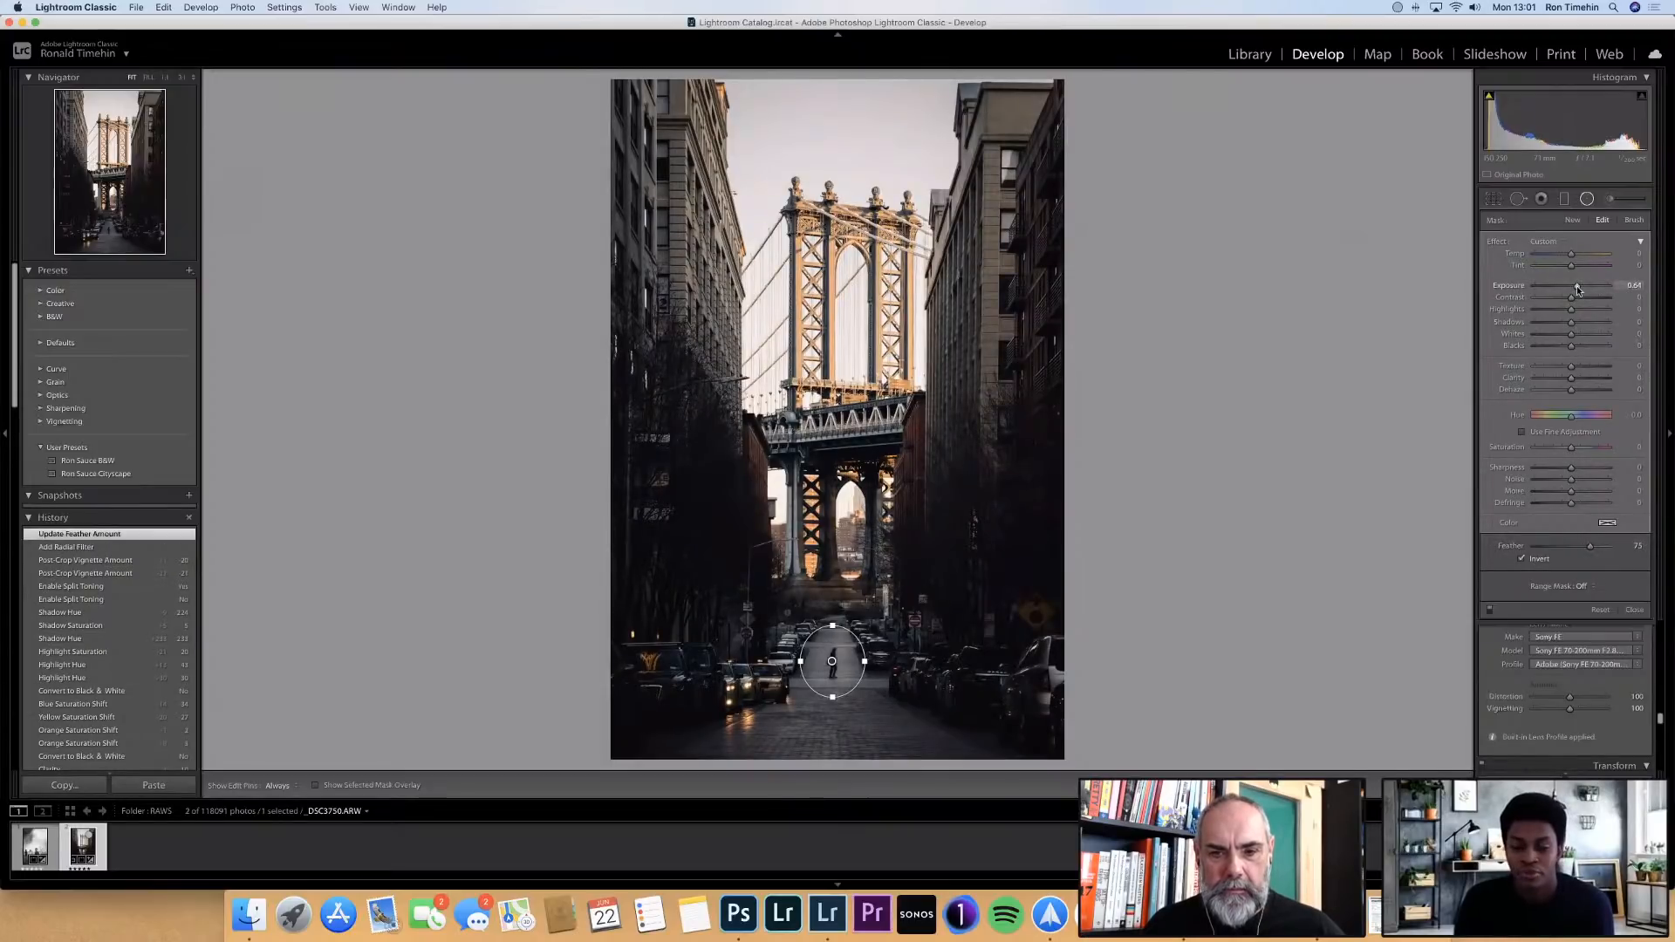
left_click(1589, 201)
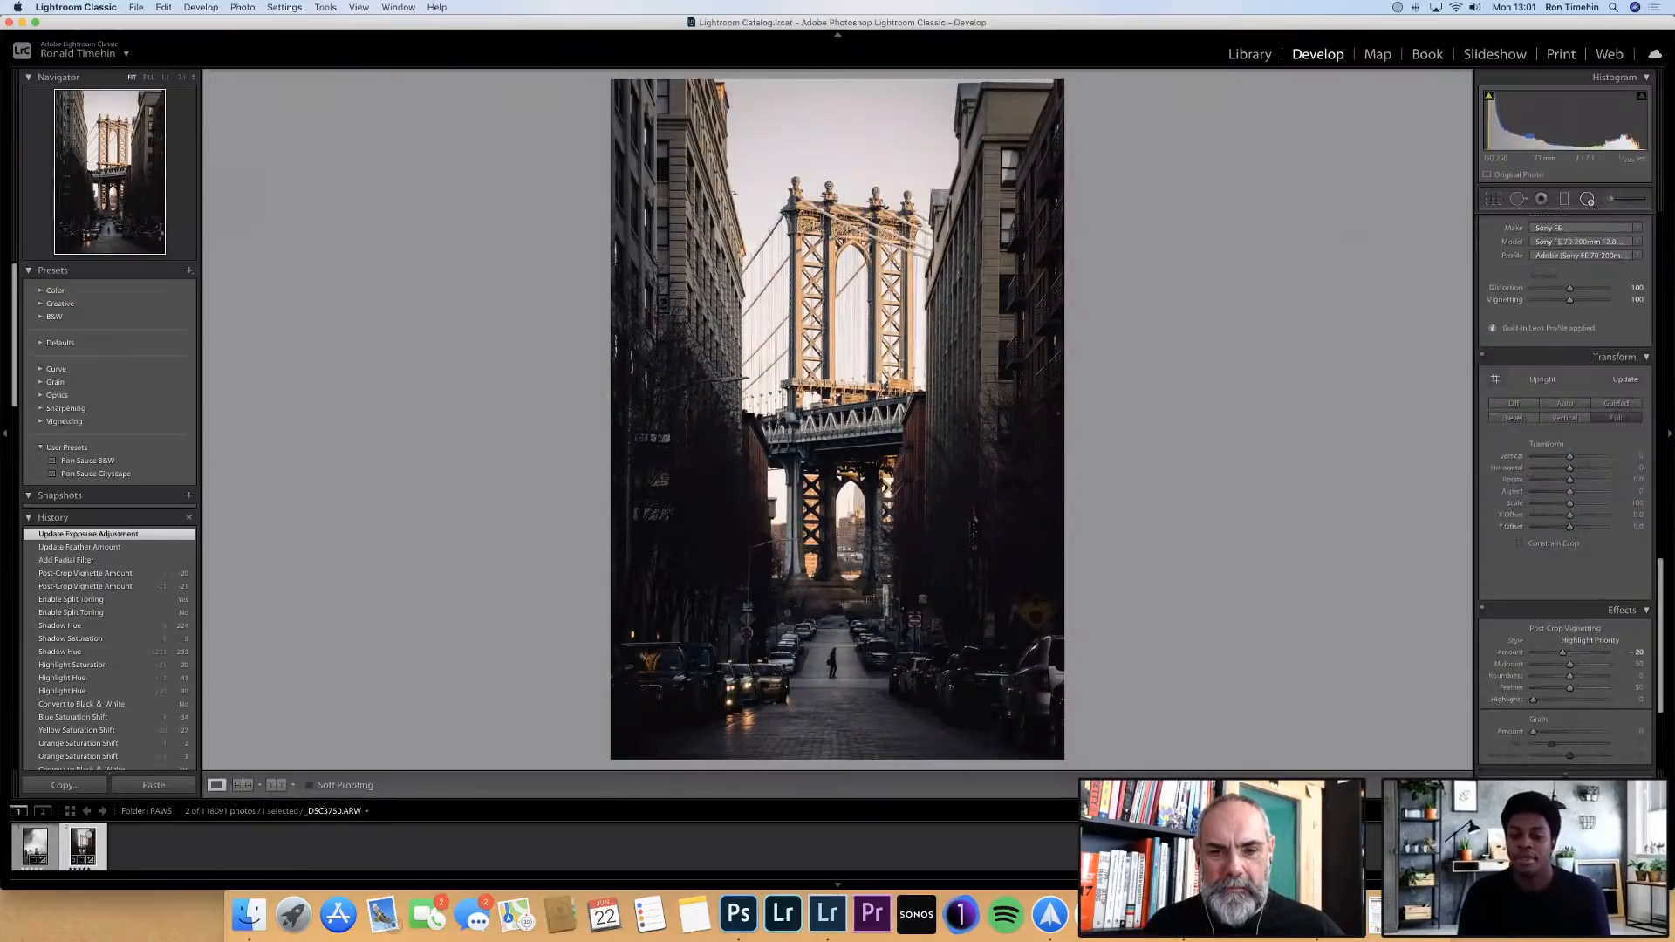